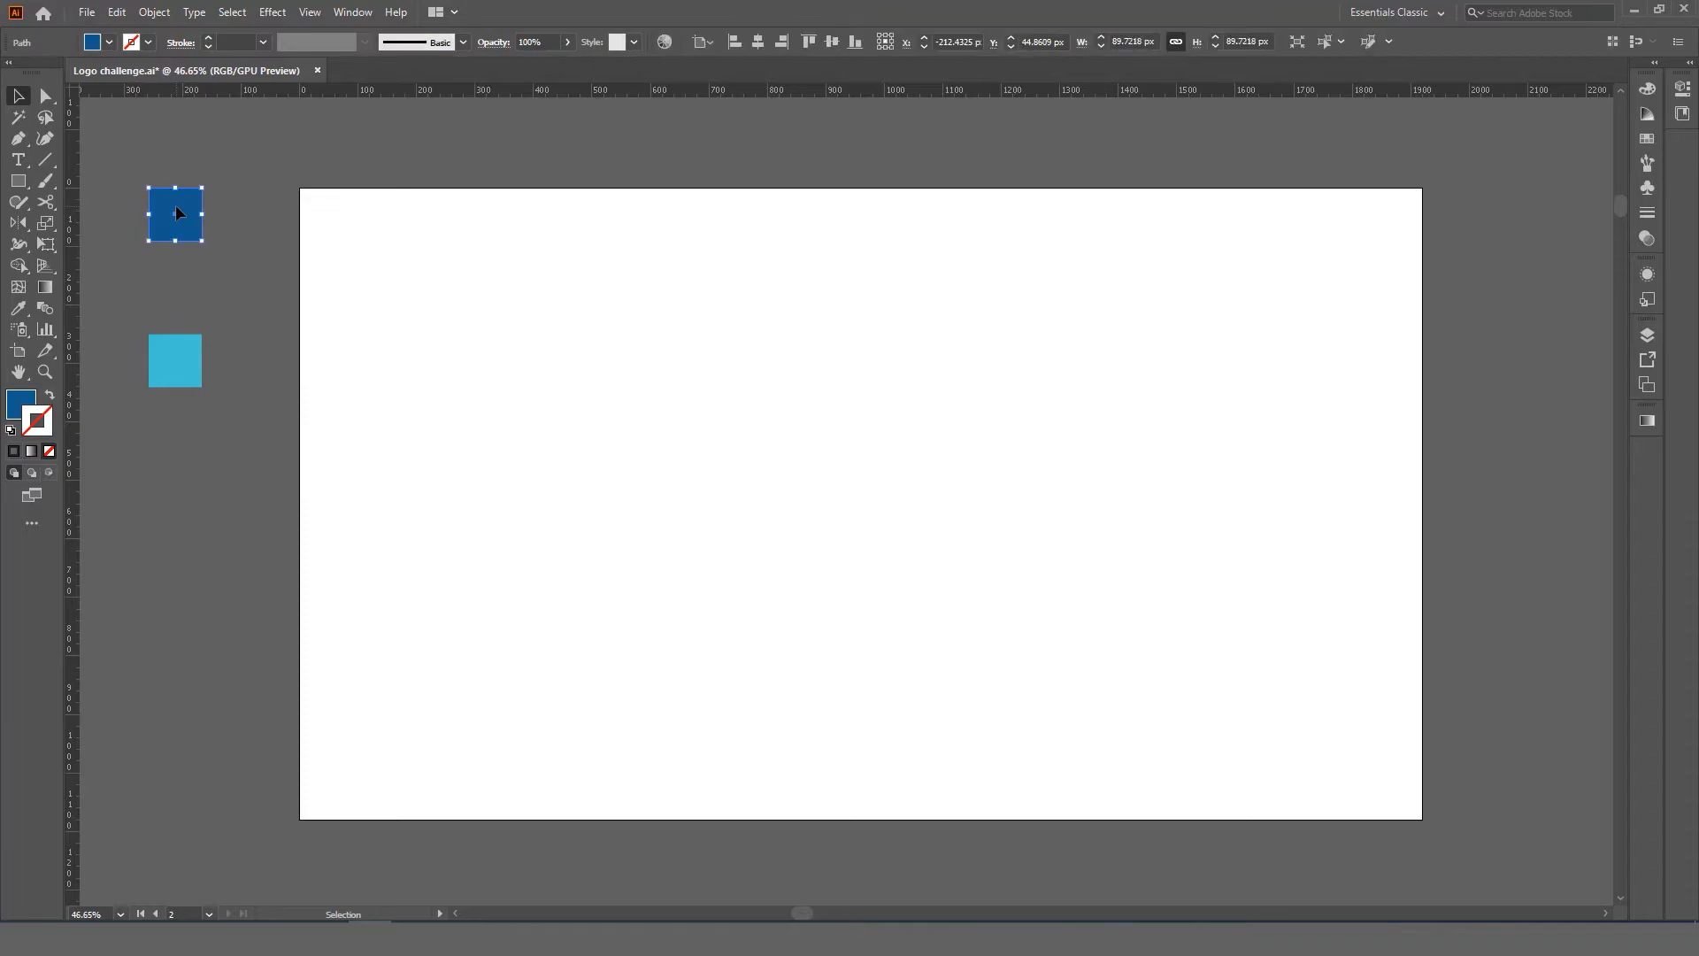
Step: Make the light blue of the lower sample square the current fill and leave nothing selected
left_click(175, 369)
left_click(17, 405)
left_click(591, 400)
key("space")
left_click_drag(605, 401, 592, 400)
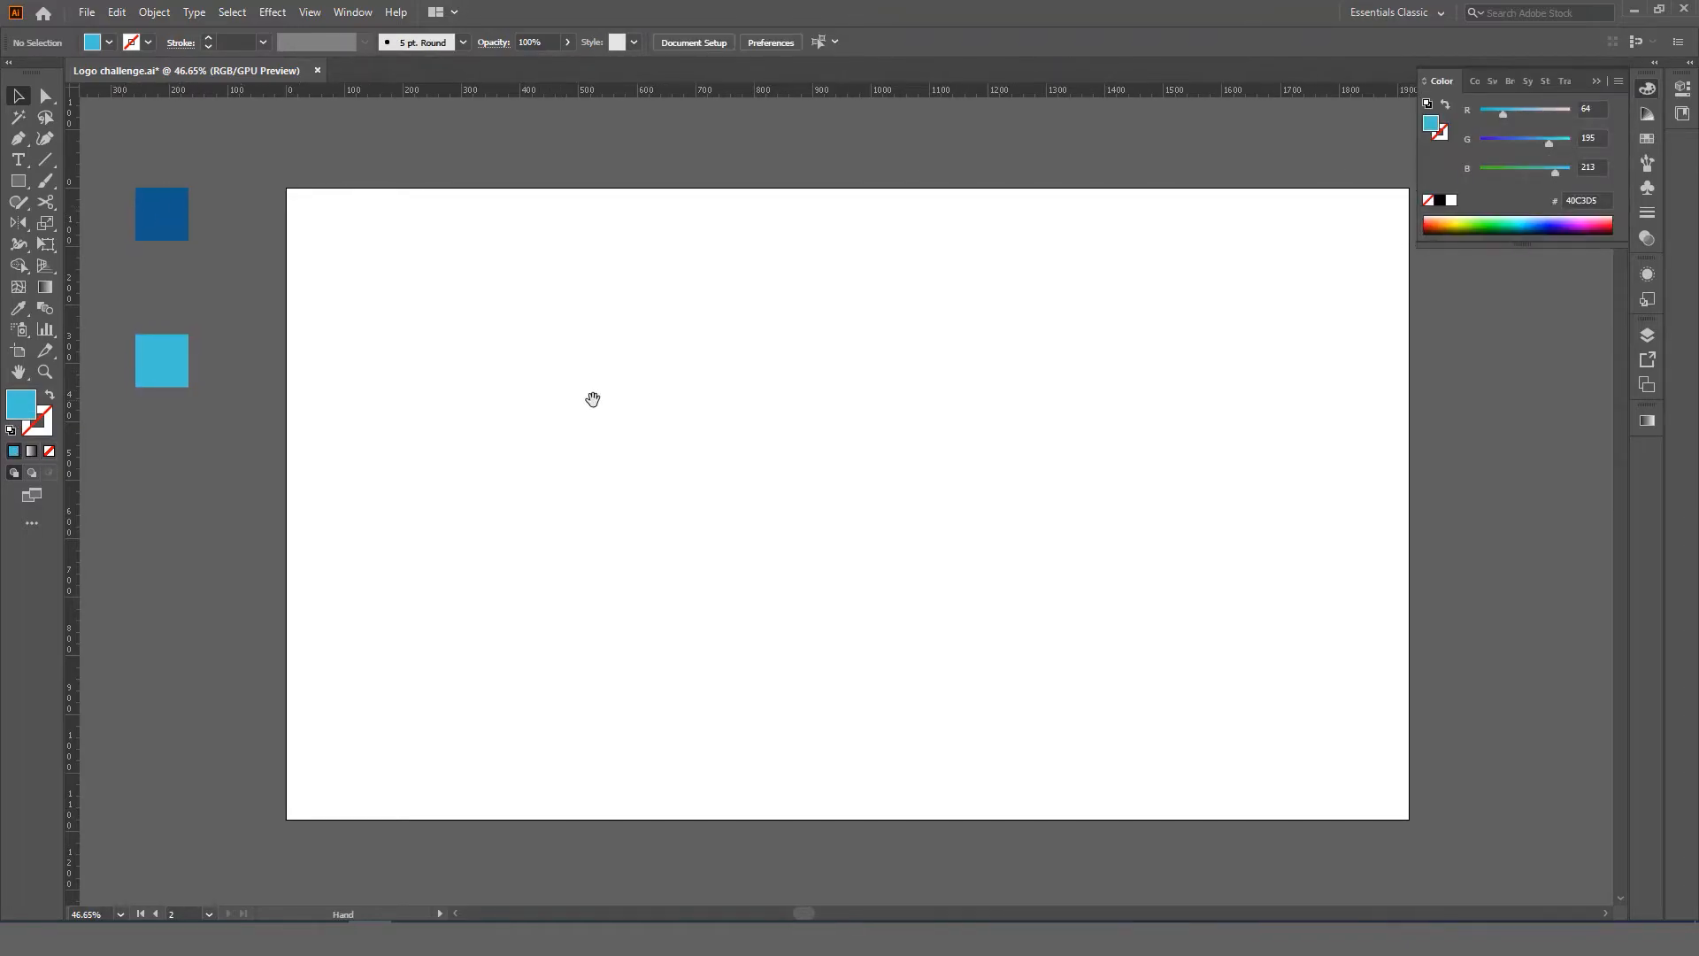
left_click_drag(1039, 240, 1036, 246)
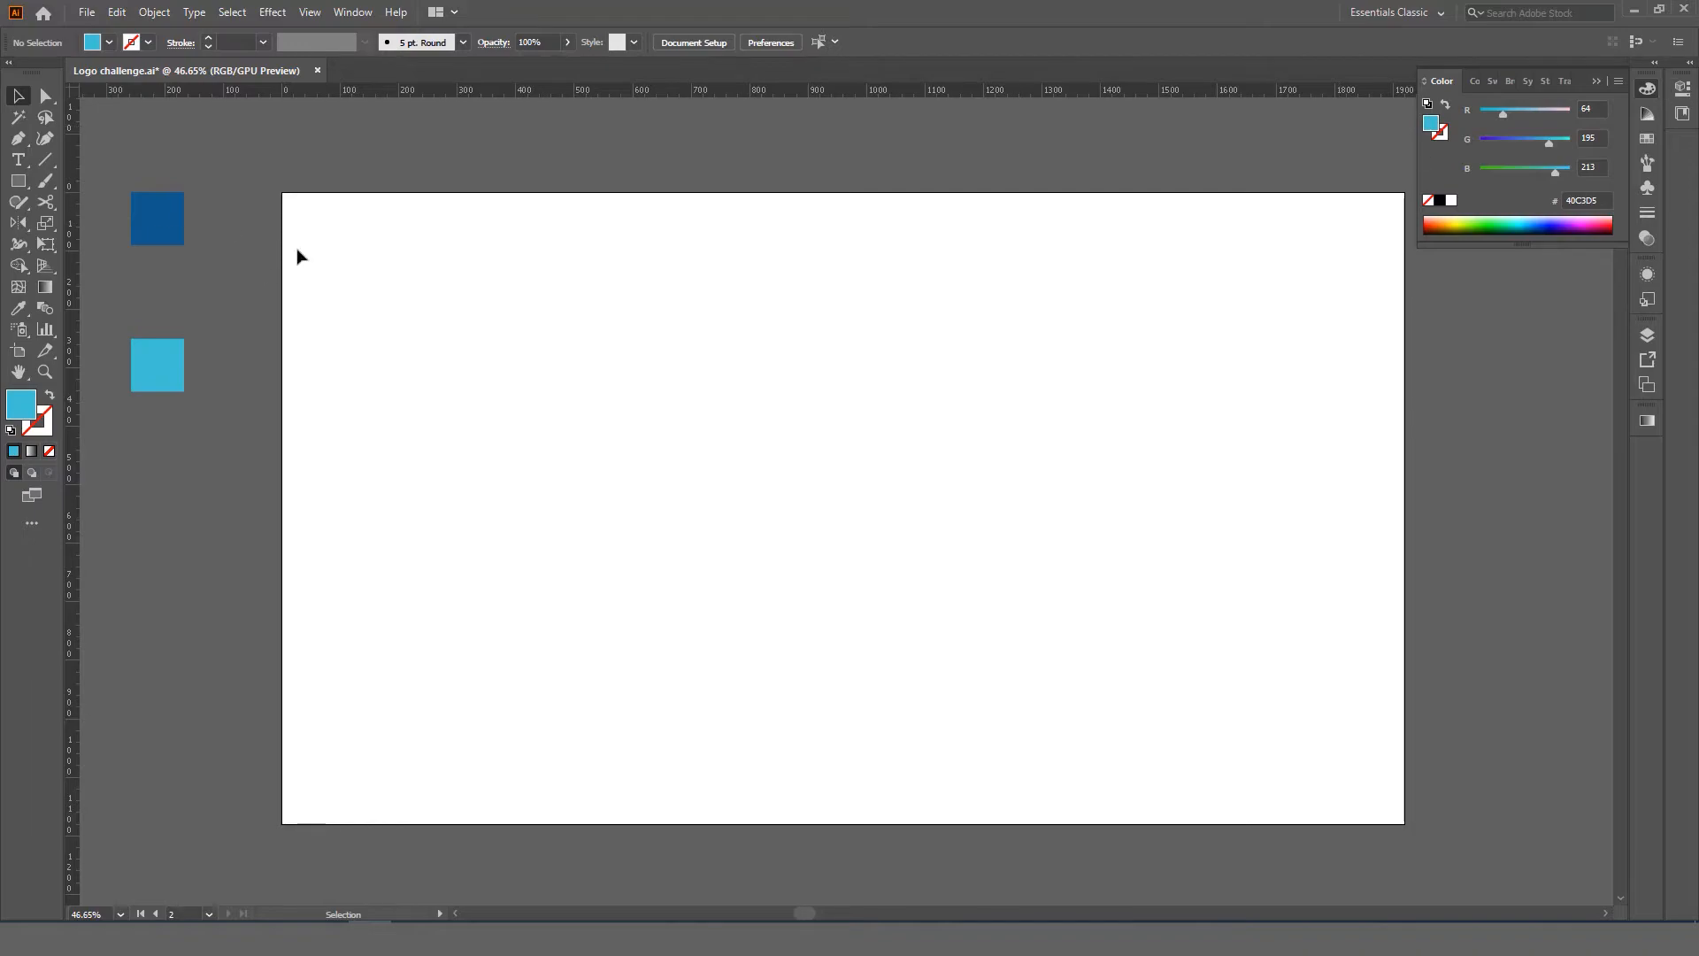
Step: Draw a 1920 by 1080 px light blue rectangle covering the whole artboard, then deselect it
left_click(24, 181)
left_click(82, 183)
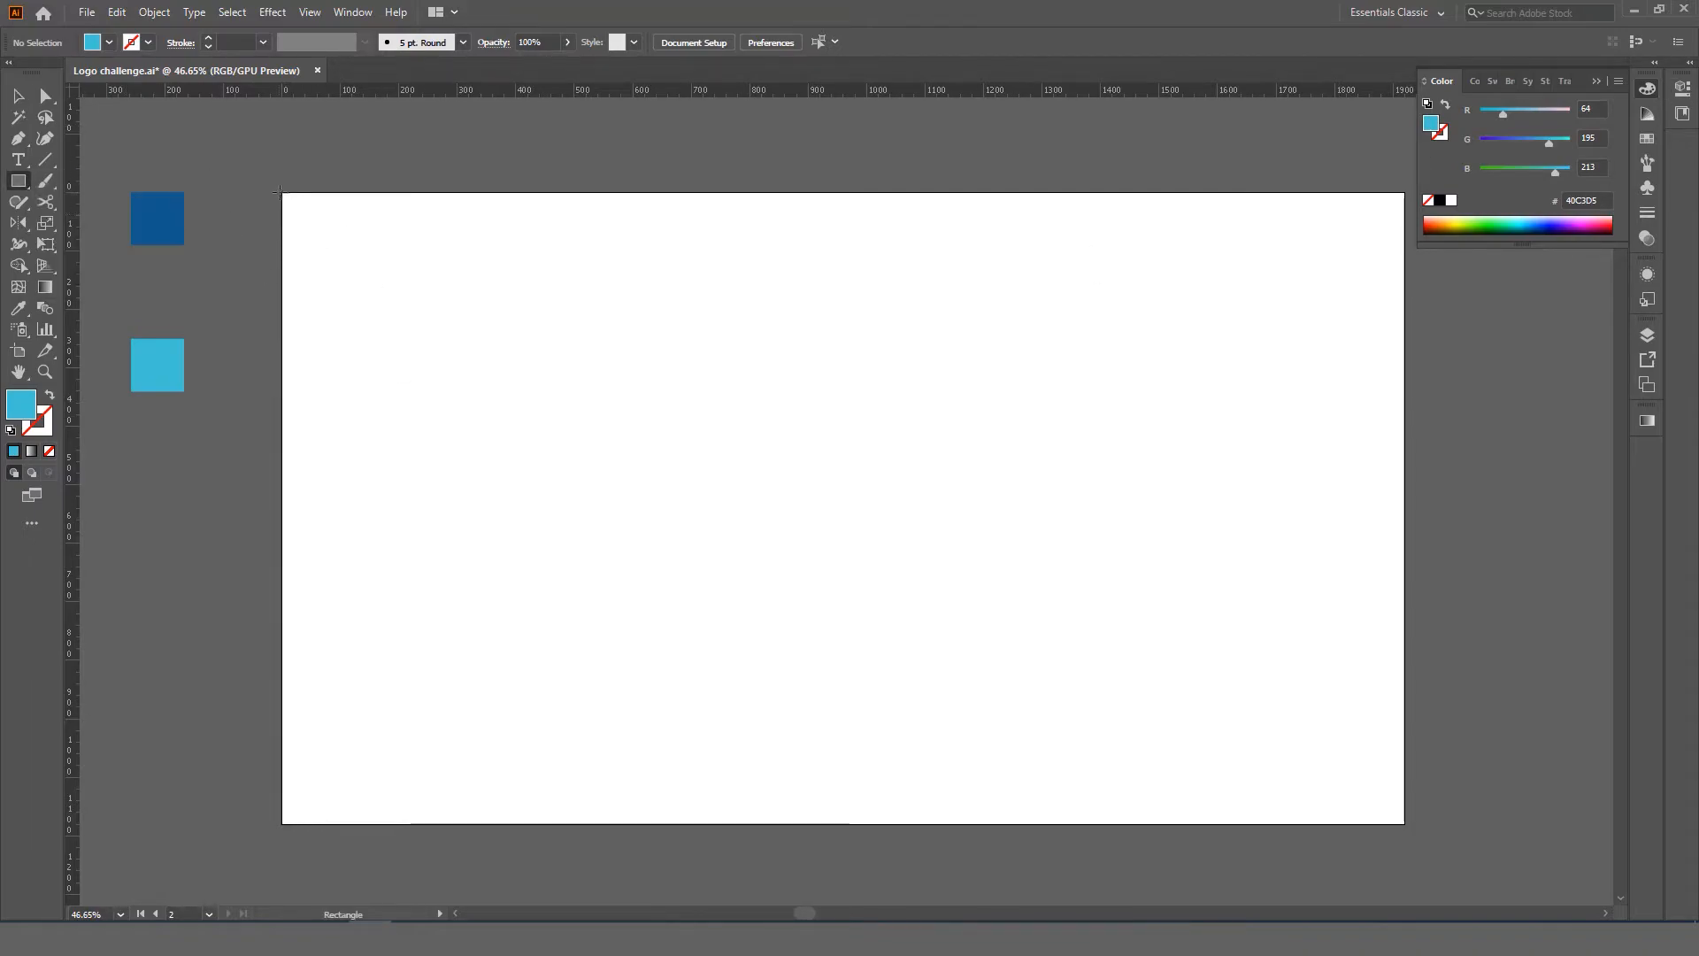
left_click_drag(281, 191, 1405, 821)
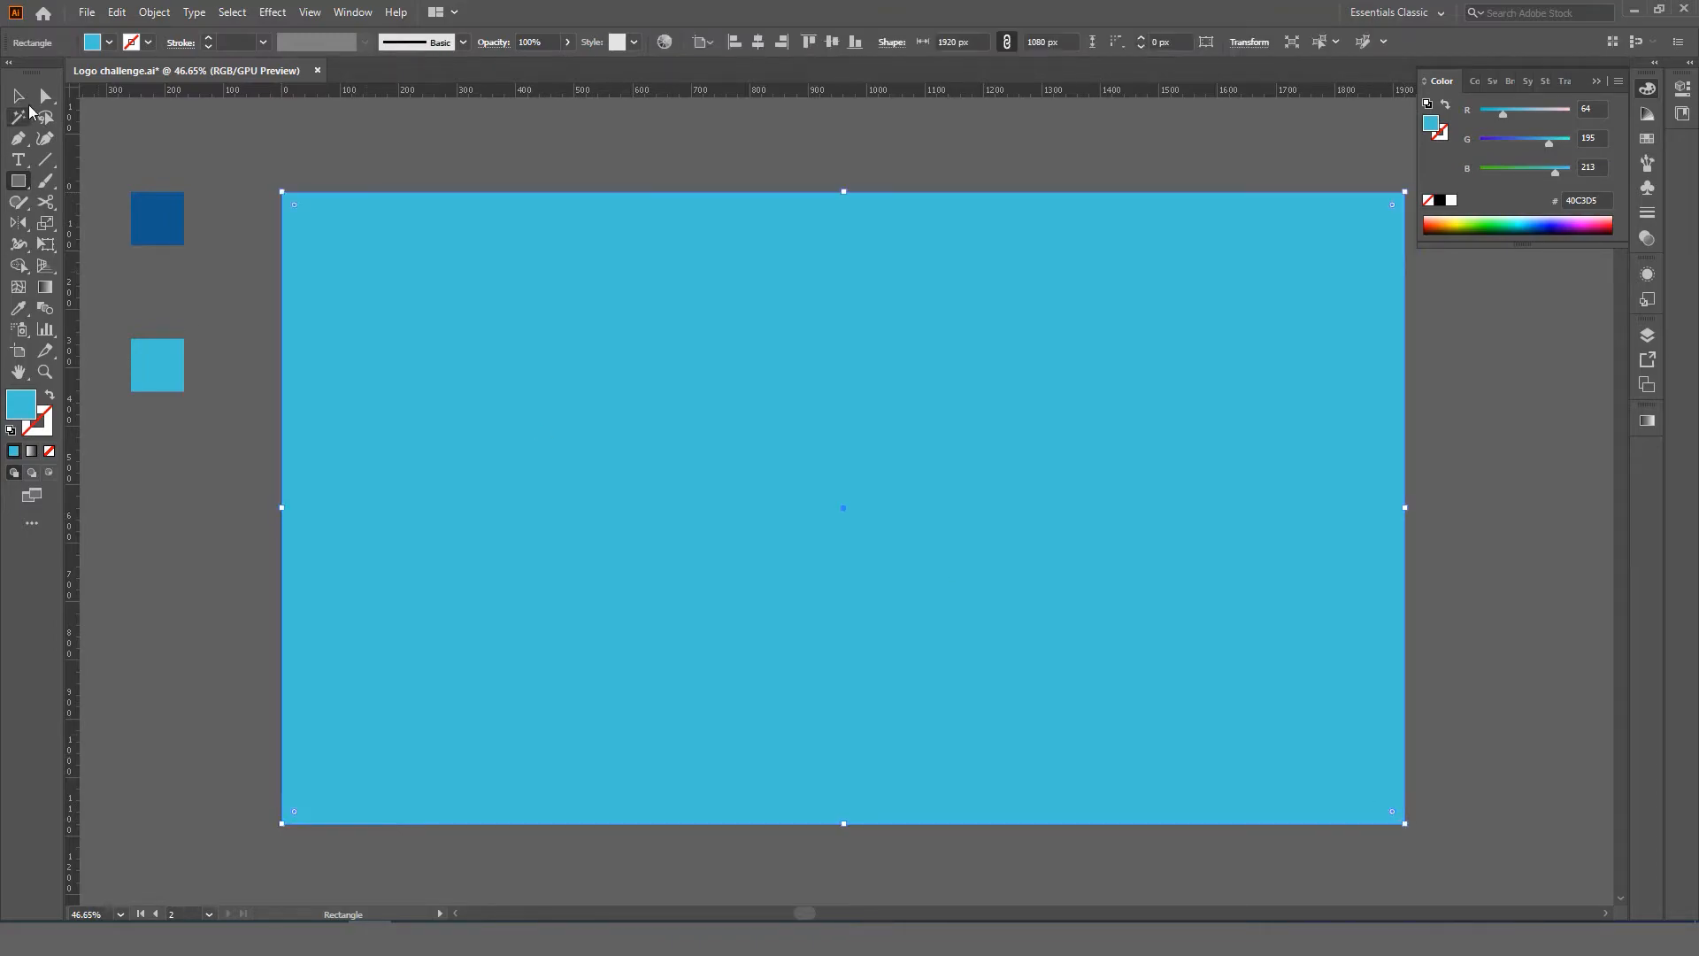
left_click(18, 95)
left_click(231, 527)
scroll(349, 526, "right", 1)
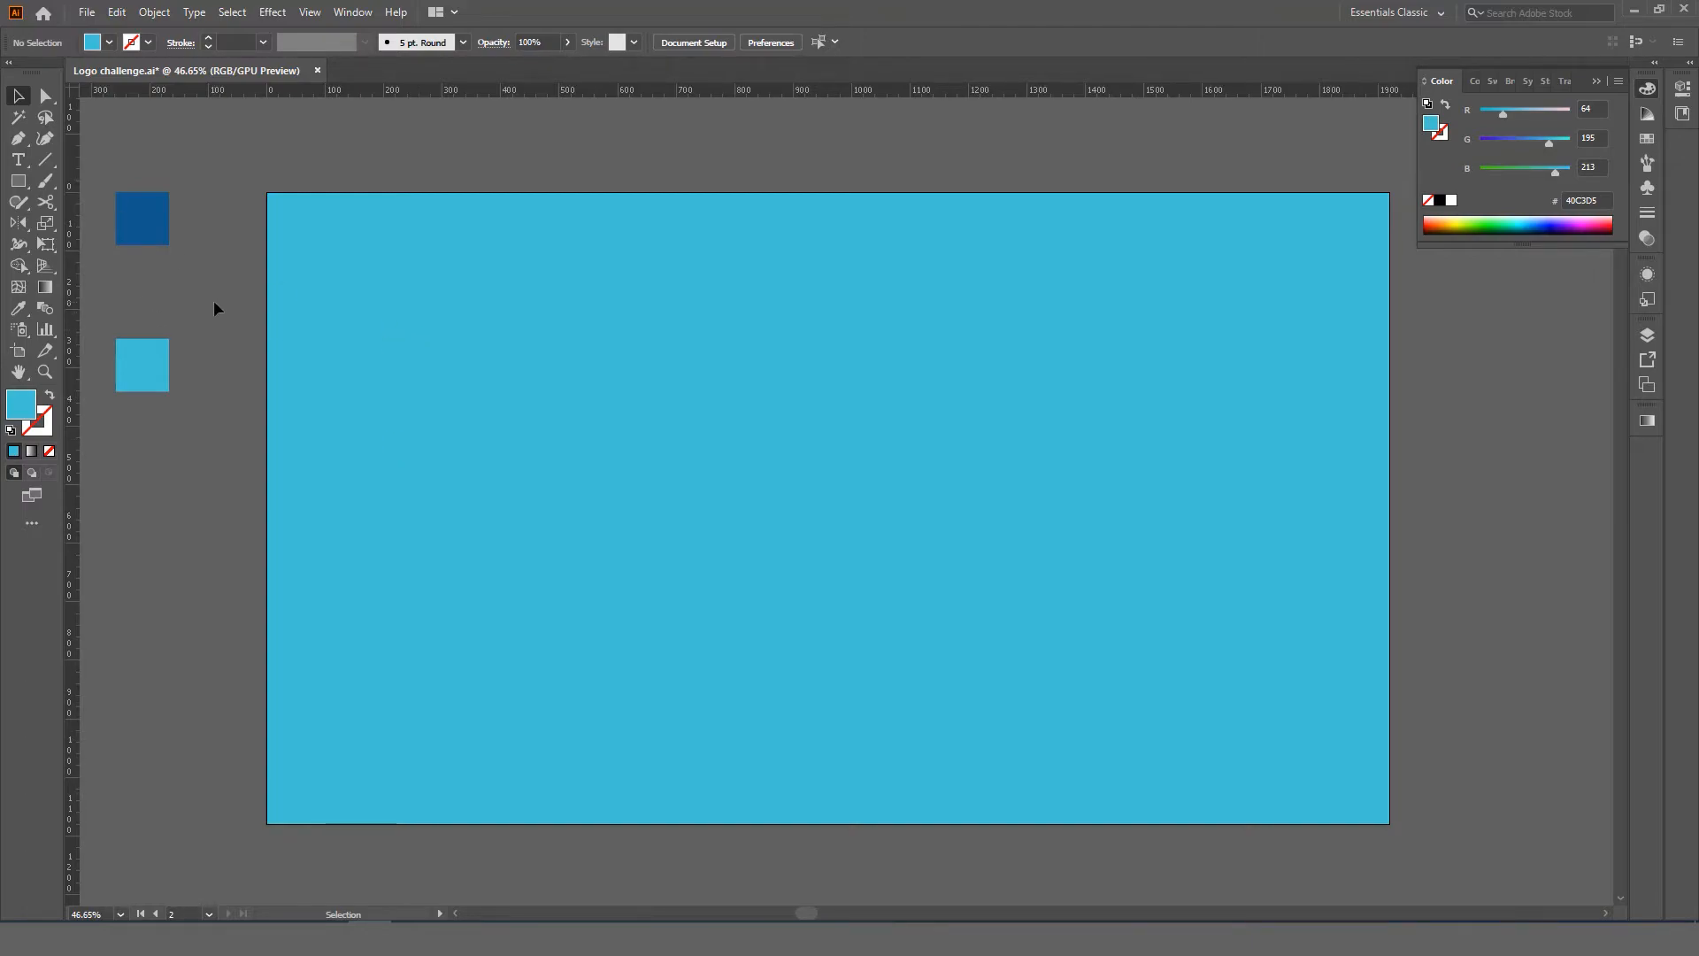
Step: Draw a horizontal line about 2043 px long across the upper artboard with default colours and a 2 pt stroke
key("d")
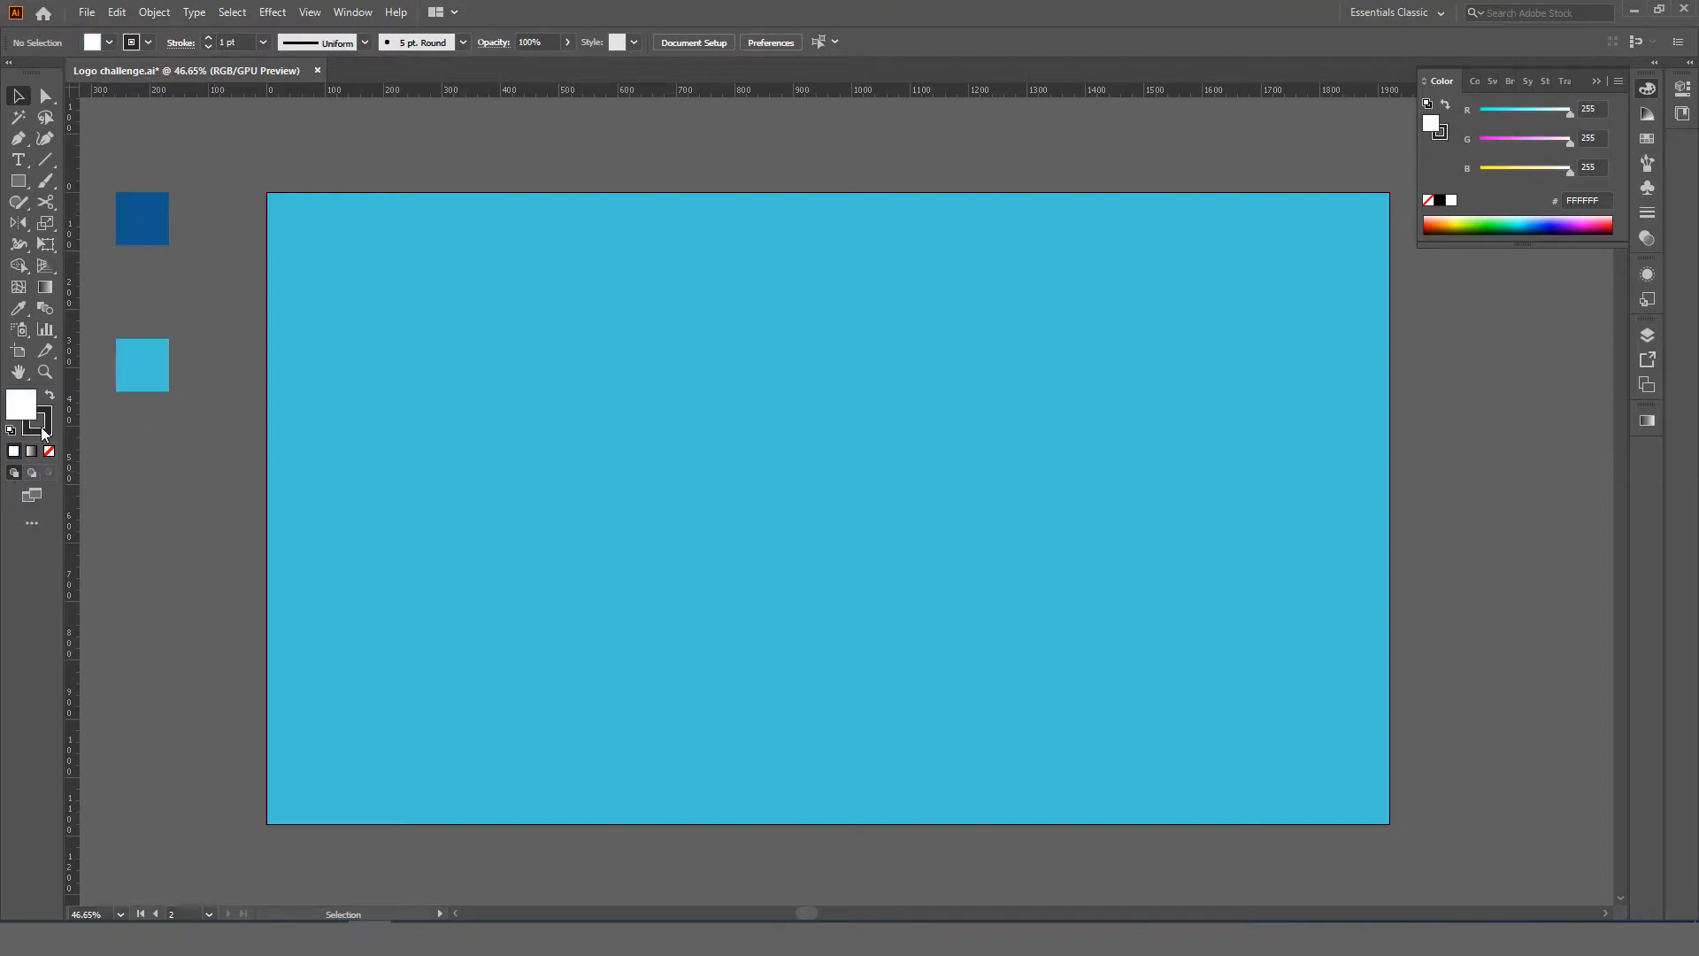
left_click_drag(52, 164, 114, 156)
left_click_drag(240, 293, 1434, 327)
key("v")
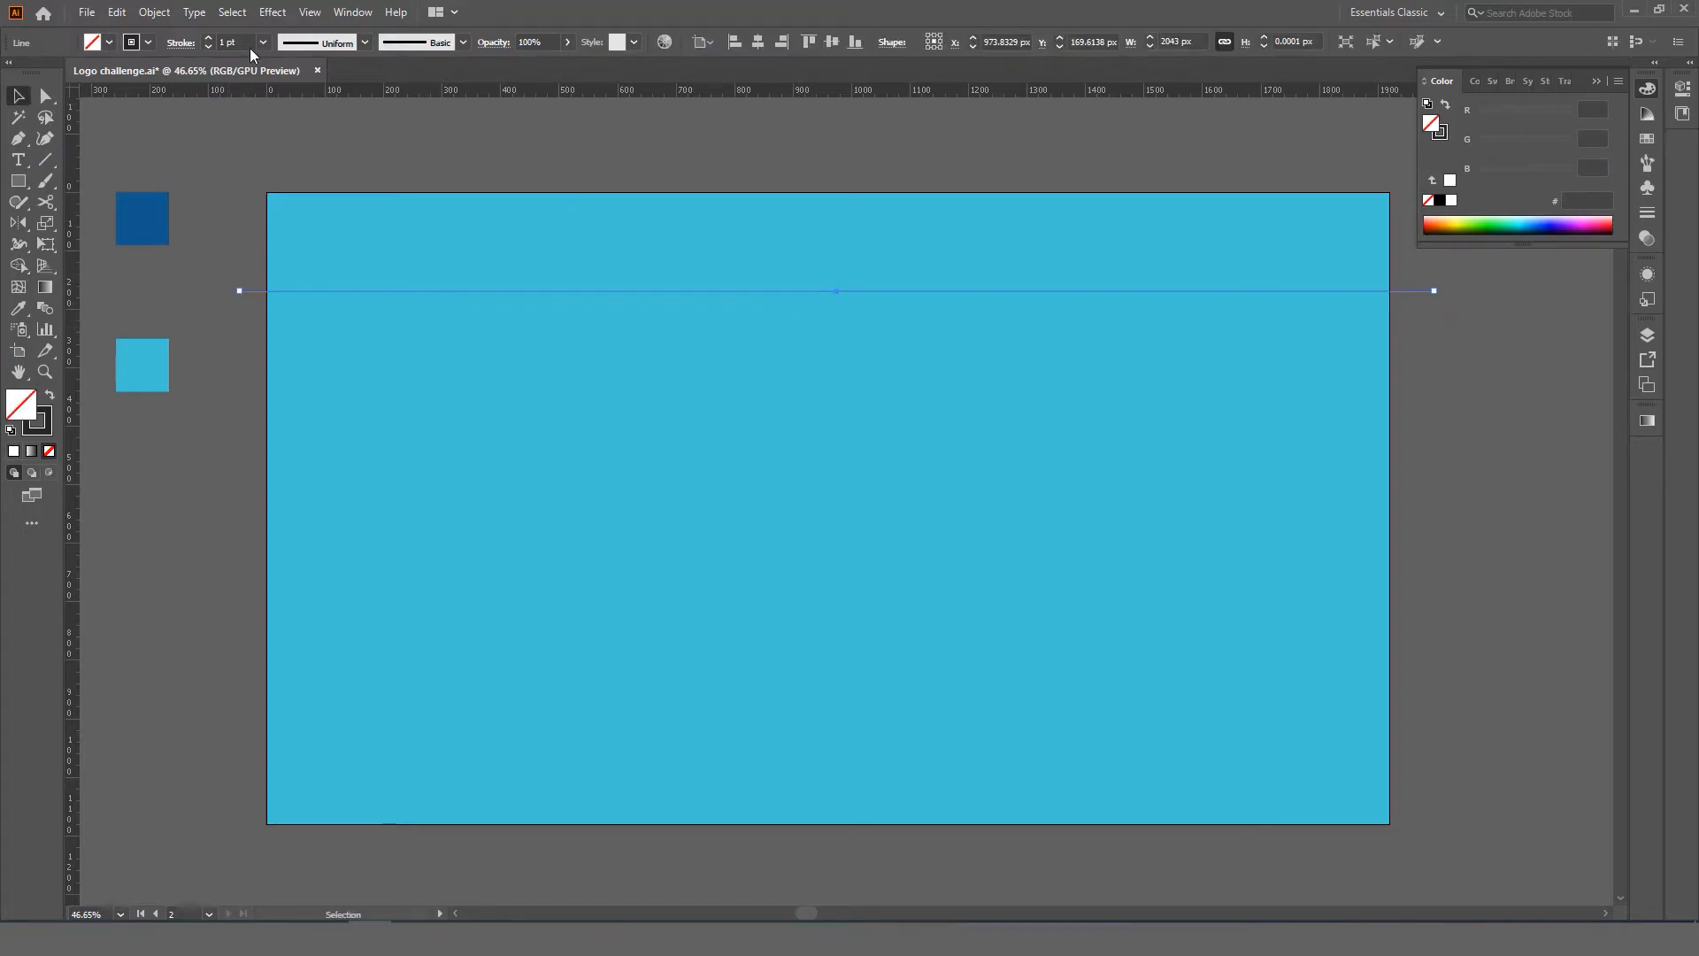
scroll(244, 43, "up", 1)
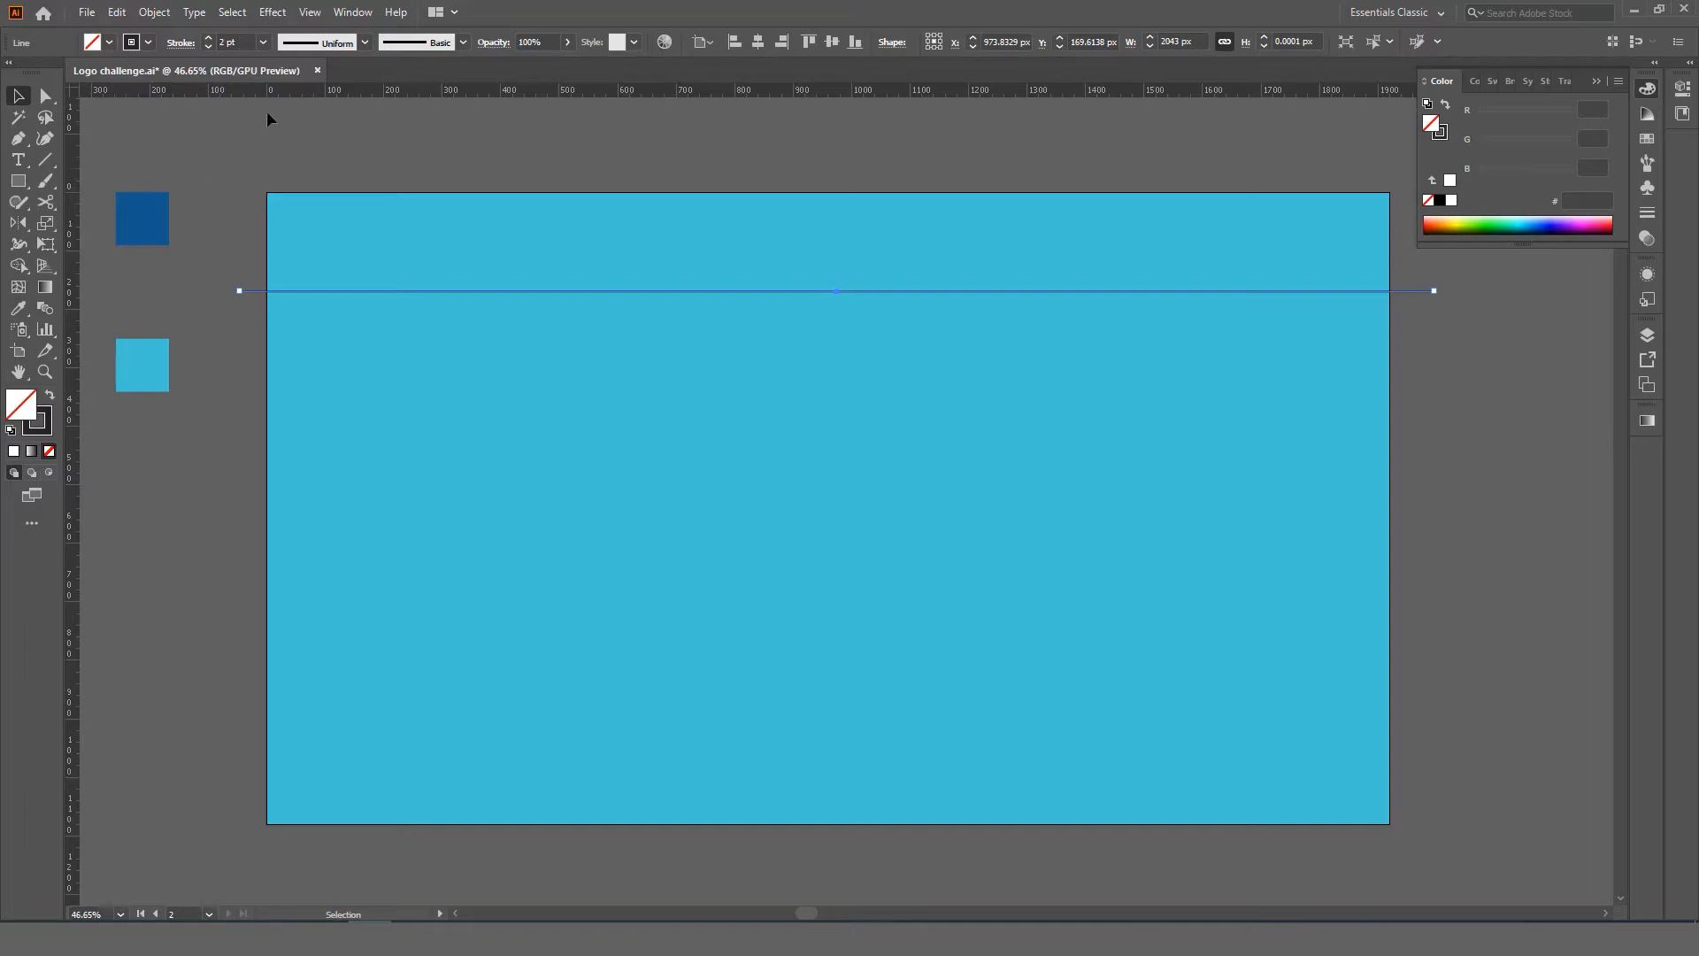
left_click(210, 183)
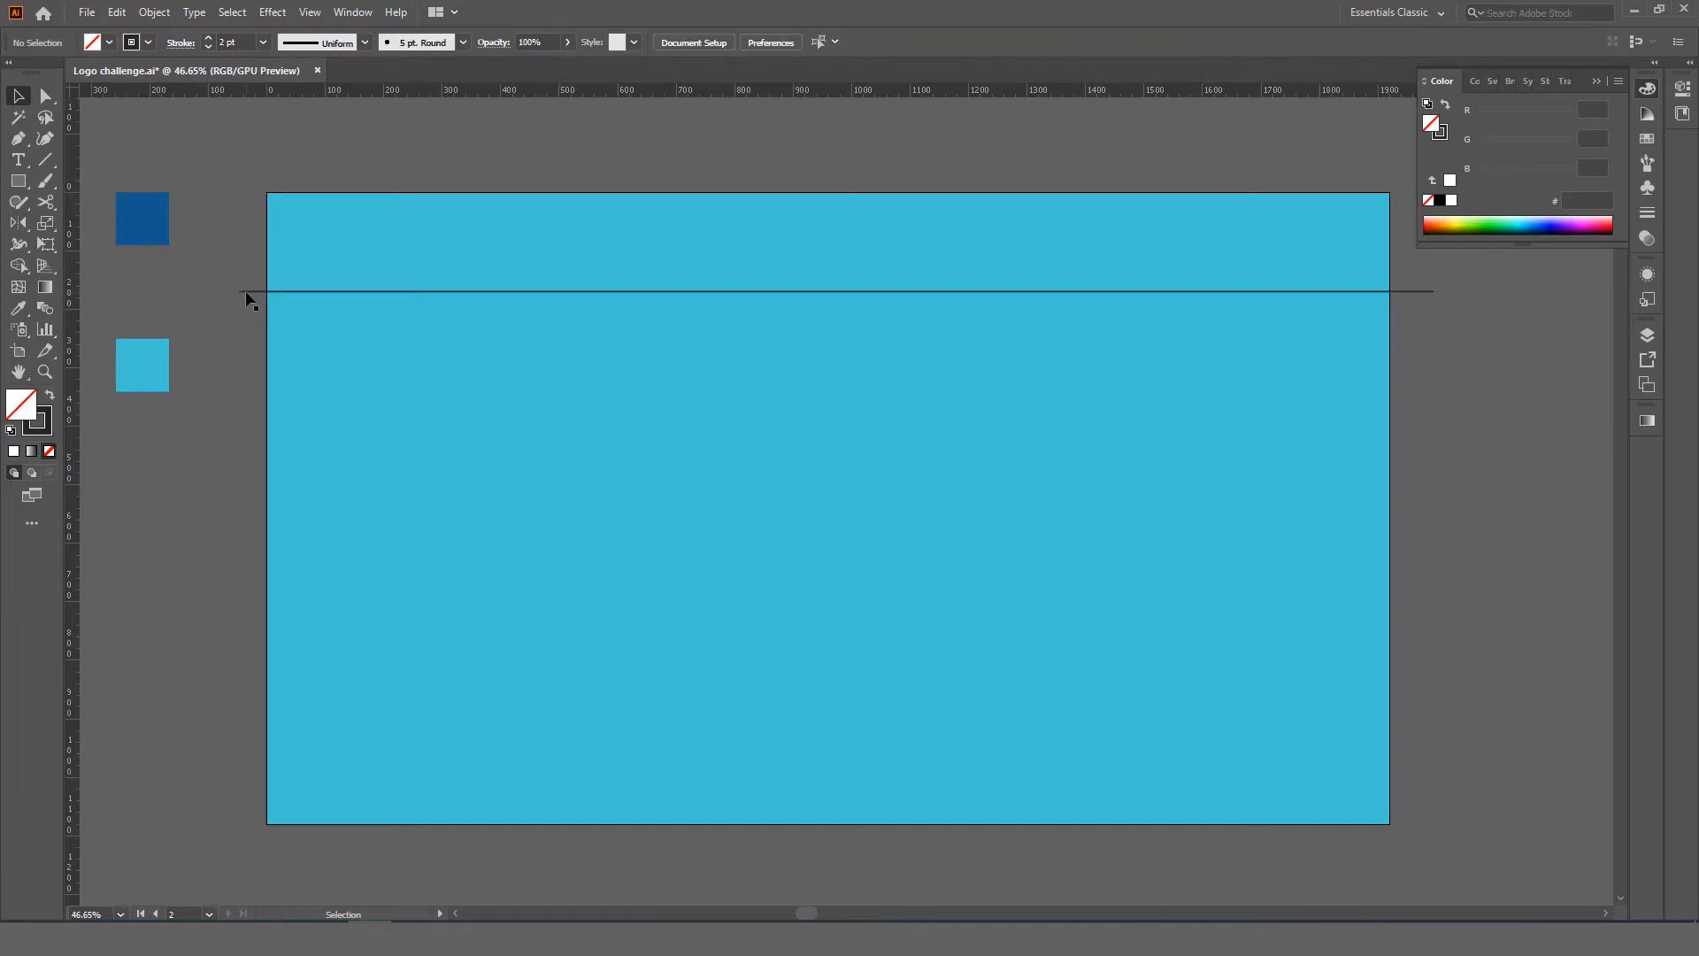
Step: Move the horizontal line about 36 px up towards the artboard's upper edge
left_click(248, 291)
left_click_drag(254, 290, 254, 269)
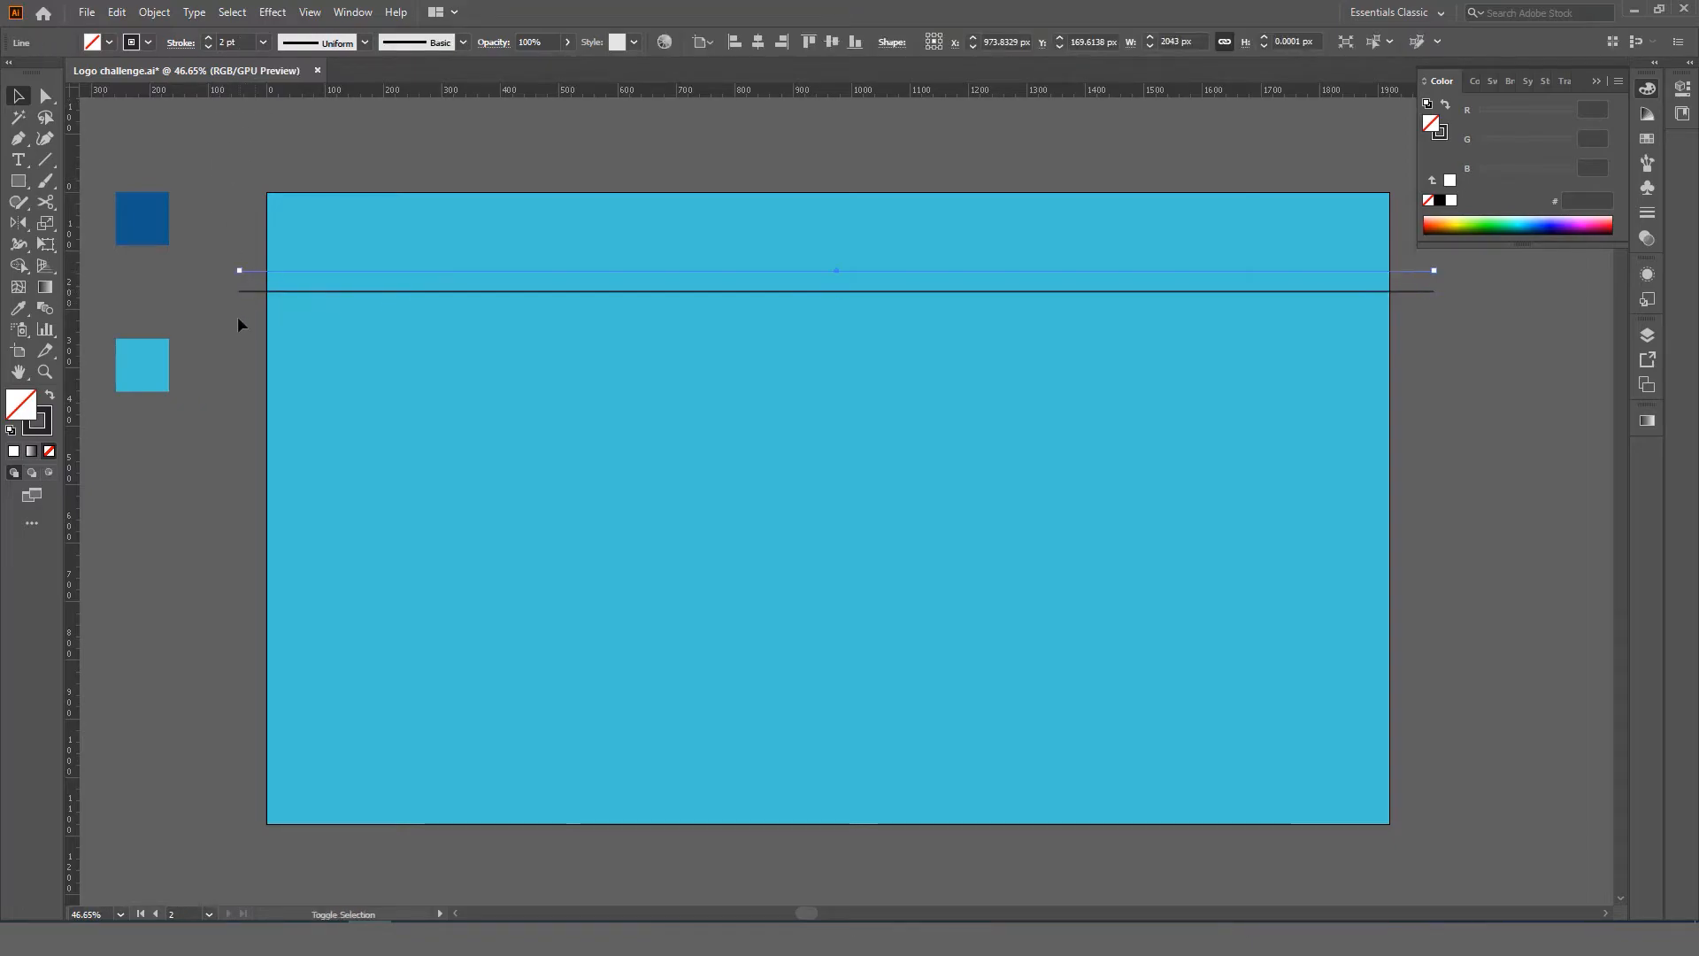
left_click(238, 316)
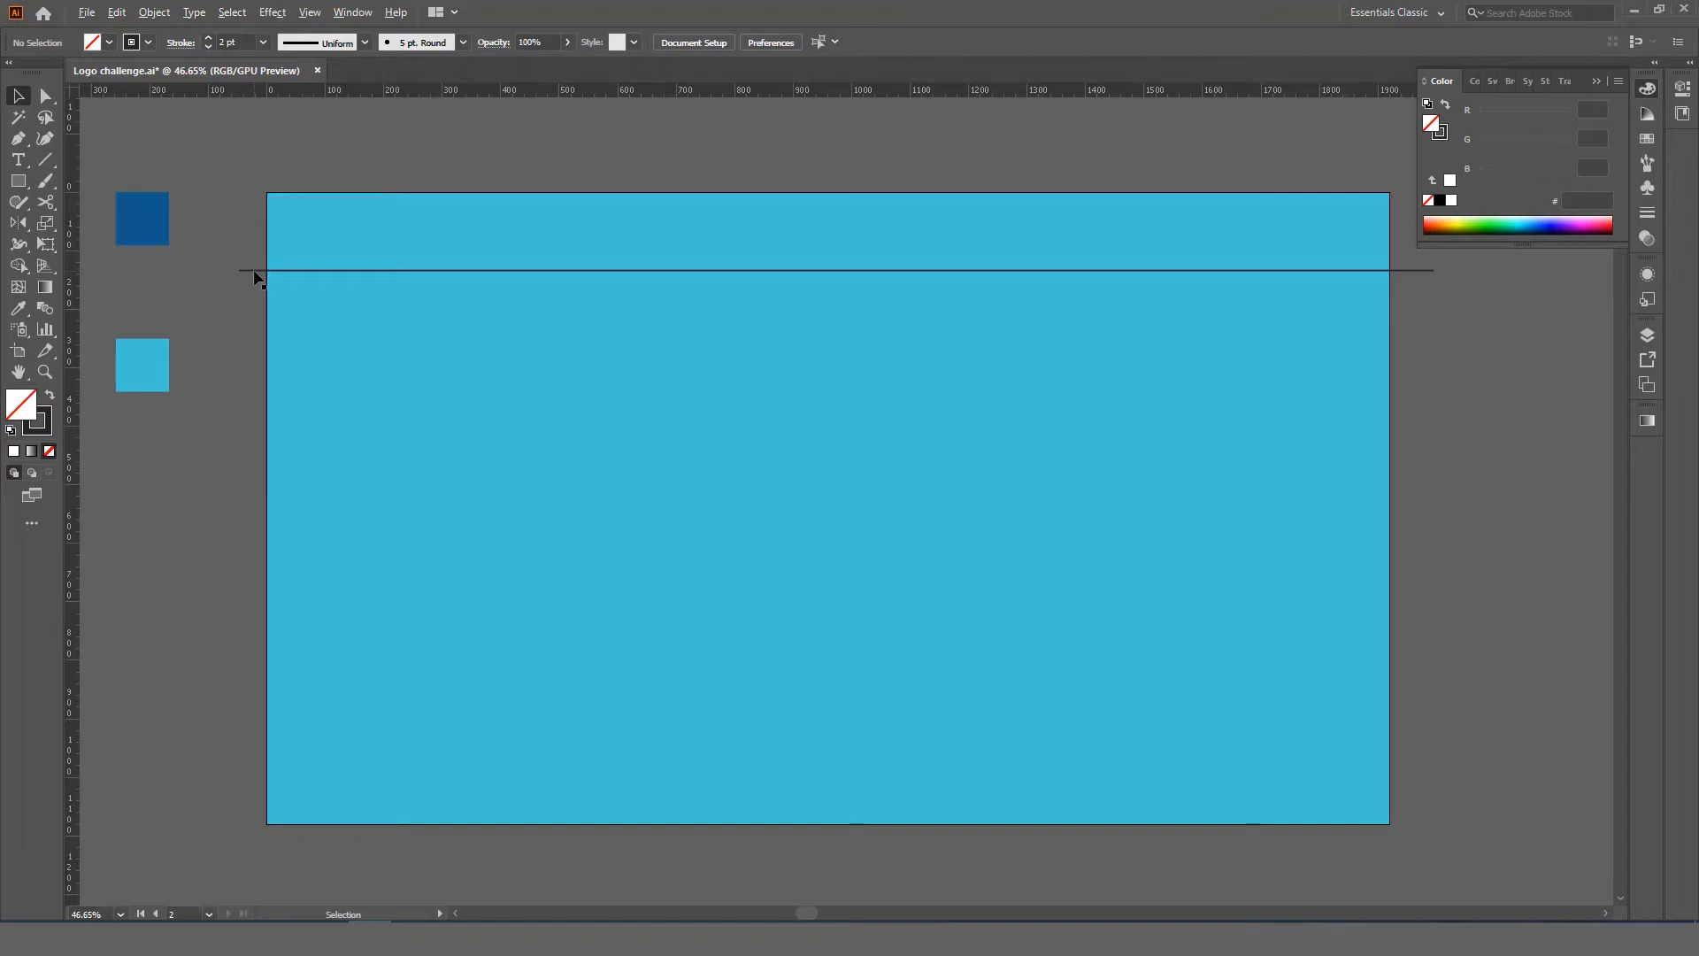
Step: Copy the line about 153 px down and repeat the copy three times to make five evenly spaced lines
left_click_drag(257, 278, 251, 365)
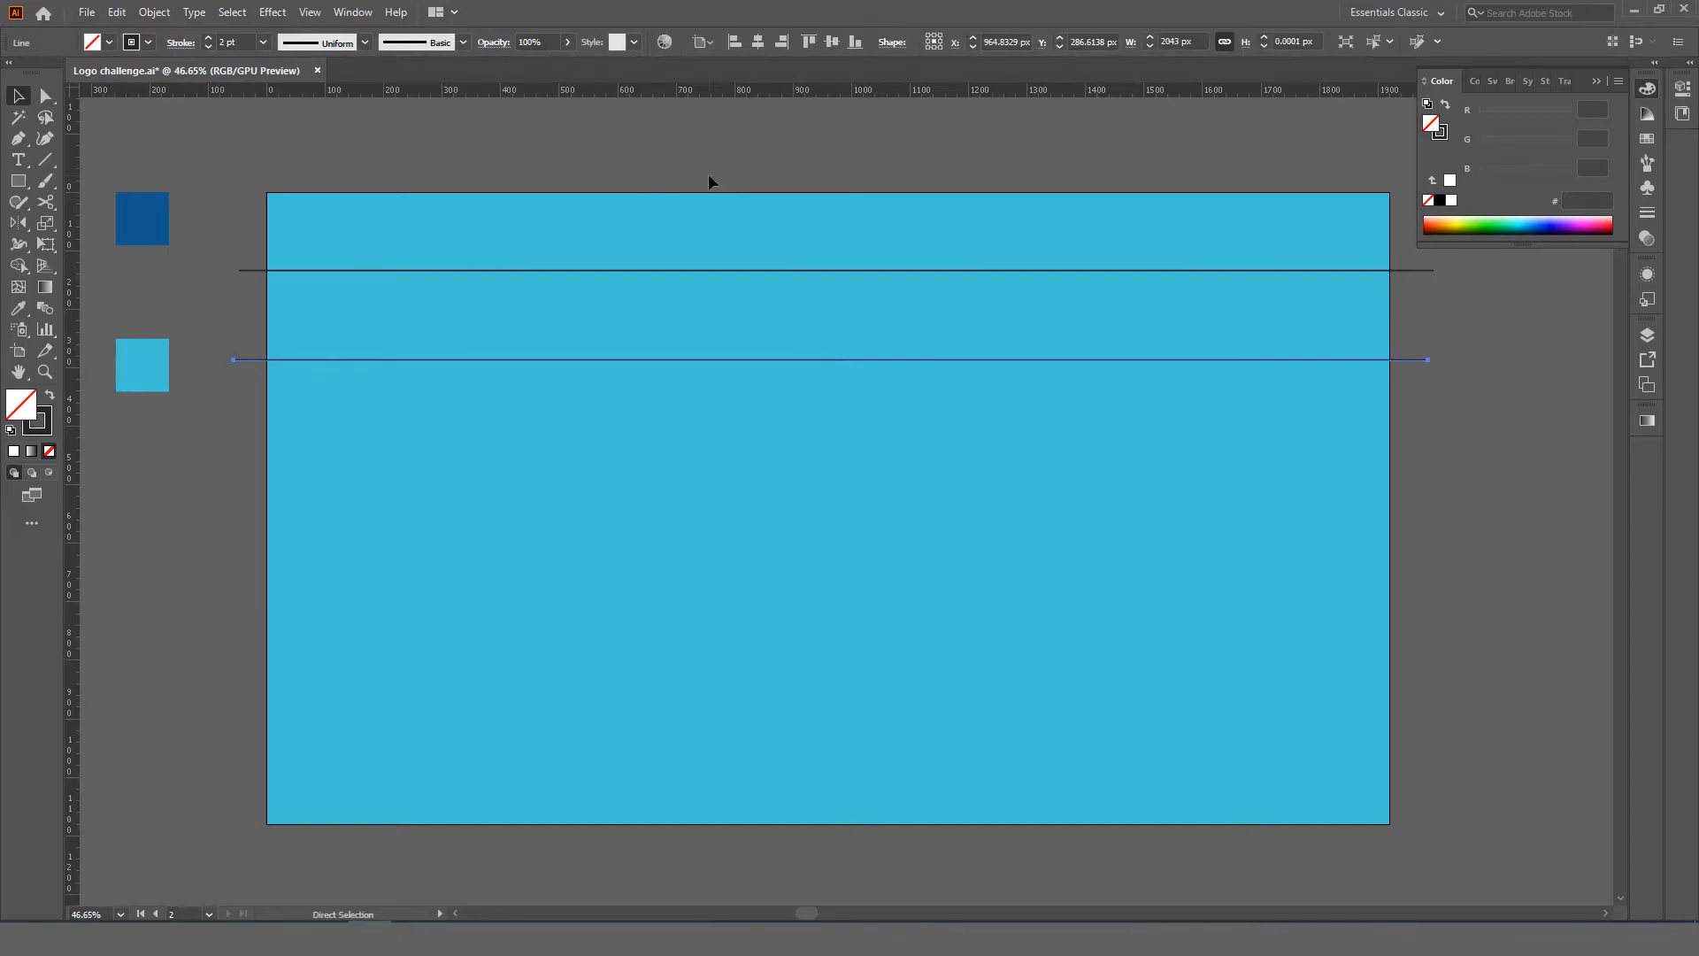
key("ctrl+d")
key("ctrl+d")
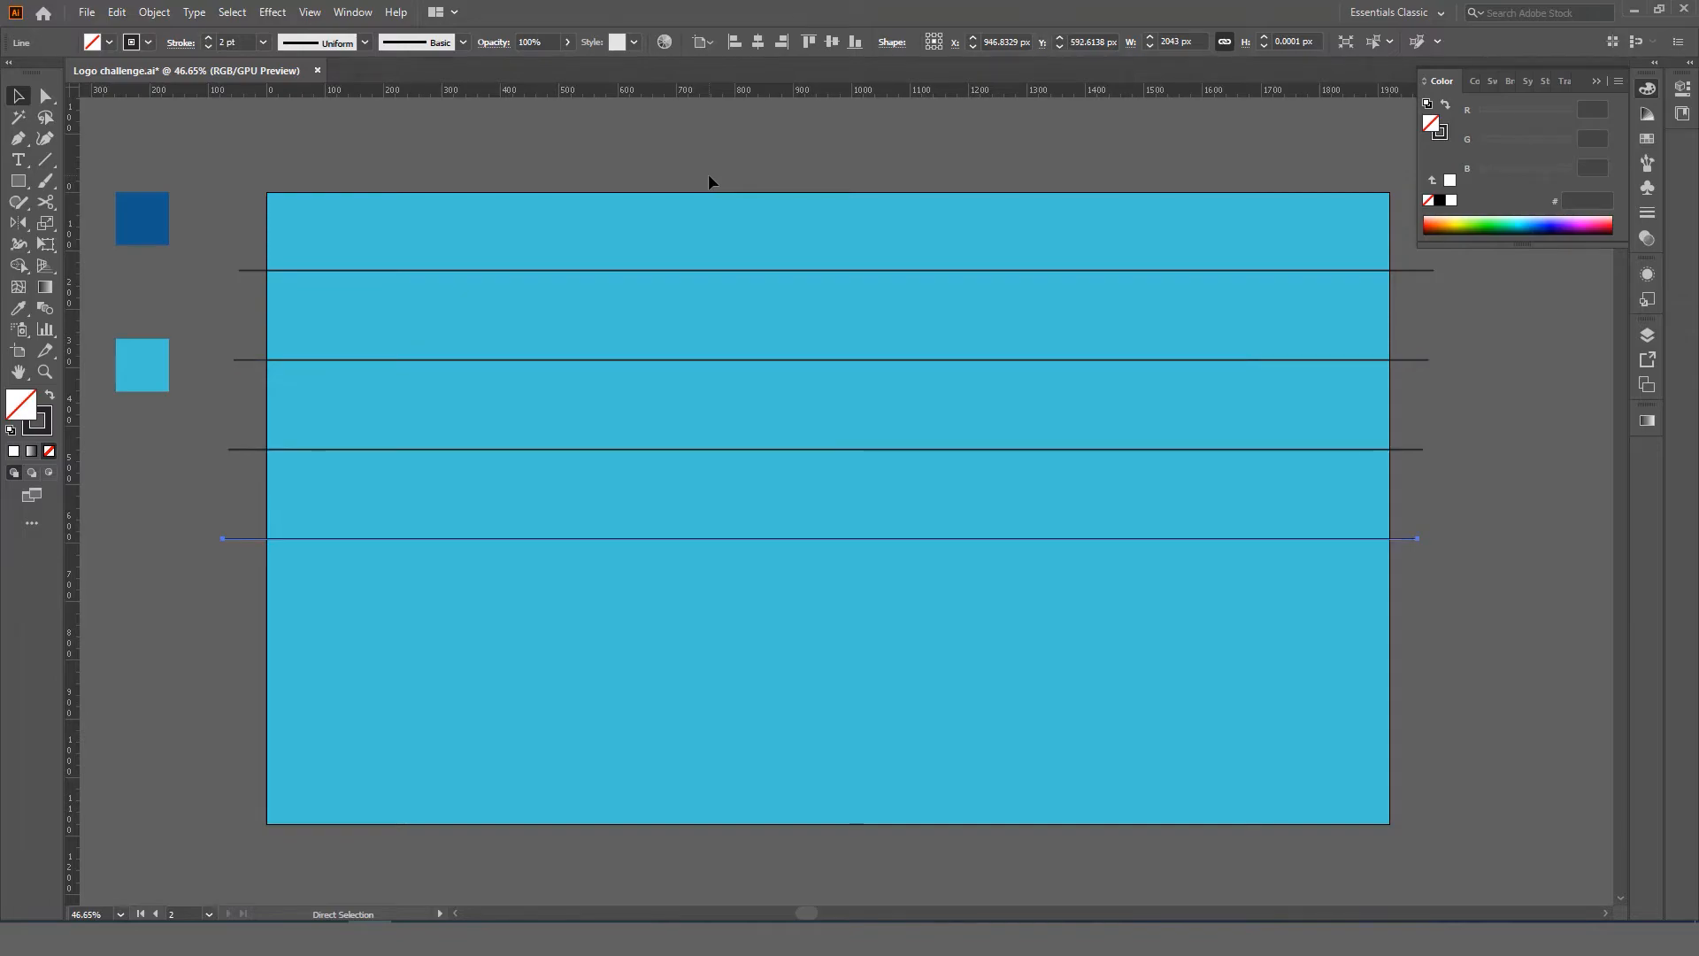
key("ctrl+d")
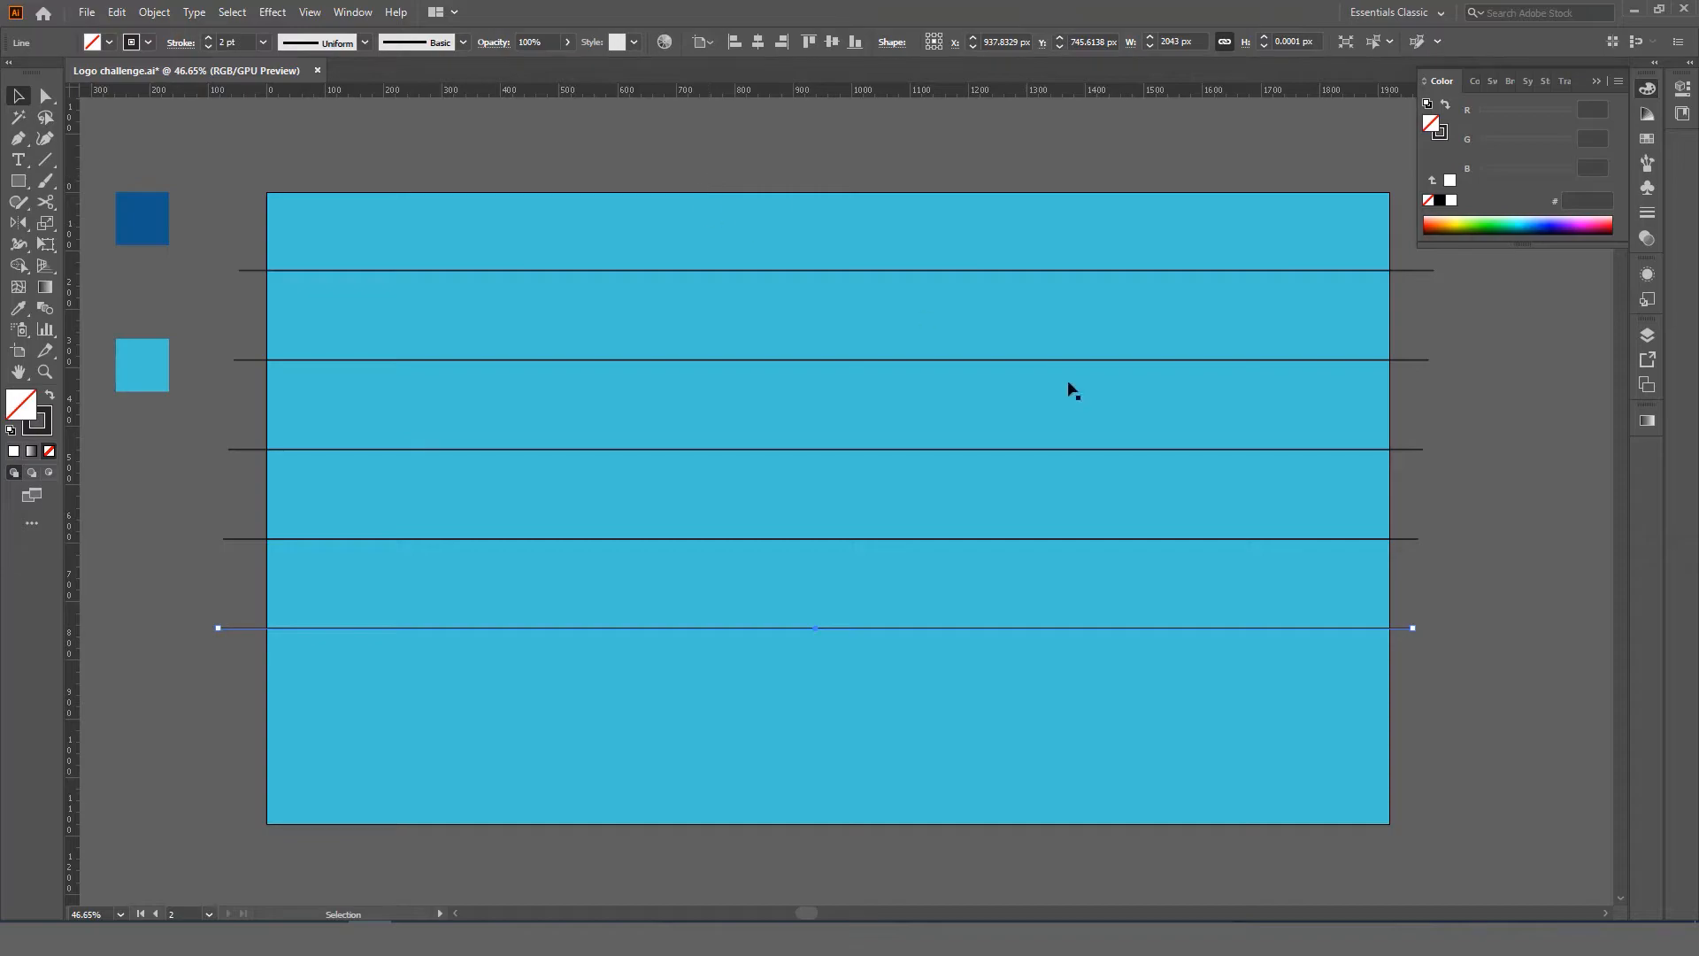
Step: Stretch the five lines together downwards to an overall height of about 684 px and collapse the colour settings
left_click_drag(1172, 444, 1156, 447)
left_click(1454, 286)
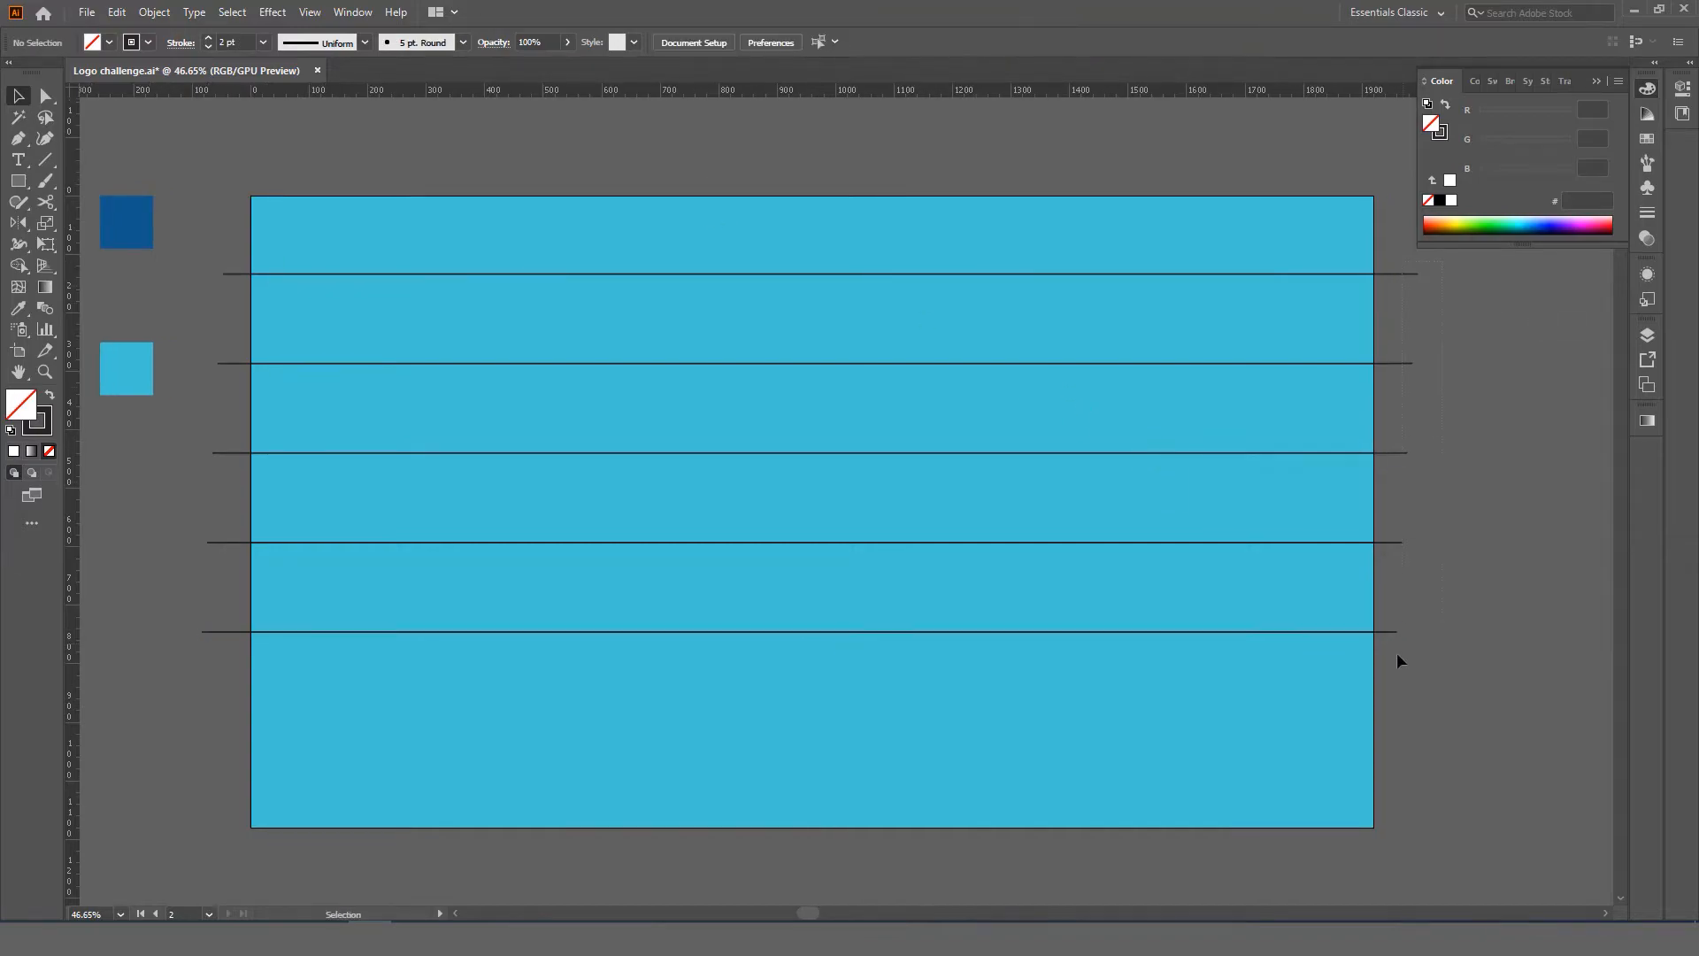
key("ctrl+a")
left_click_drag(809, 631, 809, 675)
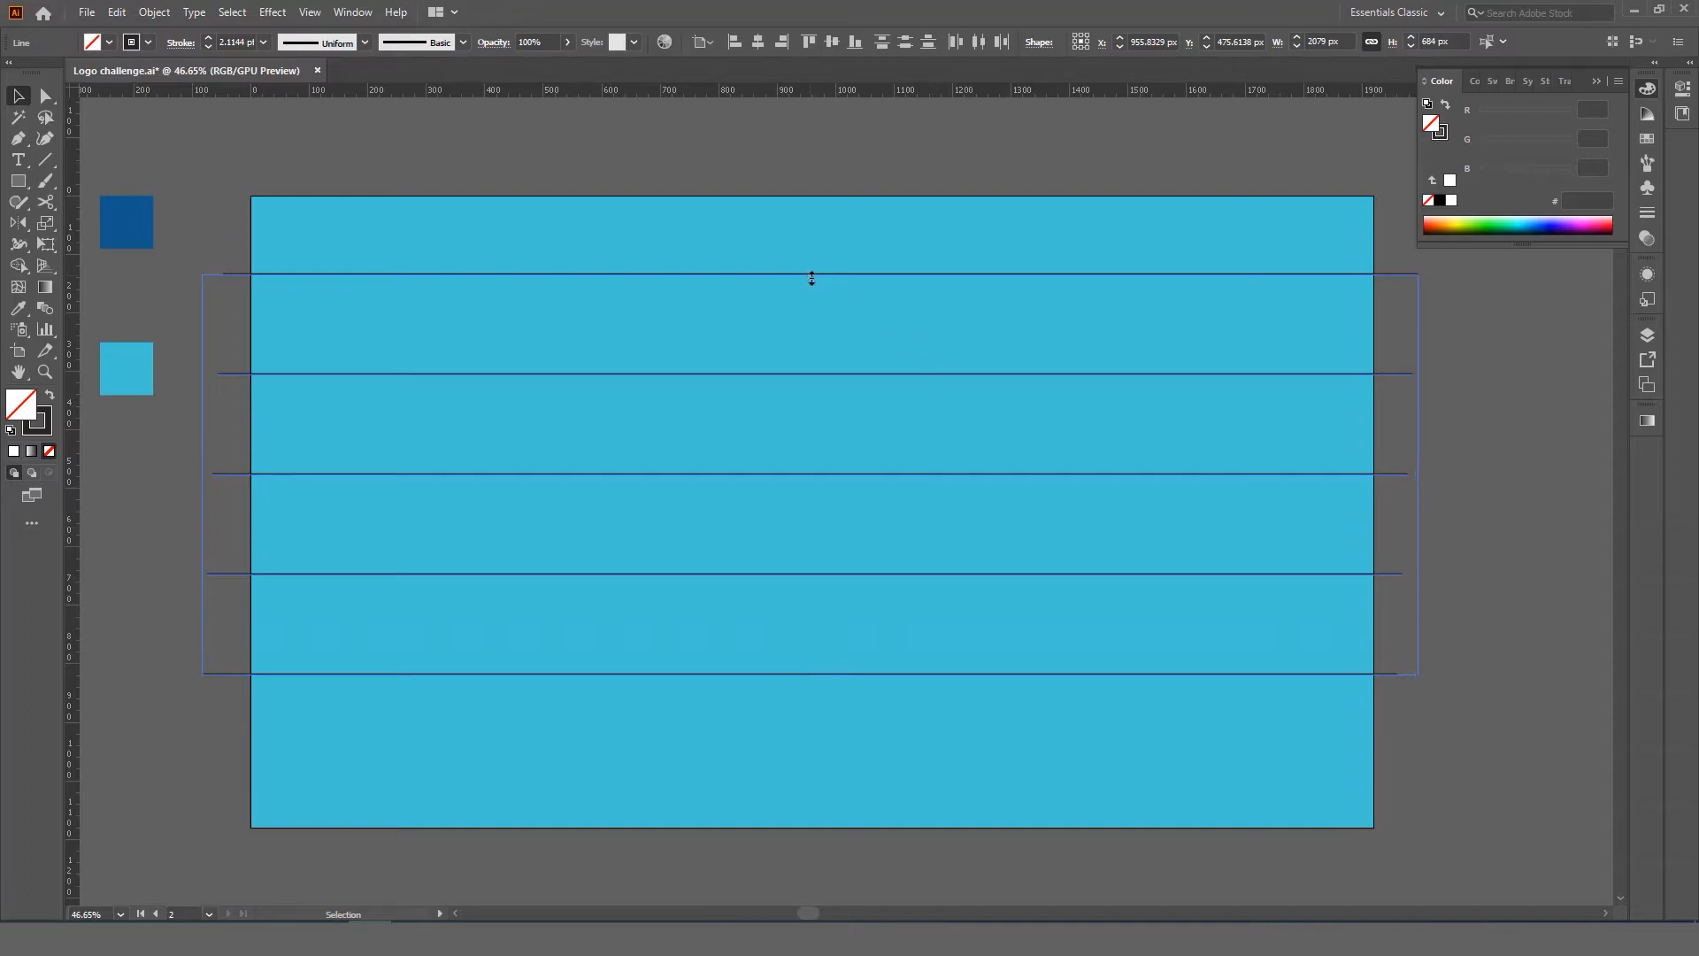
left_click_drag(832, 300, 828, 305)
left_click(1647, 89)
left_click(1451, 220)
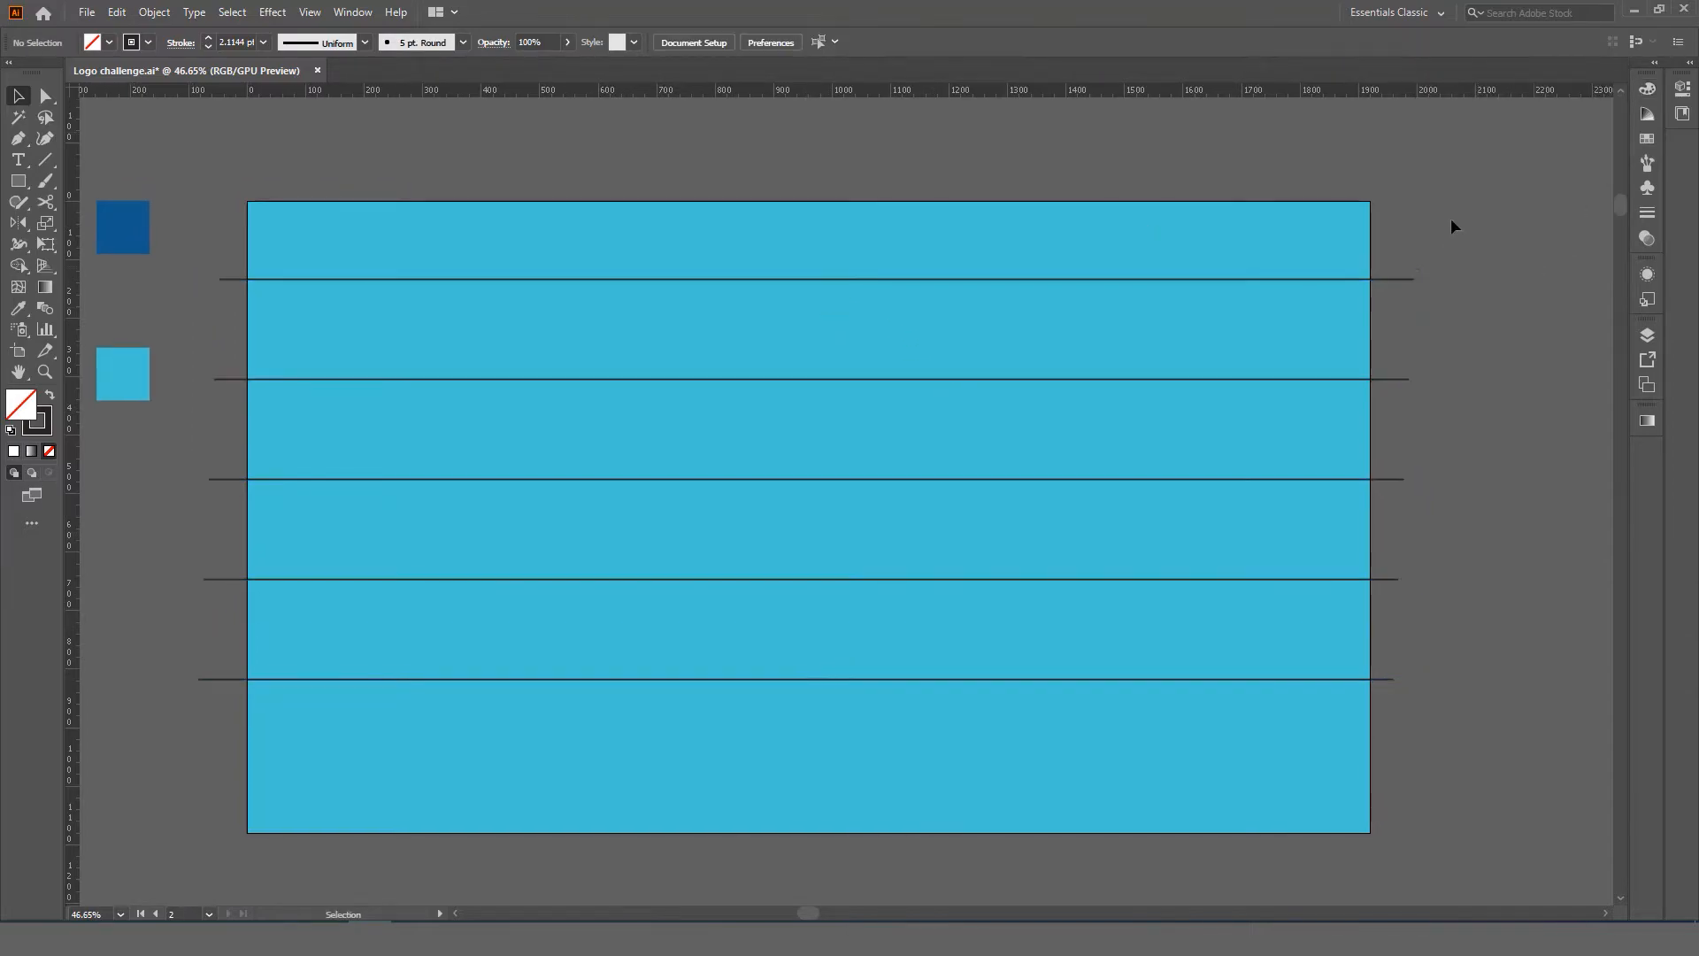
left_click(1396, 279)
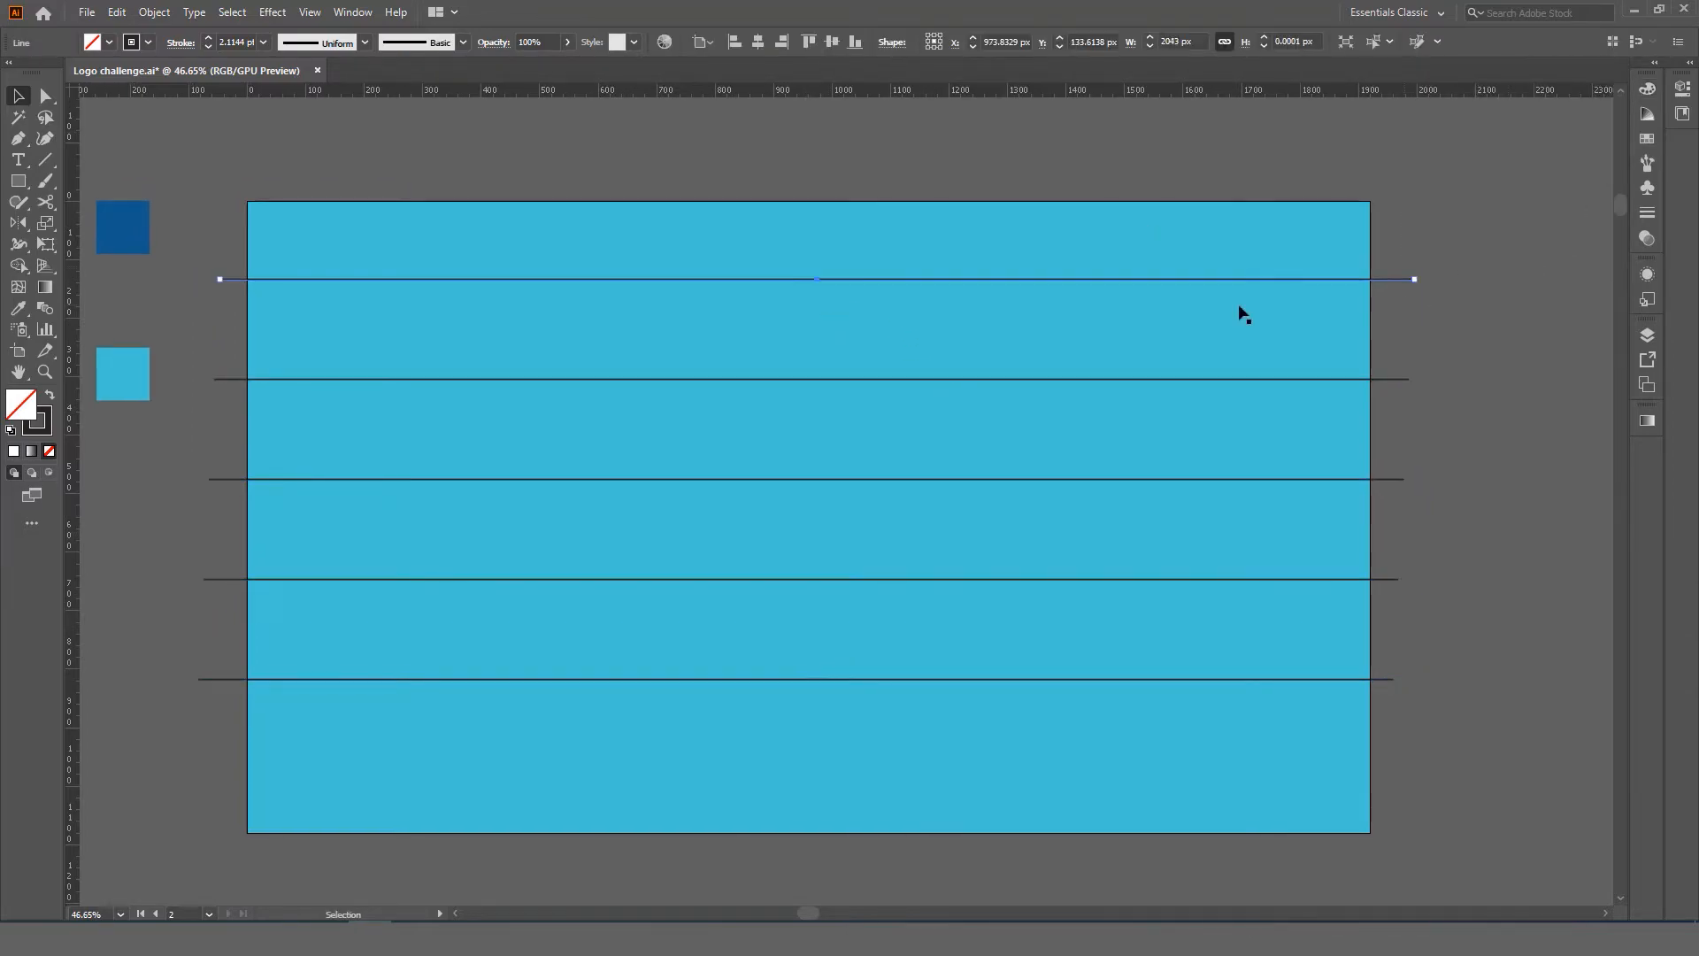
left_click(272, 12)
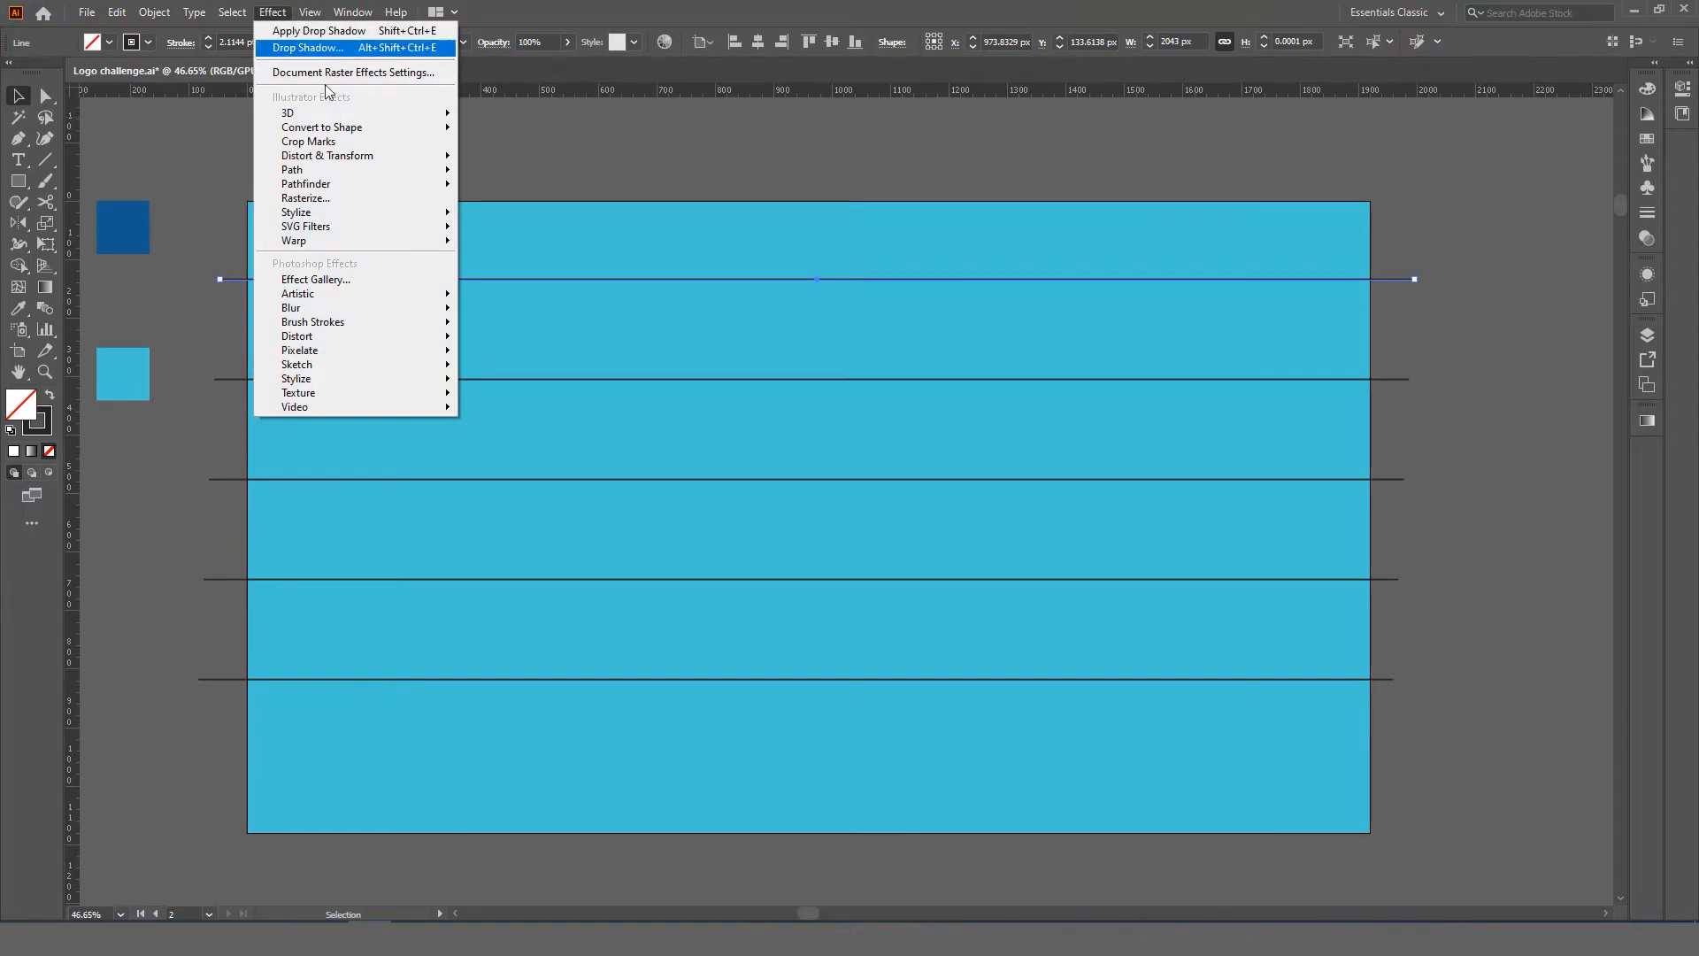
mouse_move(336, 216)
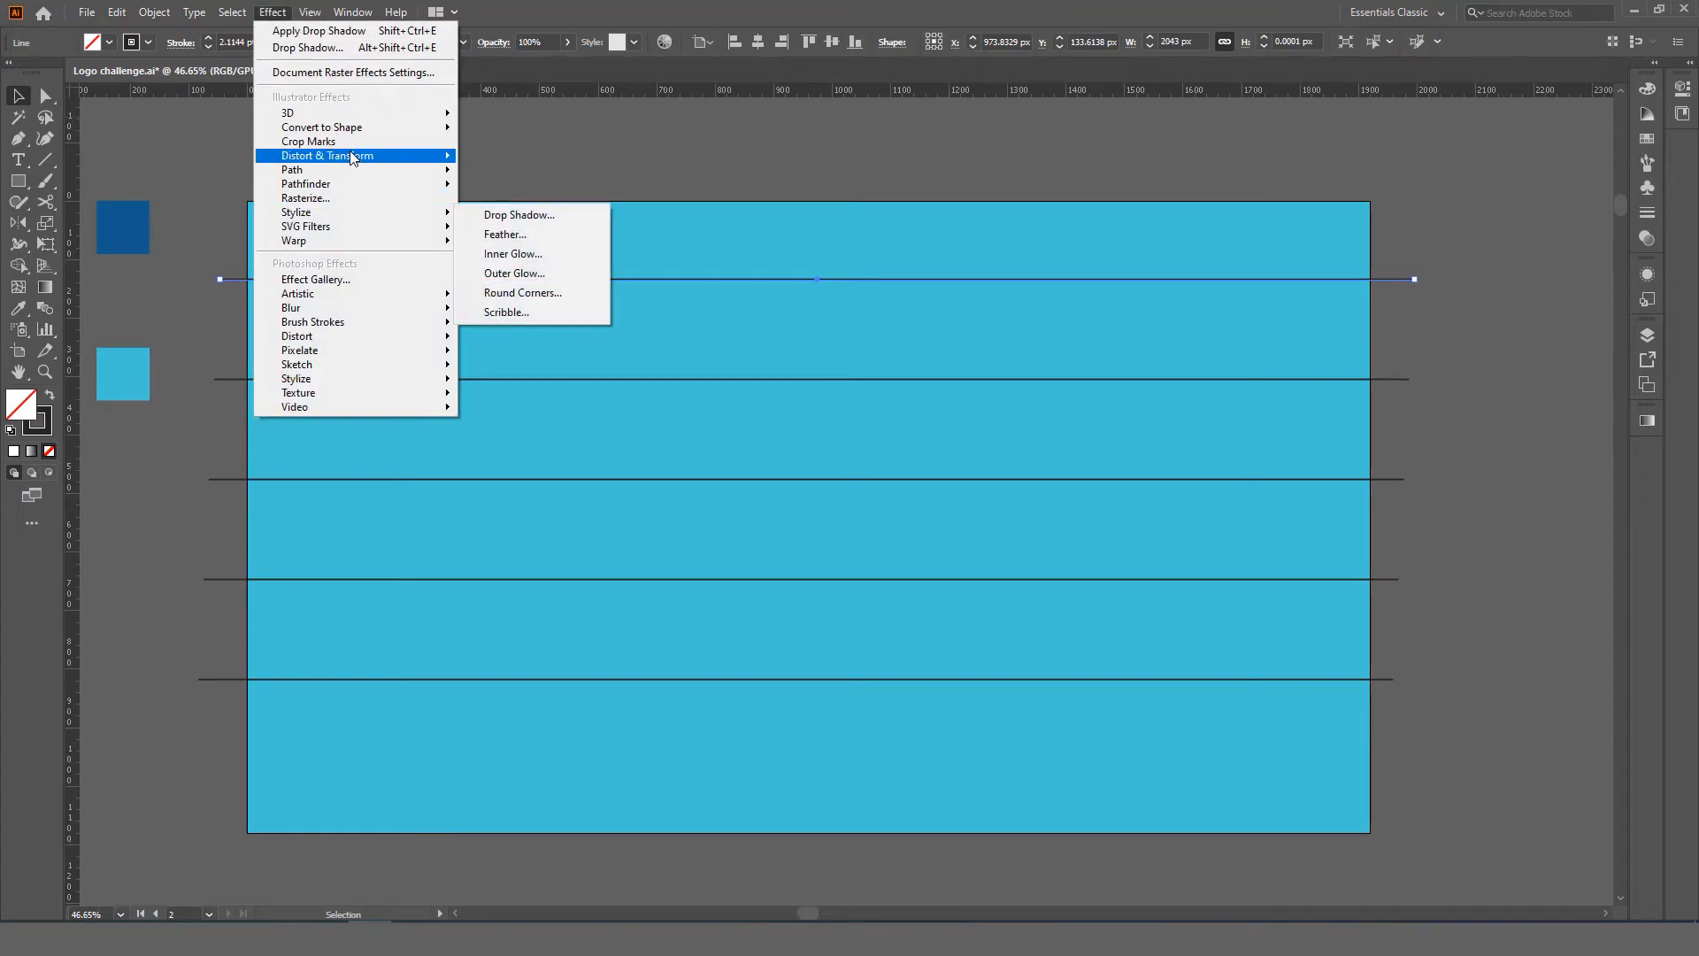
mouse_move(354, 159)
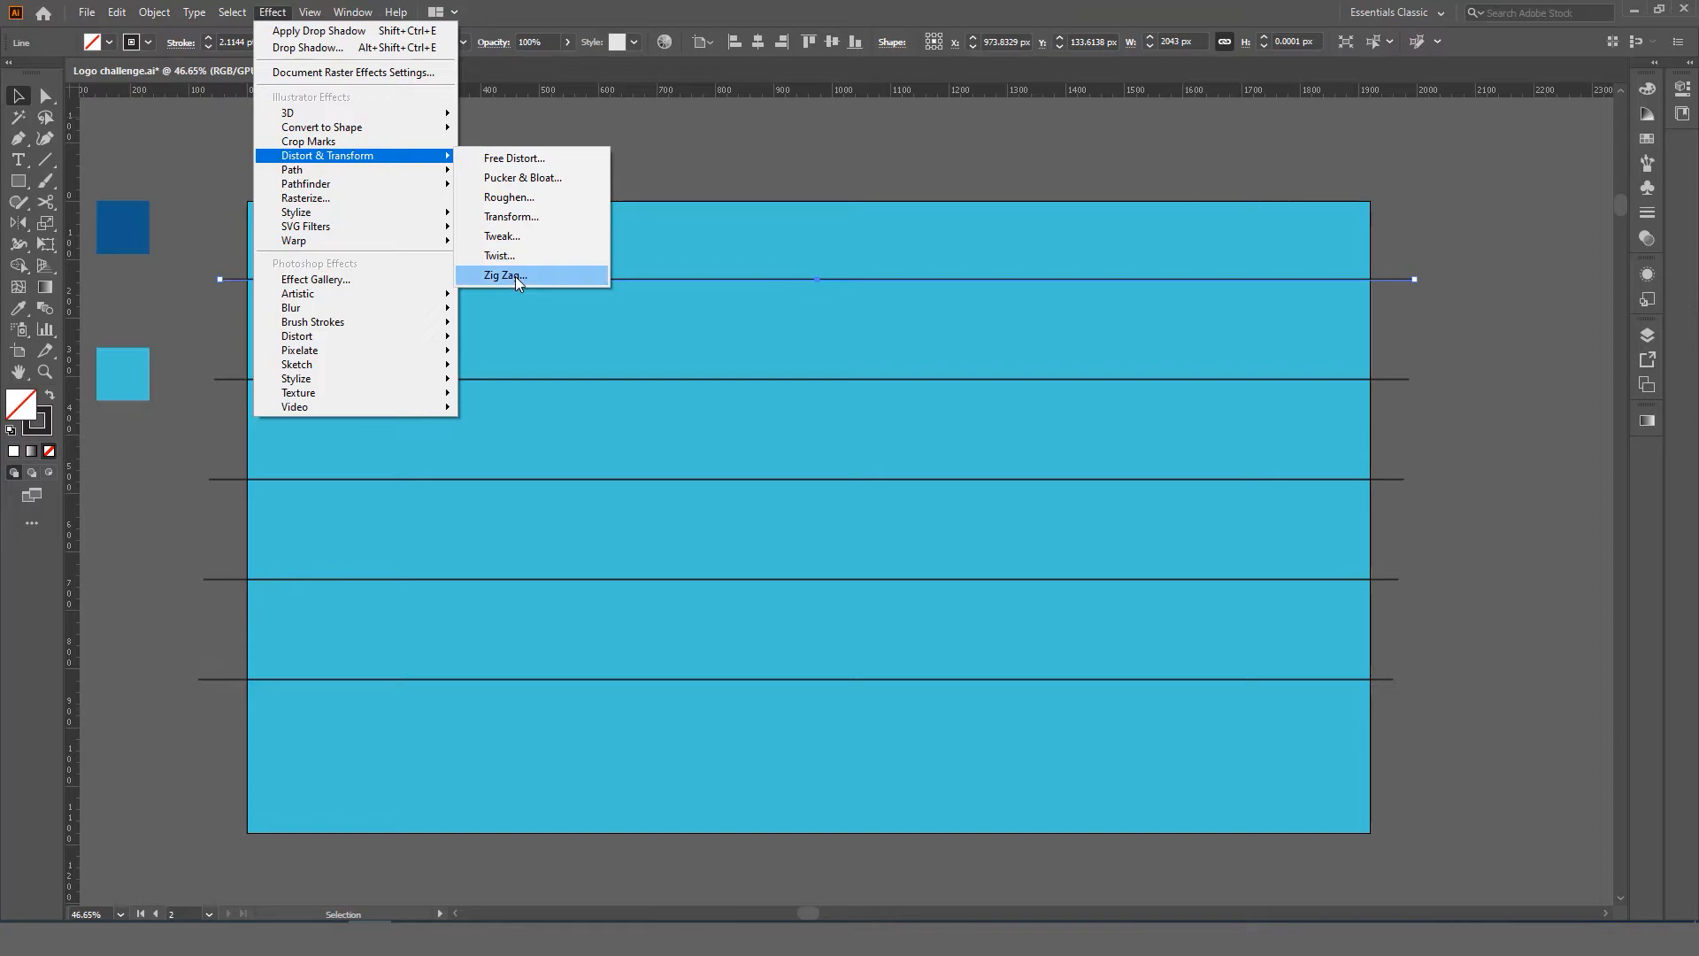
left_click(1470, 292)
left_click(1499, 210)
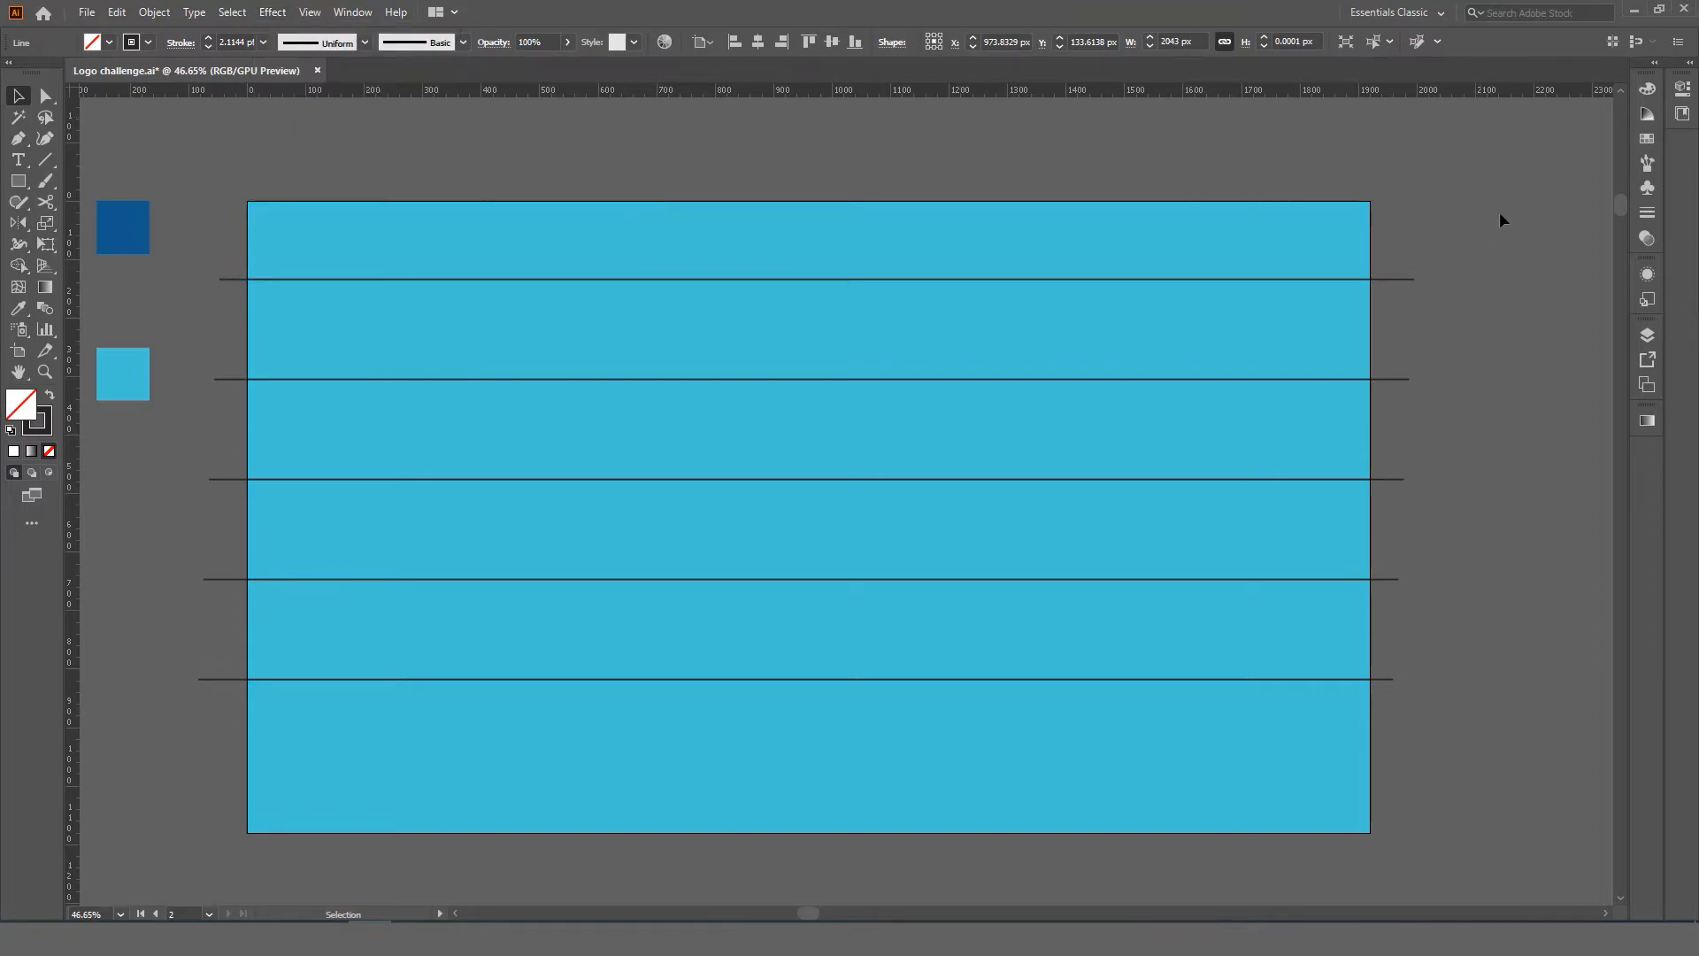
Step: Start a Zig Zag effect on all five lines with an absolute size of 15 px
key("ctrl+a")
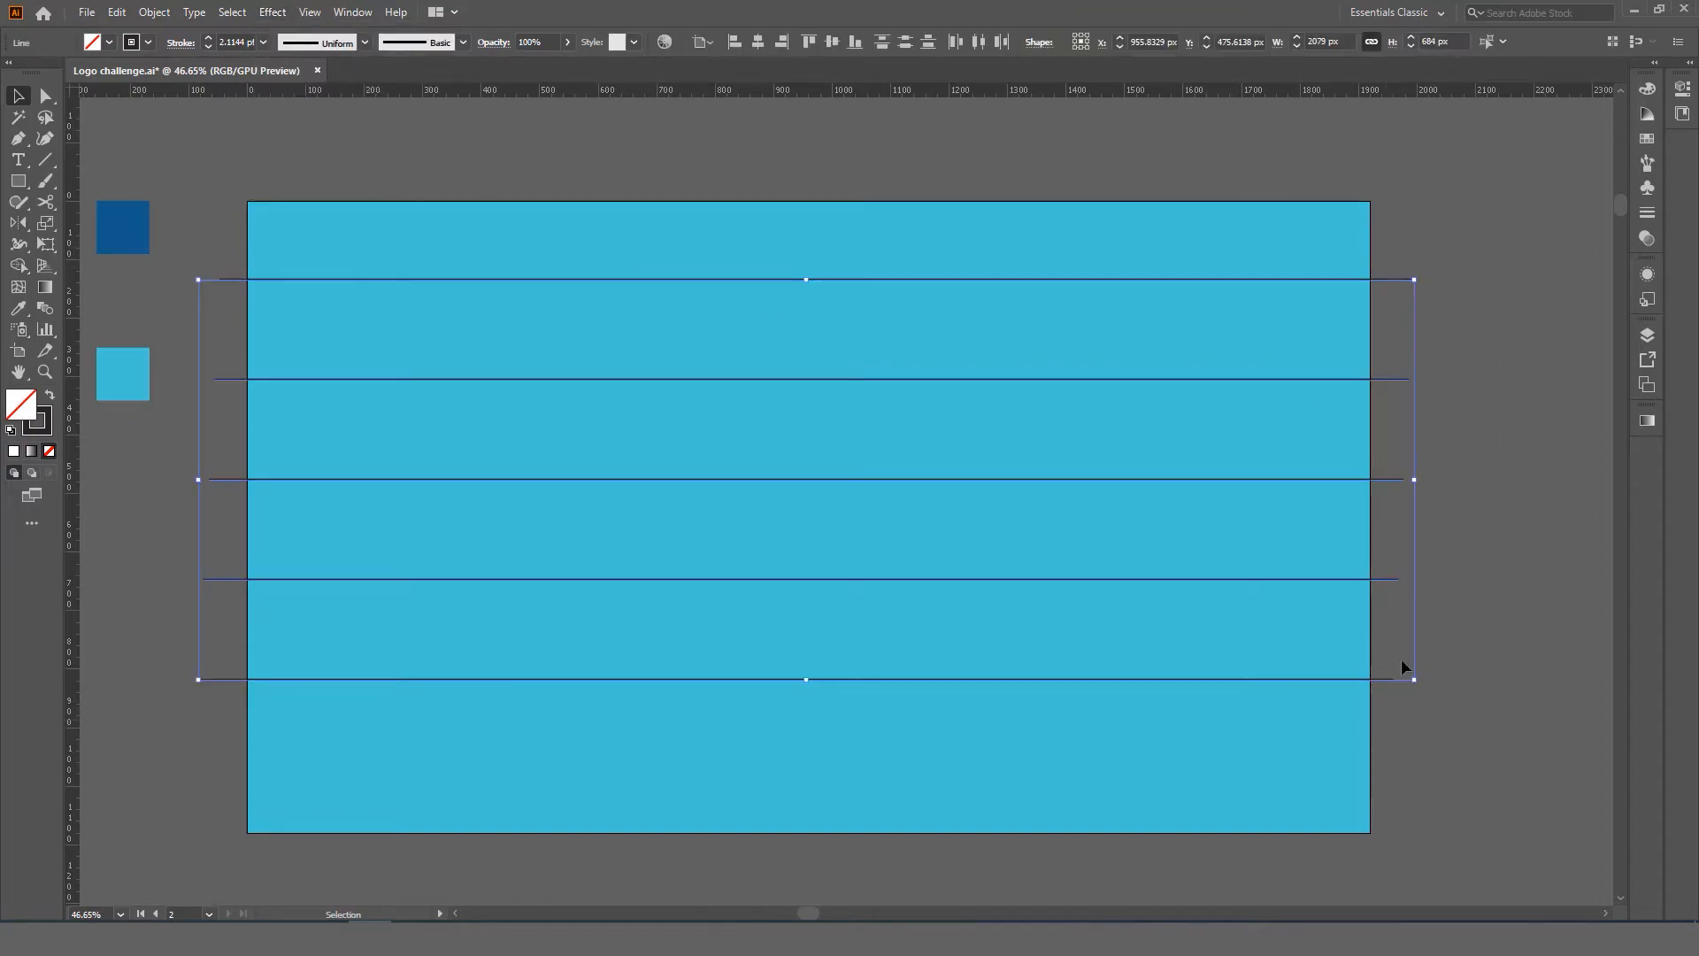
left_click(273, 12)
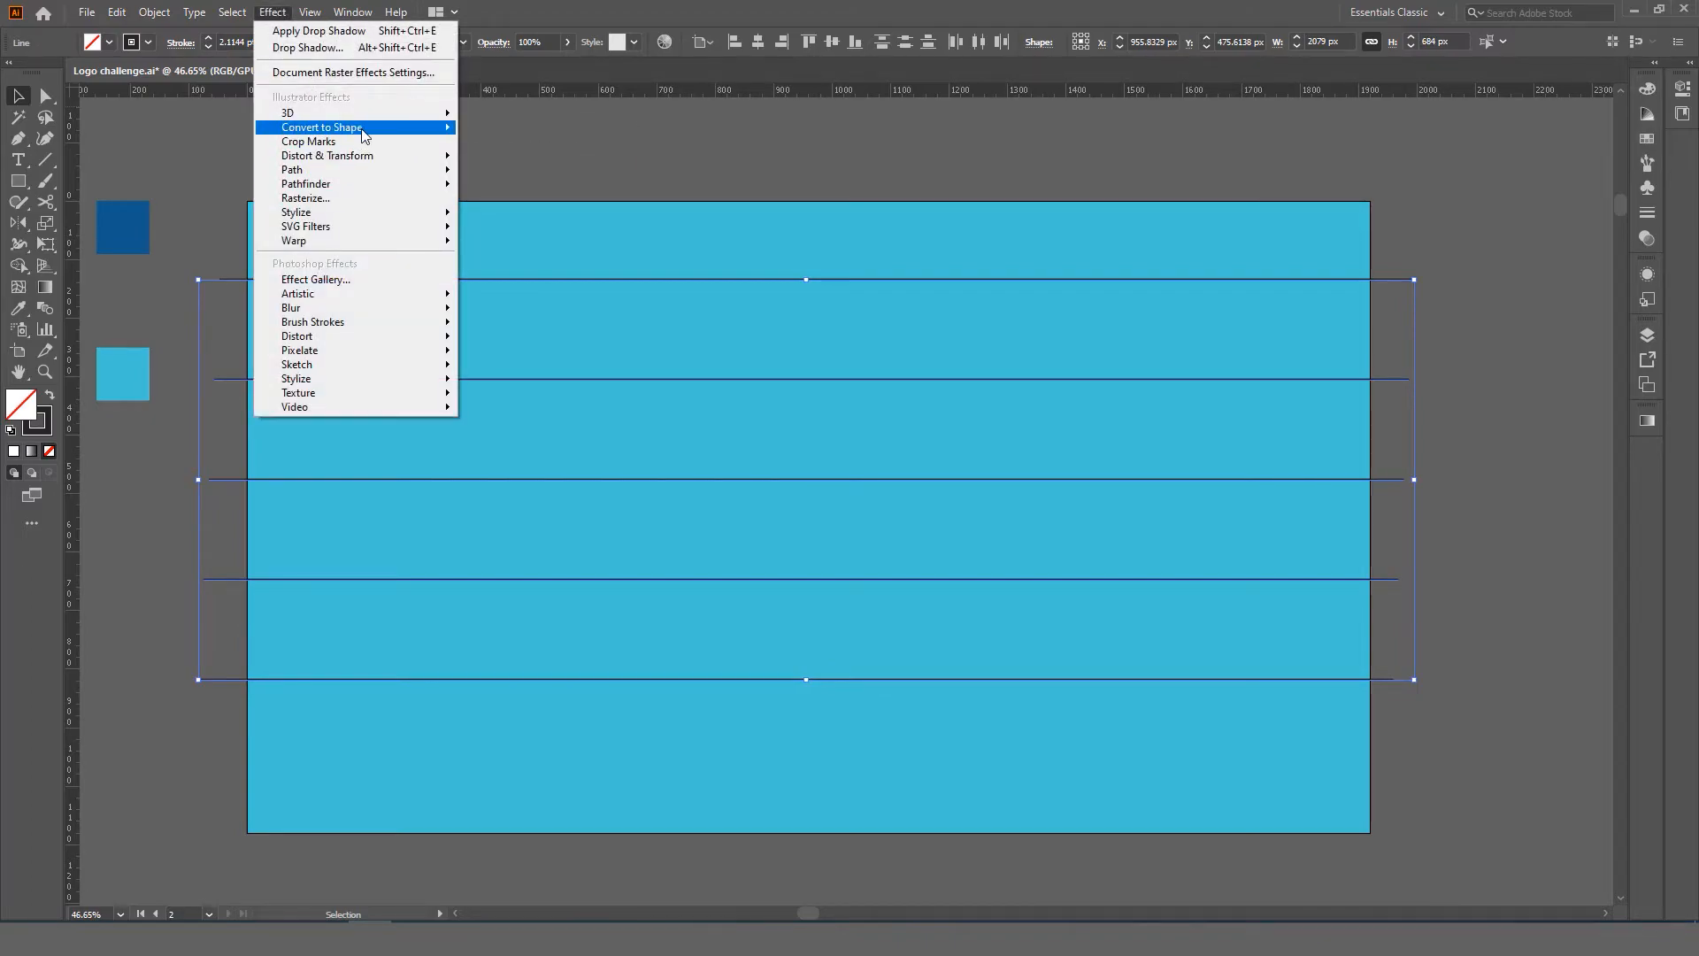
mouse_move(366, 156)
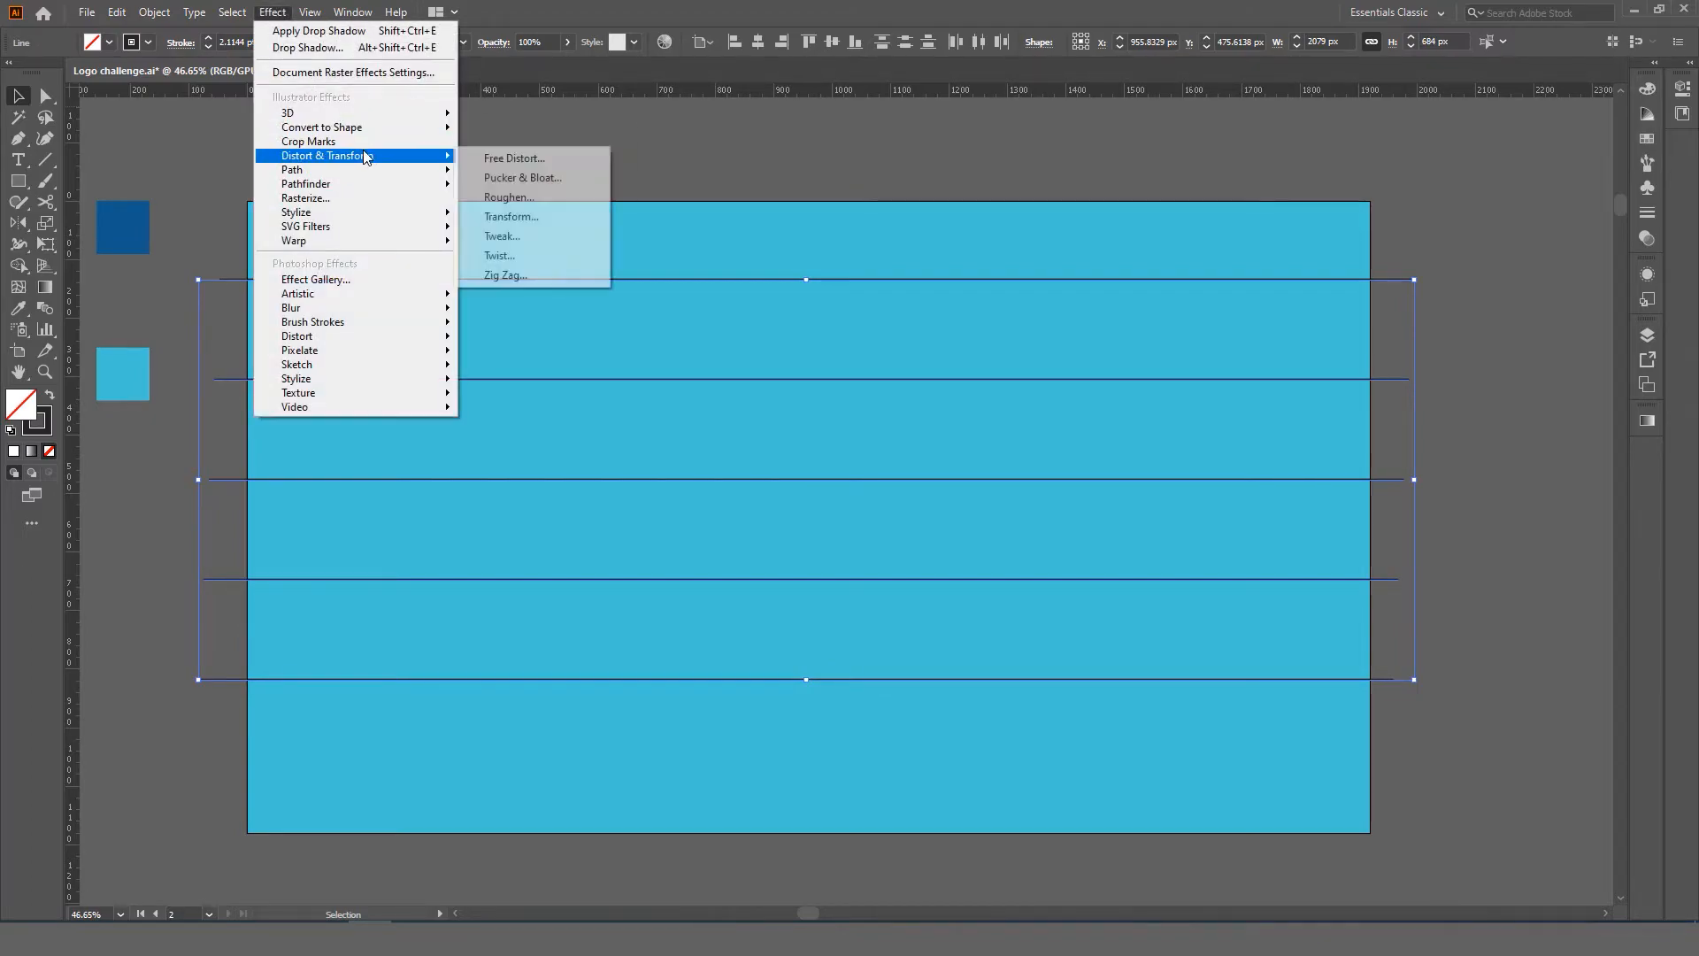
left_click(502, 275)
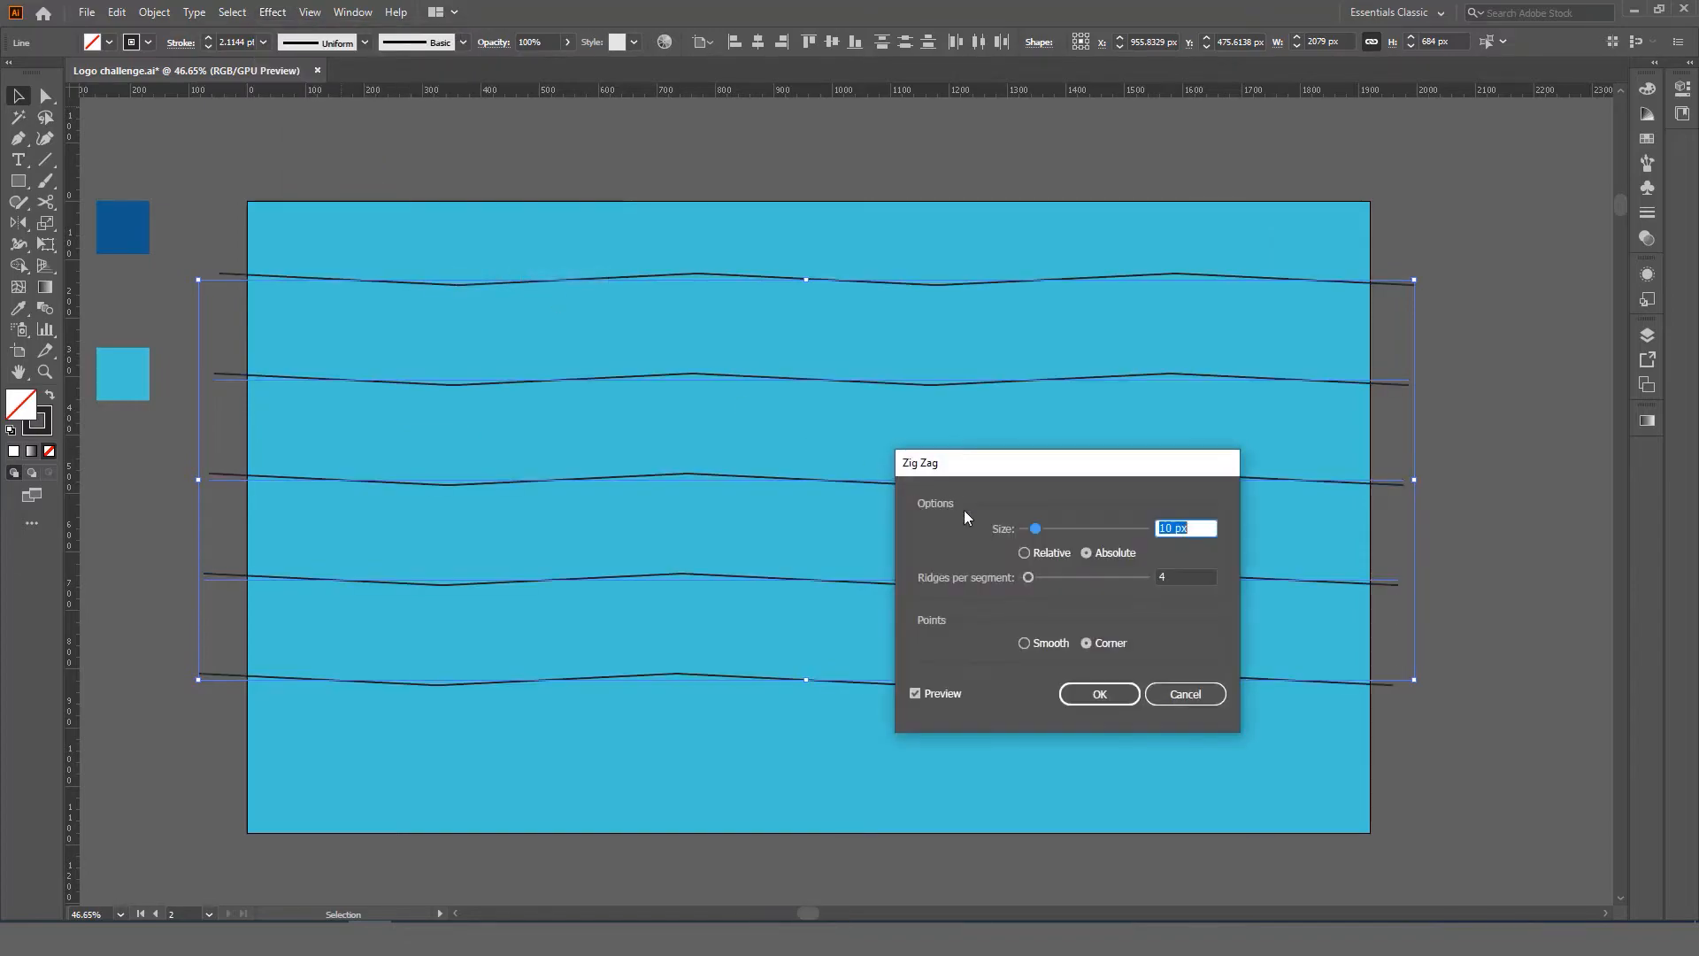
key("Up")
key("Up")
key("Up")
key("Up")
key("Up")
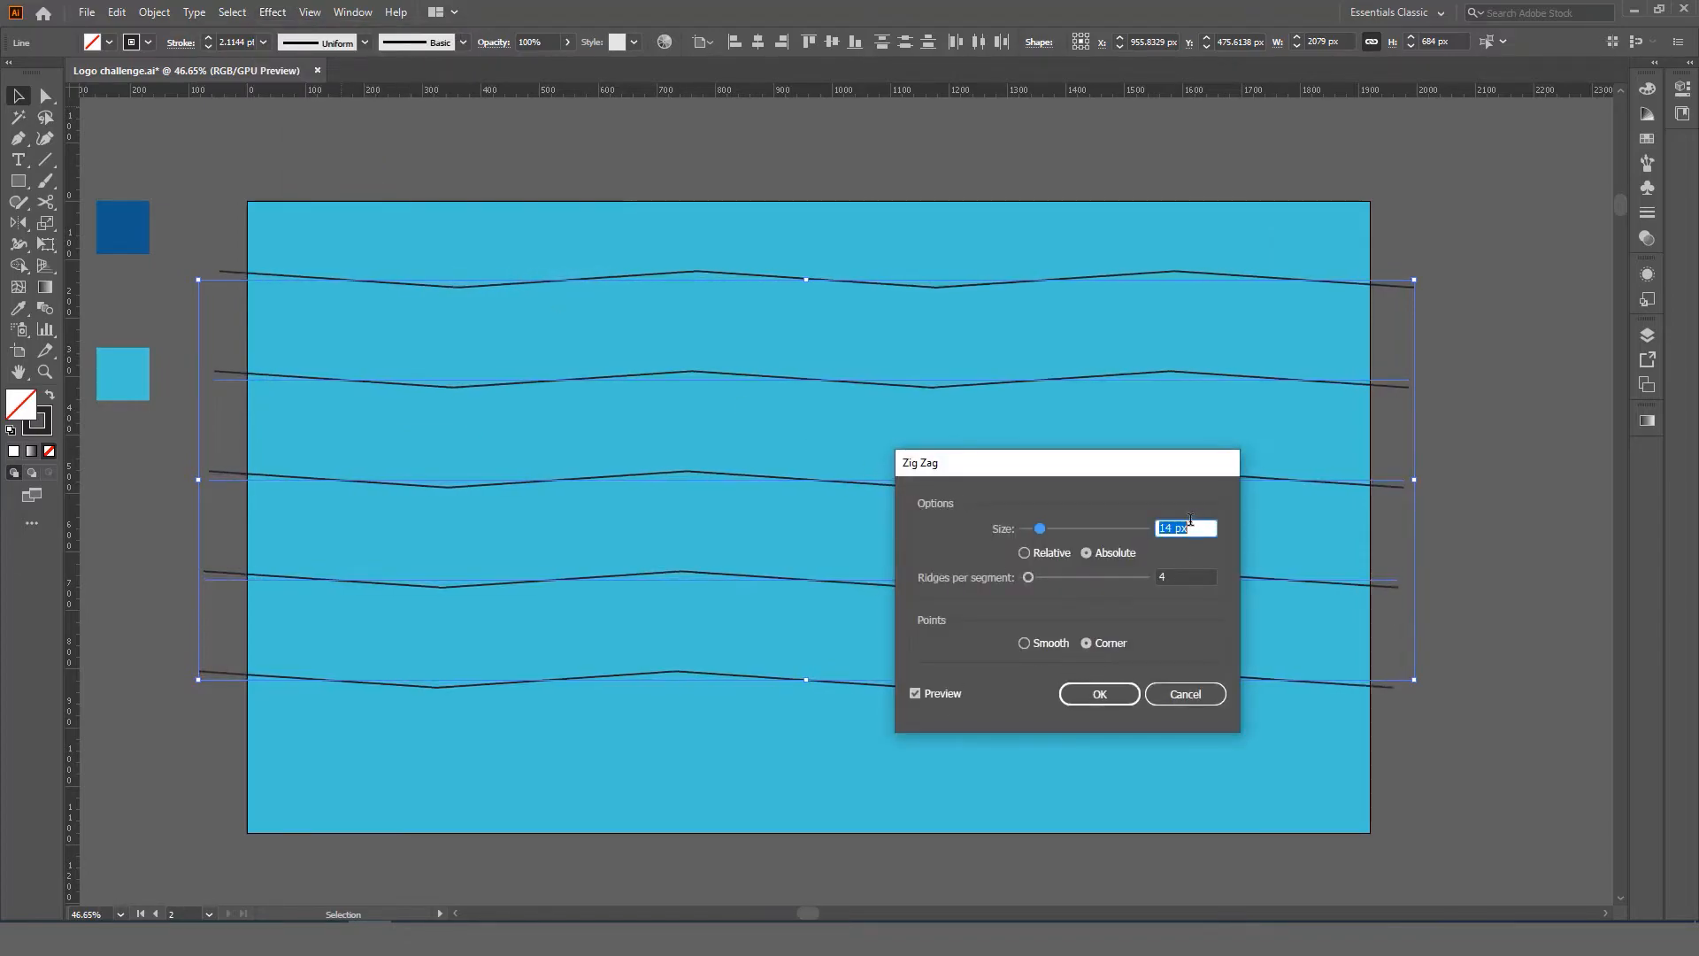
Step: Set the Zig Zag effect to 10 ridges per segment with smooth points
left_click(1188, 575)
key("Up")
key("Up")
key("Up")
key("Up")
key("Up")
key("Up")
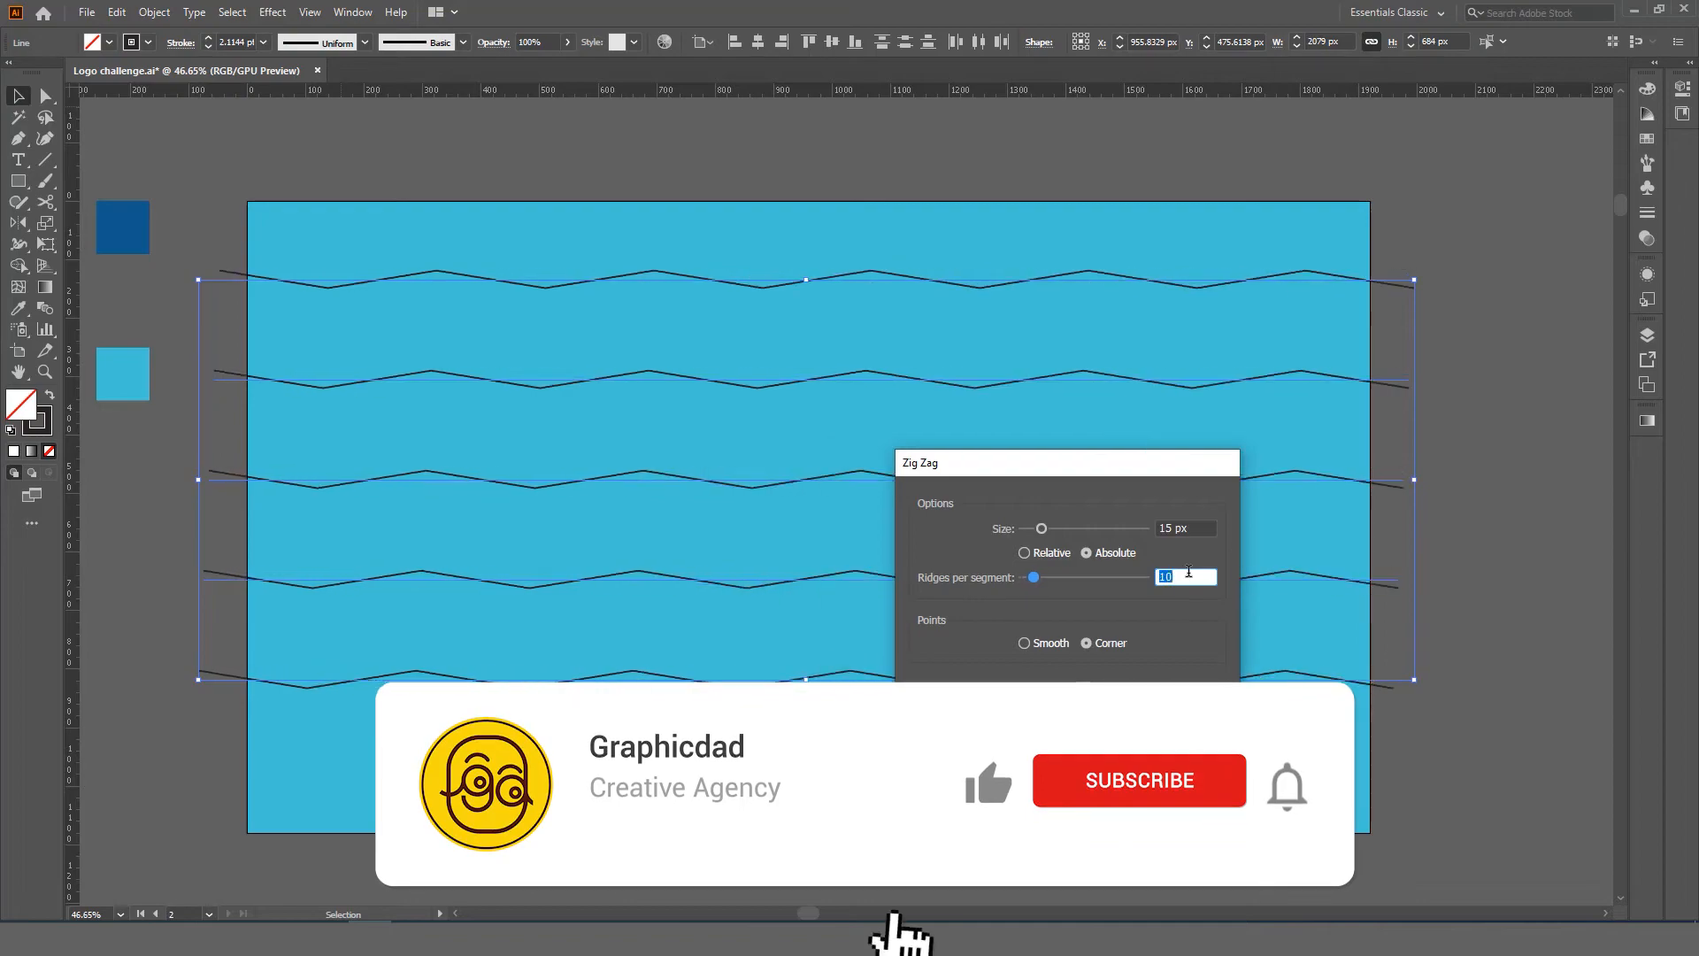
left_click(1035, 640)
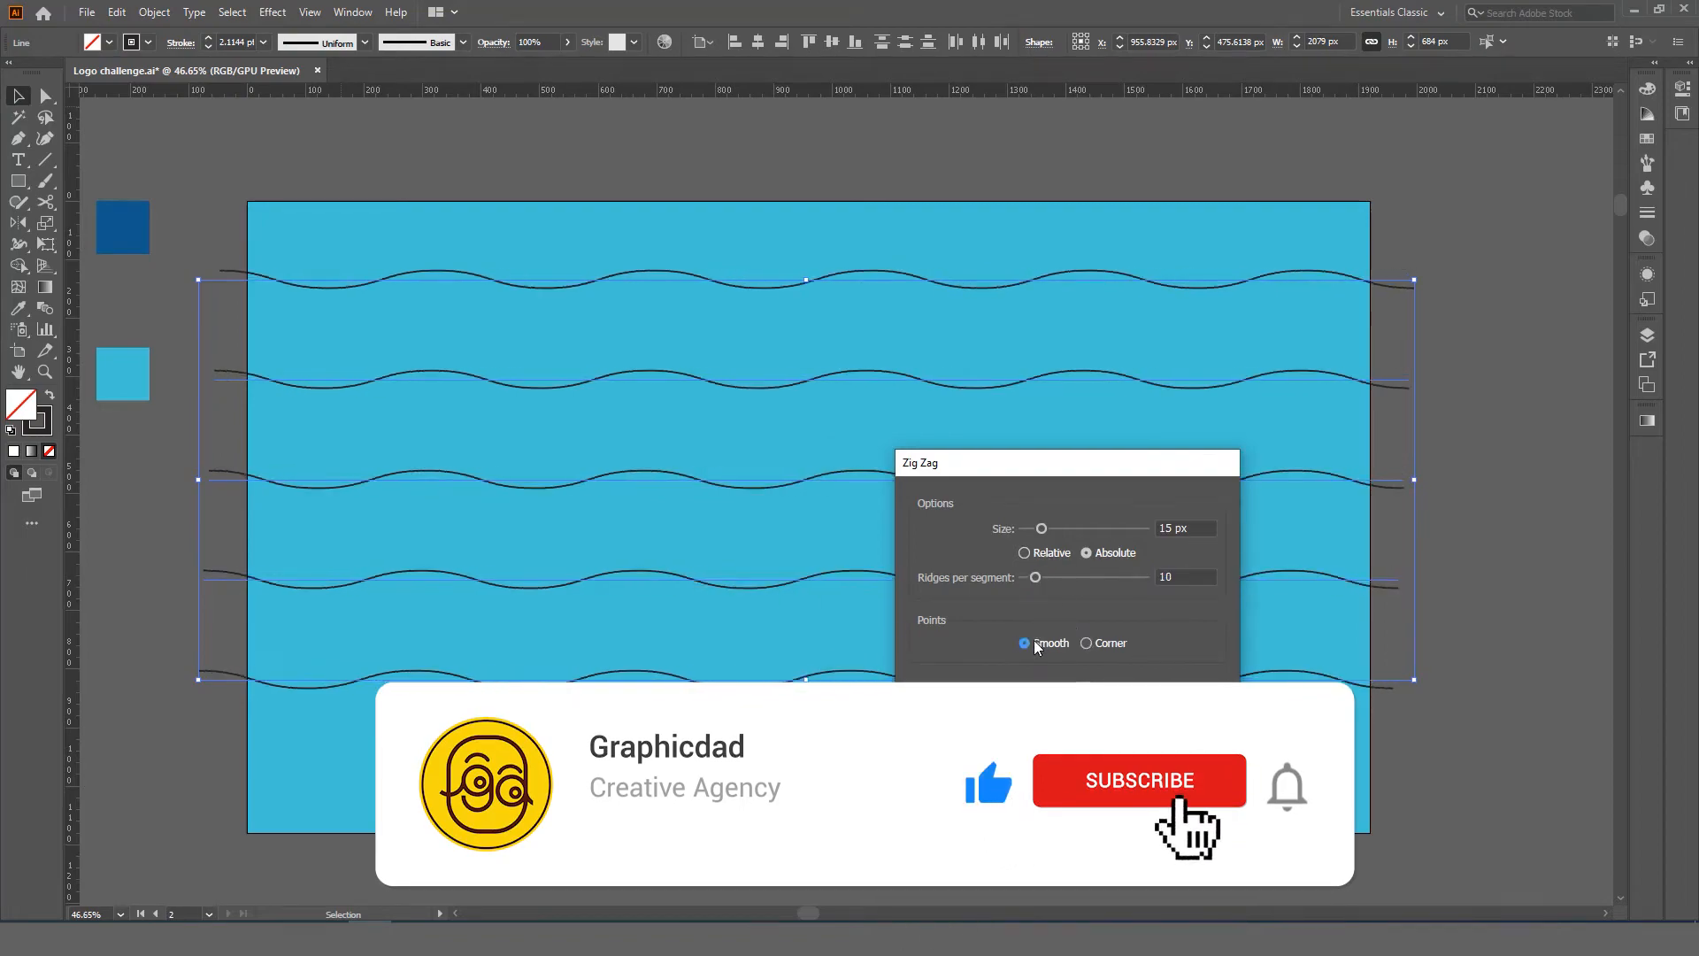
Step: Increase the Zig Zag size to 44 px
left_click(1186, 528)
key("Up")
key("Up")
key("Up")
key("Up")
key("Up")
key("Up")
key("Up")
key("Up")
key("Up")
key("Up")
key("Up")
key("Up")
key("Up")
key("Up")
key("Up")
key("Up")
key("Up")
key("Up")
key("Up")
key("Up")
key("Up")
key("Up")
key("Up")
key("Up")
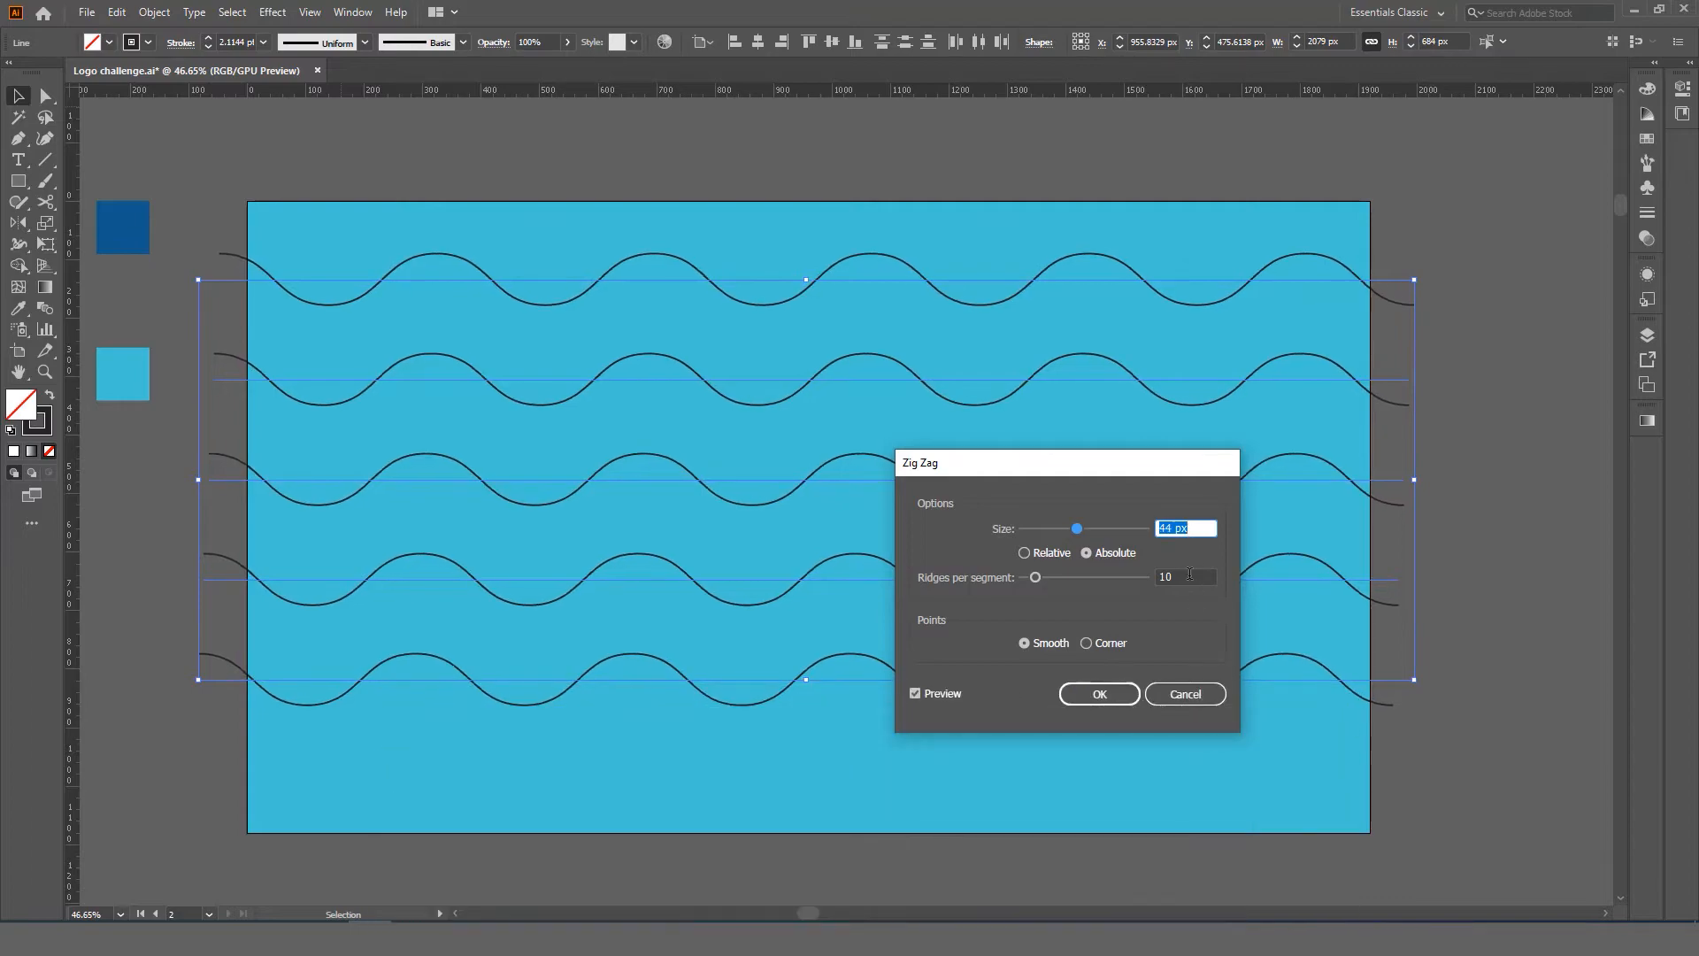
Step: Reduce the Zig Zag ridges per segment to 4, apply the effect and deselect the lines
left_click(1189, 576)
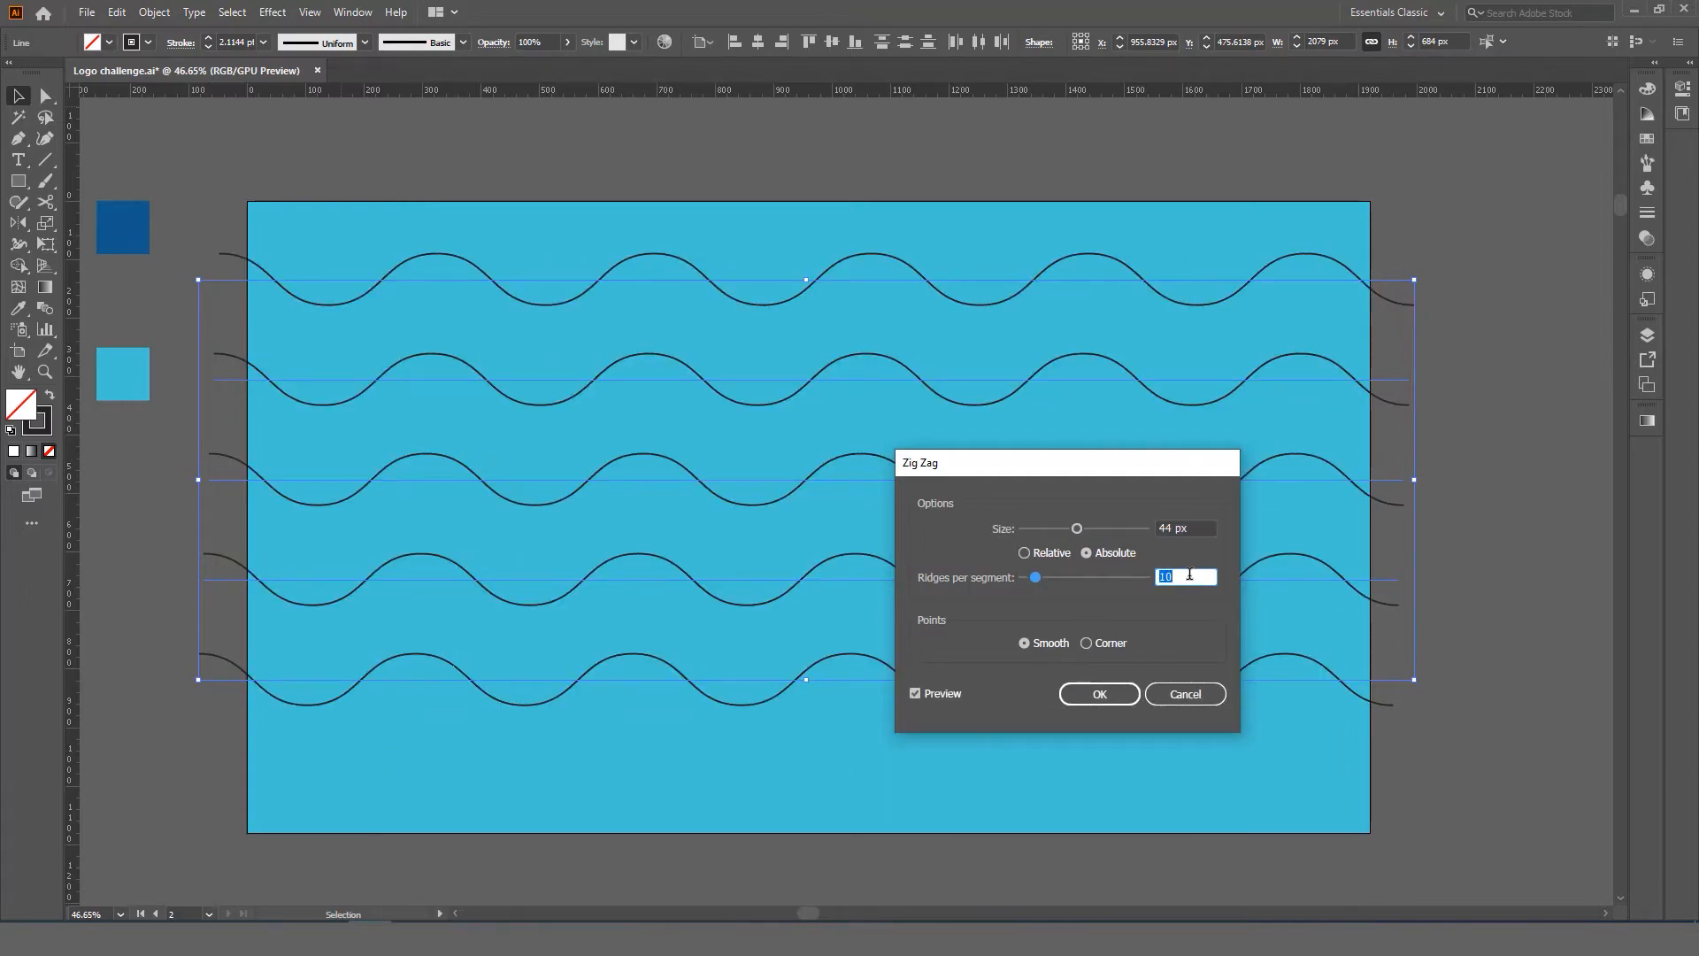
key("Down")
key("Down")
key("Down")
key("Down")
key("Down")
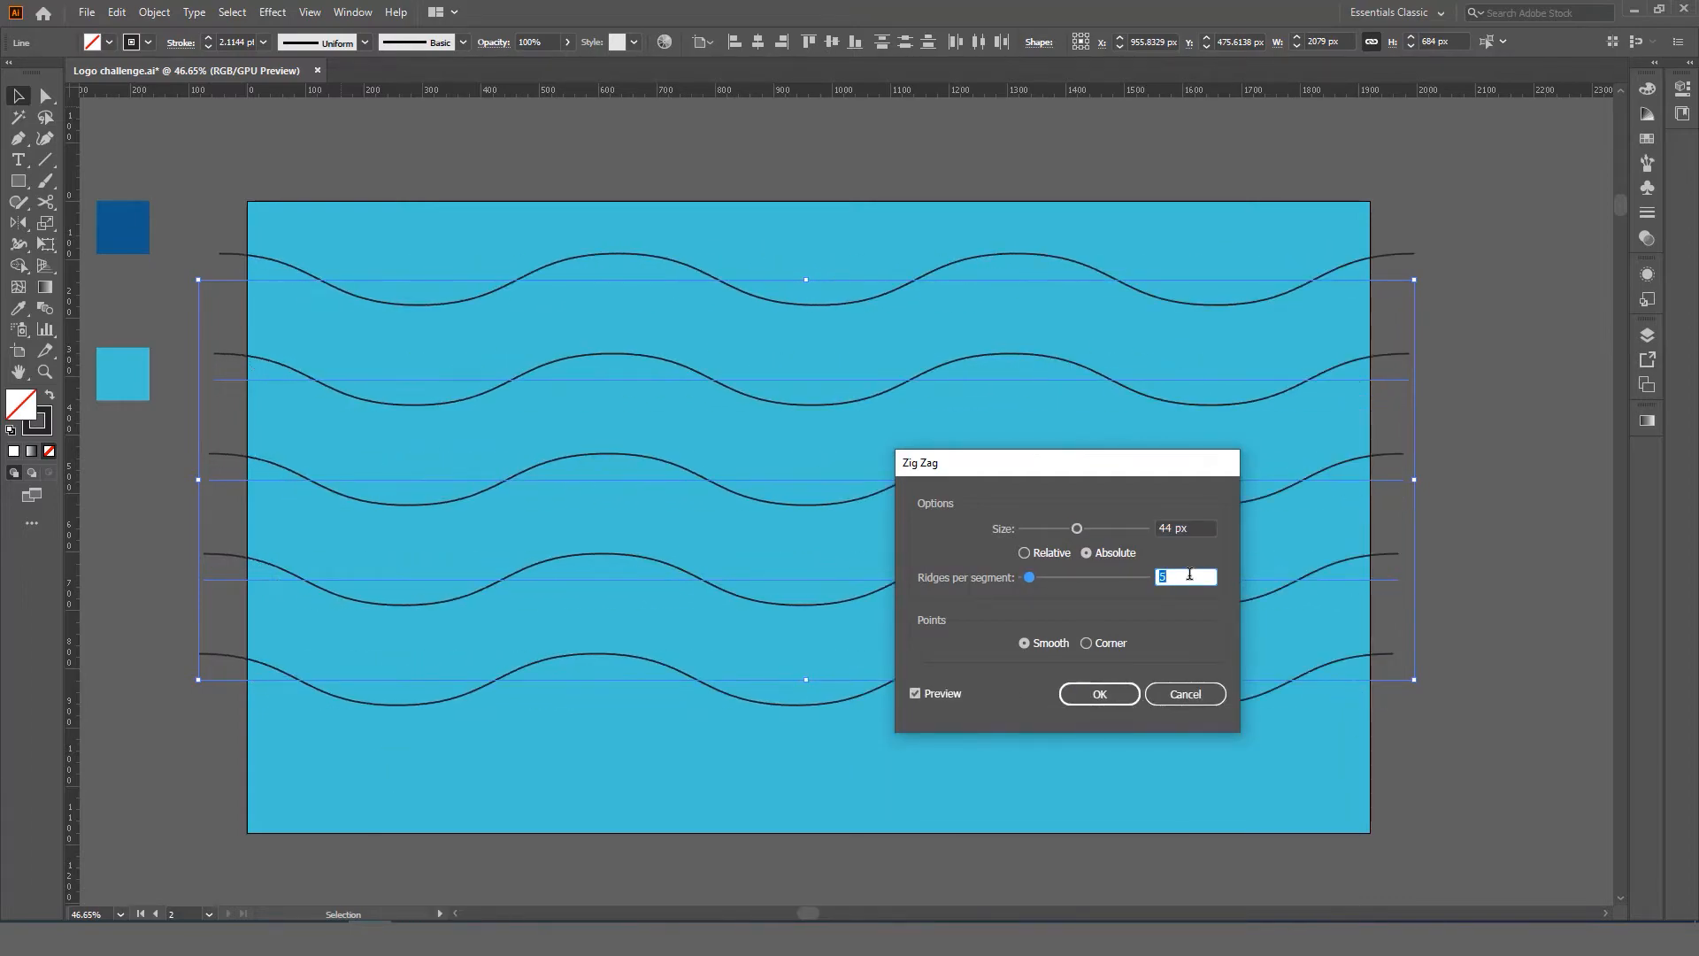
key("Down")
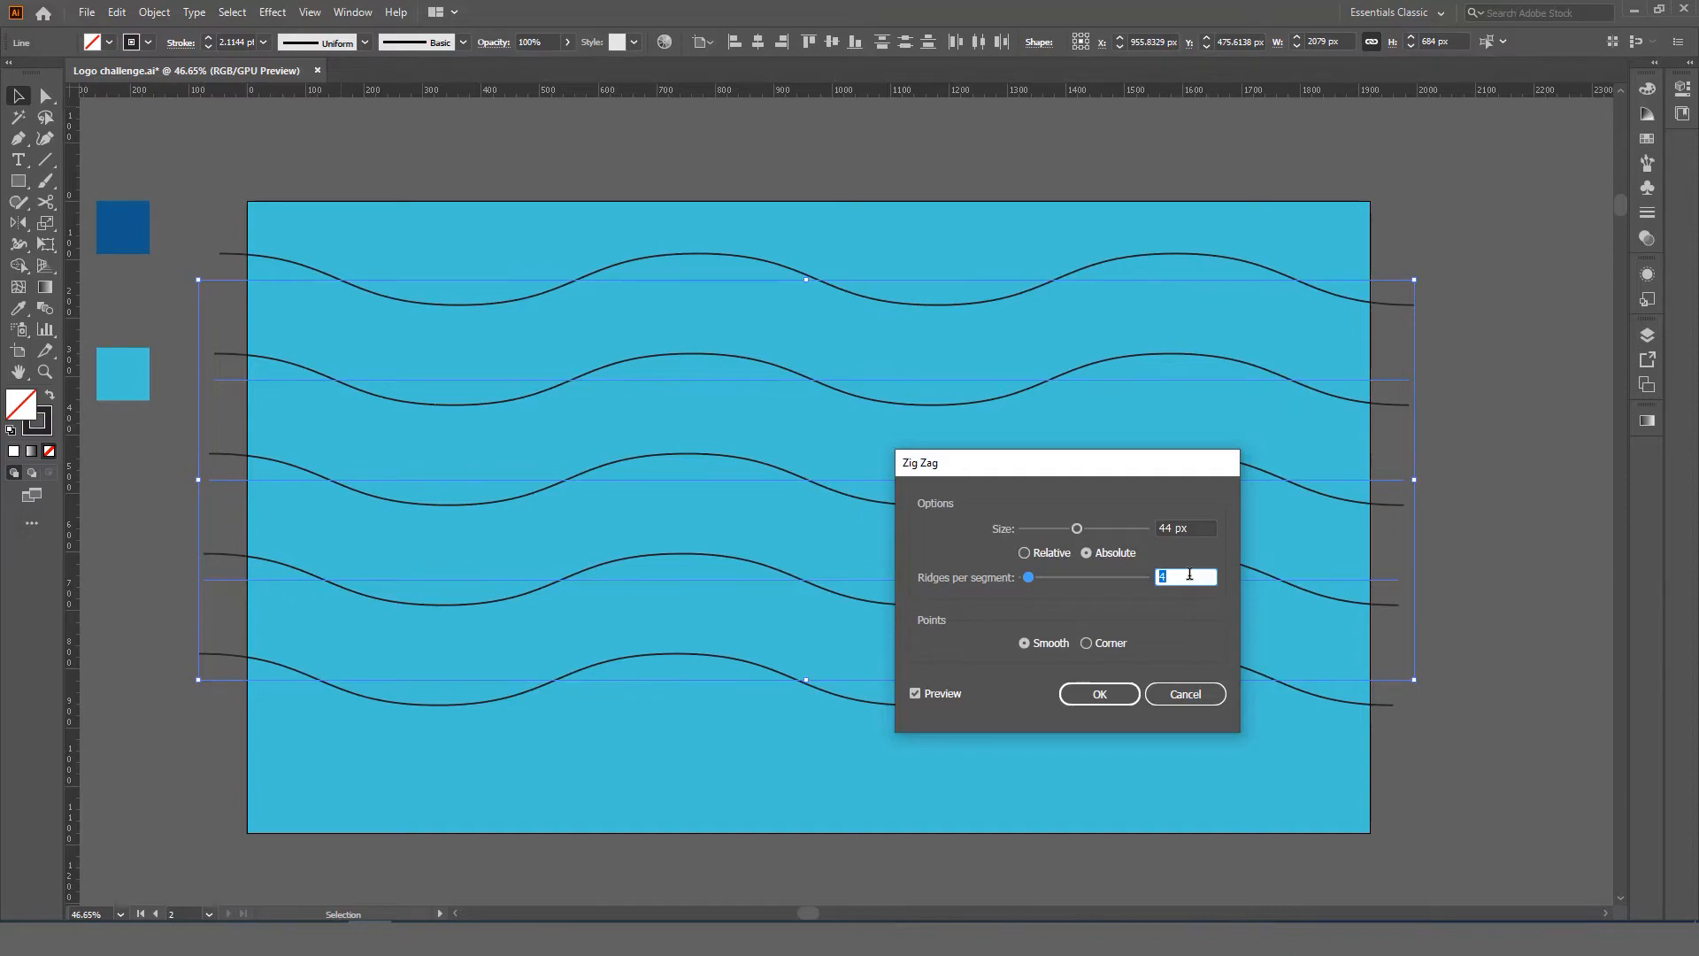
left_click(1119, 693)
left_click(1441, 363)
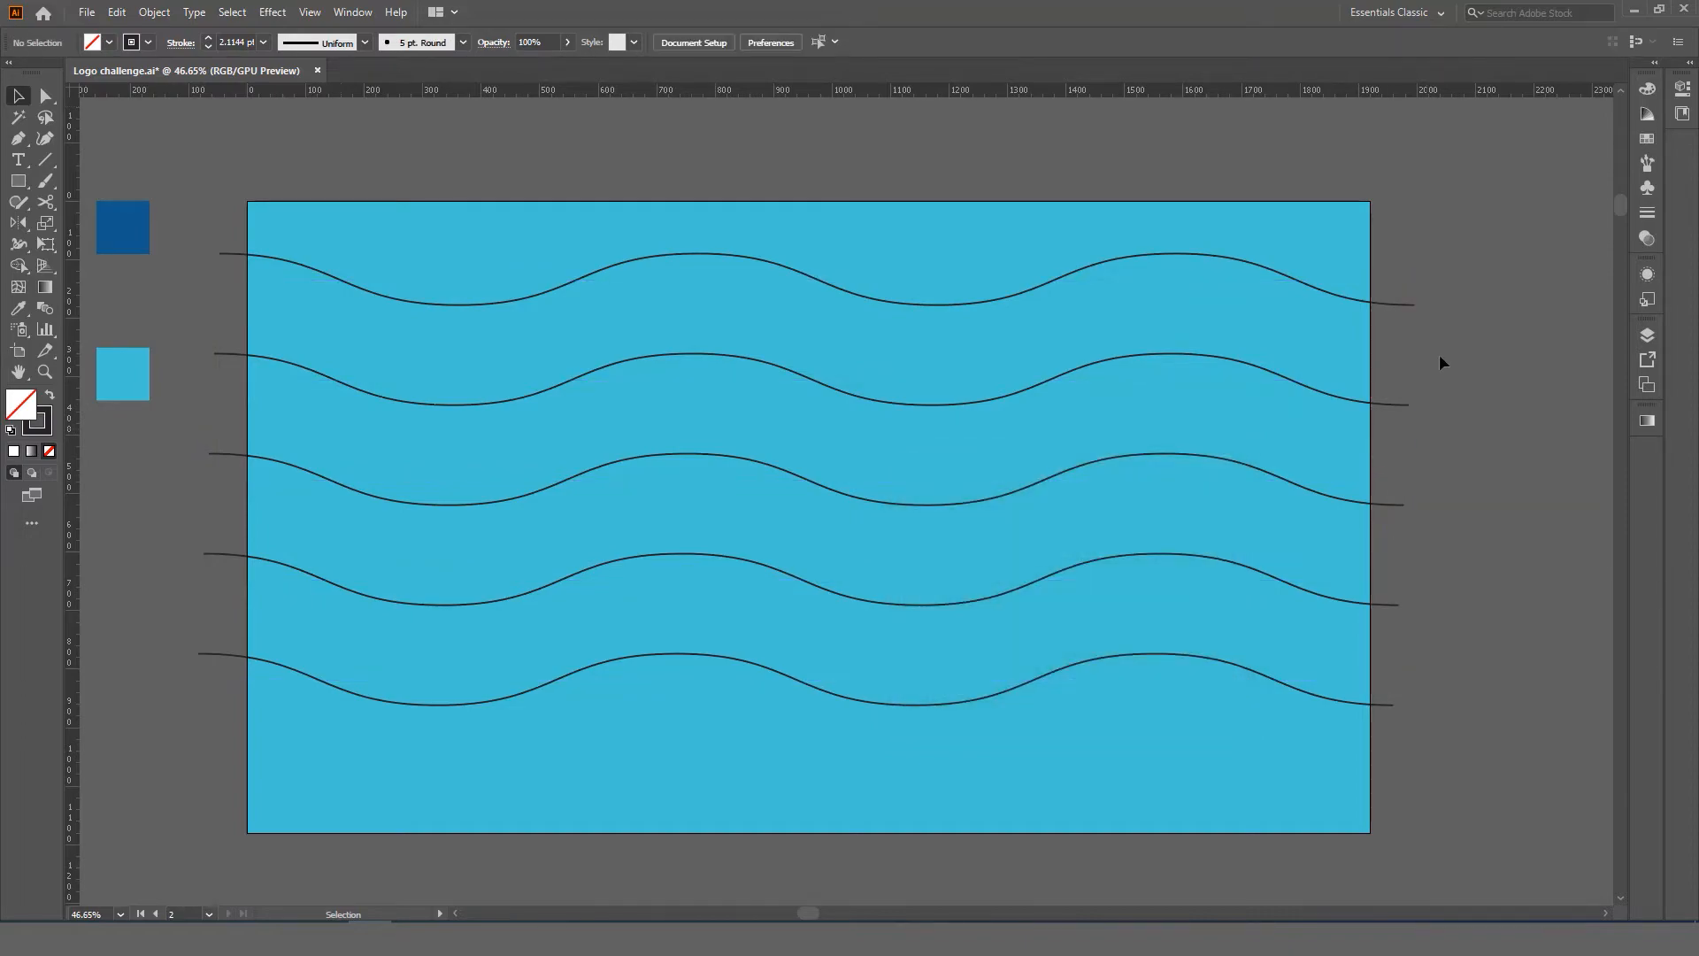
Step: Show the Appearance settings for editing the effects applied to the wavy lines
left_click(352, 12)
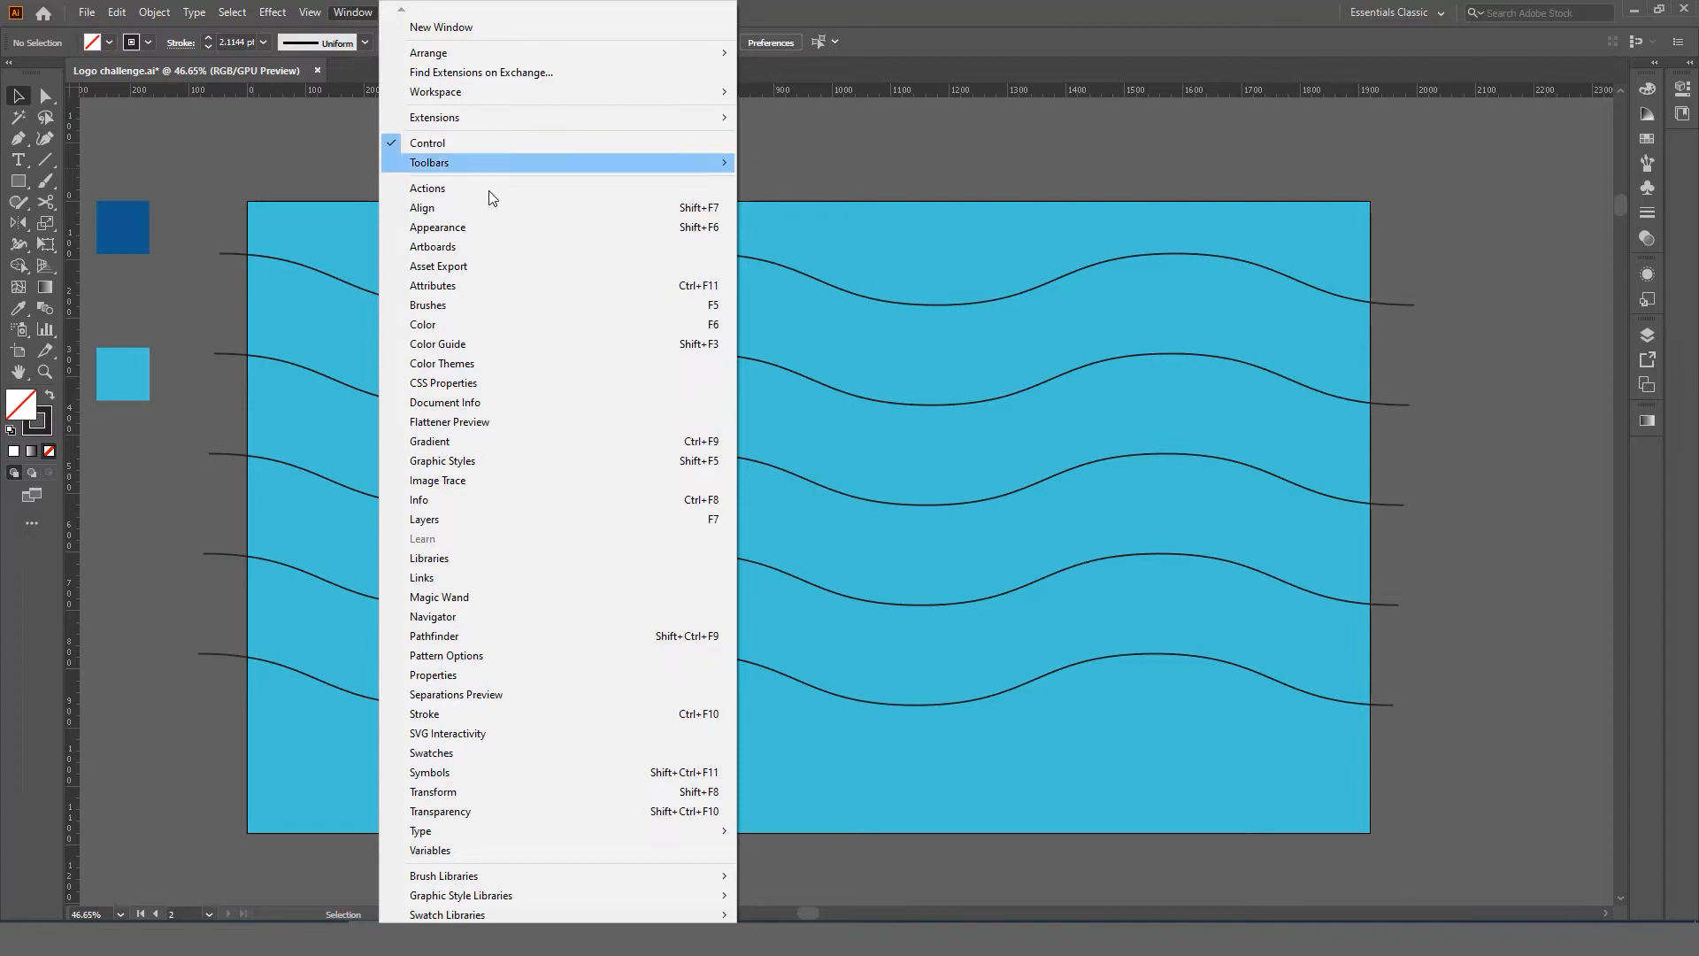
left_click(483, 226)
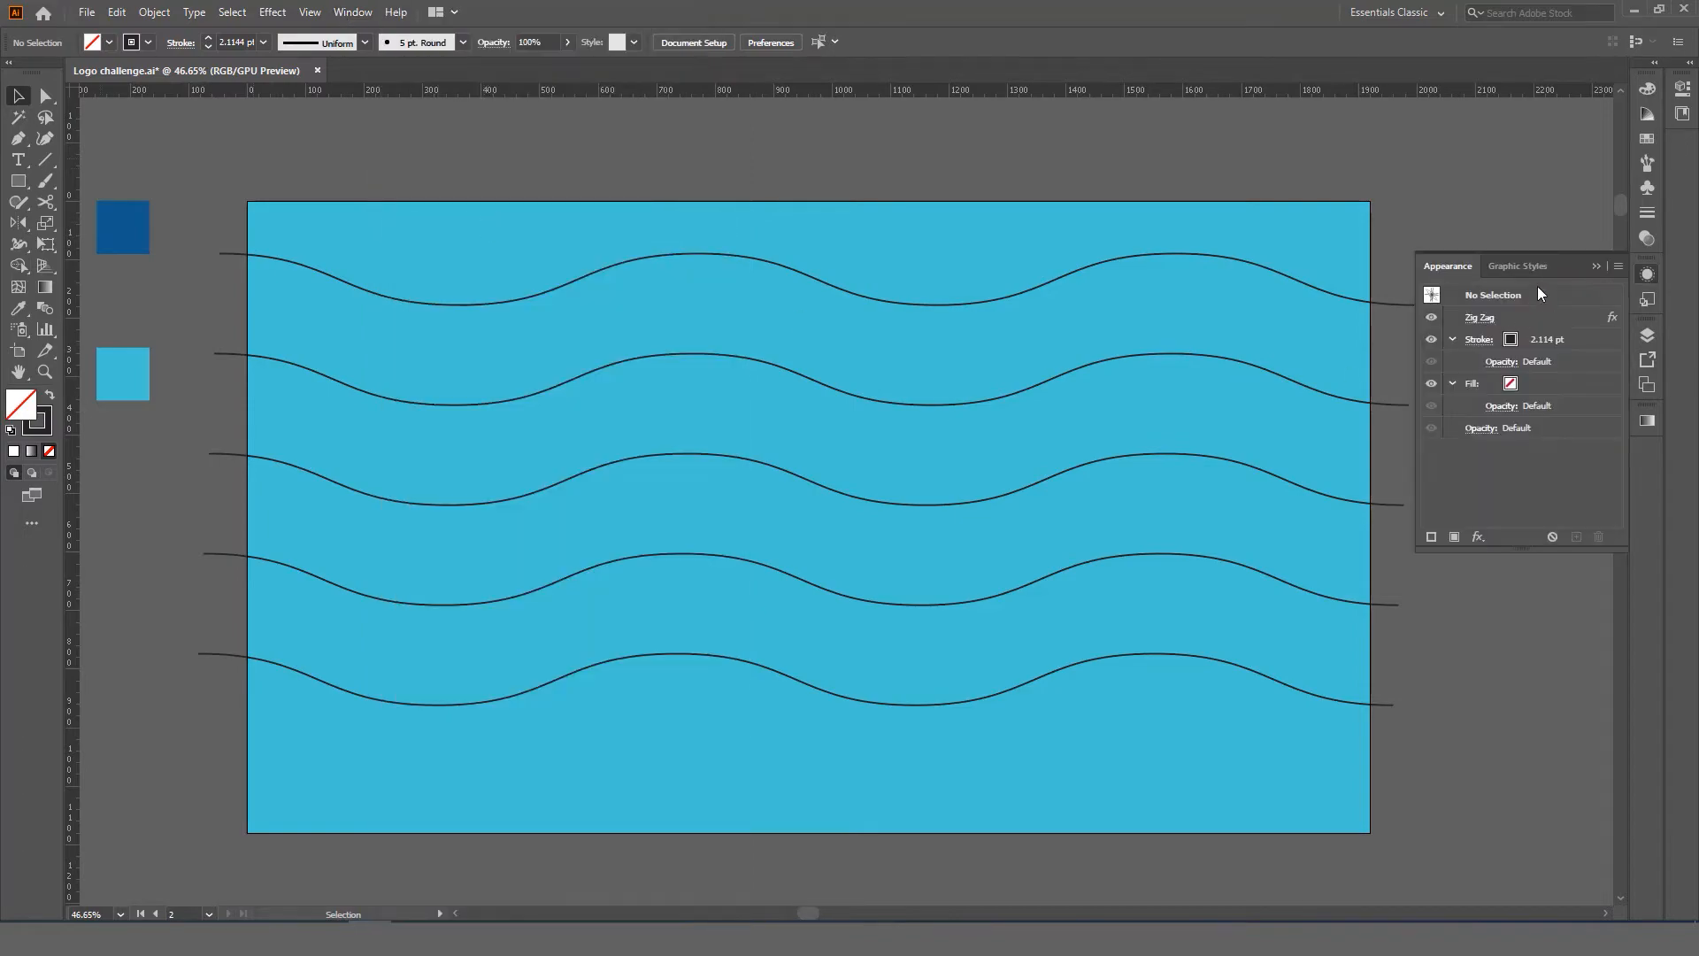
scroll(1251, 277, "right", 4)
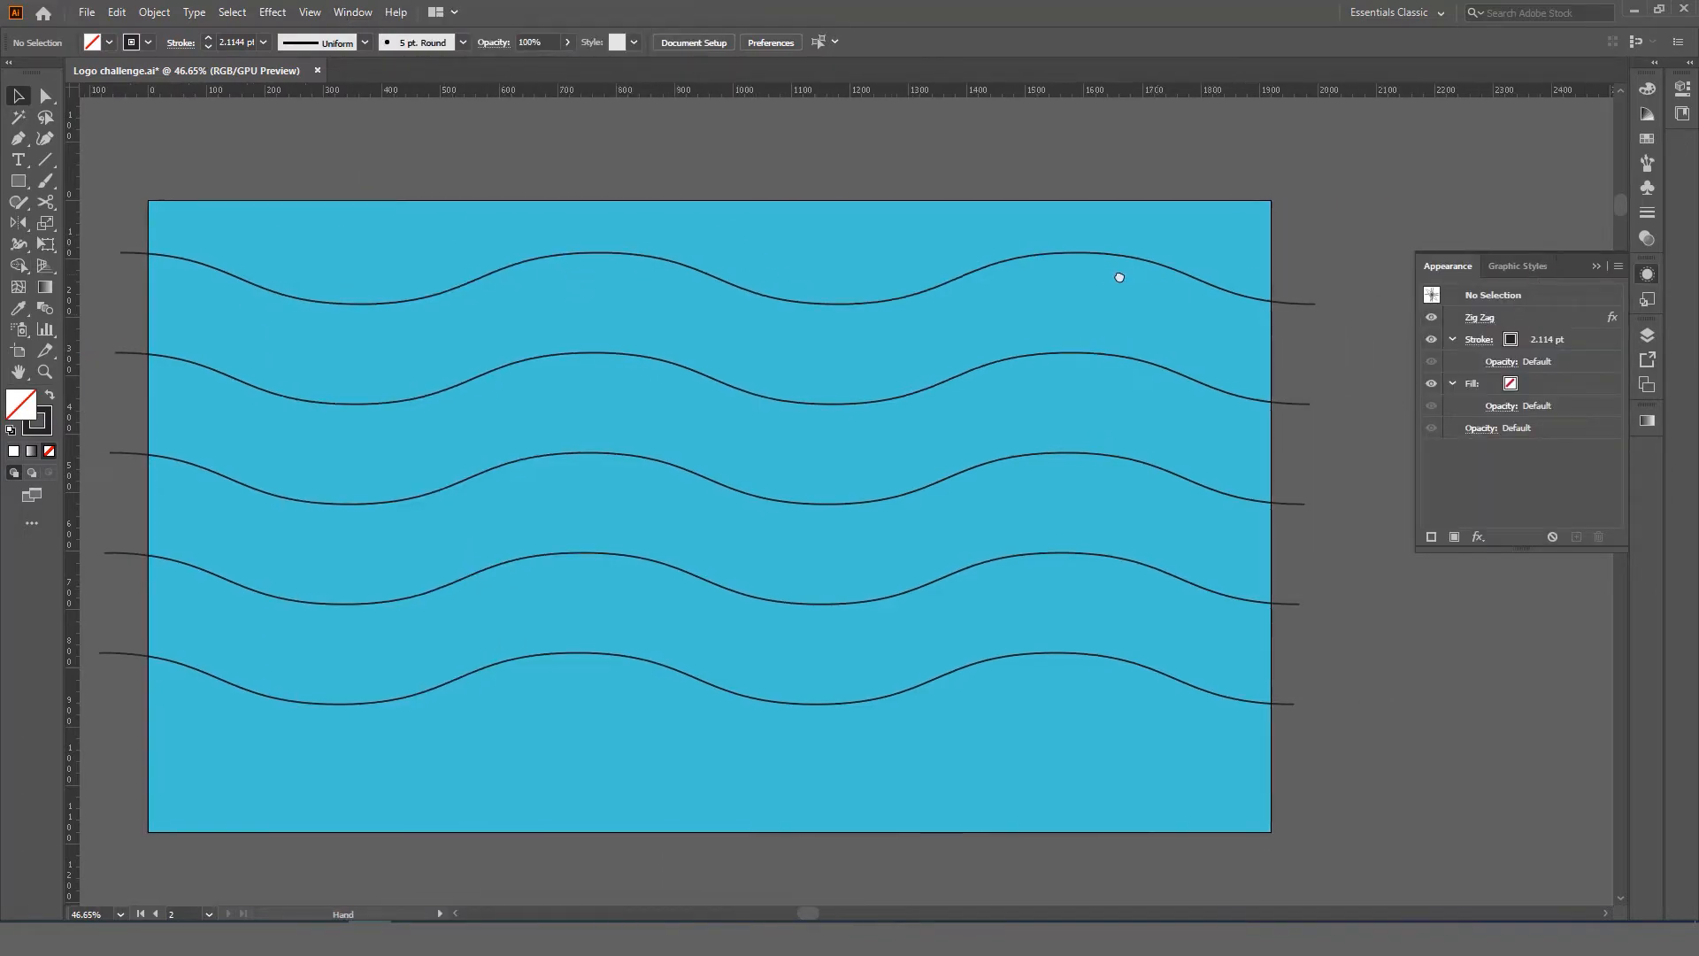
Step: Edit the topmost line's Zig Zag effect to 6 ridges per segment and apply it
left_click(1243, 310)
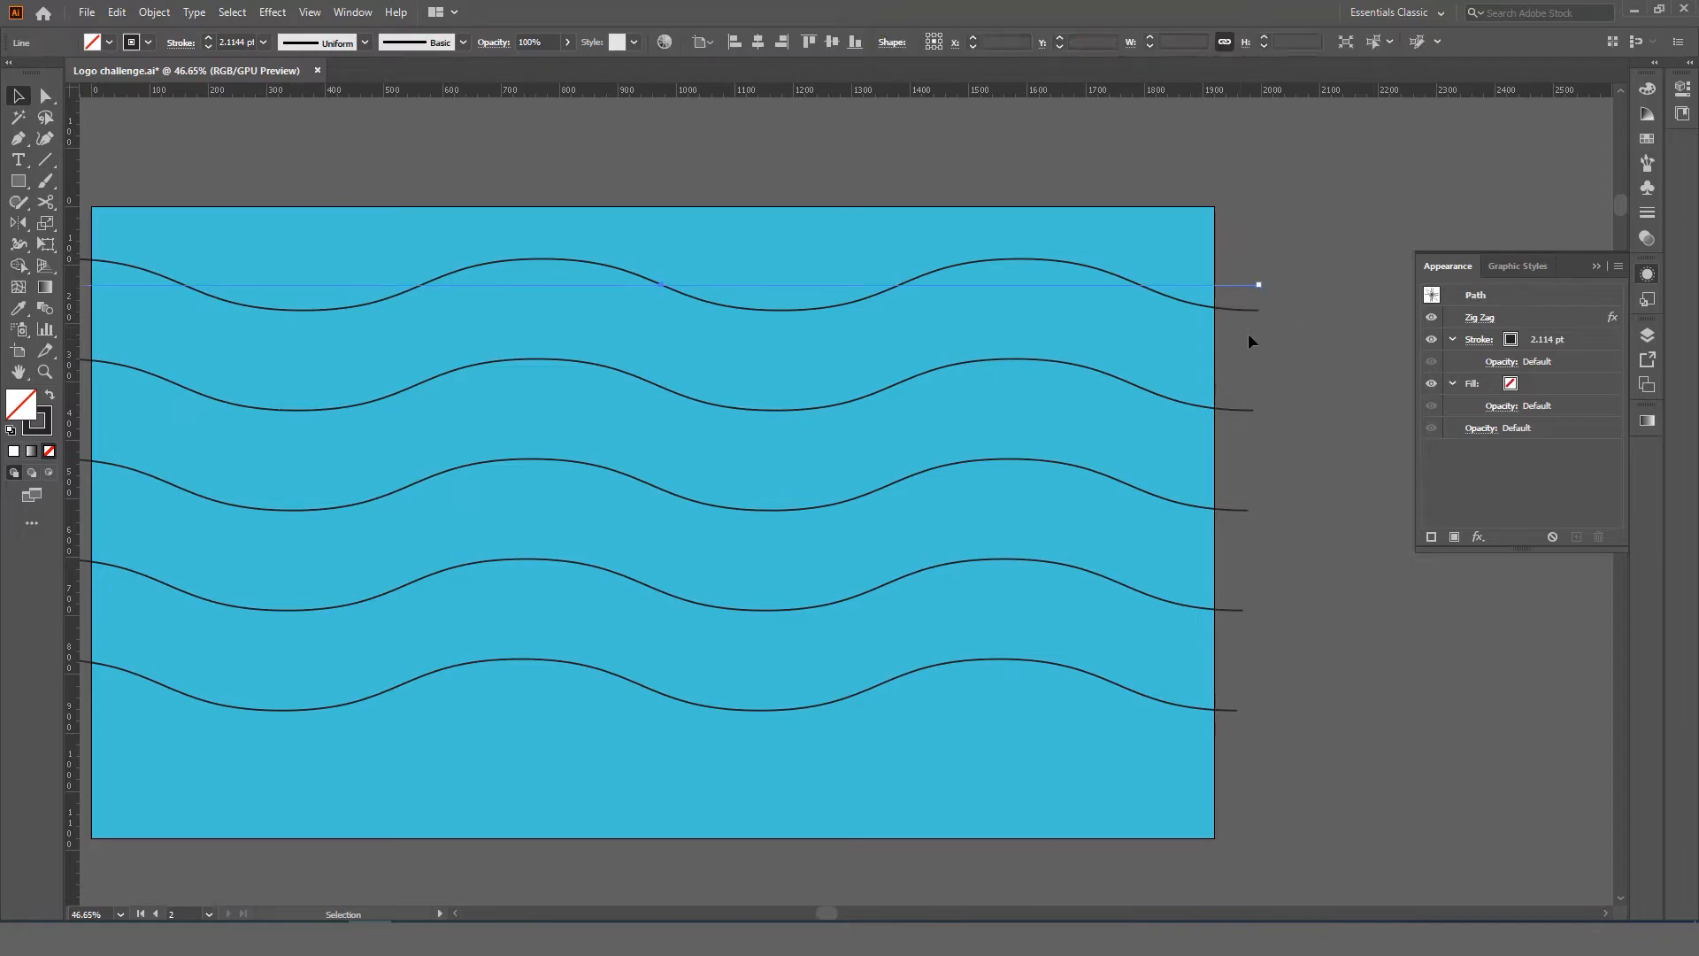
left_click(1478, 318)
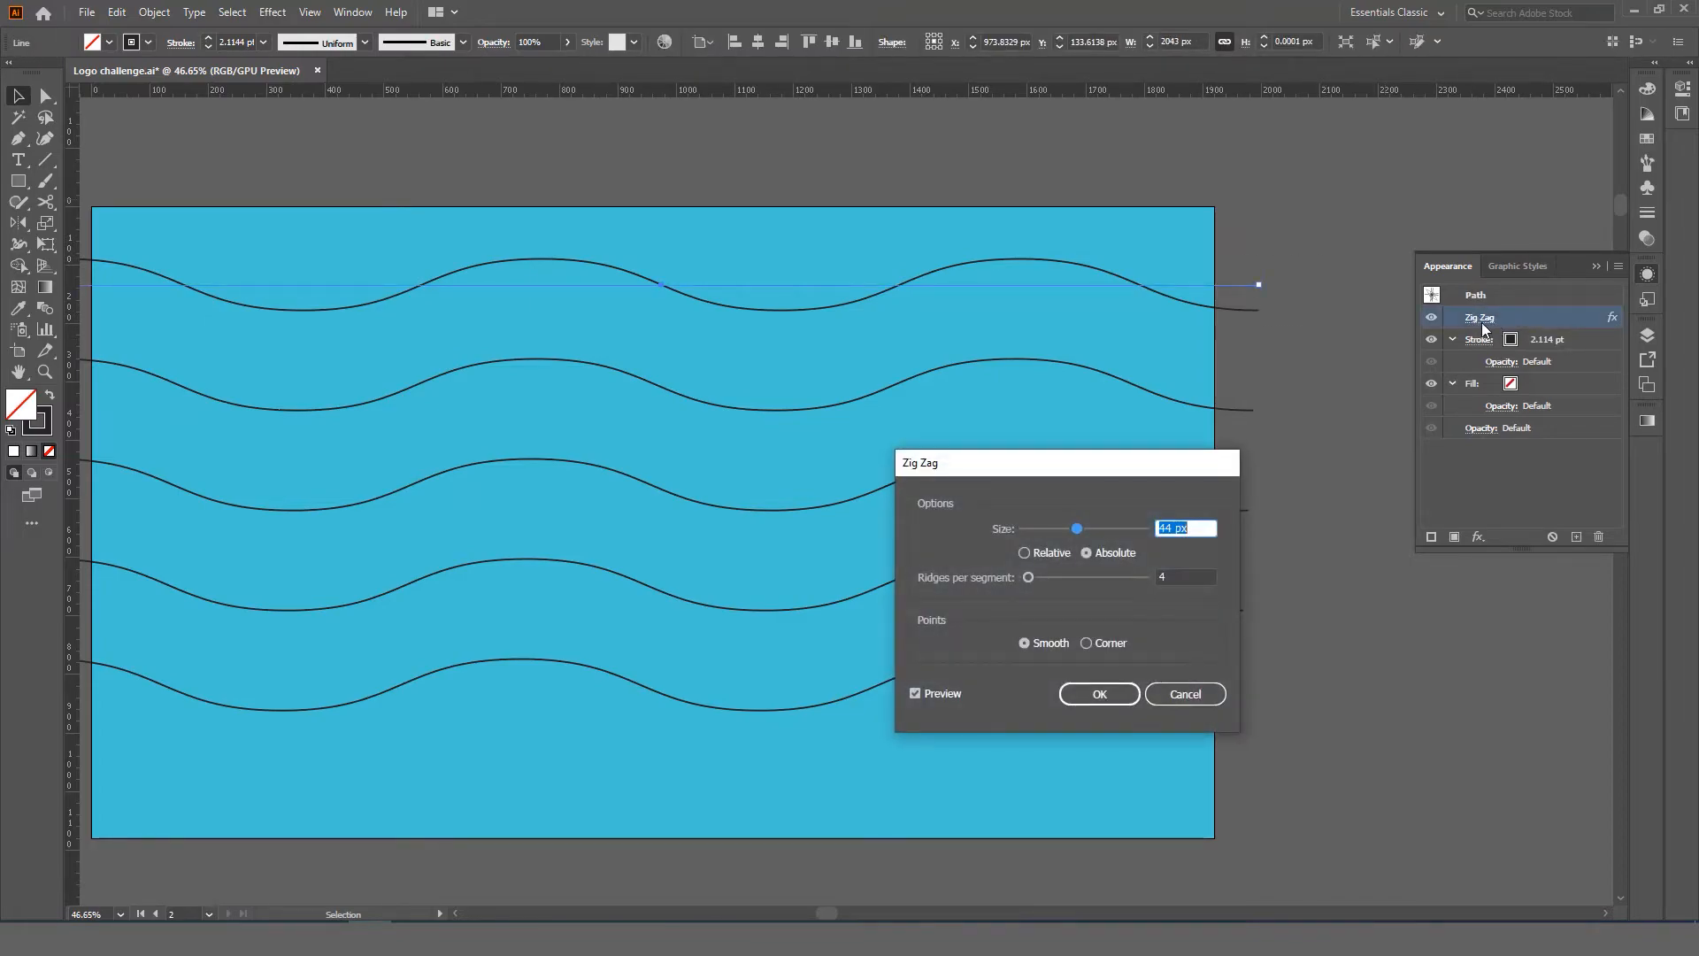
left_click_drag(1145, 454, 1180, 408)
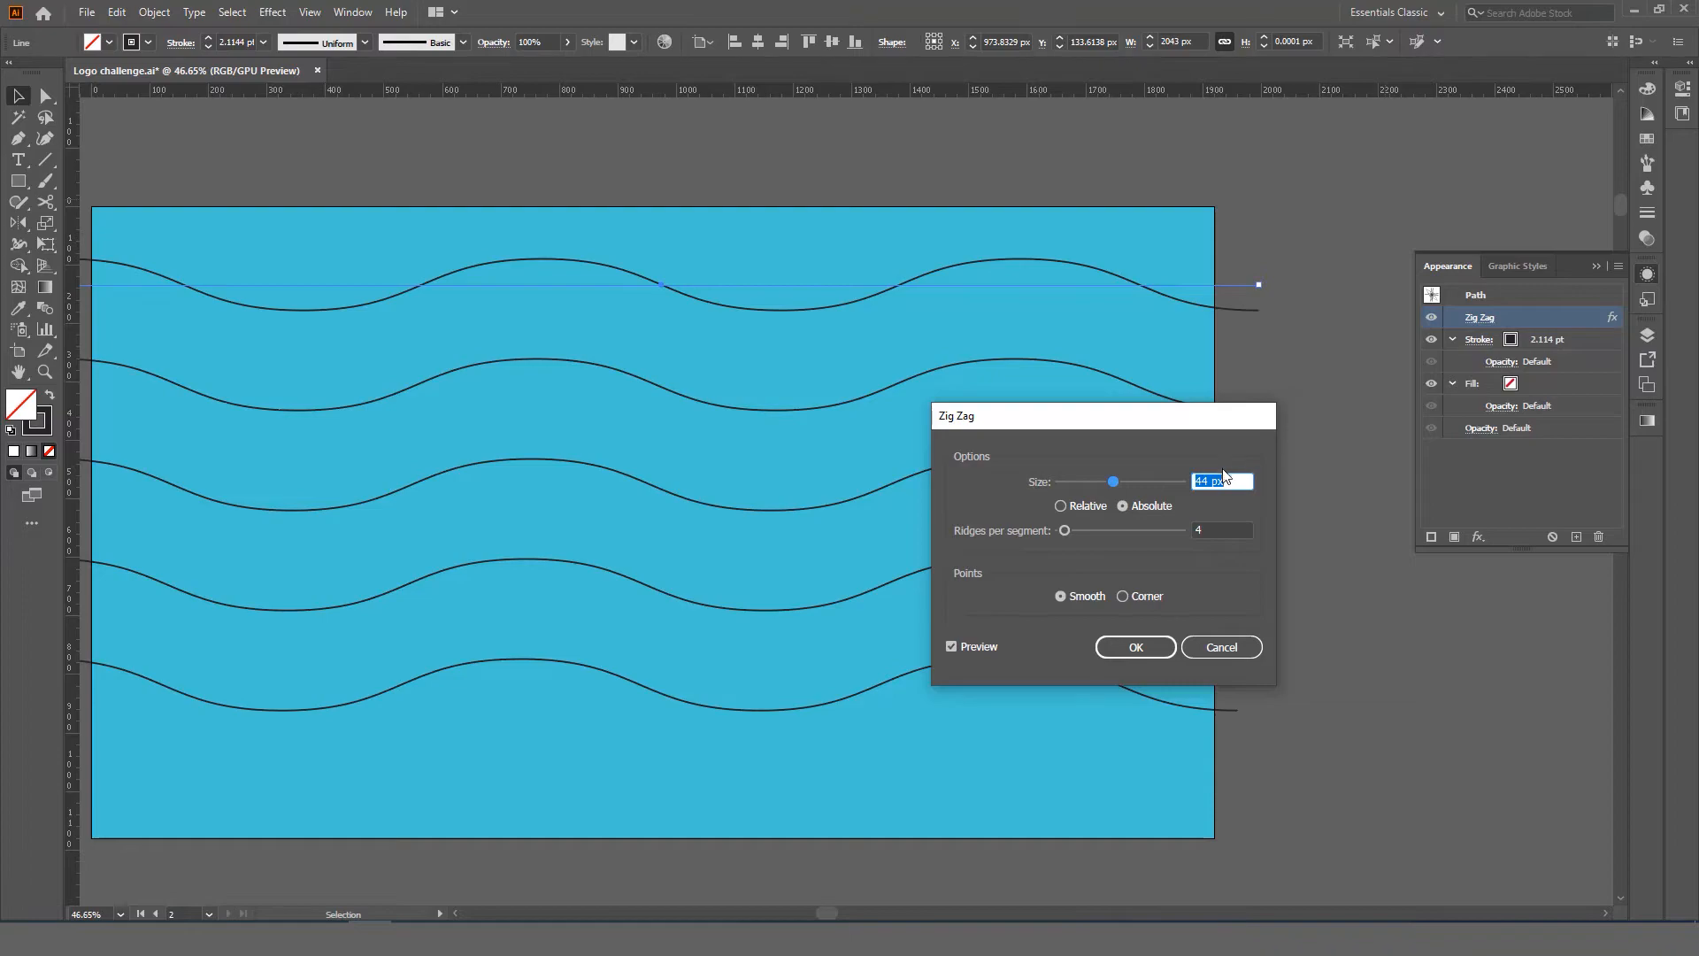
left_click(1219, 526)
key("Up")
key("Up")
key("Up")
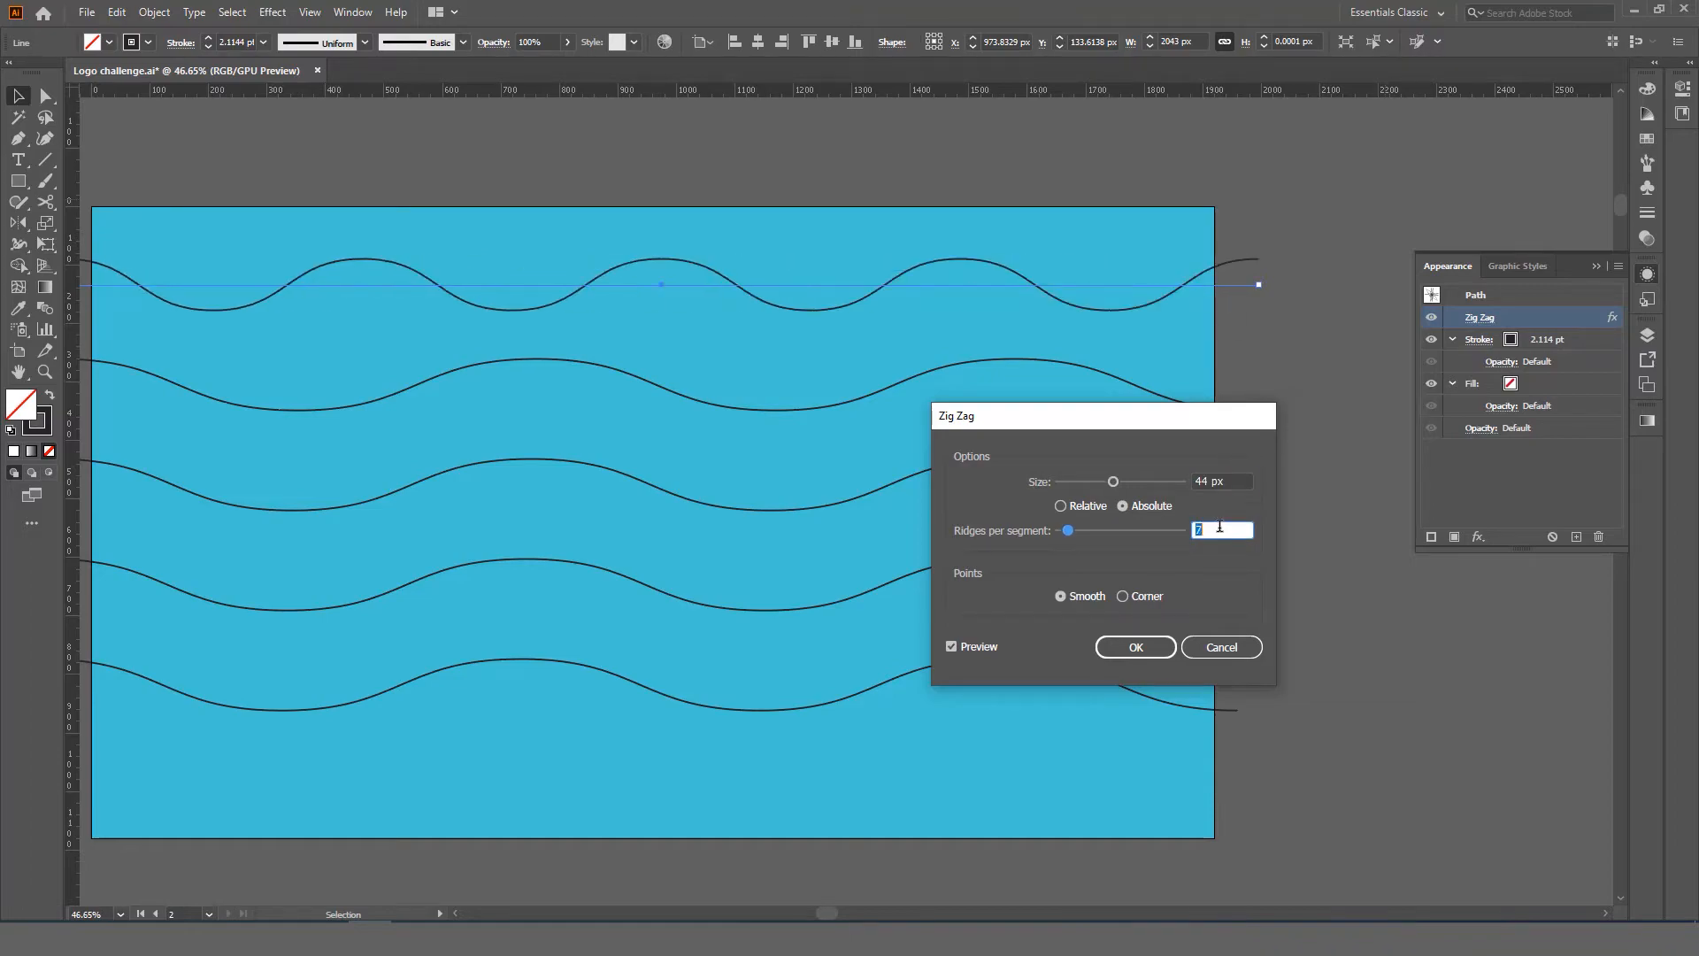
key("Down")
left_click(1156, 648)
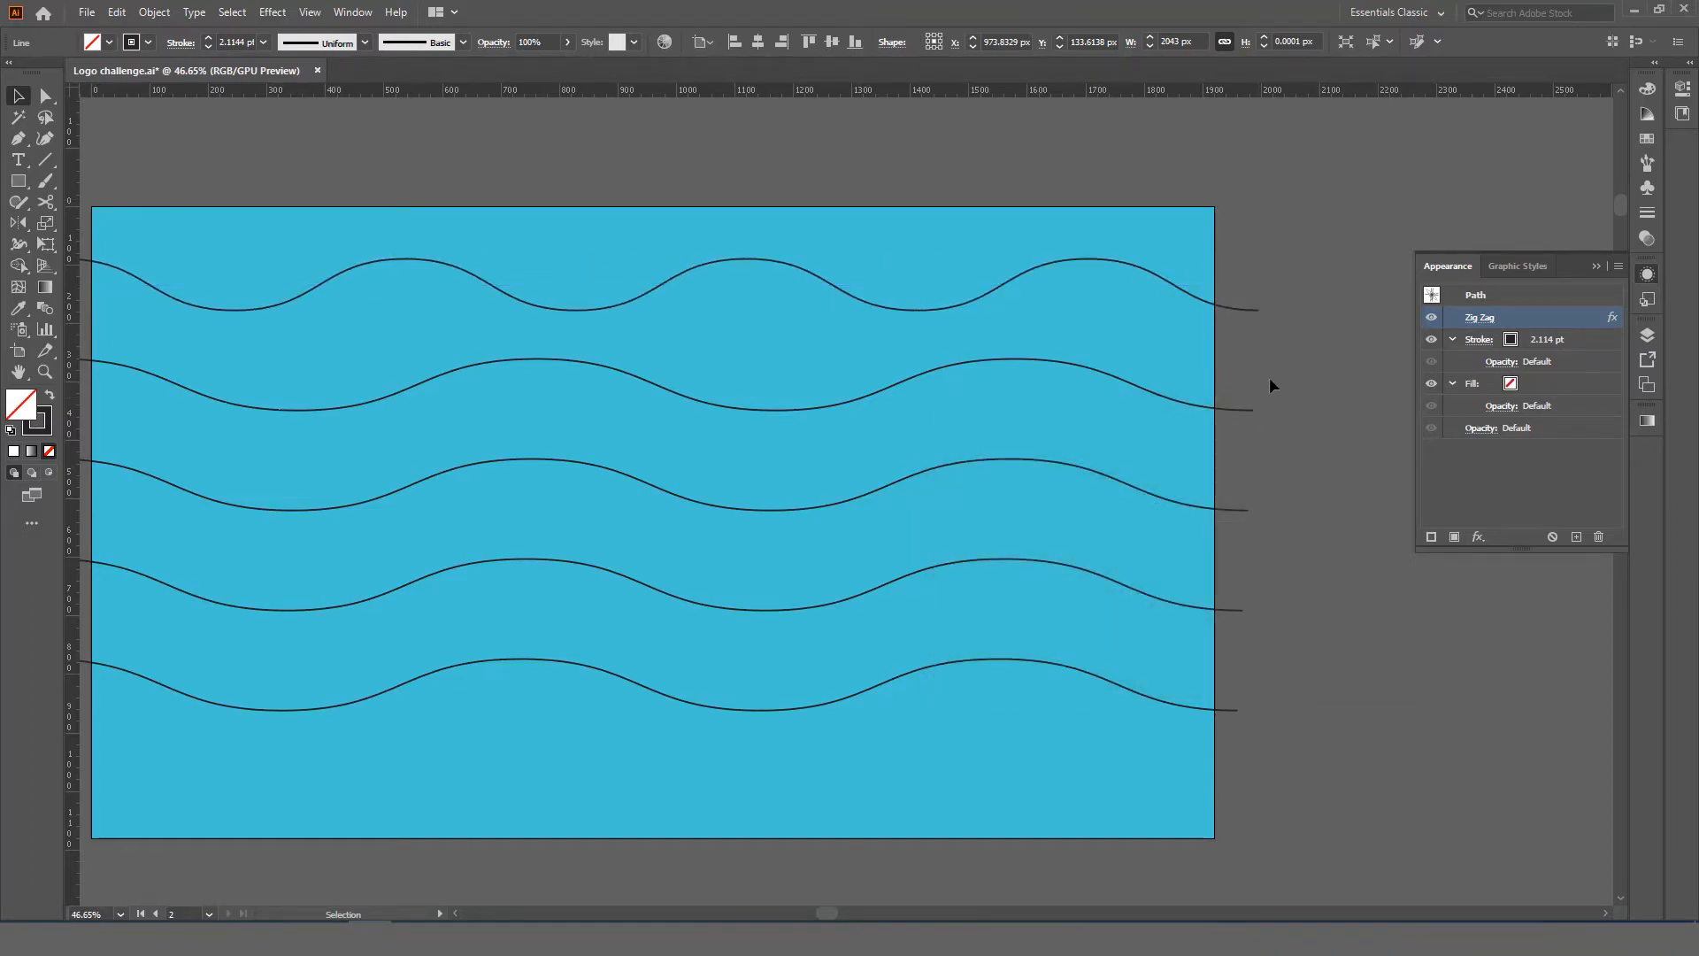
Step: Edit the second line's Zig Zag effect to a size of 70 px, apply it and deselect the line
left_click(1221, 448)
left_click(1232, 421)
left_click(1481, 318)
left_click(1212, 530)
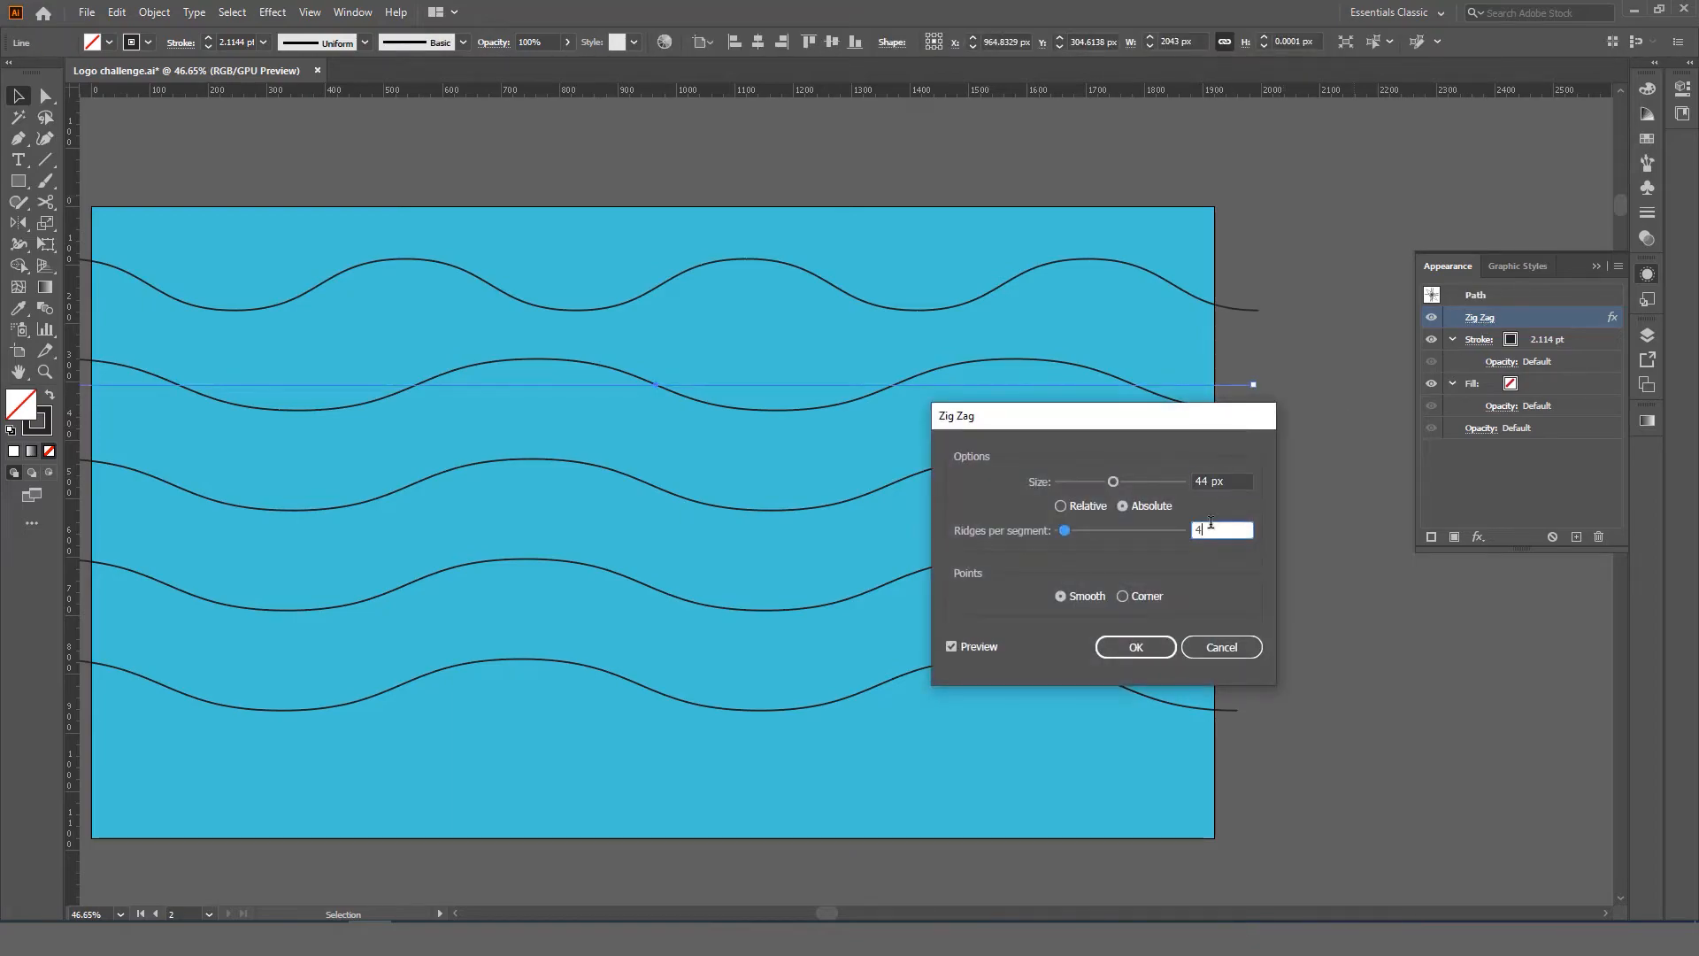
left_click(1238, 481)
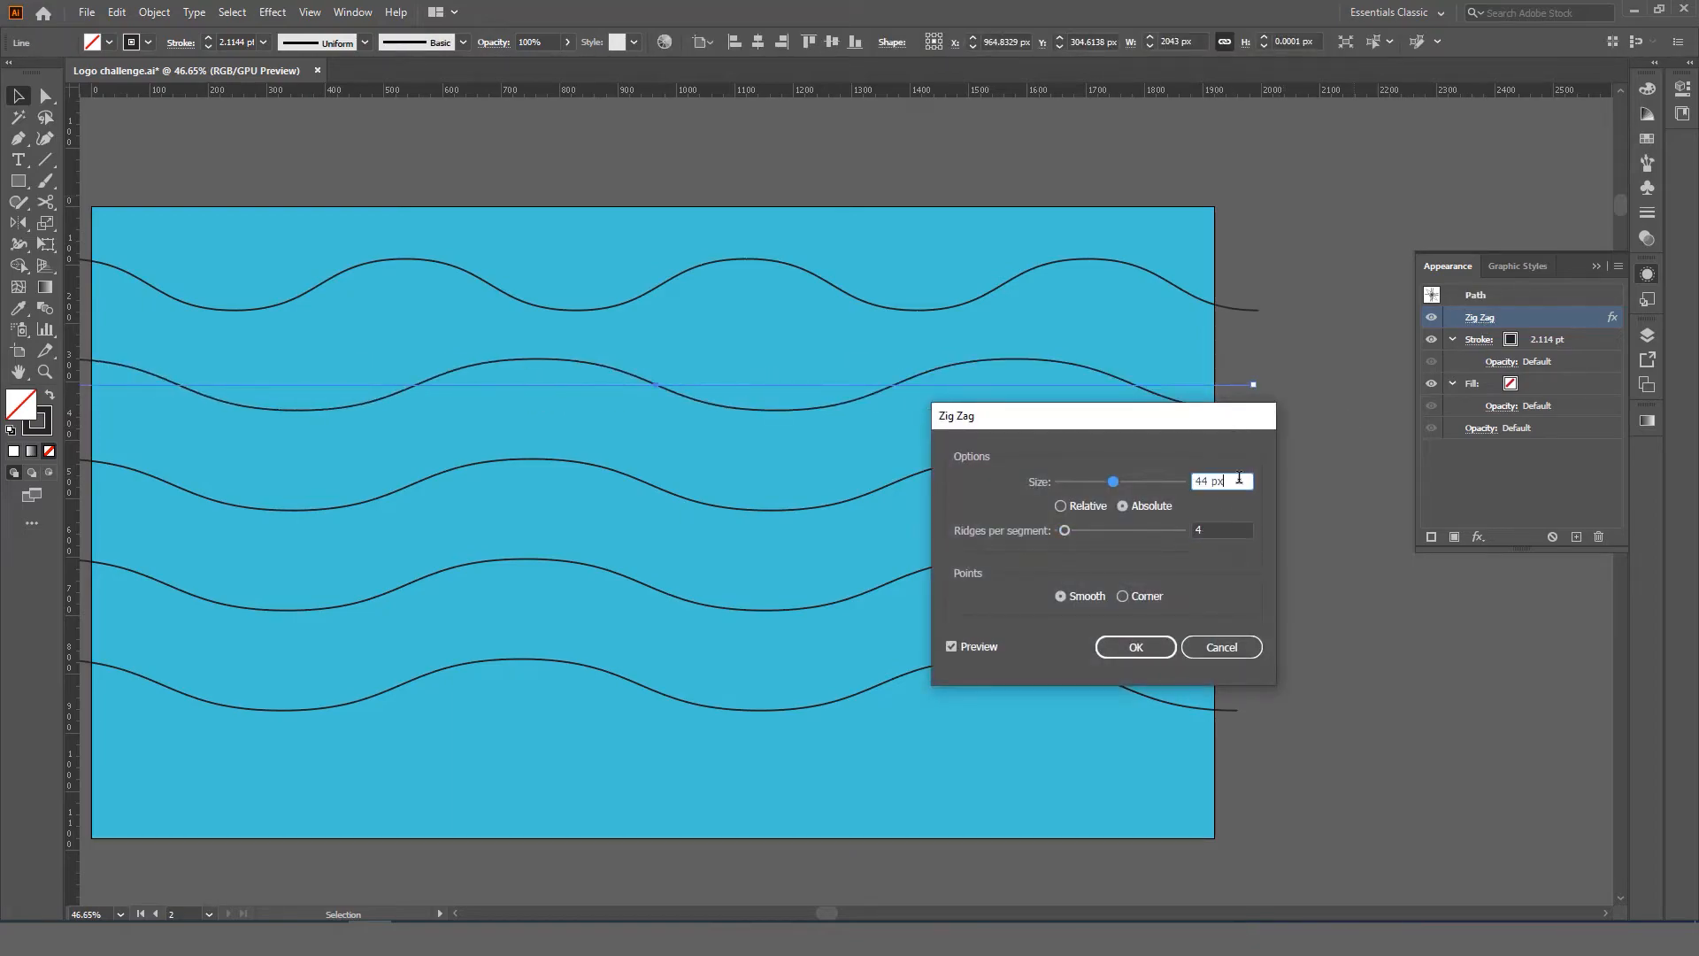
key("Down")
type("70")
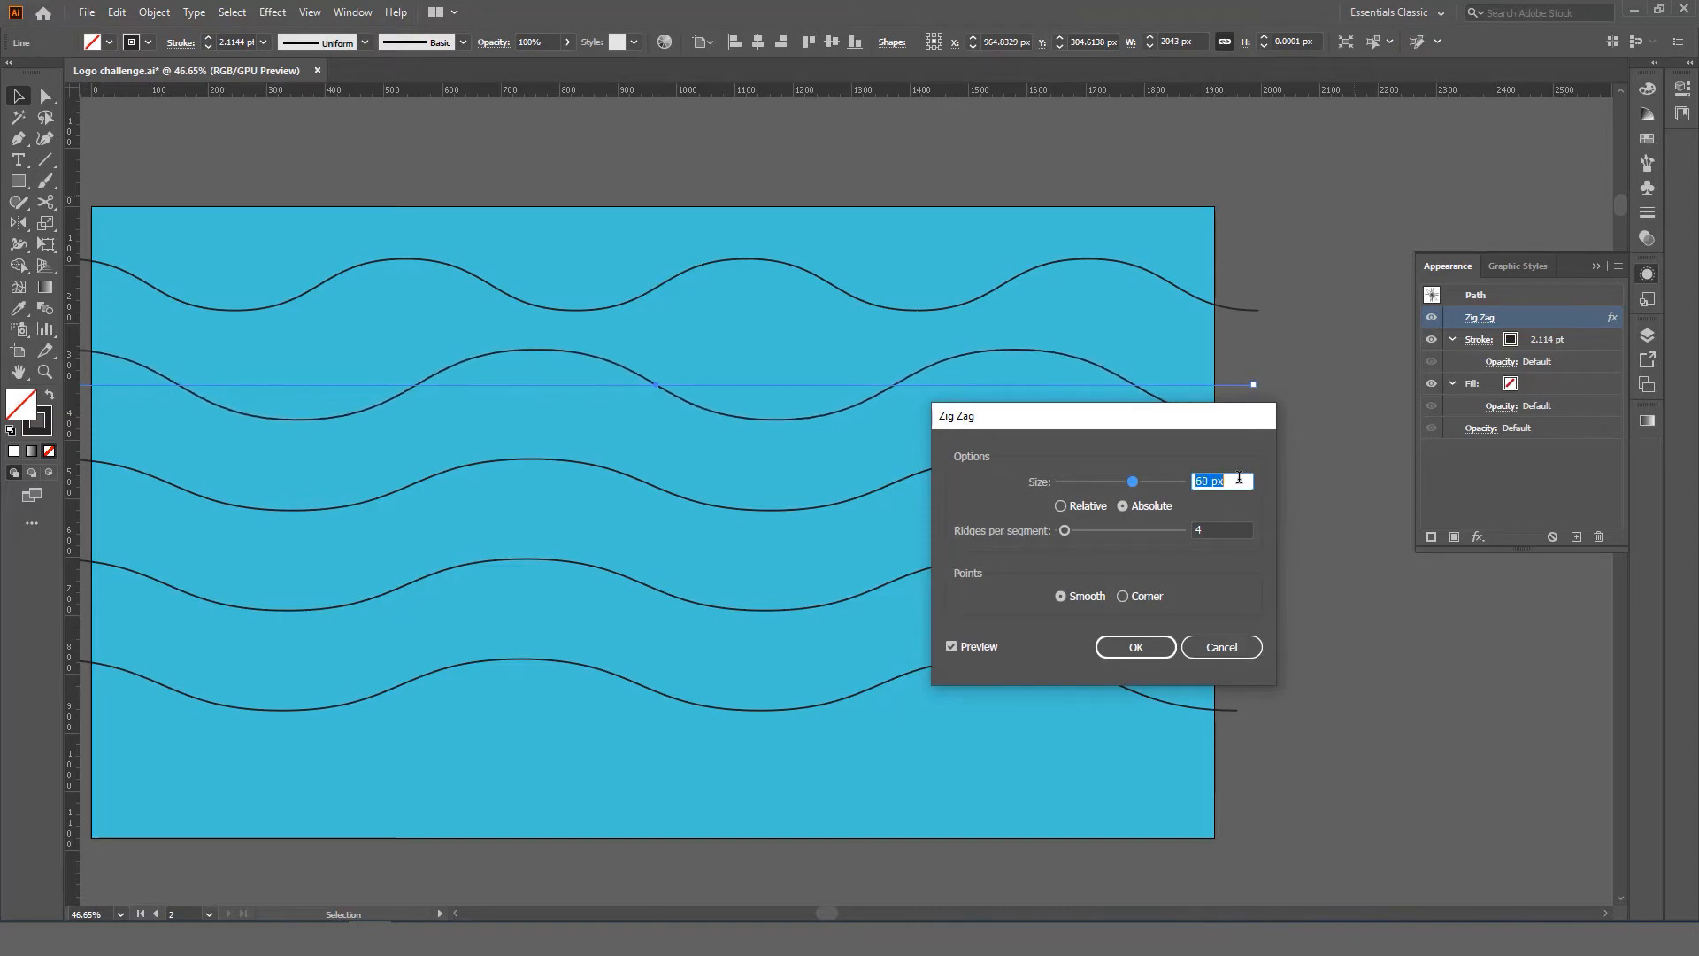
left_click(1135, 646)
left_click(1306, 496)
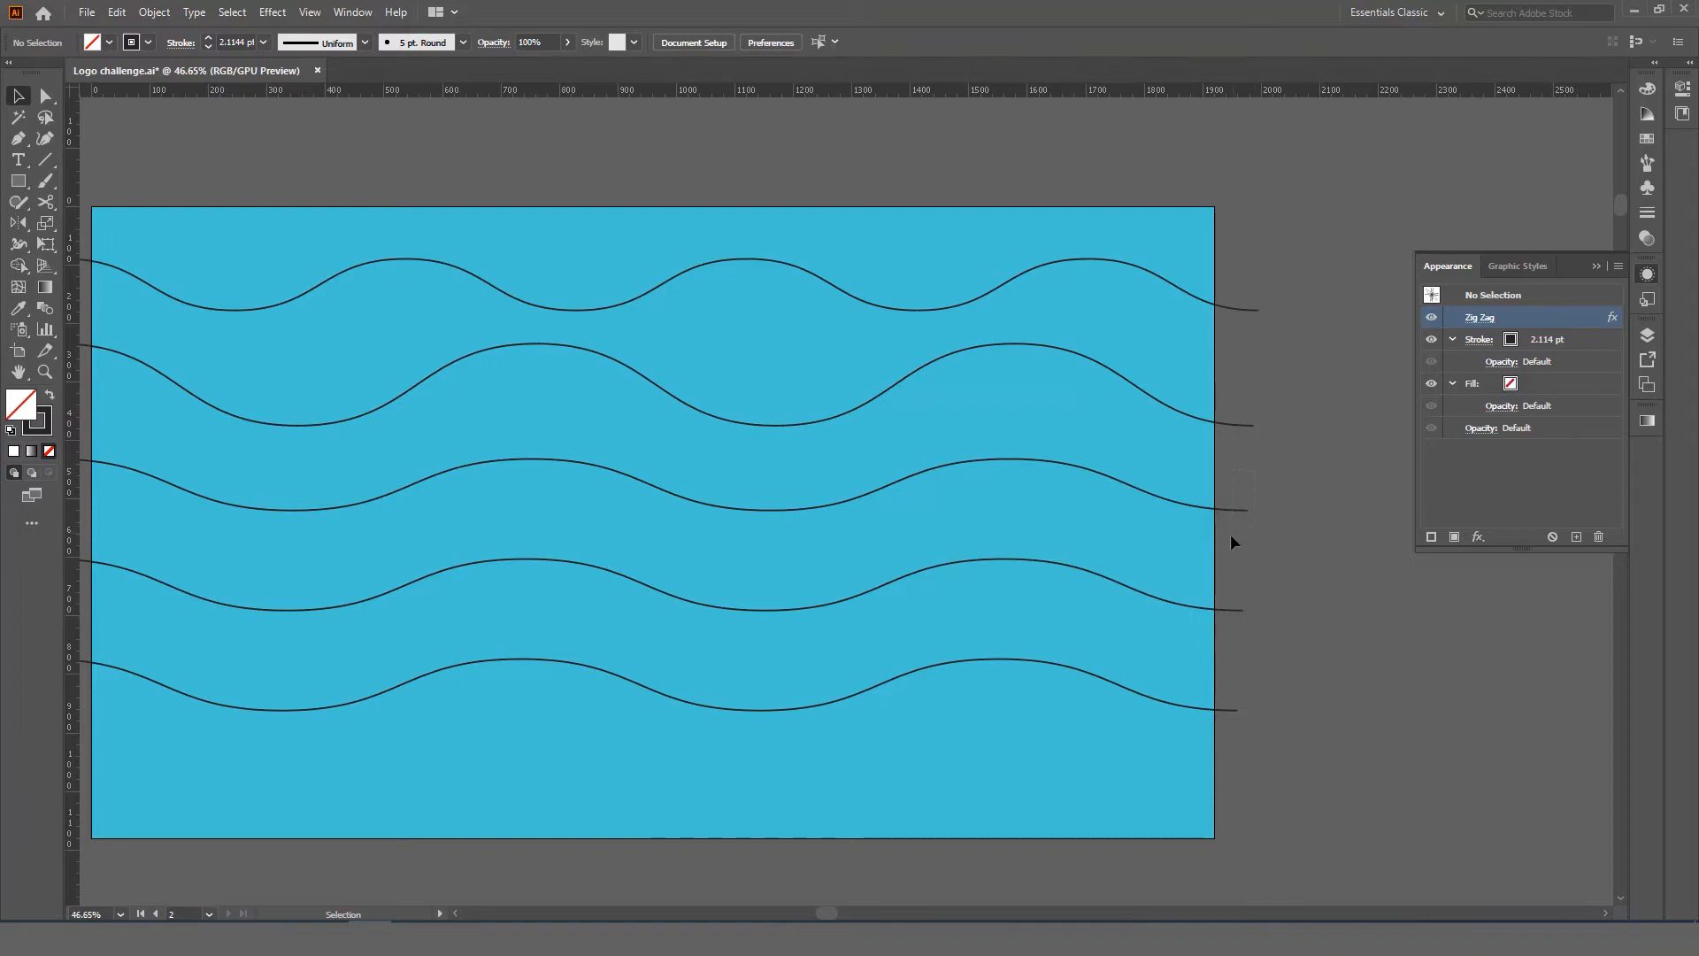
Step: Reopen the middle line's Zig Zag effect and set it to 6 ridges per segment
left_click_drag(1231, 535, 1308, 499)
left_click(1479, 317)
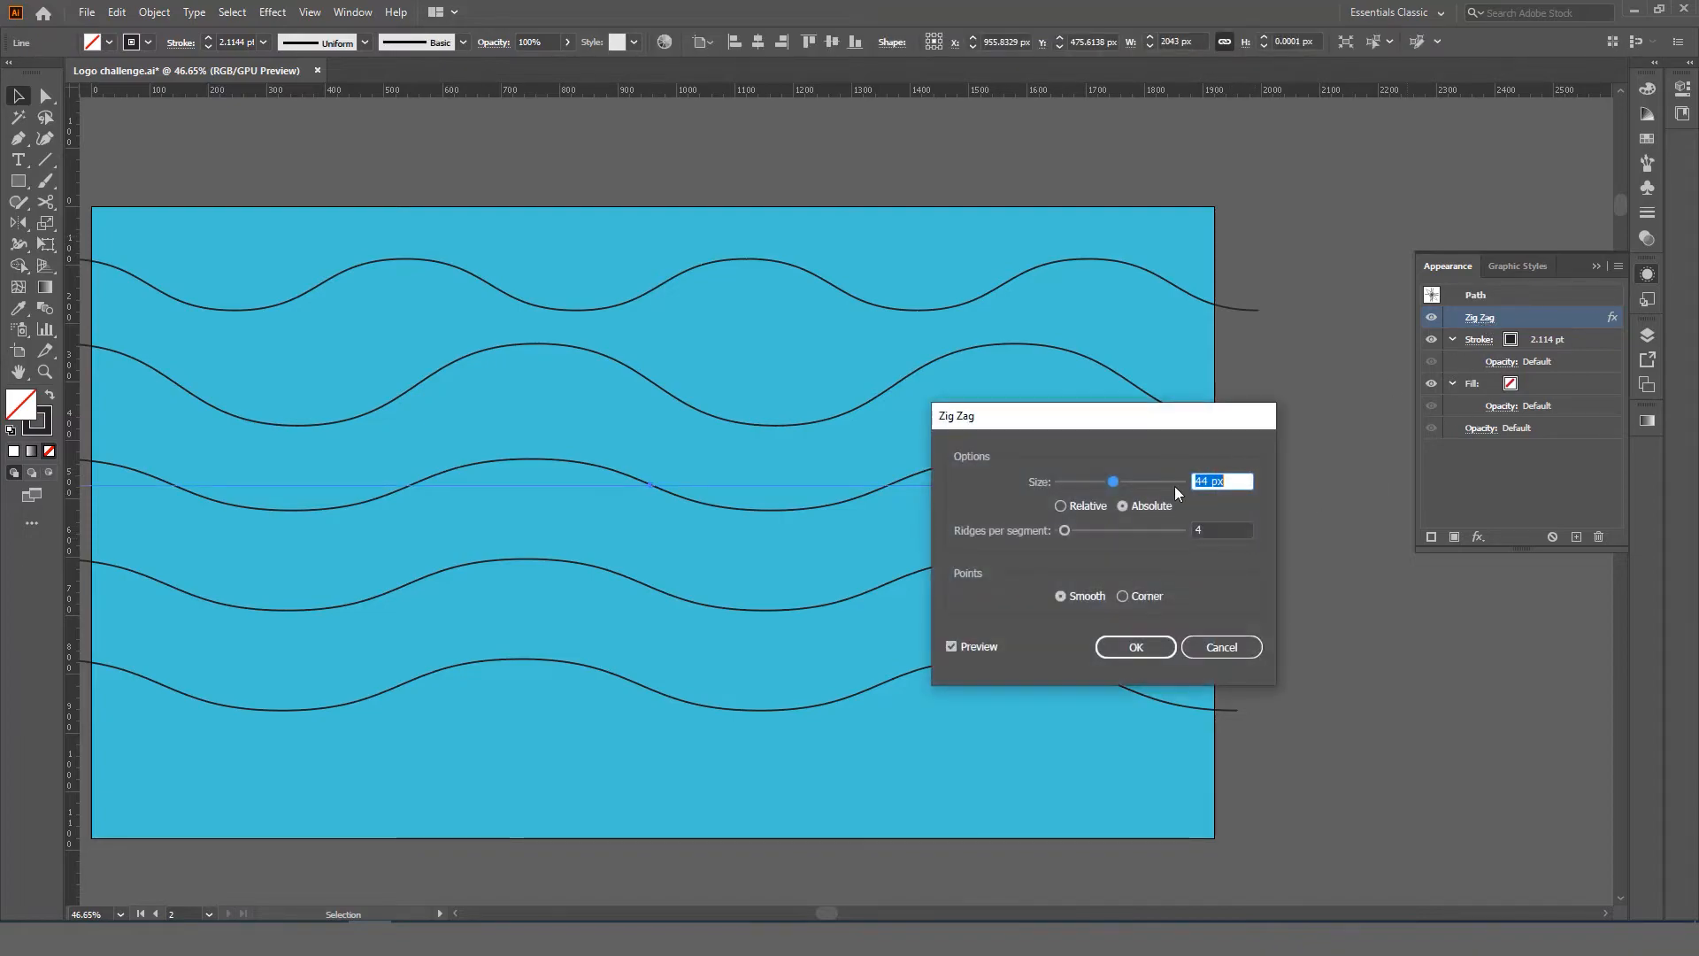
left_click(1220, 479)
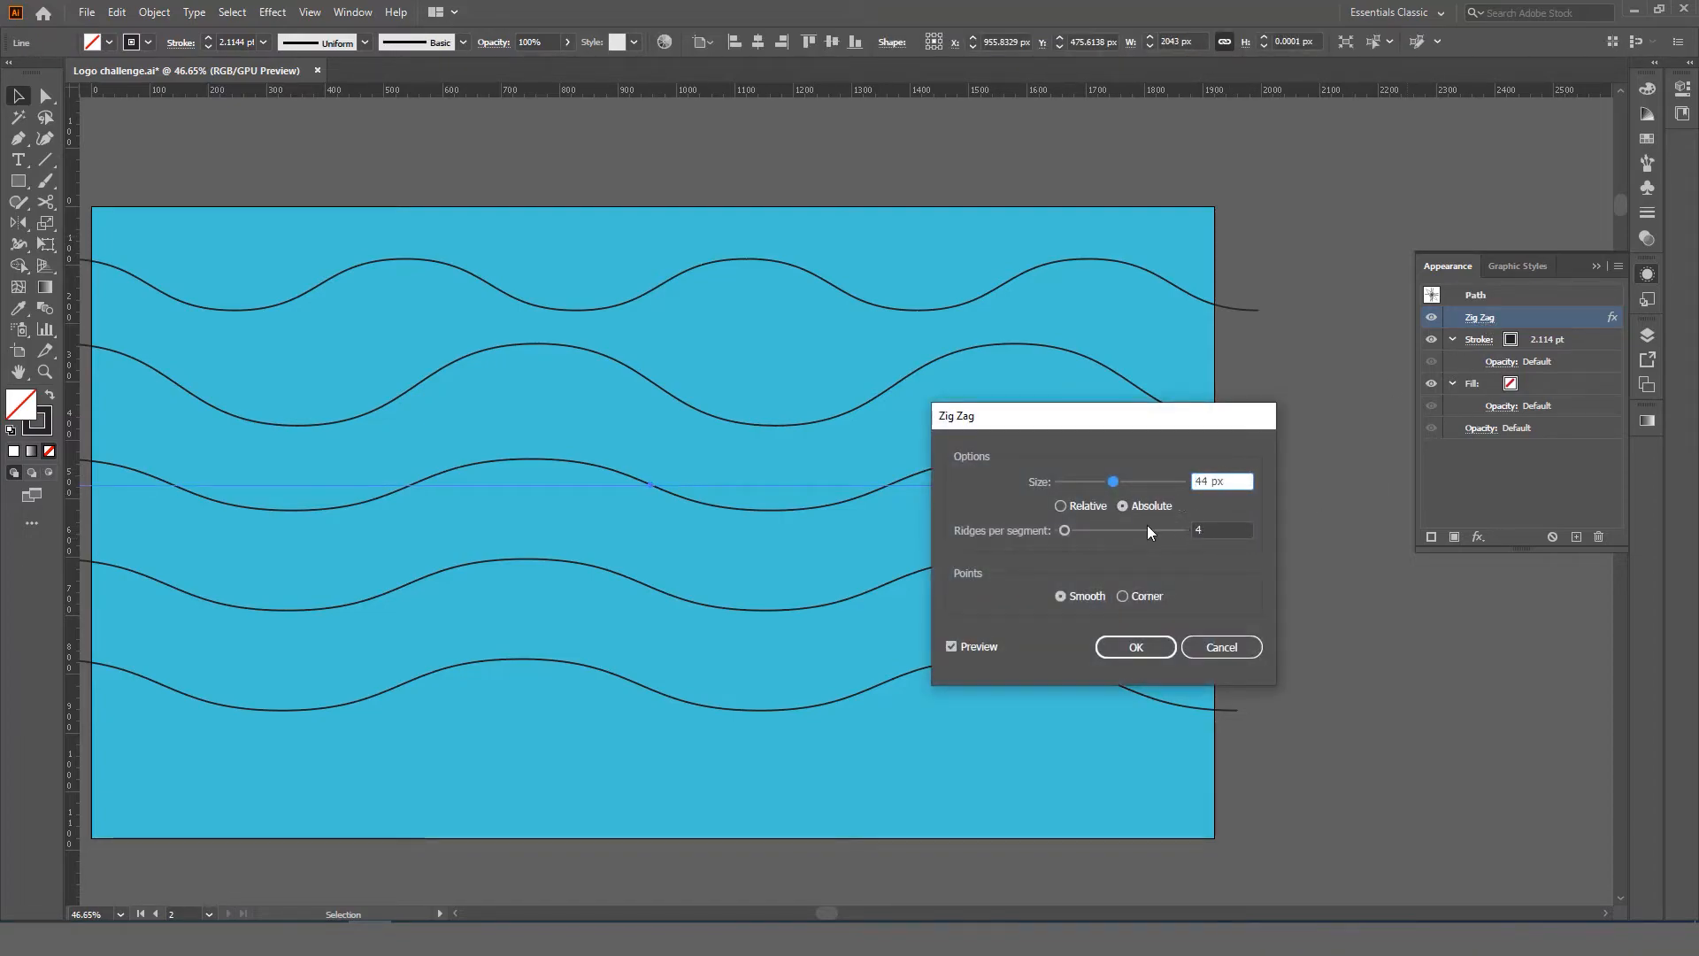
left_click_drag(1067, 529, 1070, 529)
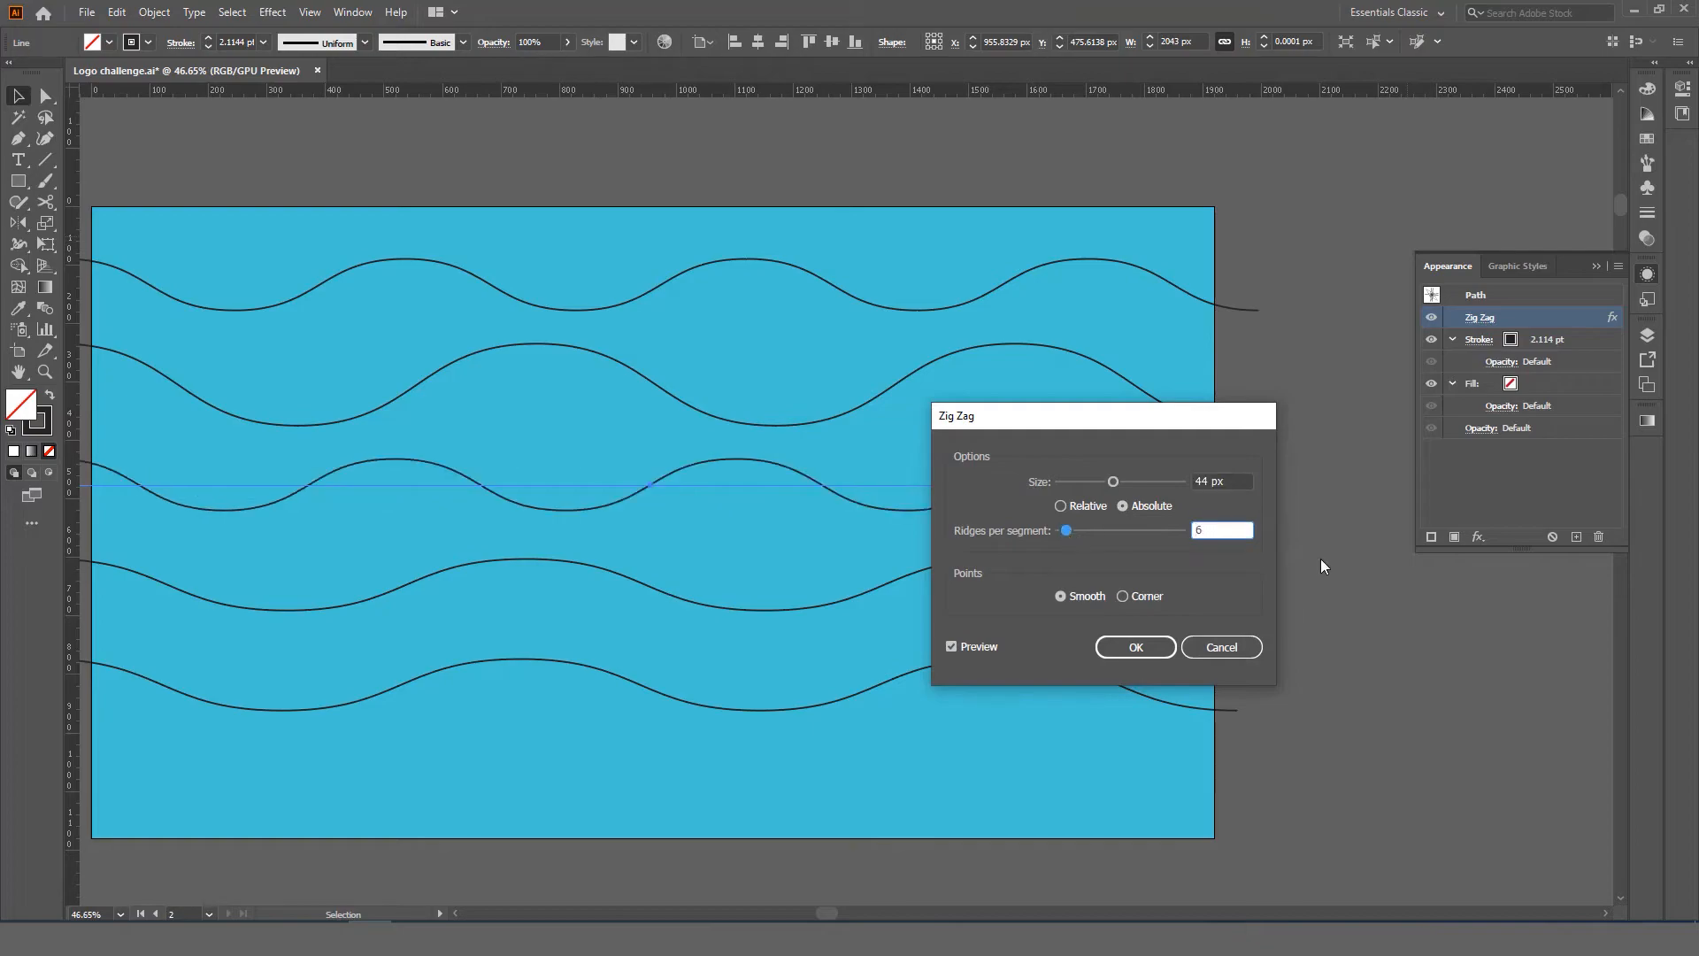
Step: Reduce the middle line's Zig Zag size to 30 px and apply the effect
left_click(1228, 478)
key("shift+Down")
key("shift+Down")
key("shift+Down")
key("shift+Down")
key("shift+Up")
key("shift+Up")
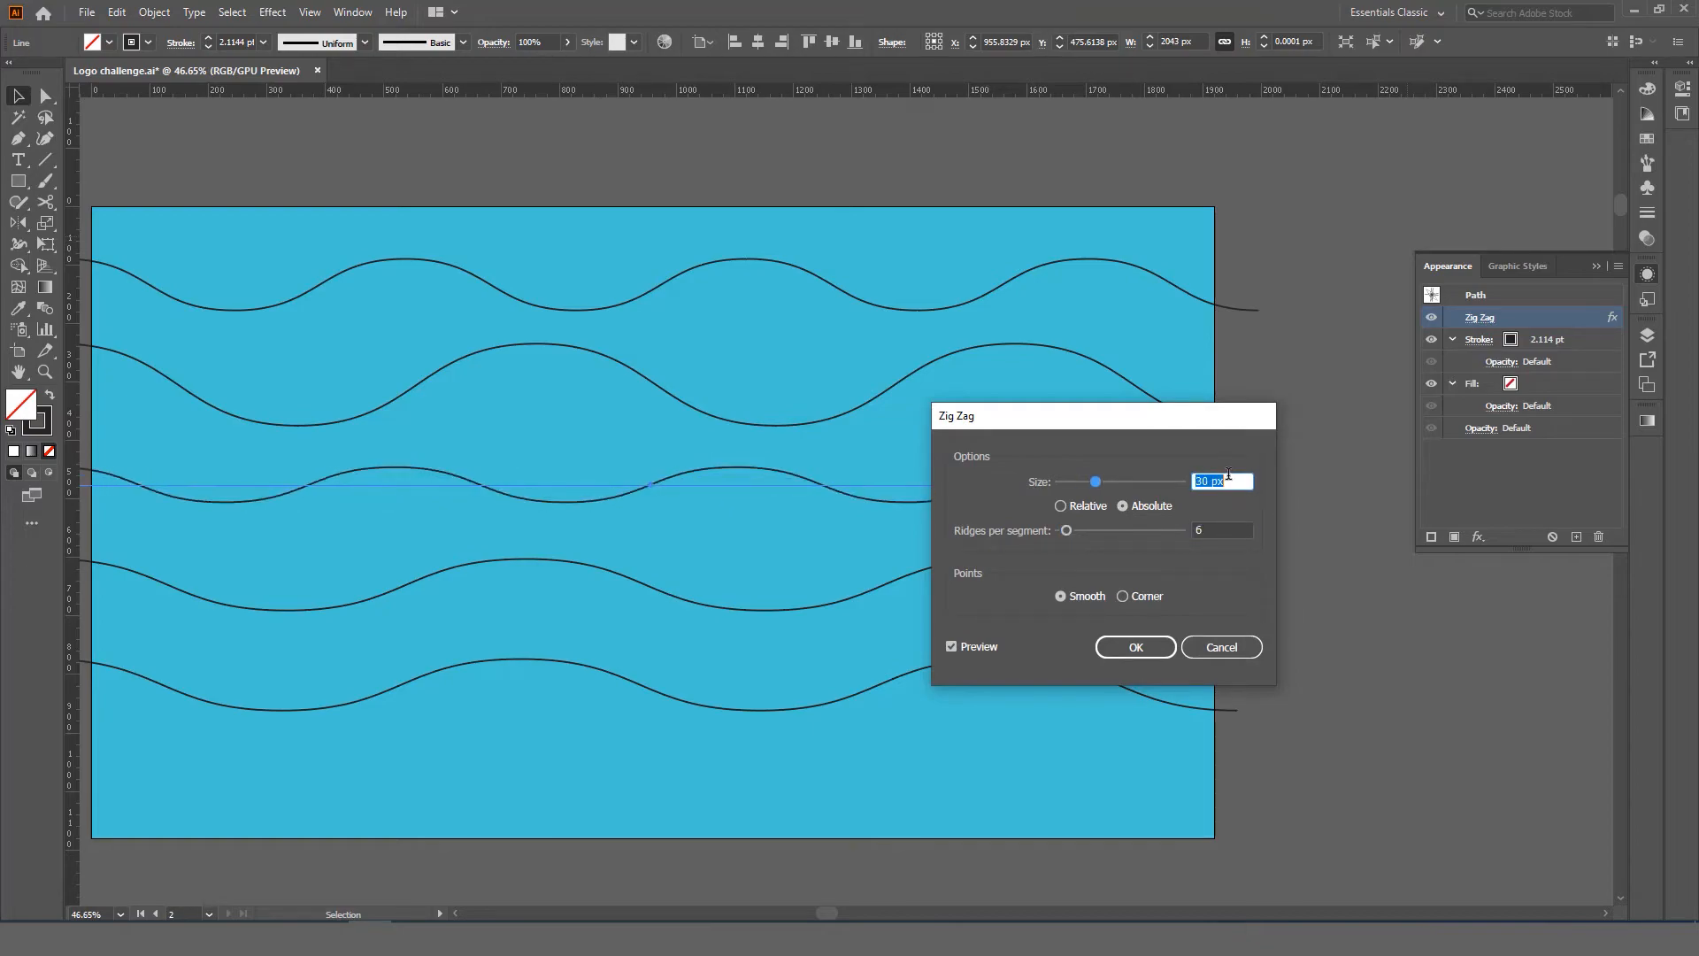
left_click(1137, 648)
Step: Reopen the fourth line's Zig Zag effect and increase its size to 80 px
left_click(1240, 620)
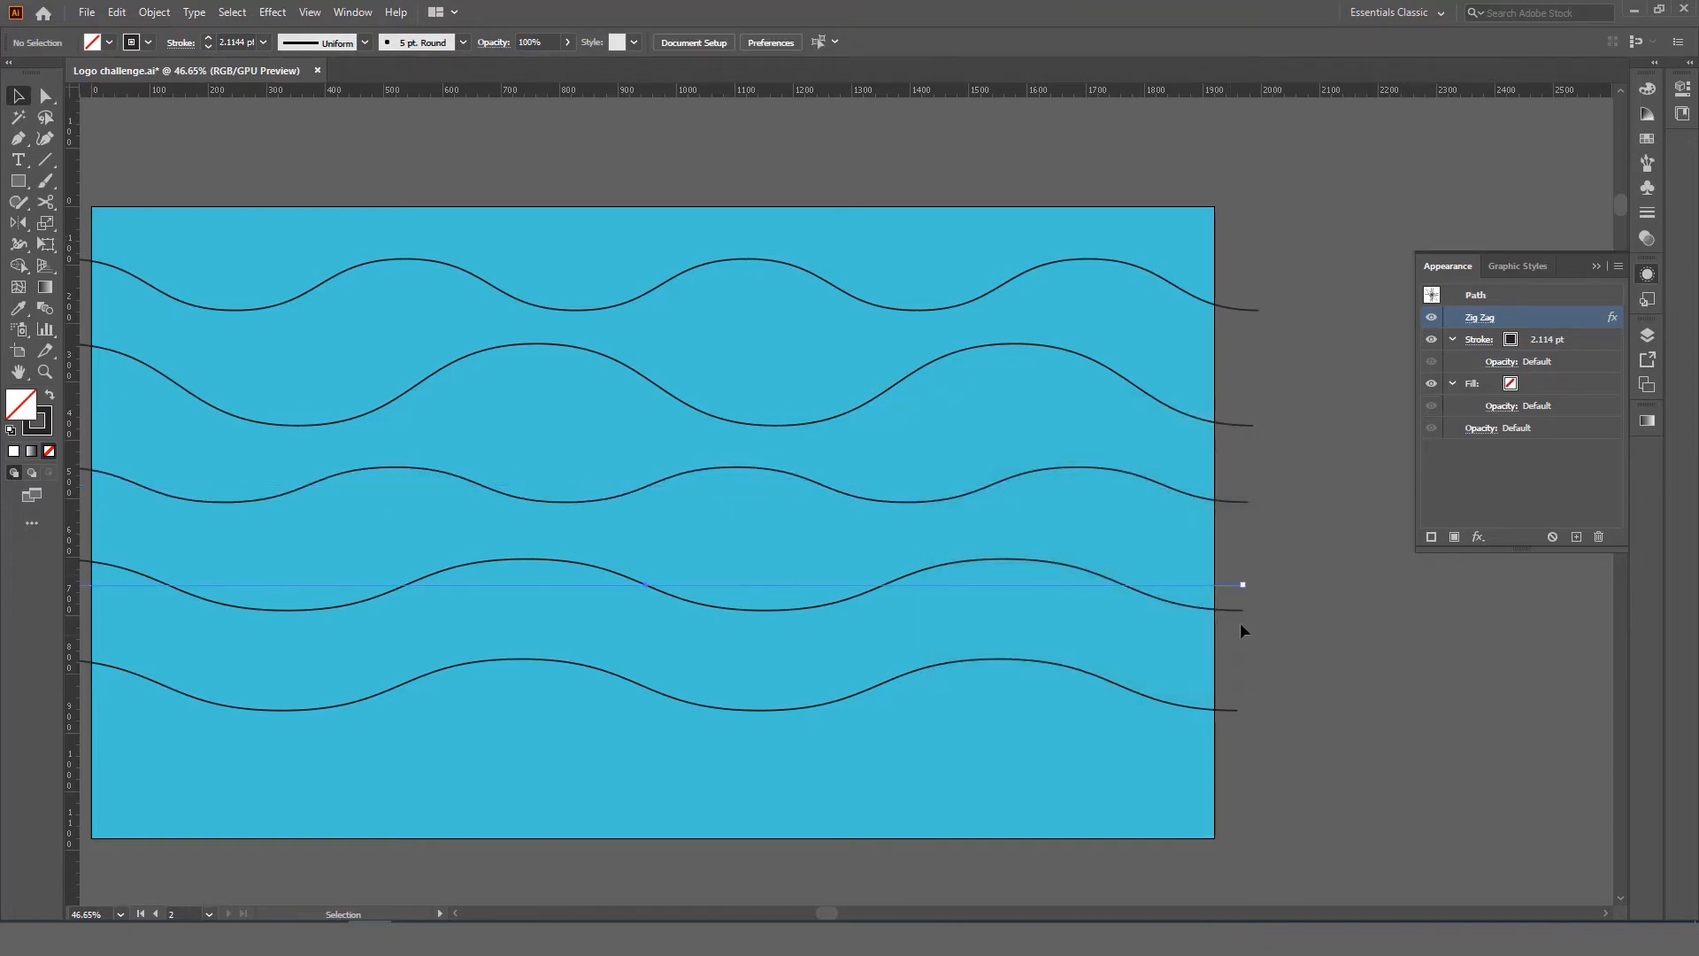
left_click(1479, 317)
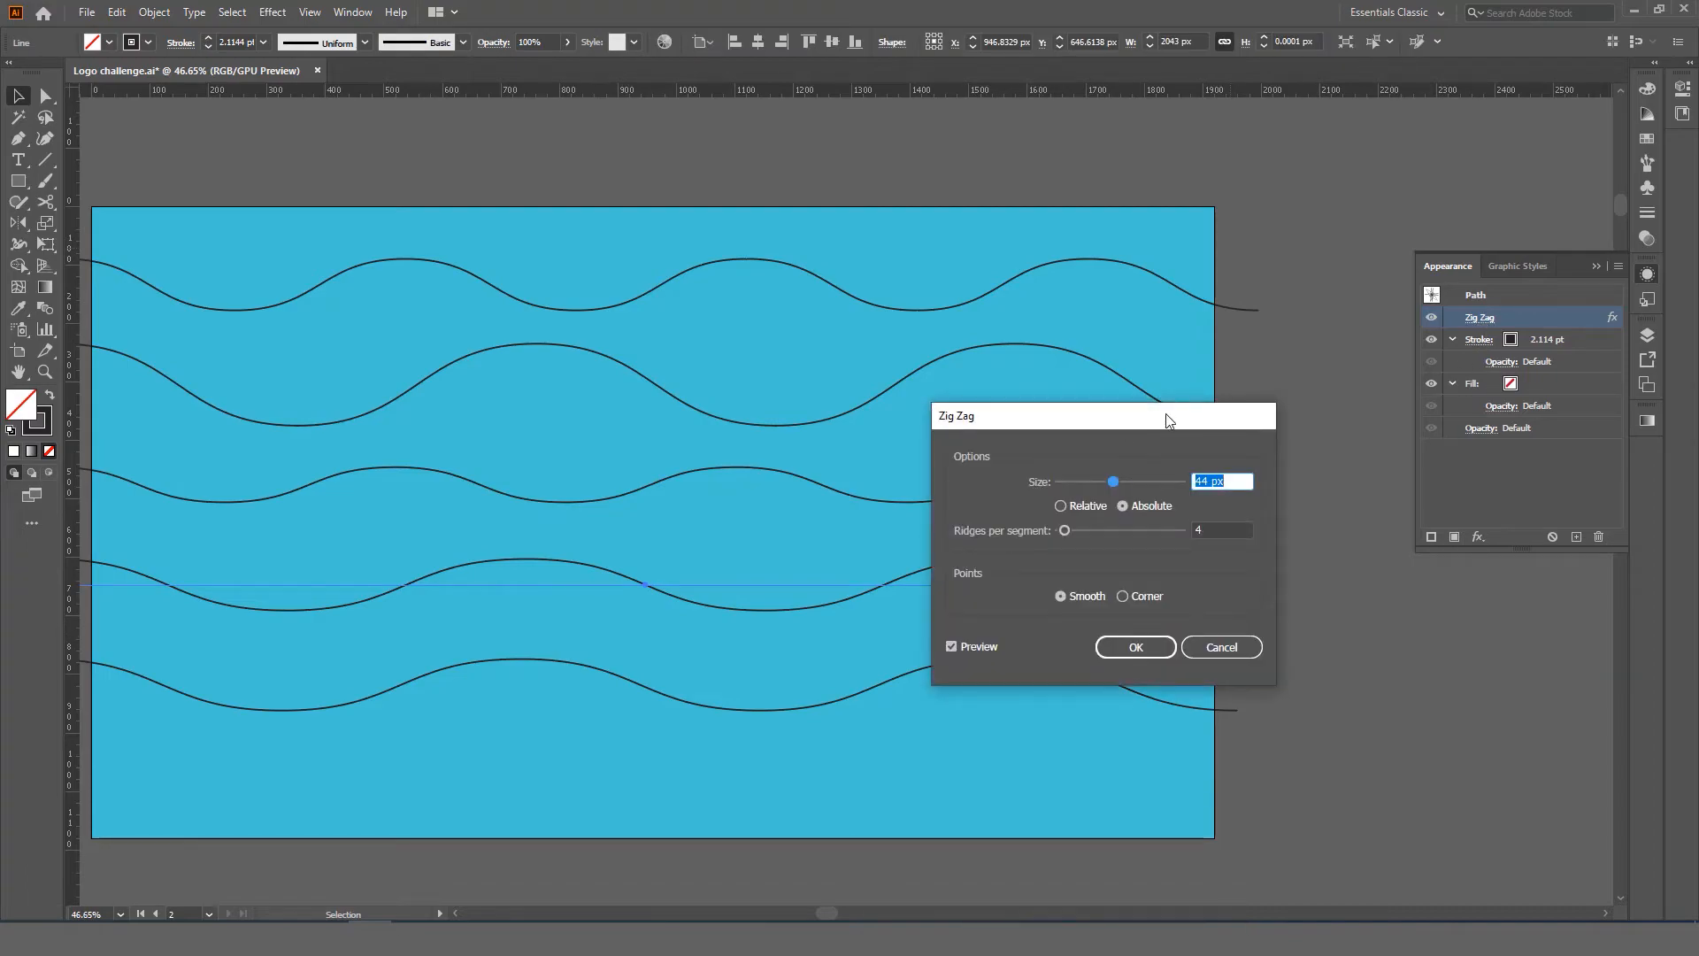
left_click_drag(1164, 416, 1282, 390)
key("shift+Up")
key("shift+Up")
key("shift+Up")
key("shift+Up")
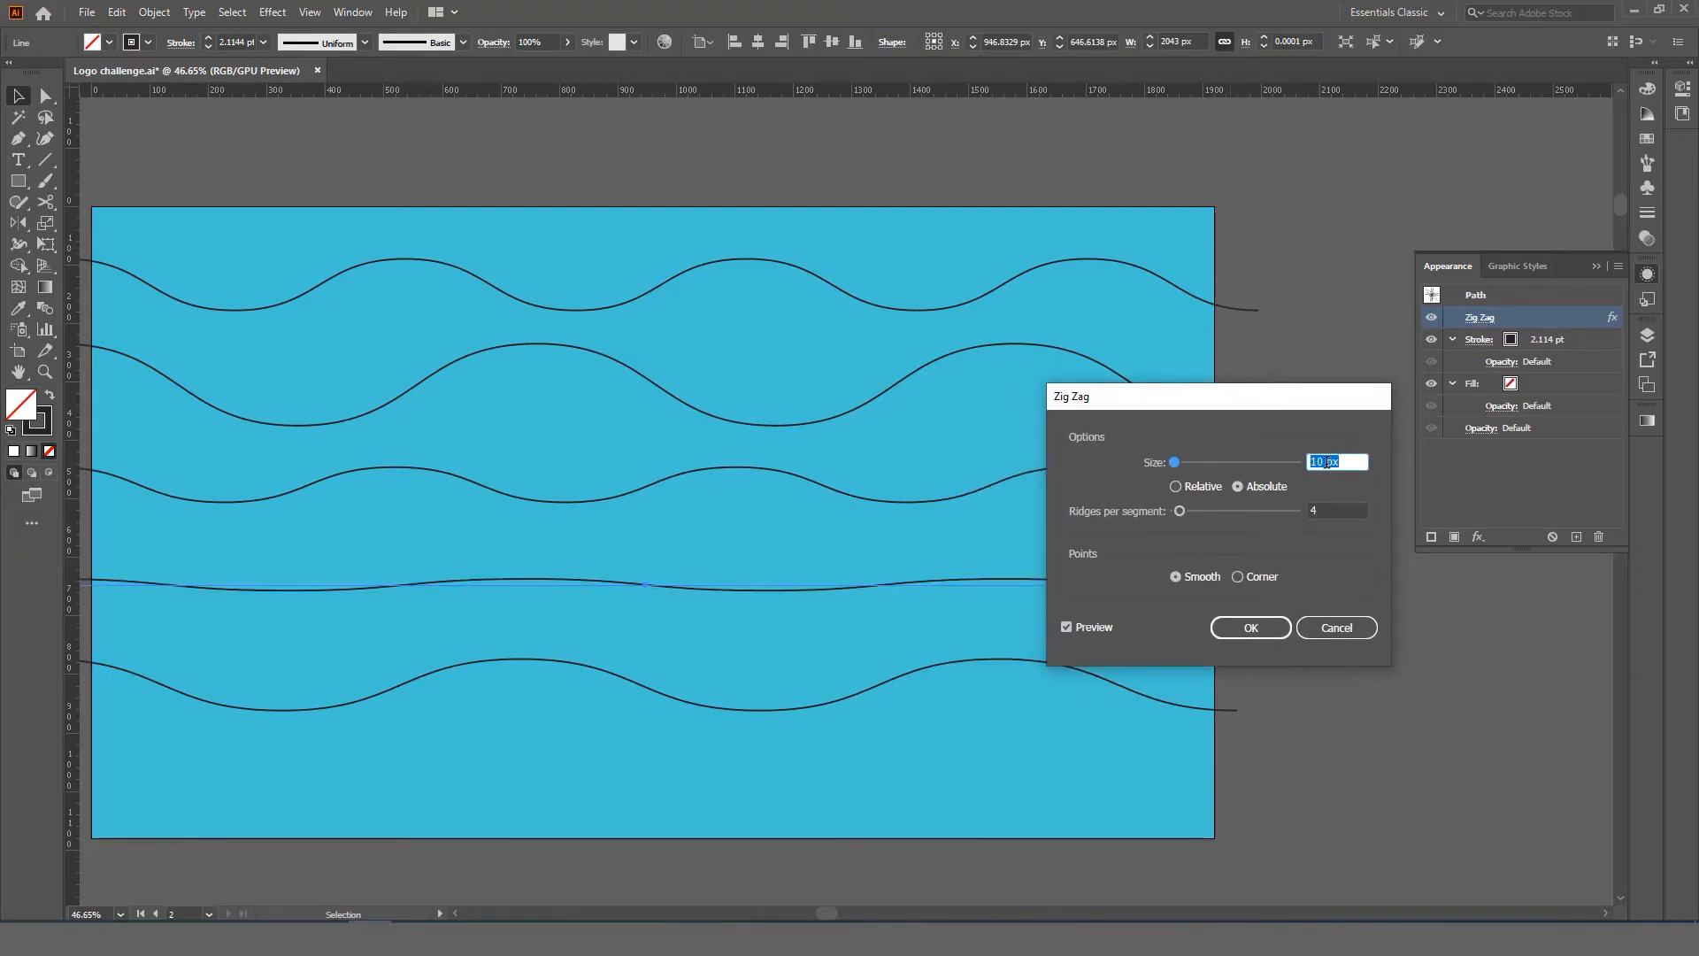
key("Tab")
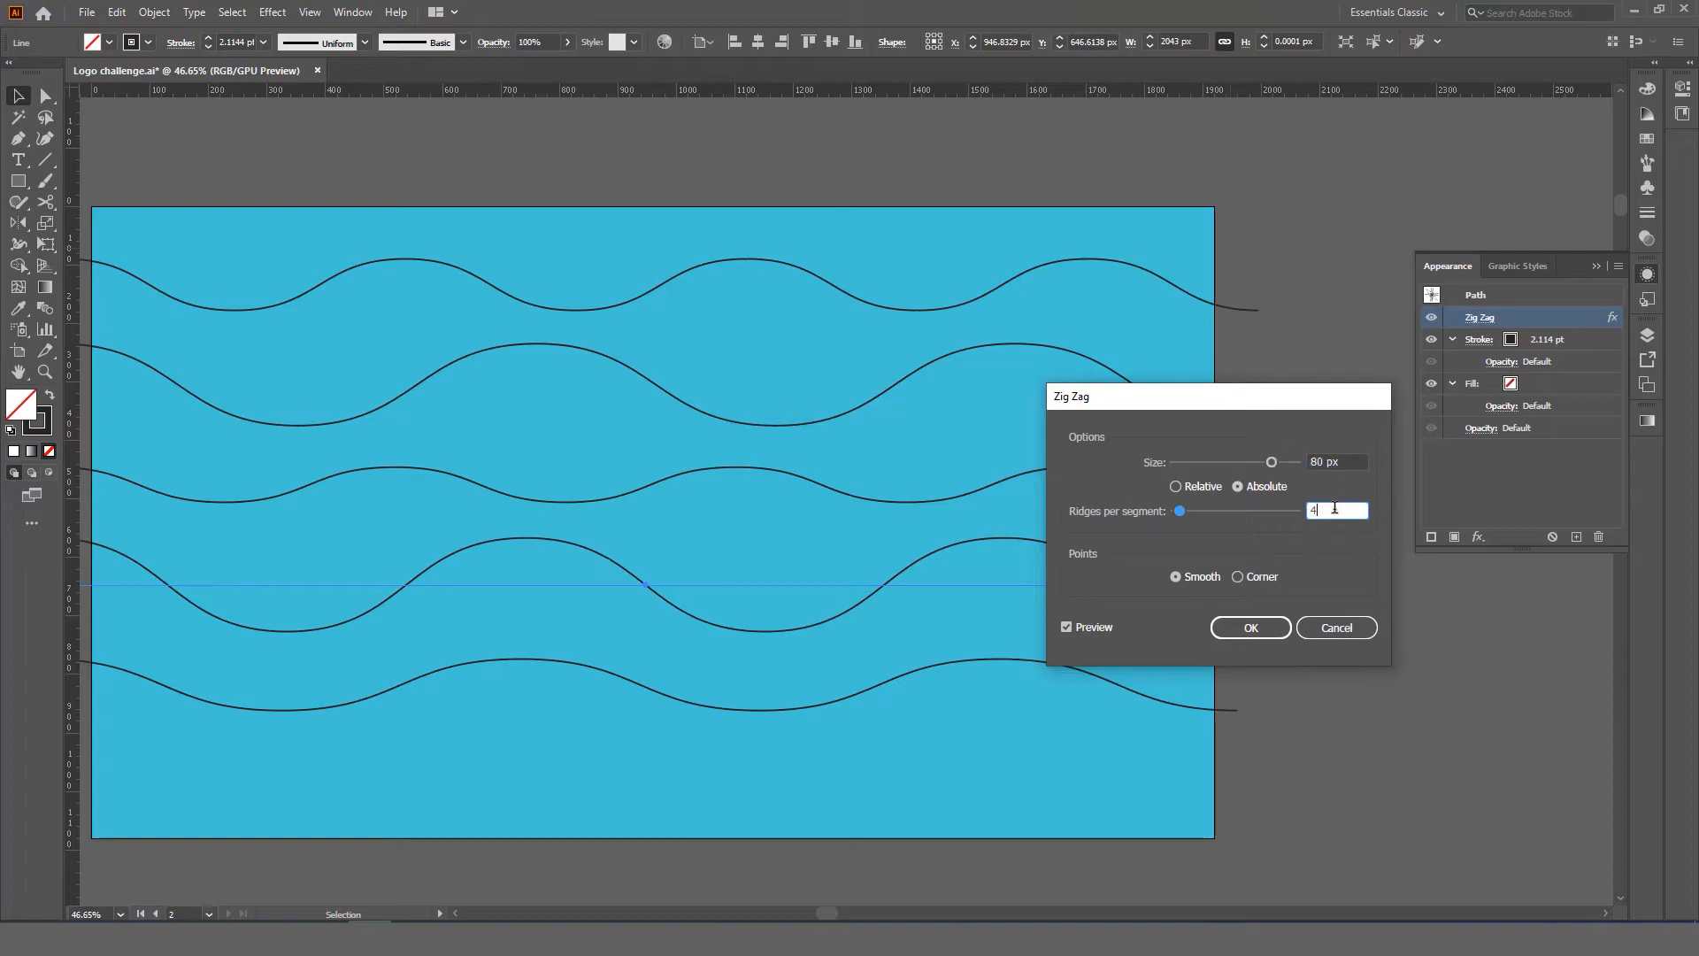
Step: Set the fourth line's Zig Zag effect to 3 ridges per segment and apply it
key("shift+Up")
key("Down")
key("Down")
key("Down")
key("Down")
key("Down")
key("Down")
key("Down")
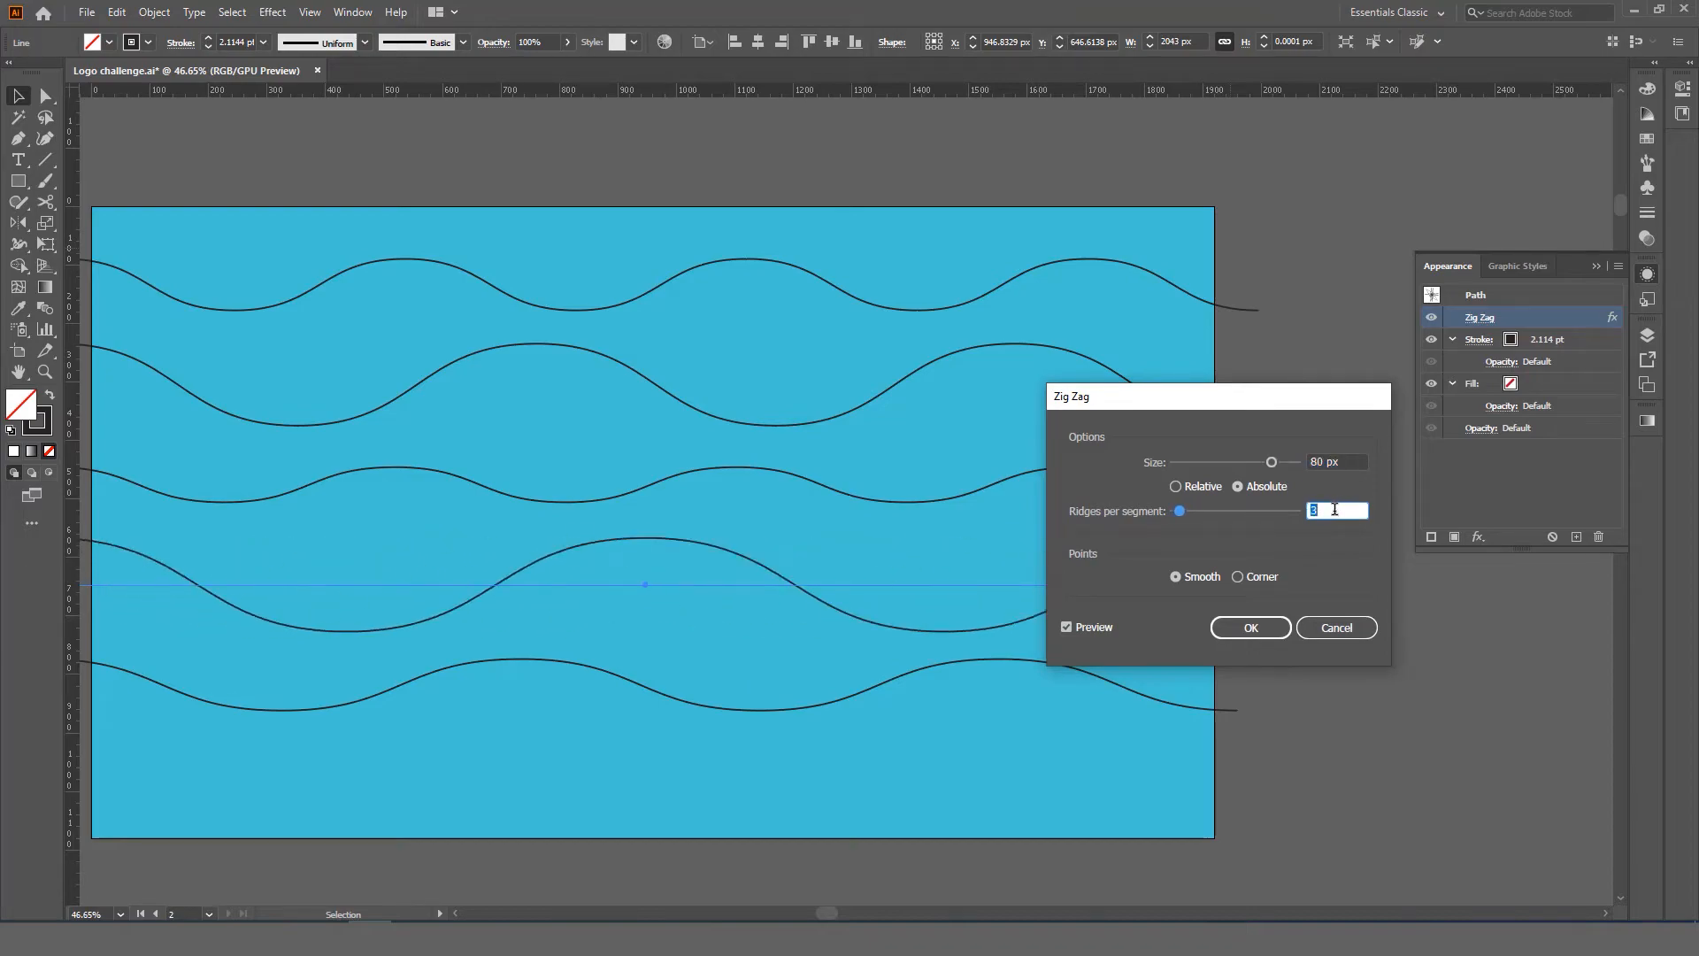
left_click(1250, 627)
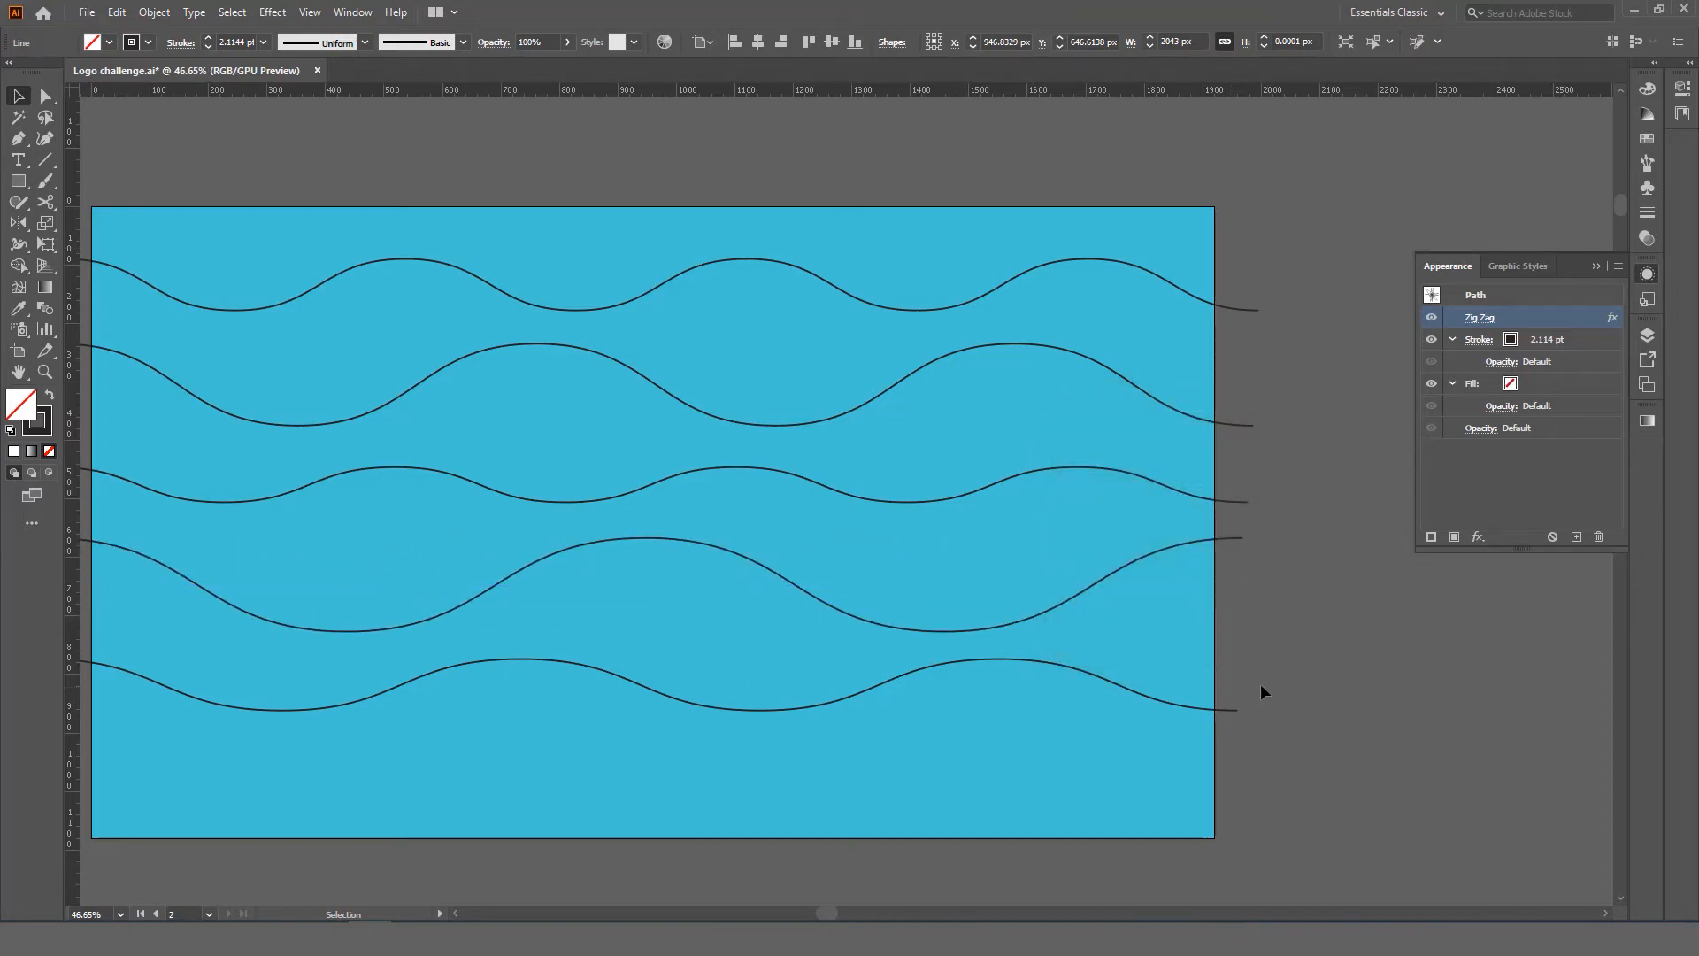
Step: Edit the bottom line's Zig Zag effect to a size of 40 px and apply it
left_click_drag(1266, 674, 1221, 750)
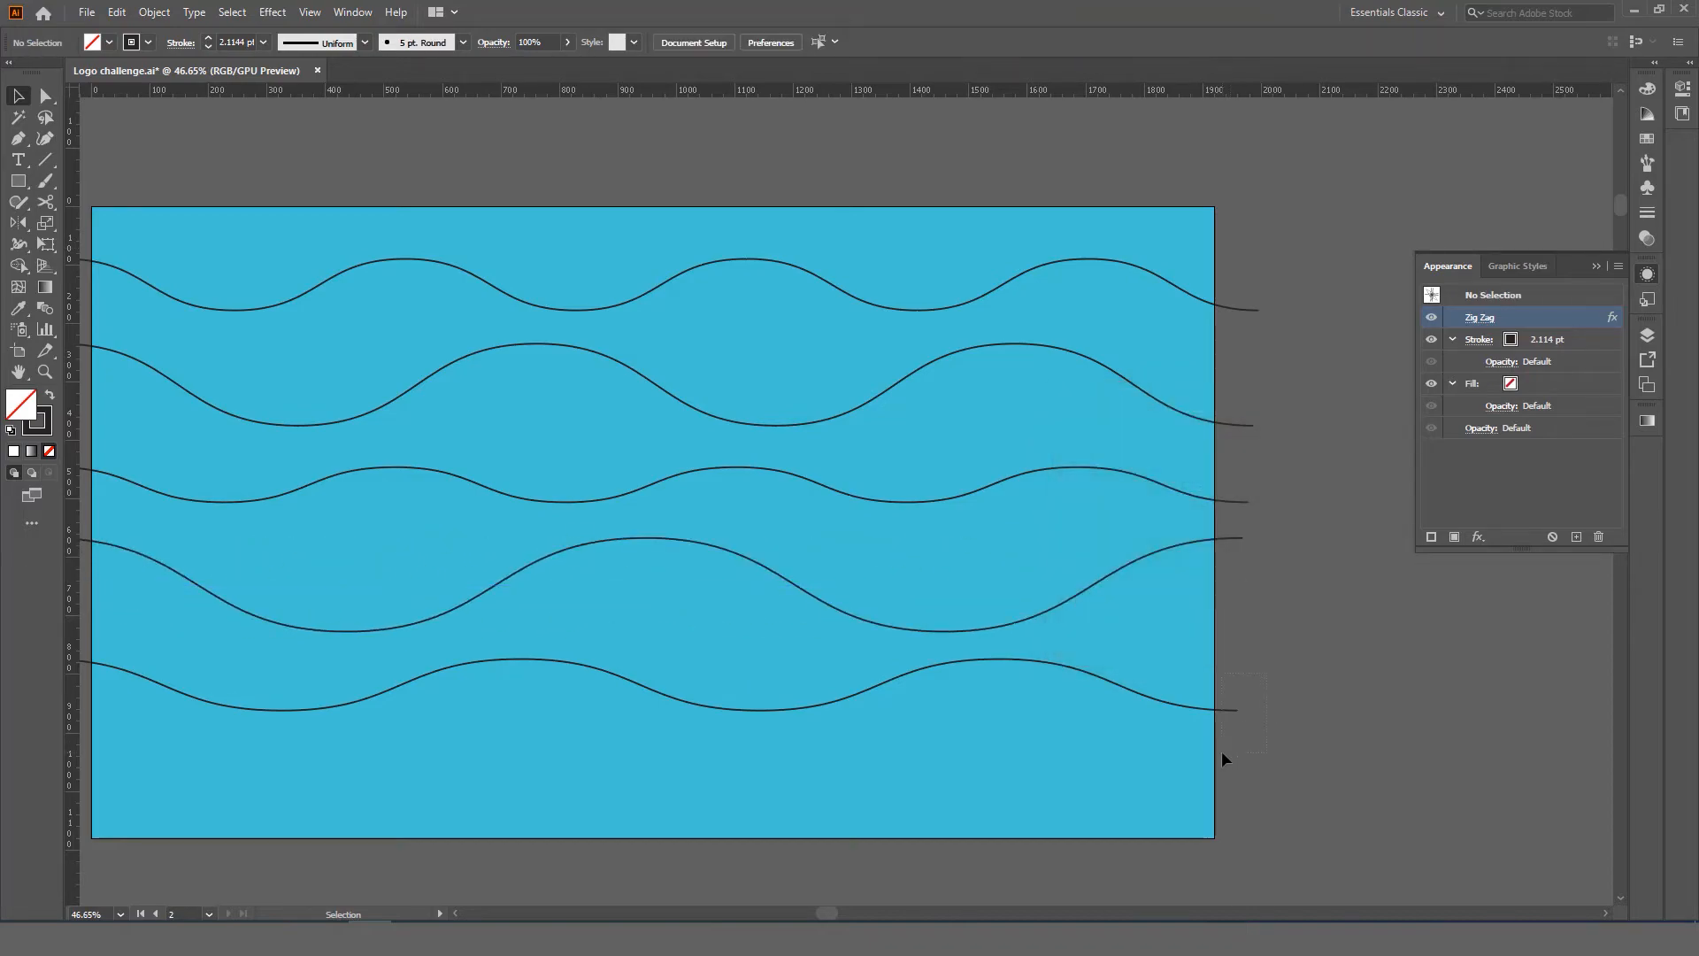
left_click(1480, 321)
key("Down")
key("Down")
key("Down")
key("Down")
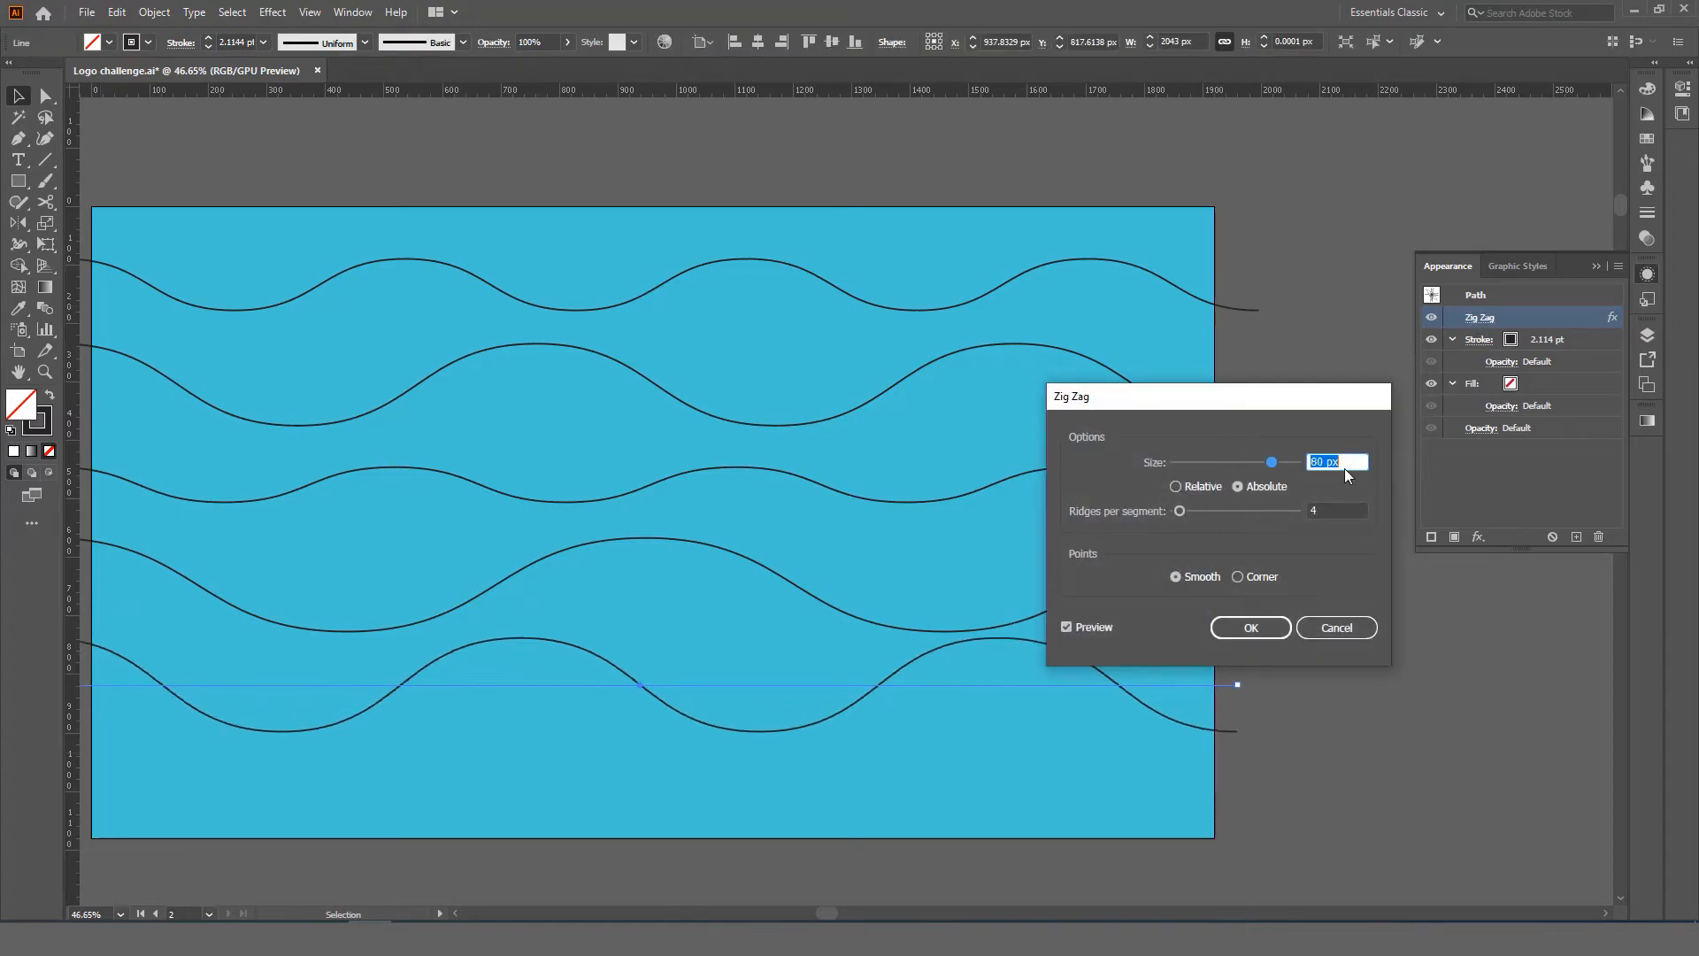
left_click(1324, 509)
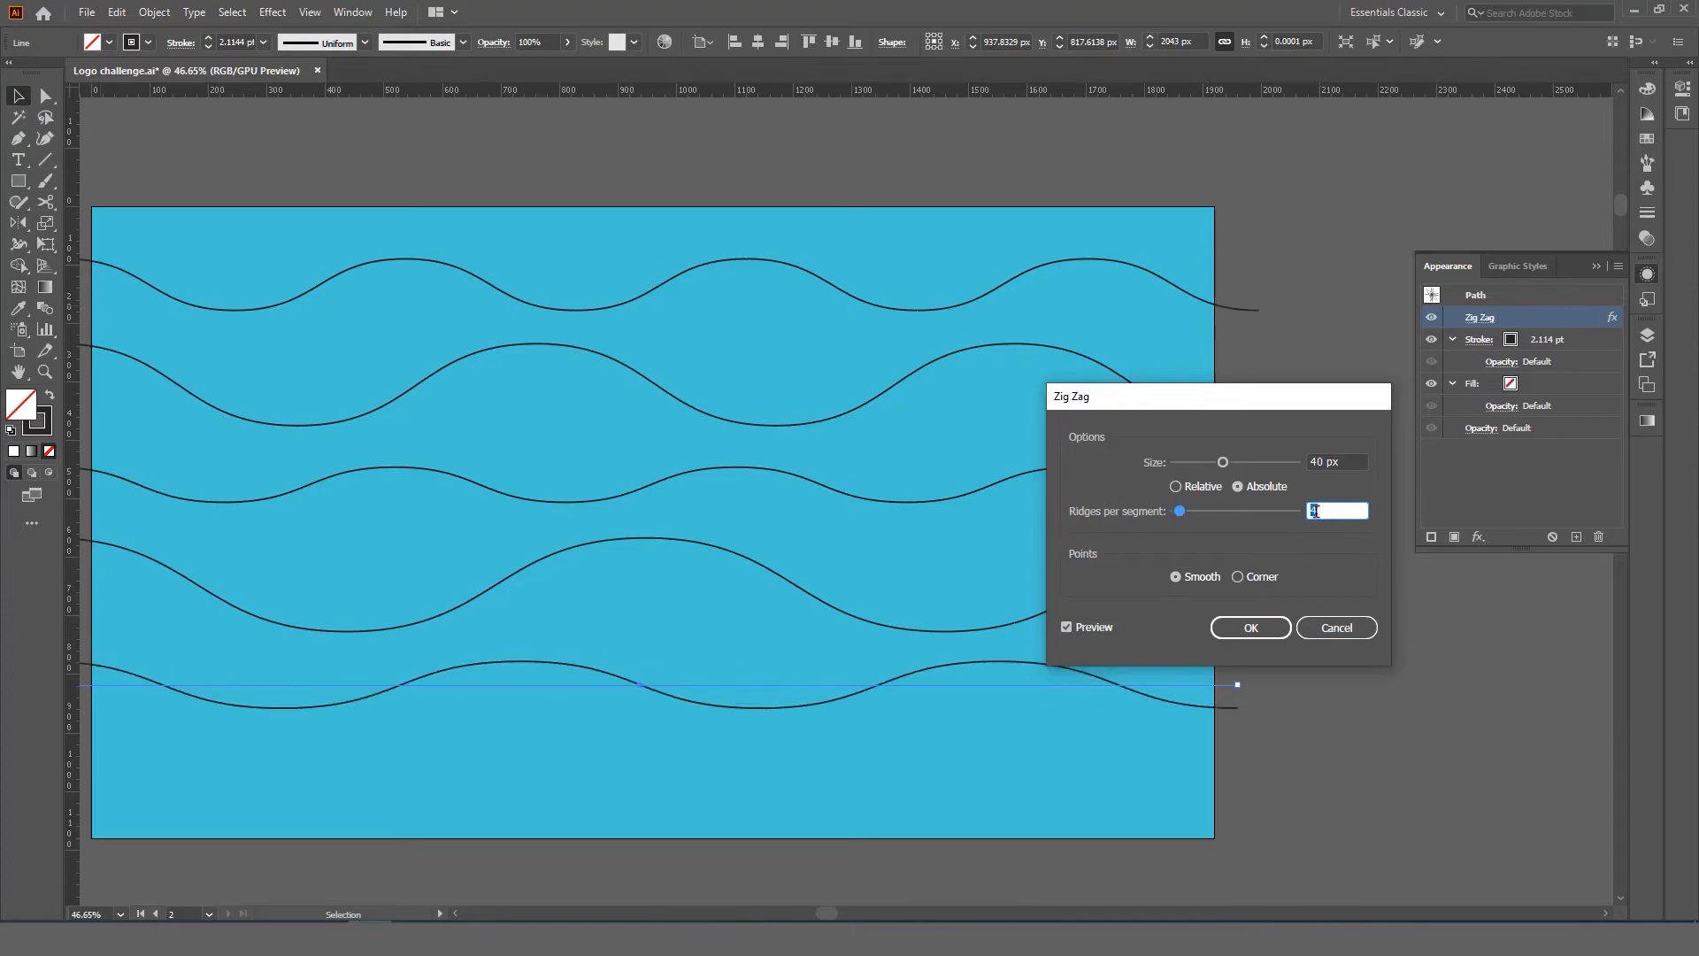
left_click(1251, 623)
Step: Select all five wavy lines and expand their appearance into editable paths
key("space")
left_click_drag(917, 560, 991, 559)
key("z")
mouse_move(1043, 502)
left_mouse_down()
mouse_move(873, 497)
mouse_move(1064, 508)
left_mouse_up()
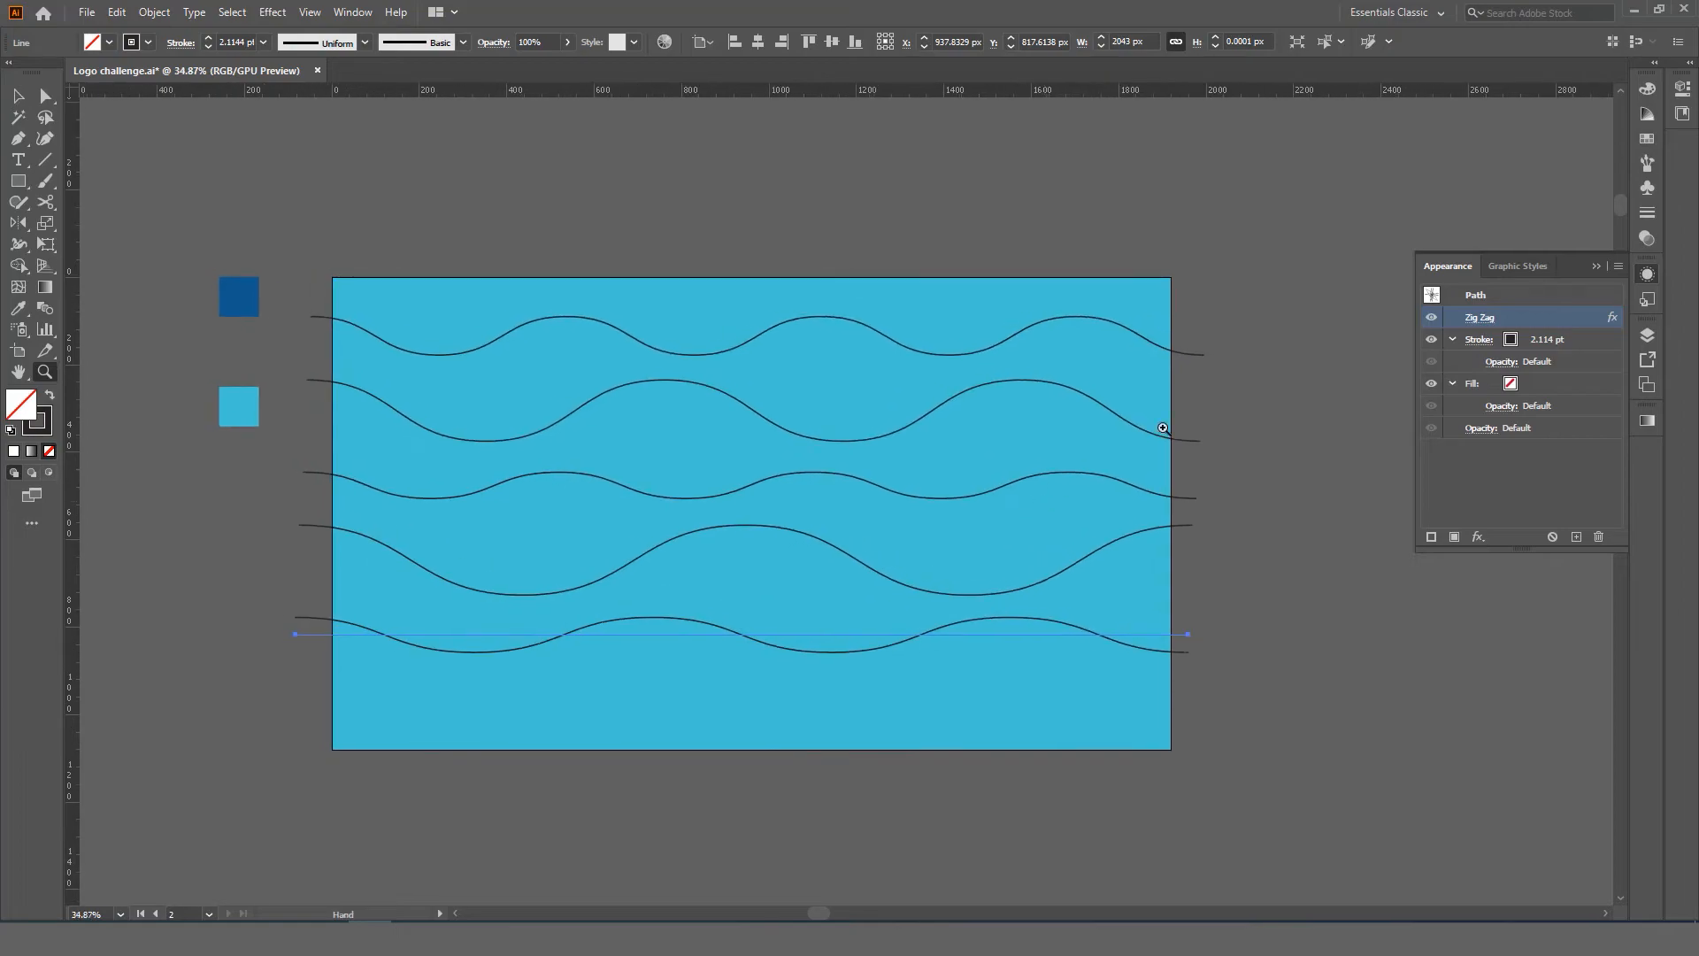
key("v")
left_click(1271, 304)
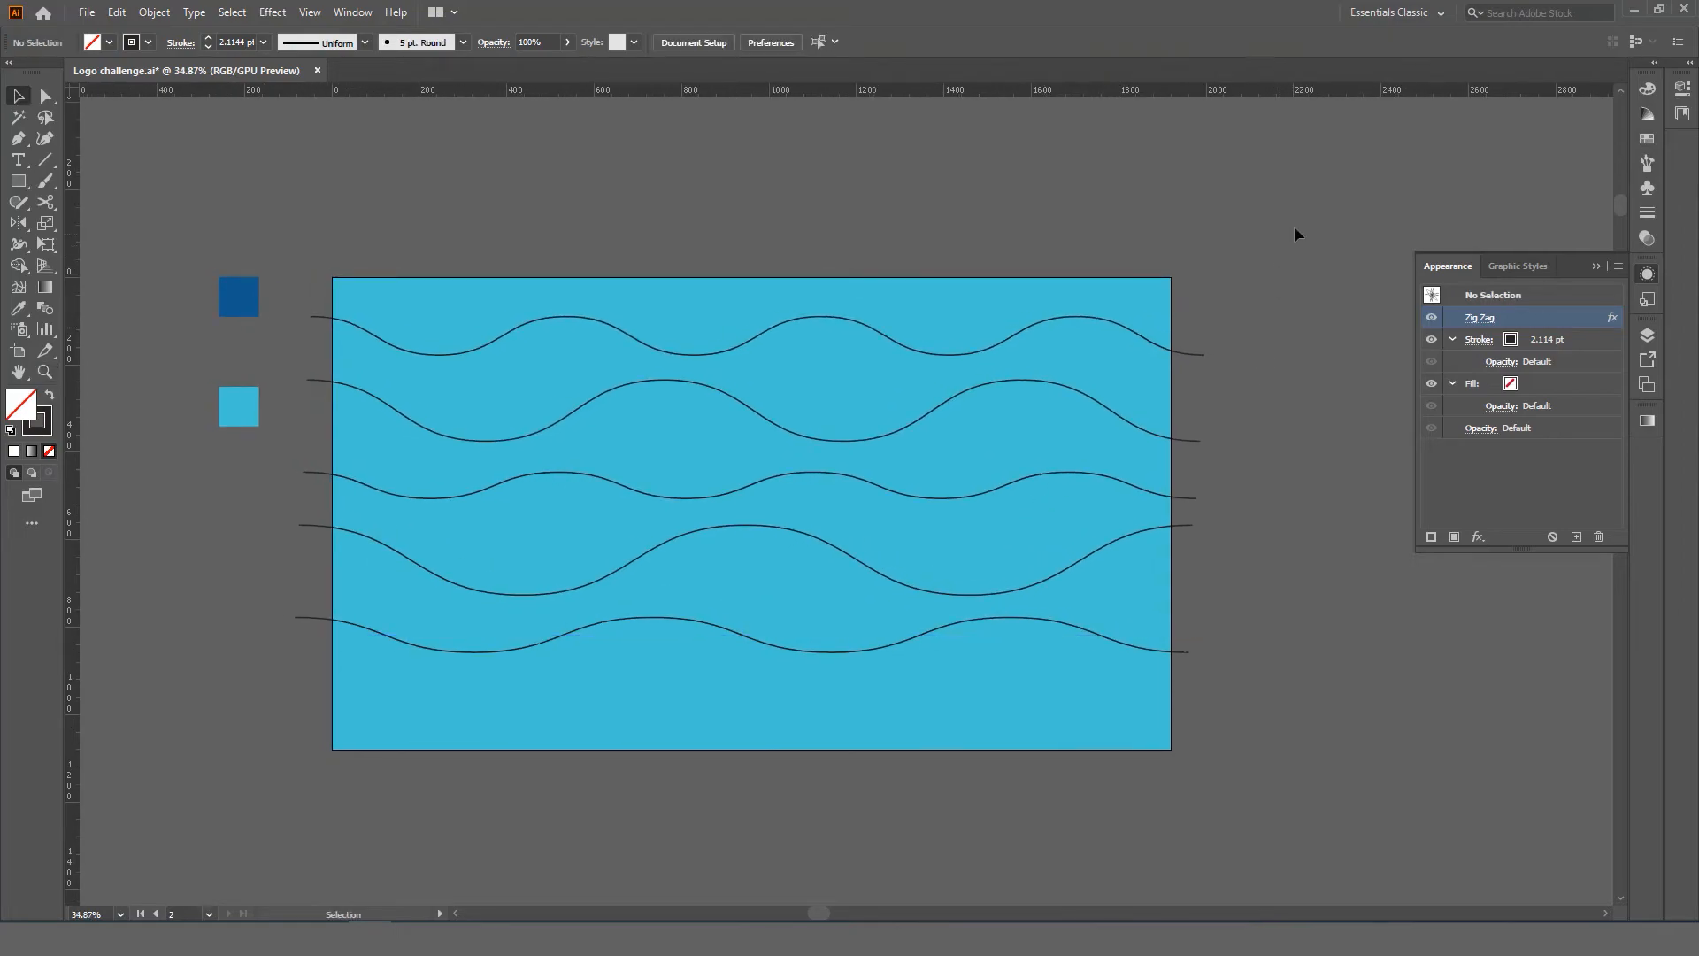
left_click_drag(1181, 743, 1182, 743)
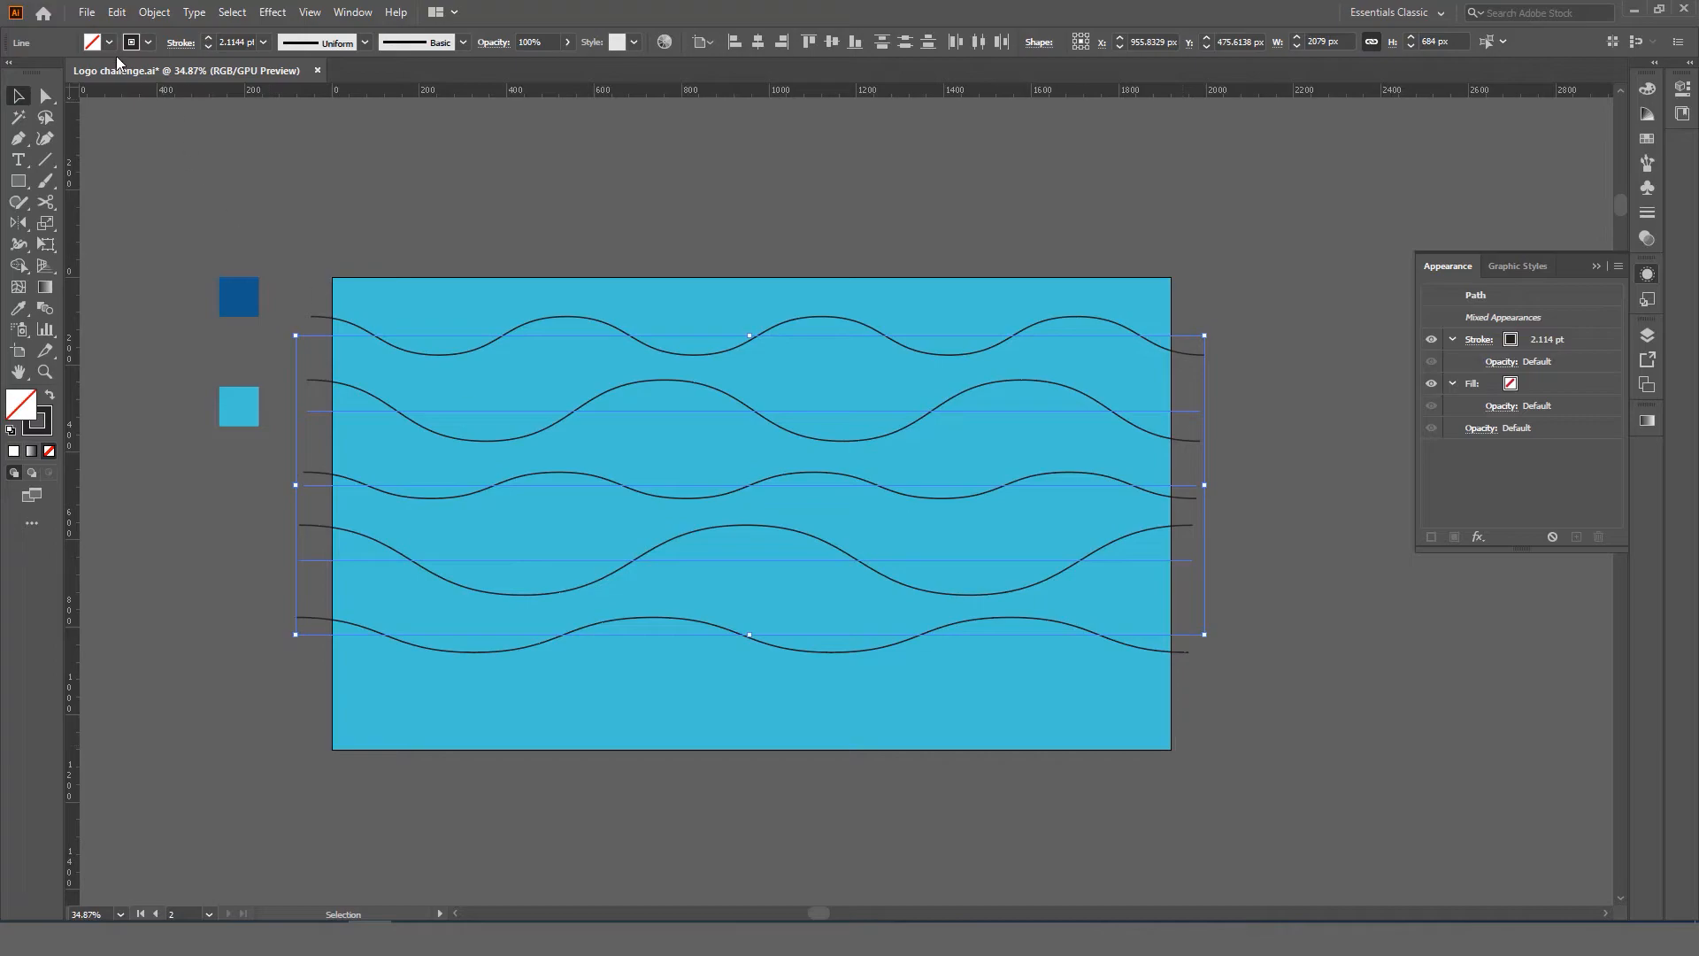
left_click(154, 12)
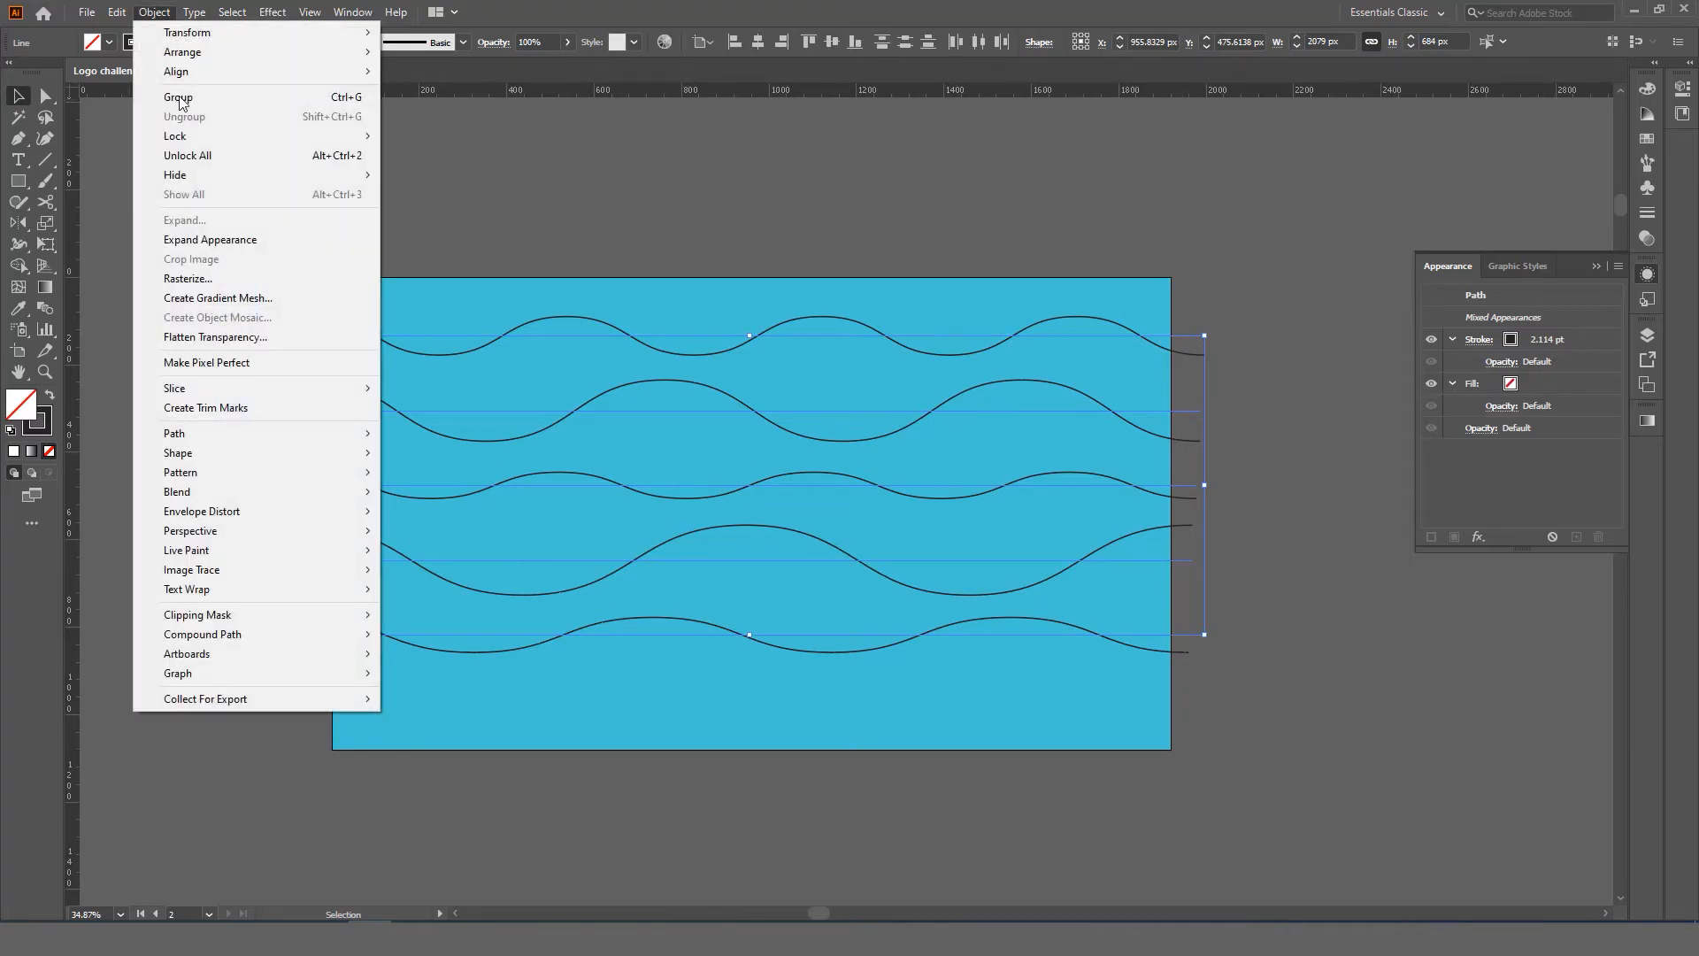
left_click(217, 239)
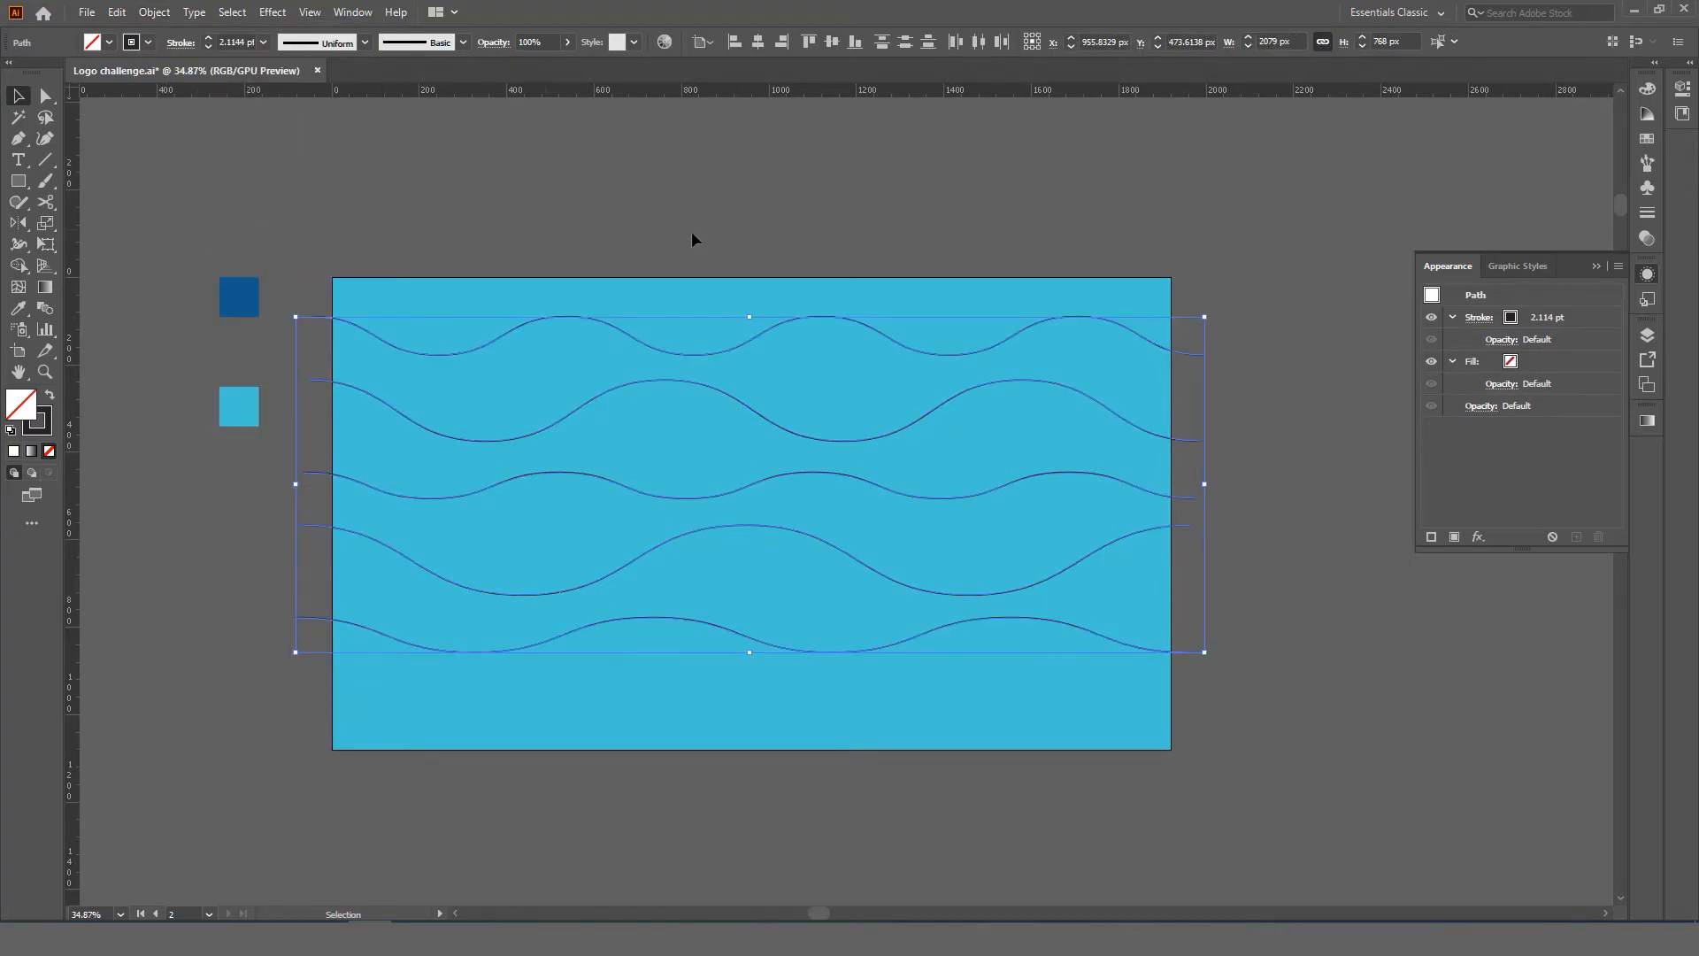
Step: Select the background with all five wavy lines and split it along the lines into six separate wave bands using Shape Builder
left_click(405, 183)
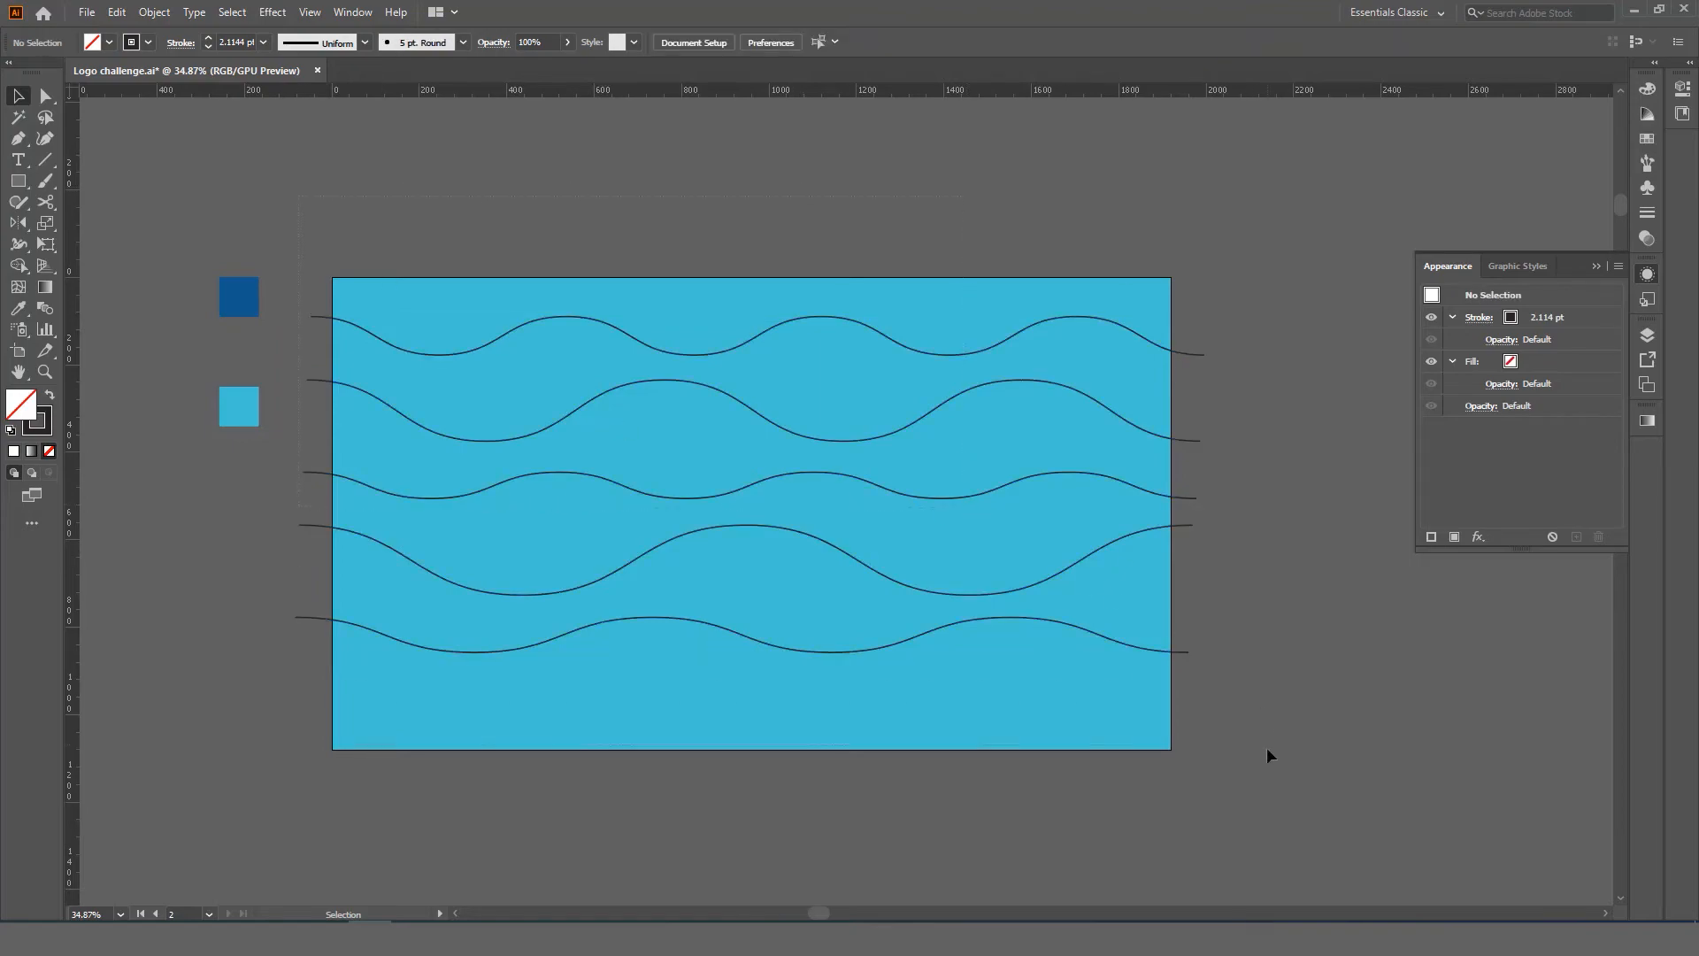
left_click_drag(299, 195, 1267, 749)
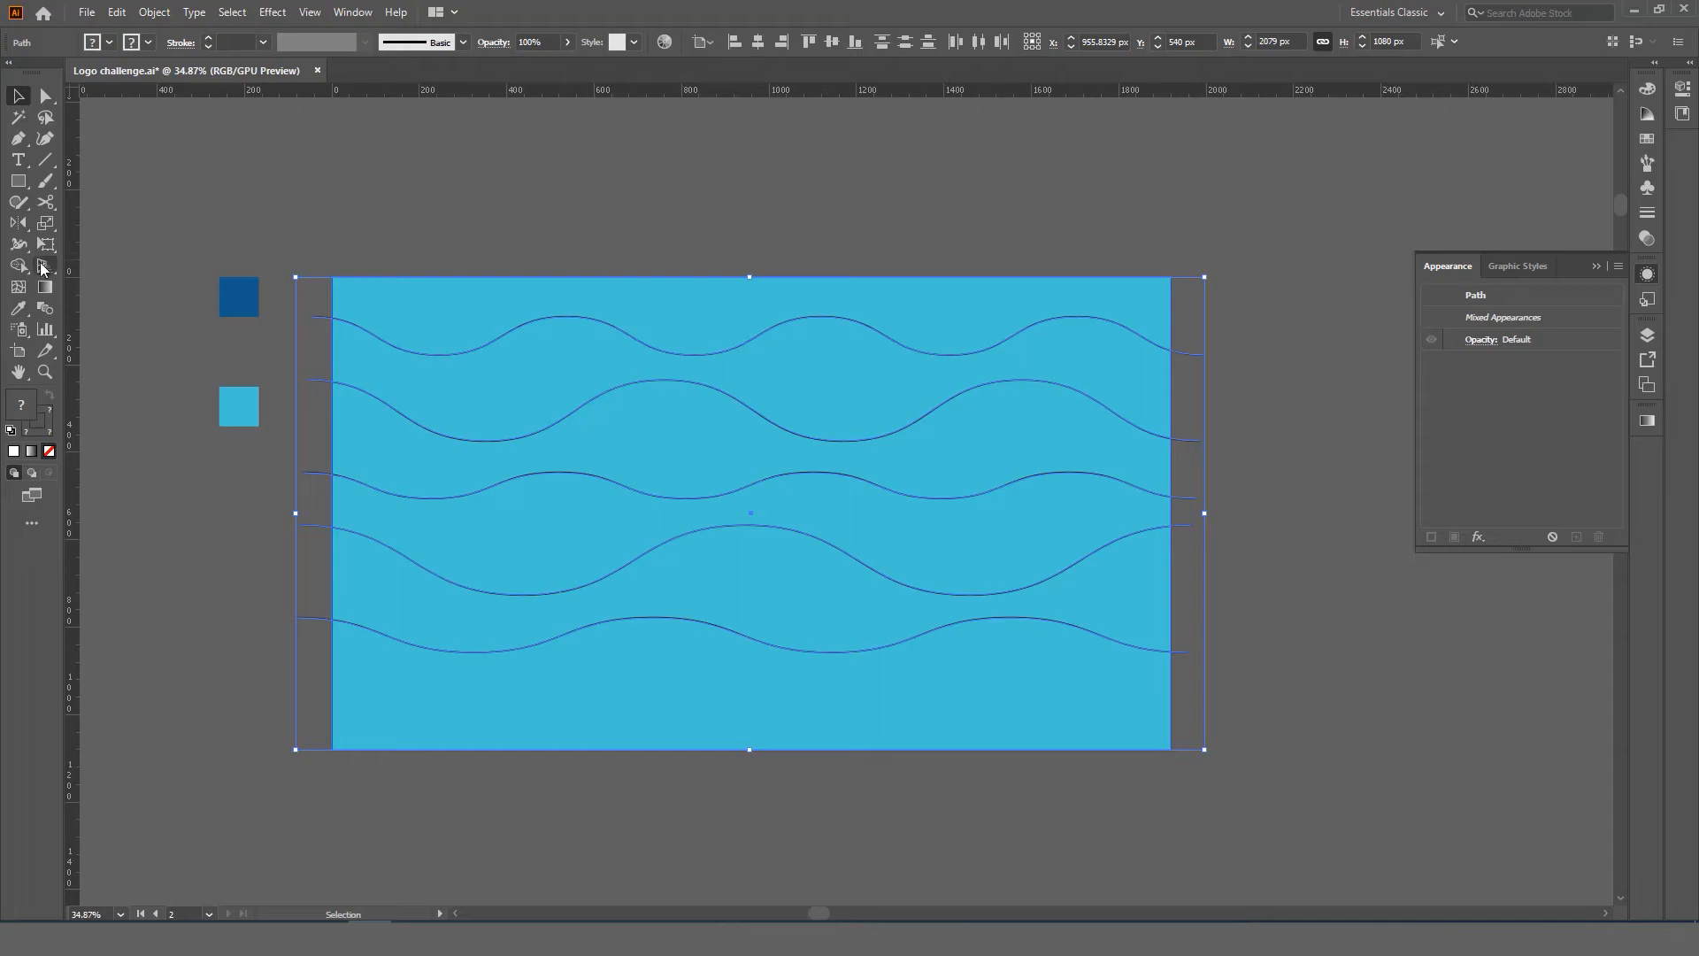
left_click_drag(18, 266, 86, 270)
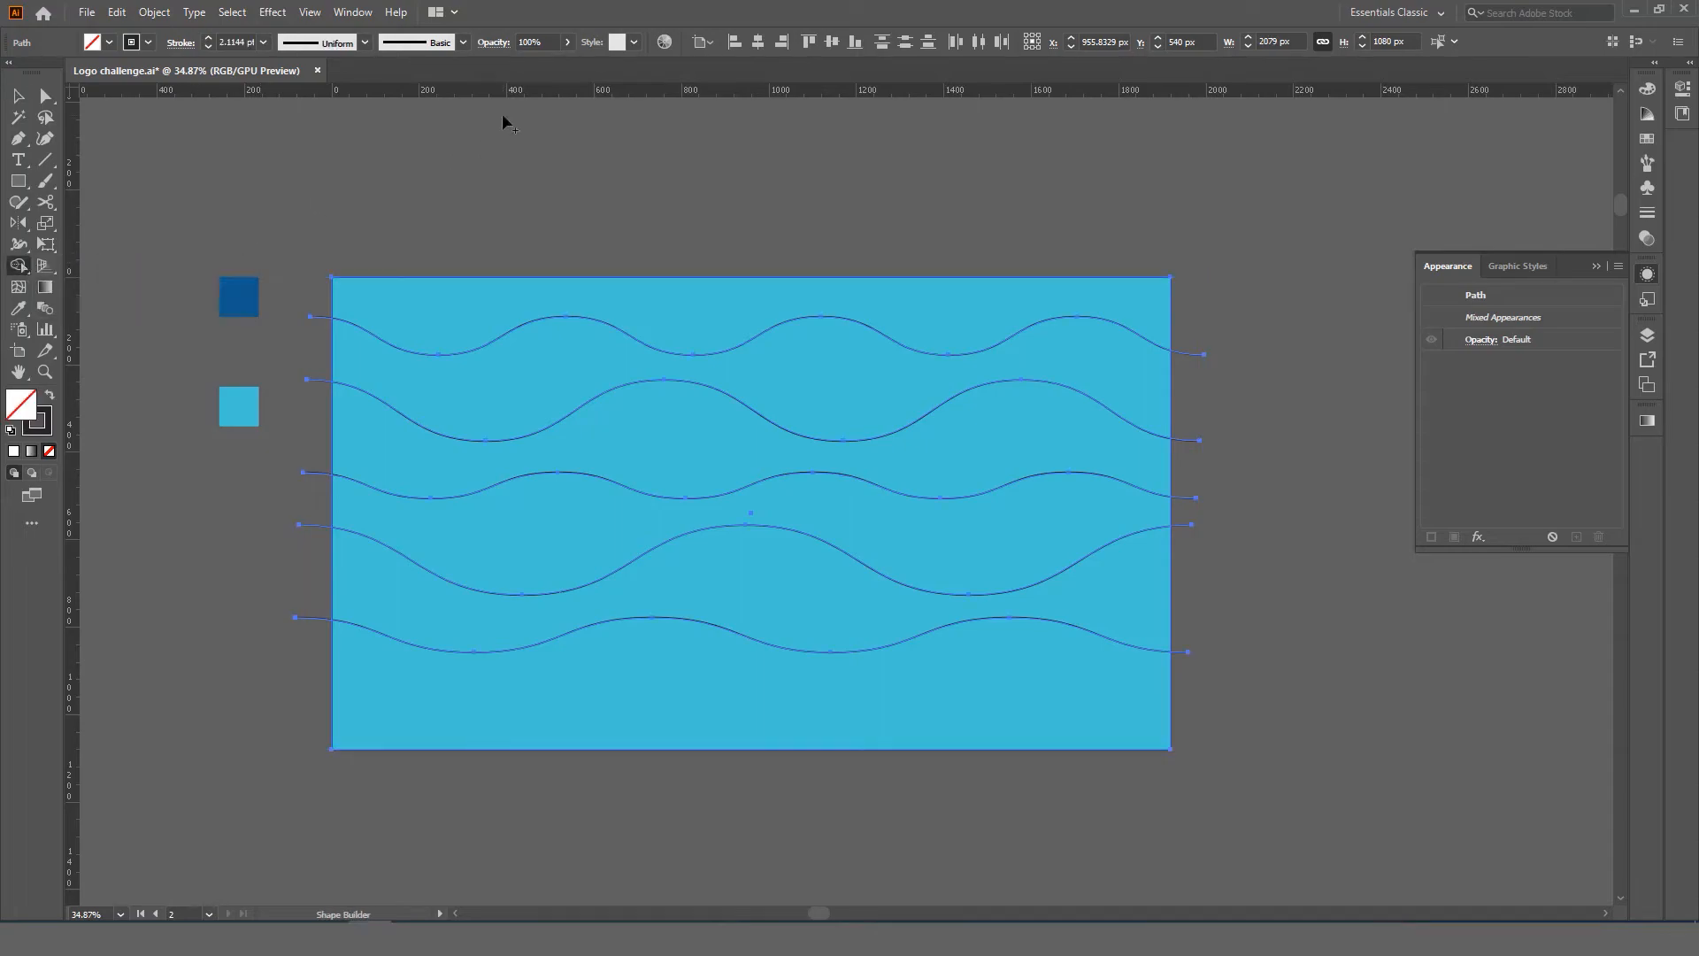
left_click(451, 311, "alt")
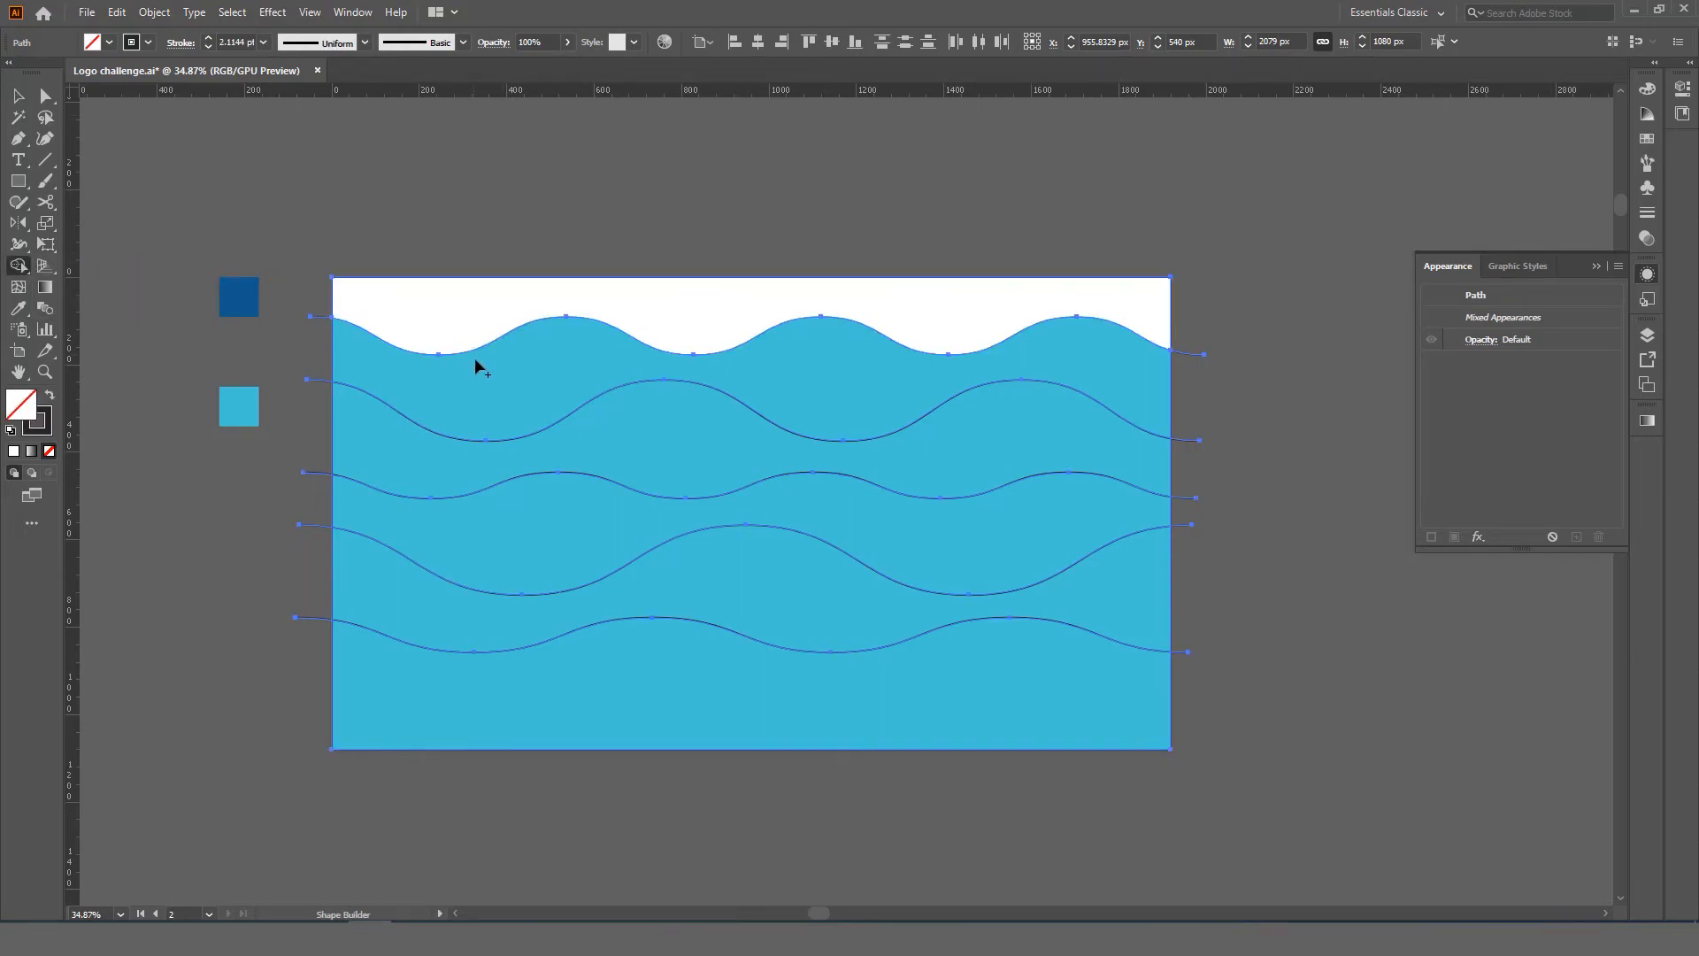
left_click(503, 430, "alt")
left_click(582, 430, "alt")
left_click(580, 536, "alt")
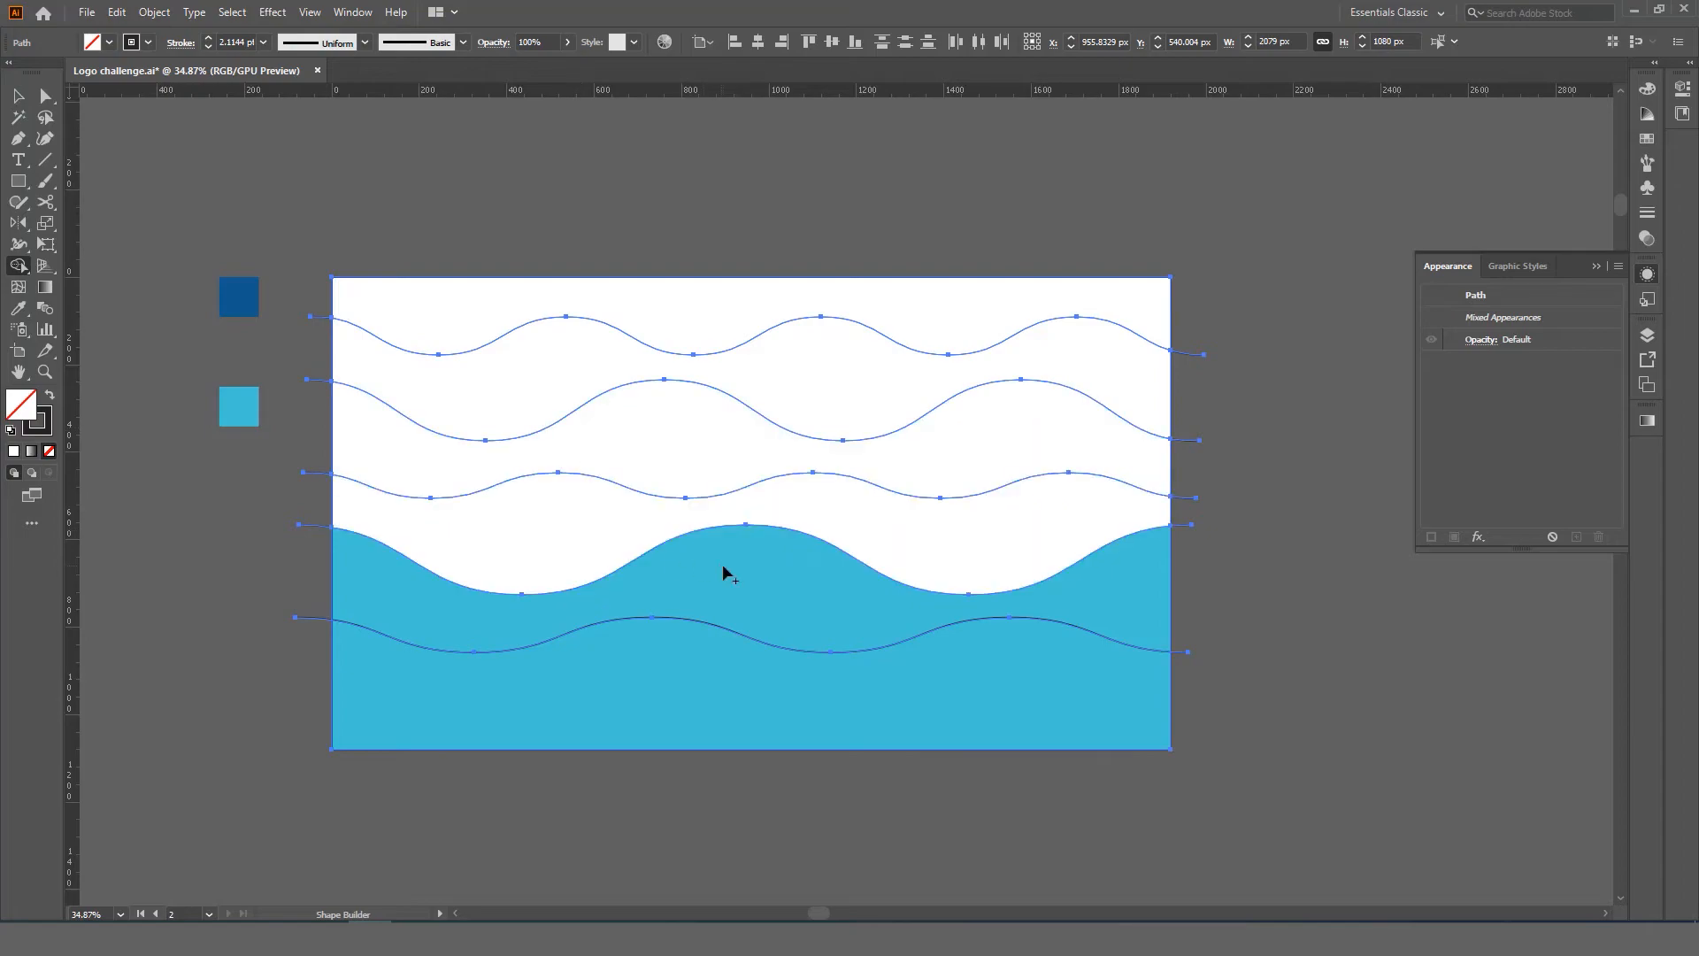
left_click(725, 570, "alt")
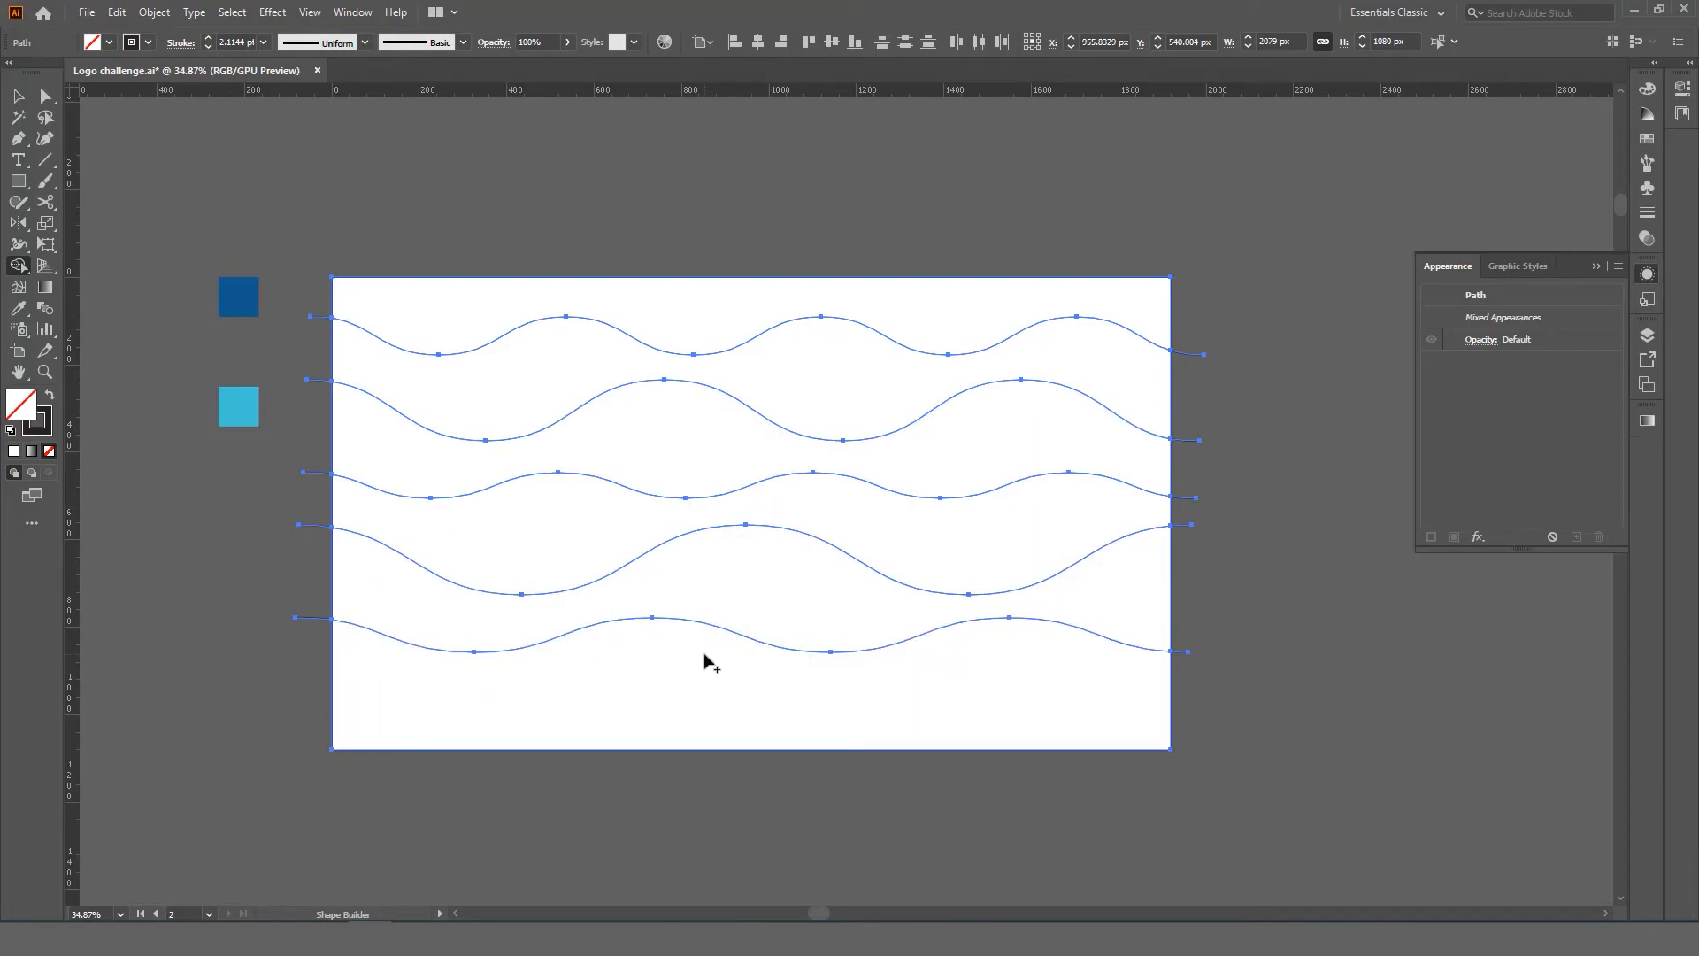
Step: Delete the leftover line ends sticking out beyond both sides of the artboard
left_click(18, 96)
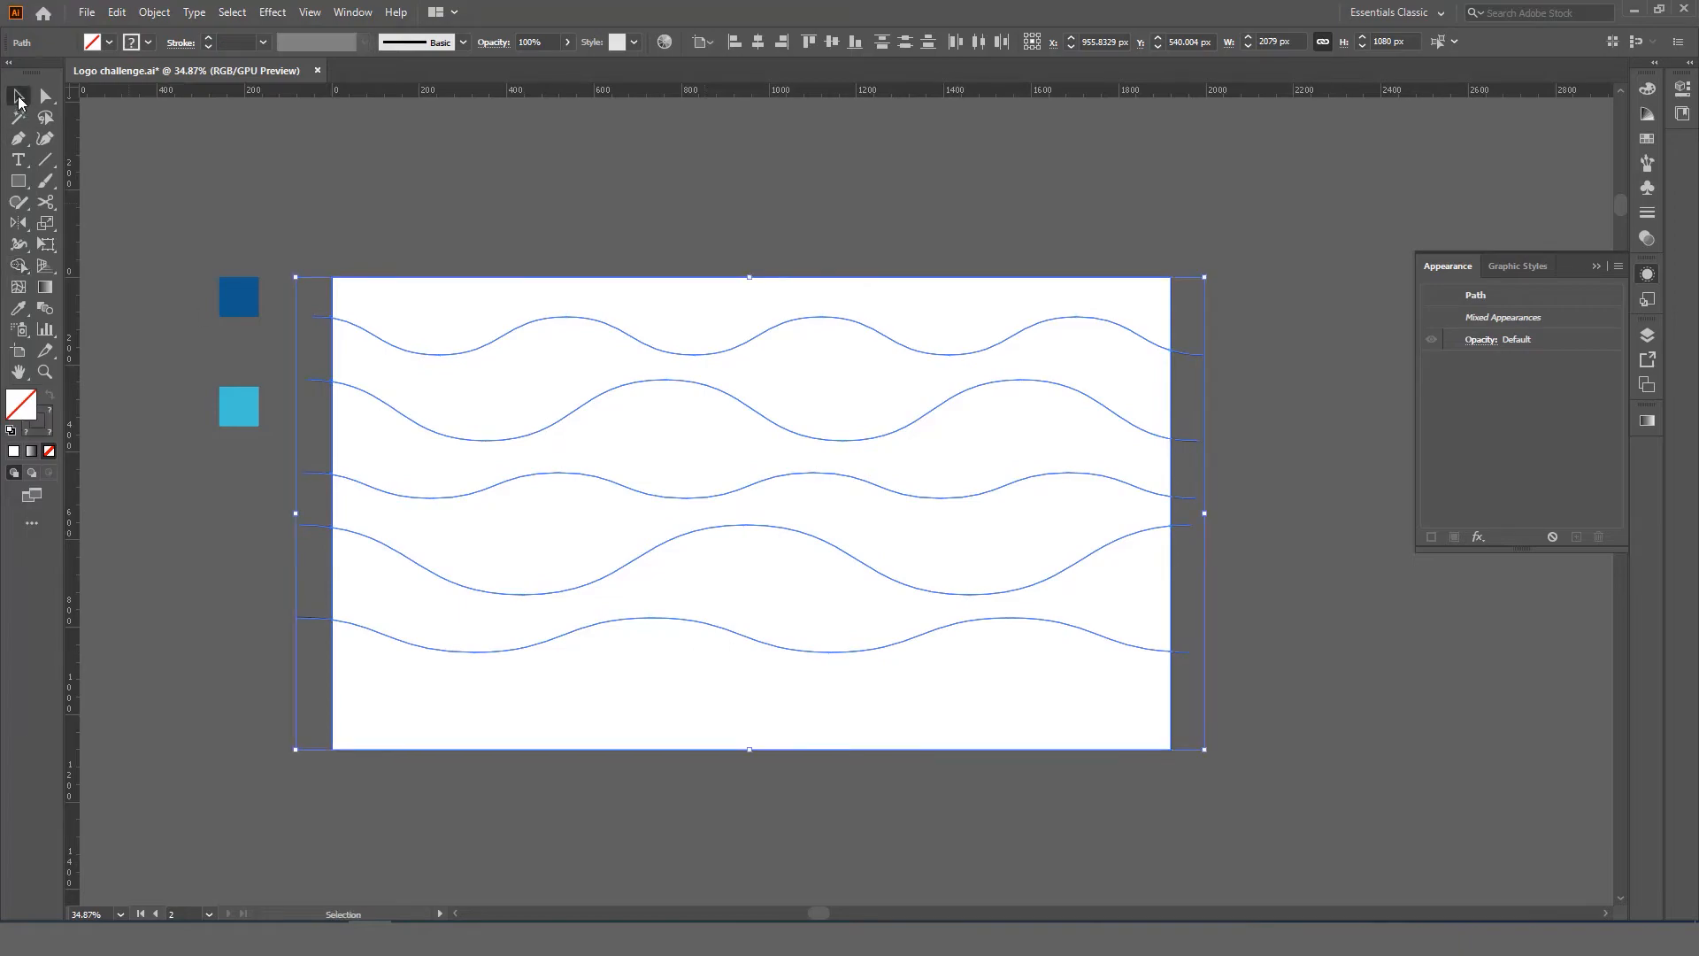
left_click(289, 250)
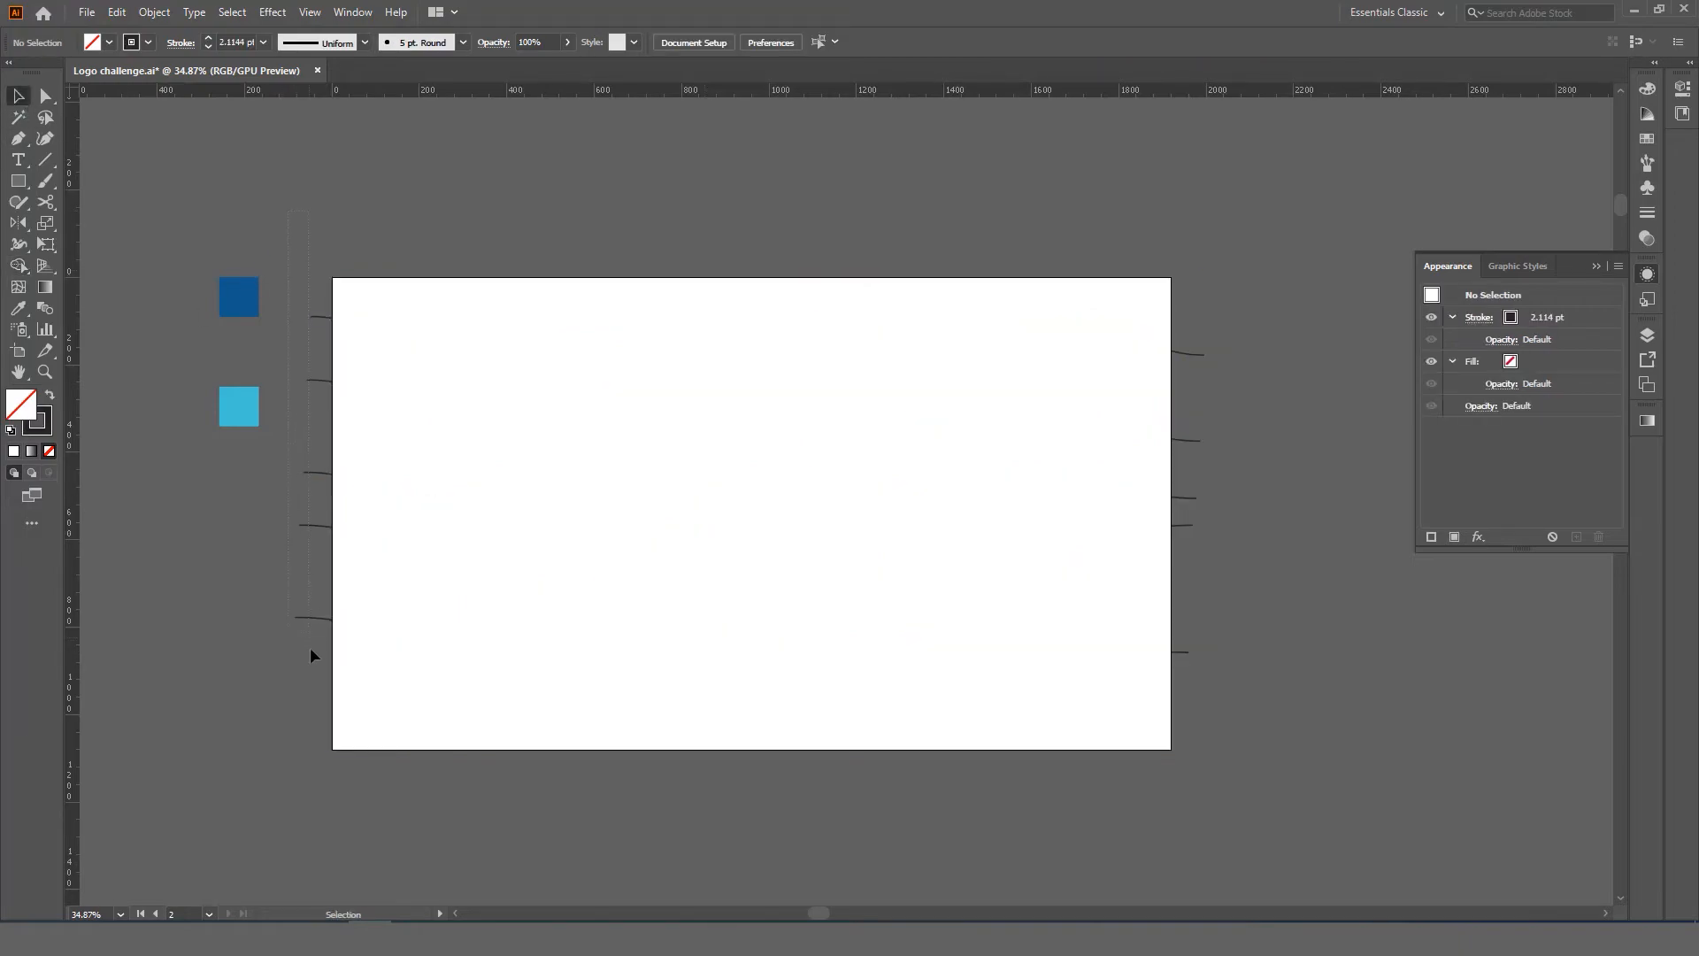
left_click_drag(310, 655, 330, 652)
key("Delete")
left_click_drag(310, 297, 323, 342)
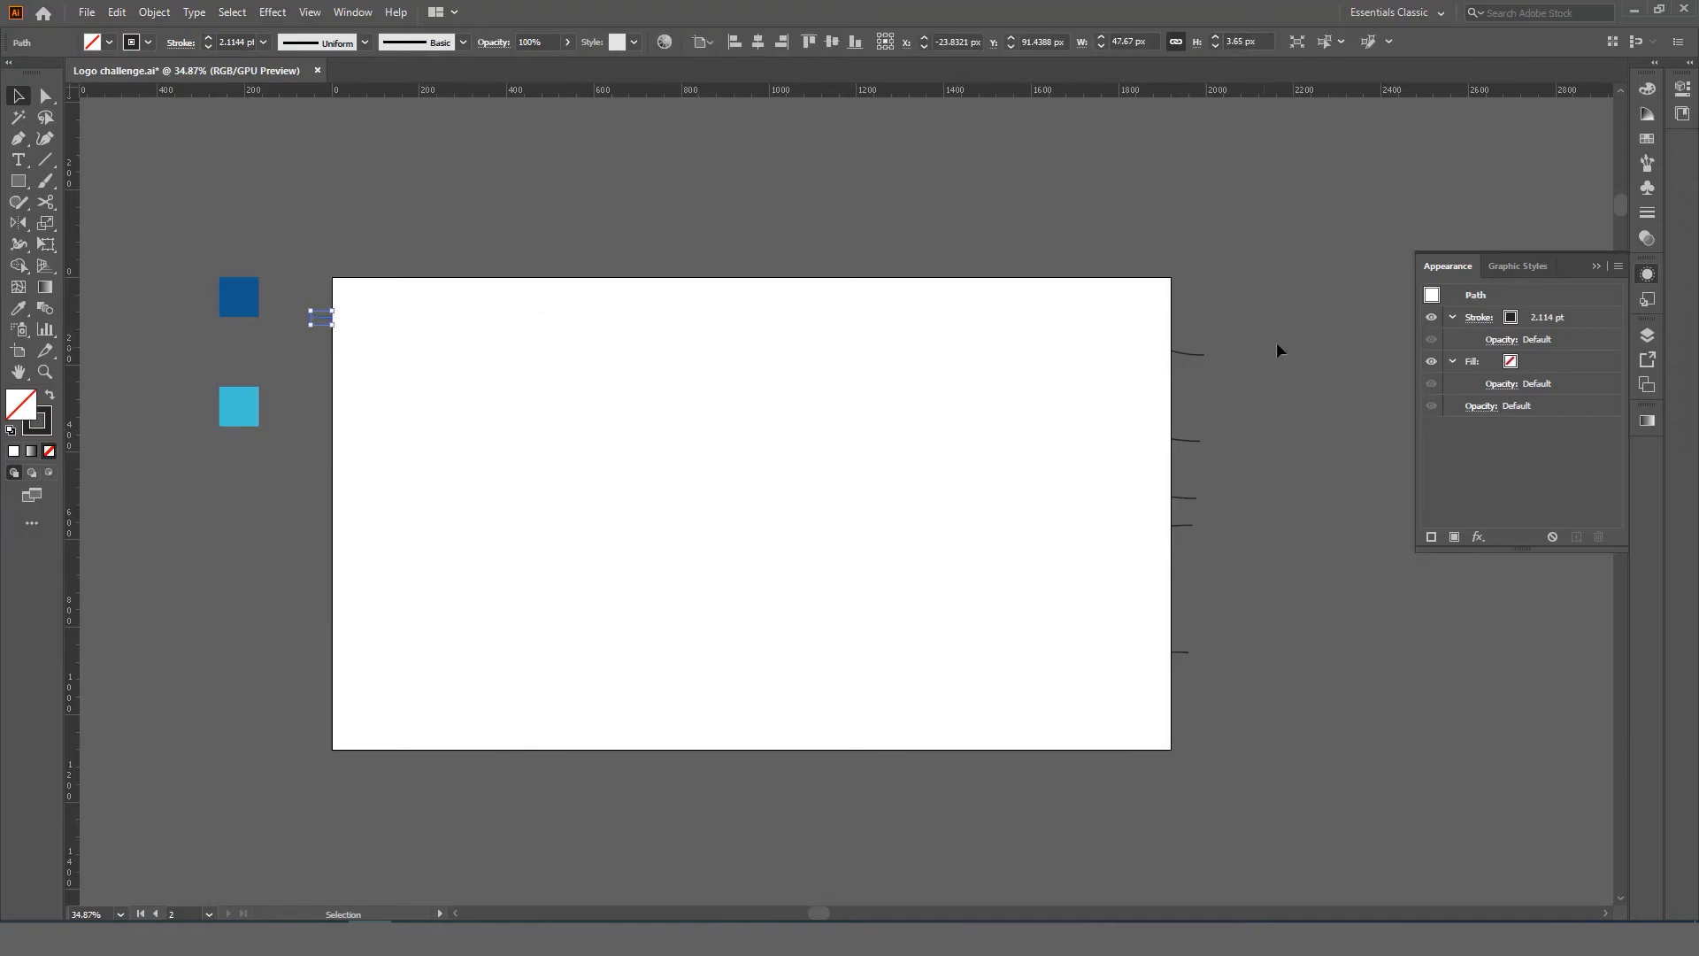
key("Delete")
left_click_drag(1187, 720, 1299, 632)
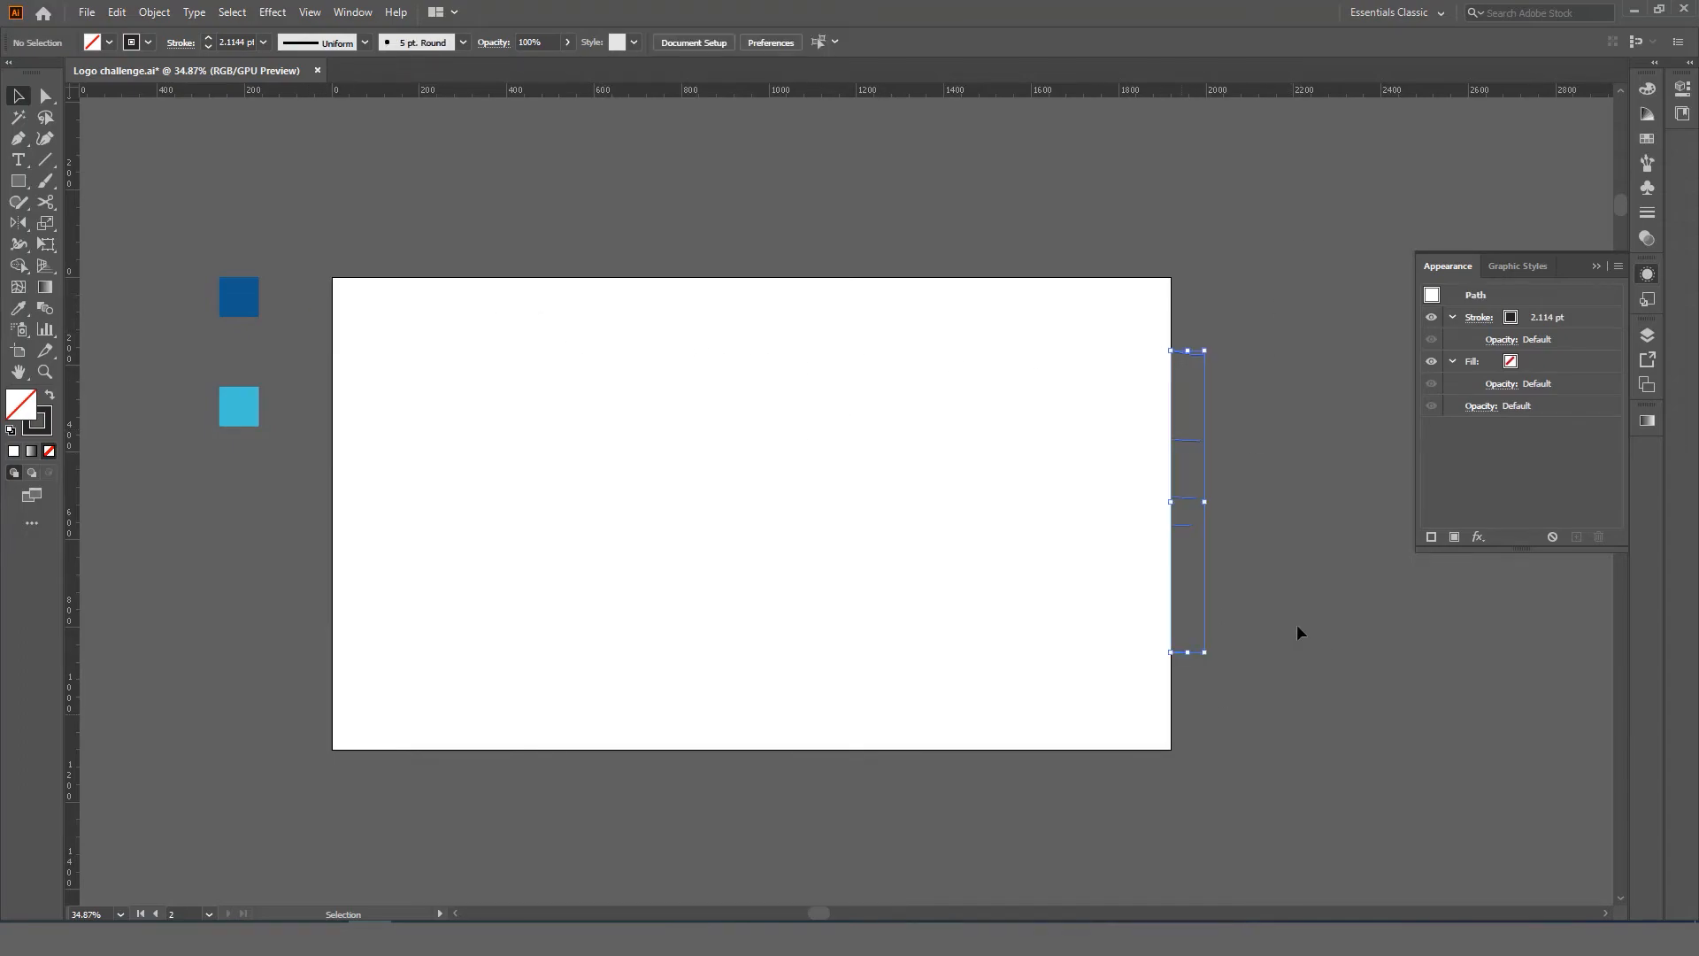
key("Delete")
Step: Examine the hex colour codes of the dark blue and light blue swatch squares
left_click(232, 300)
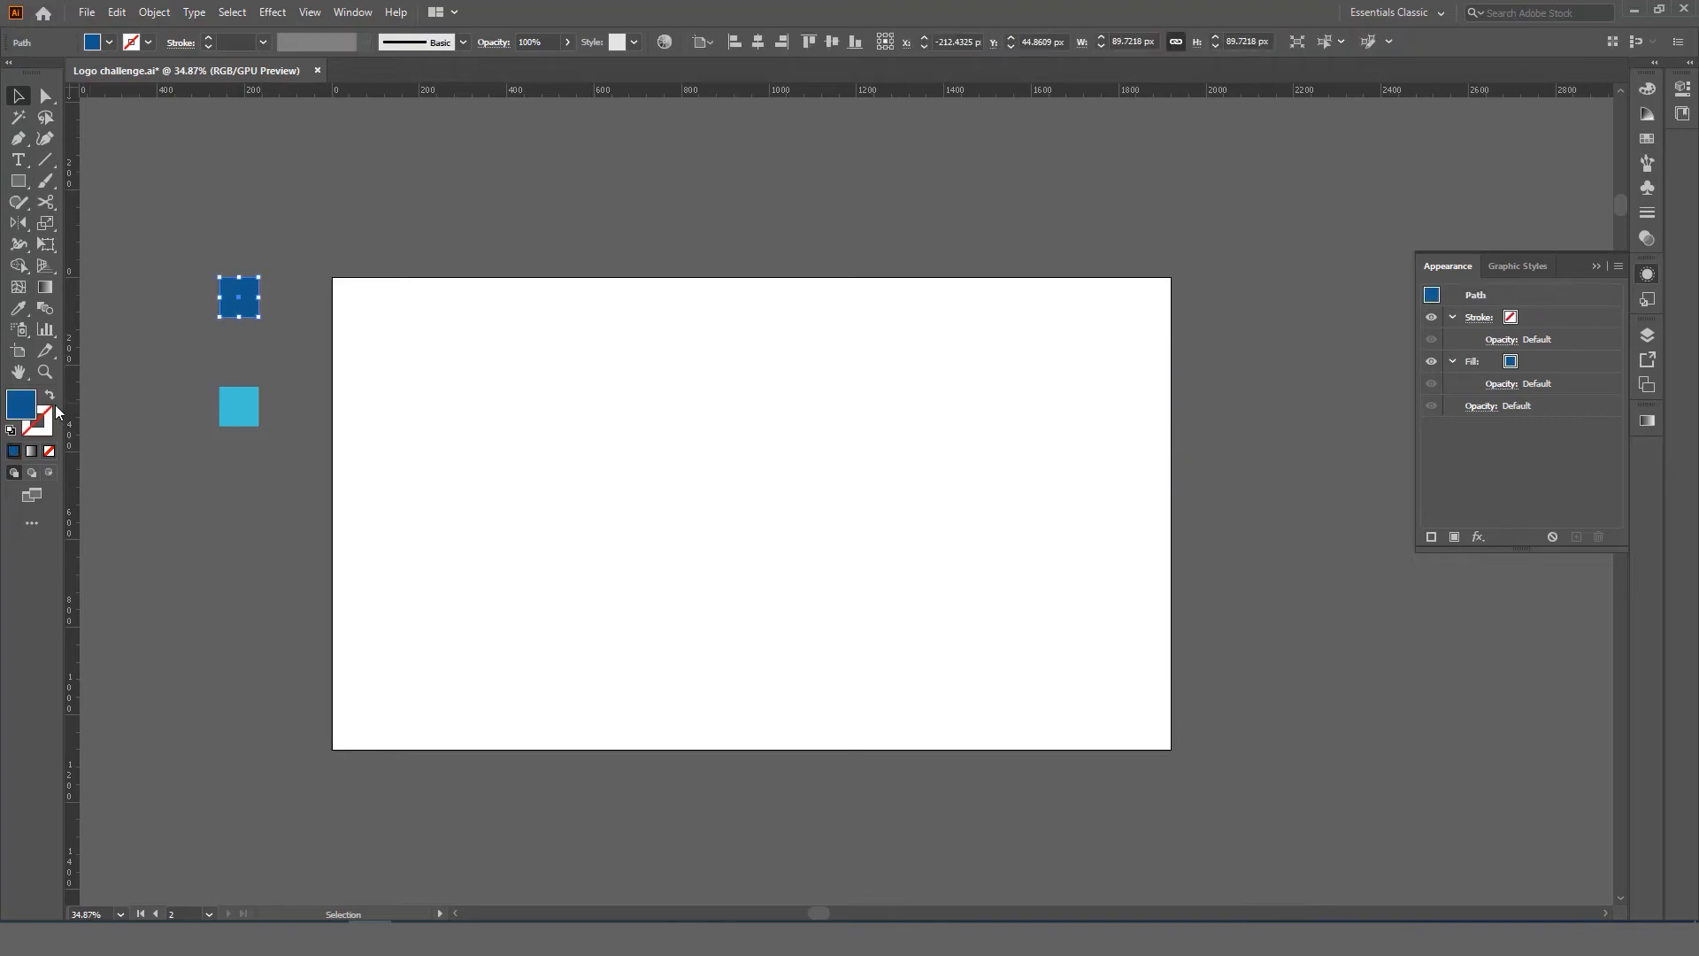
double_click(20, 408)
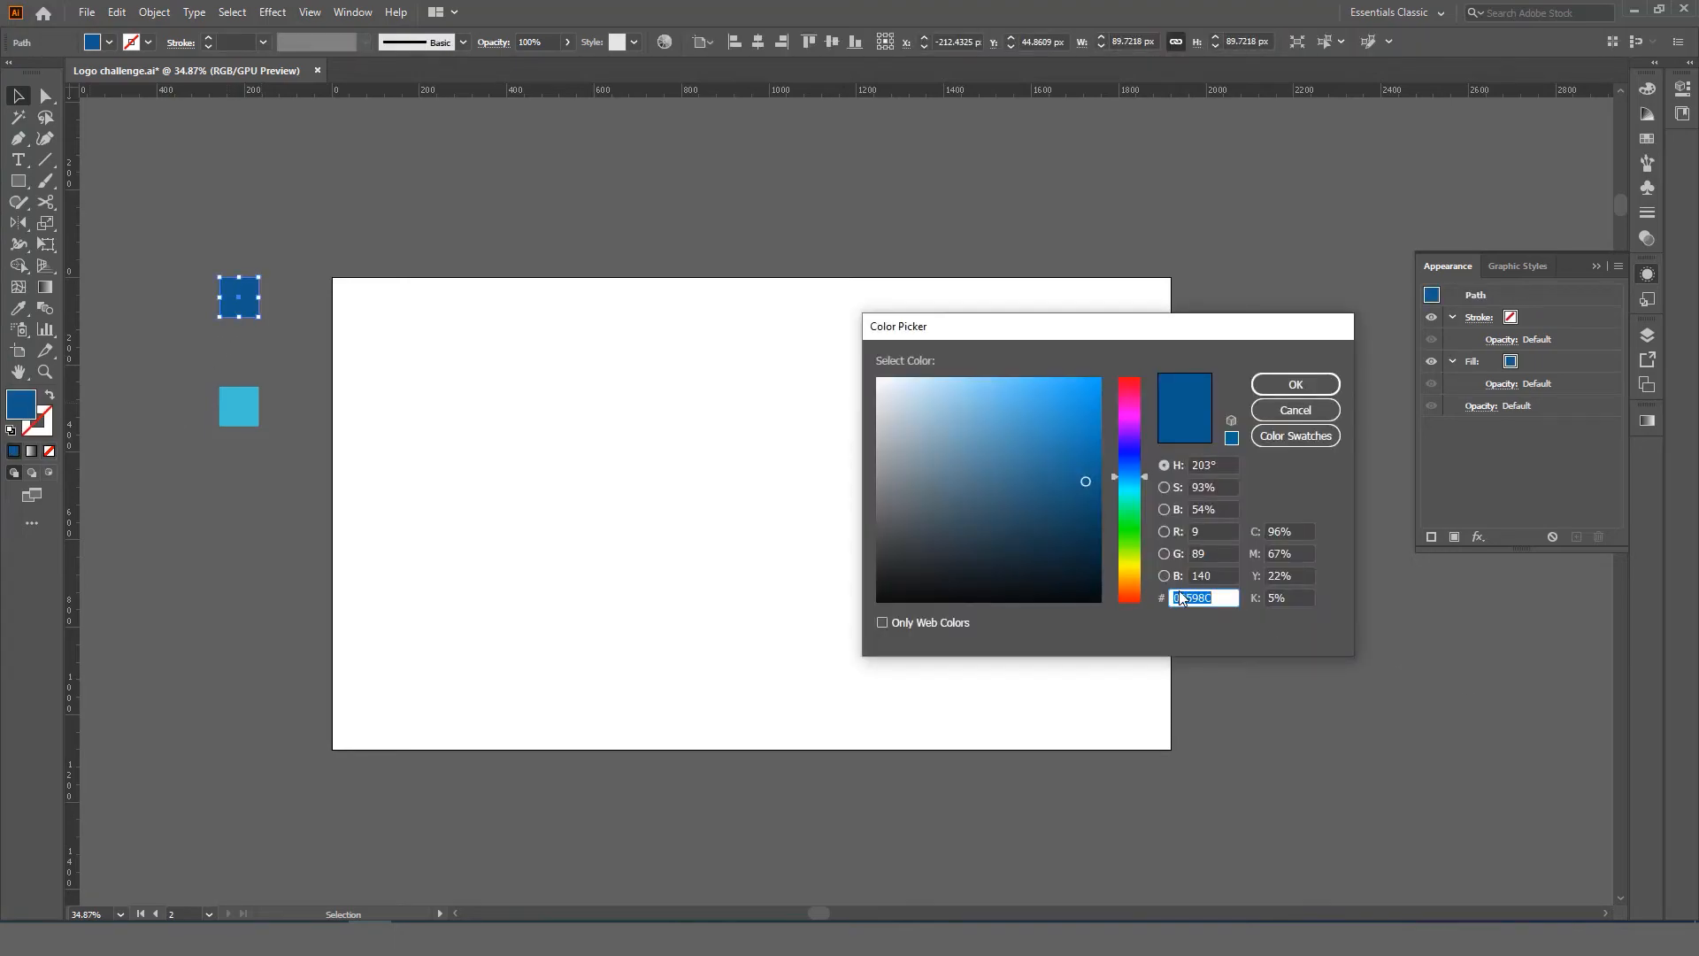
left_click(1182, 599)
key("Return")
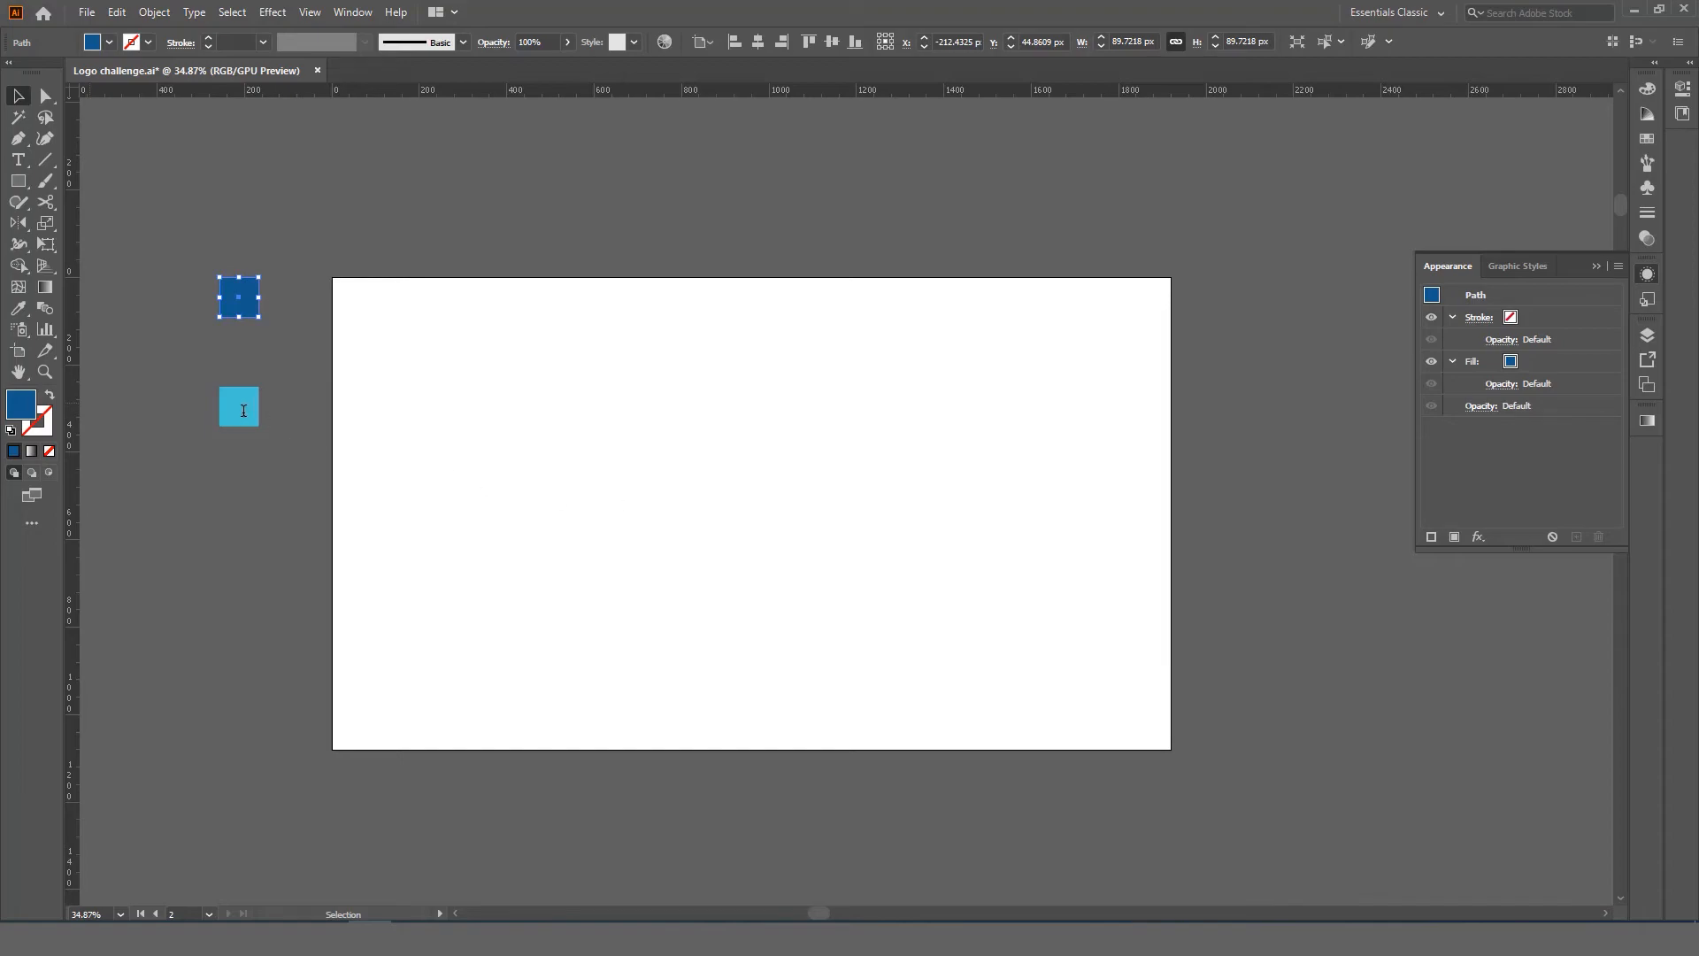
left_click(243, 410)
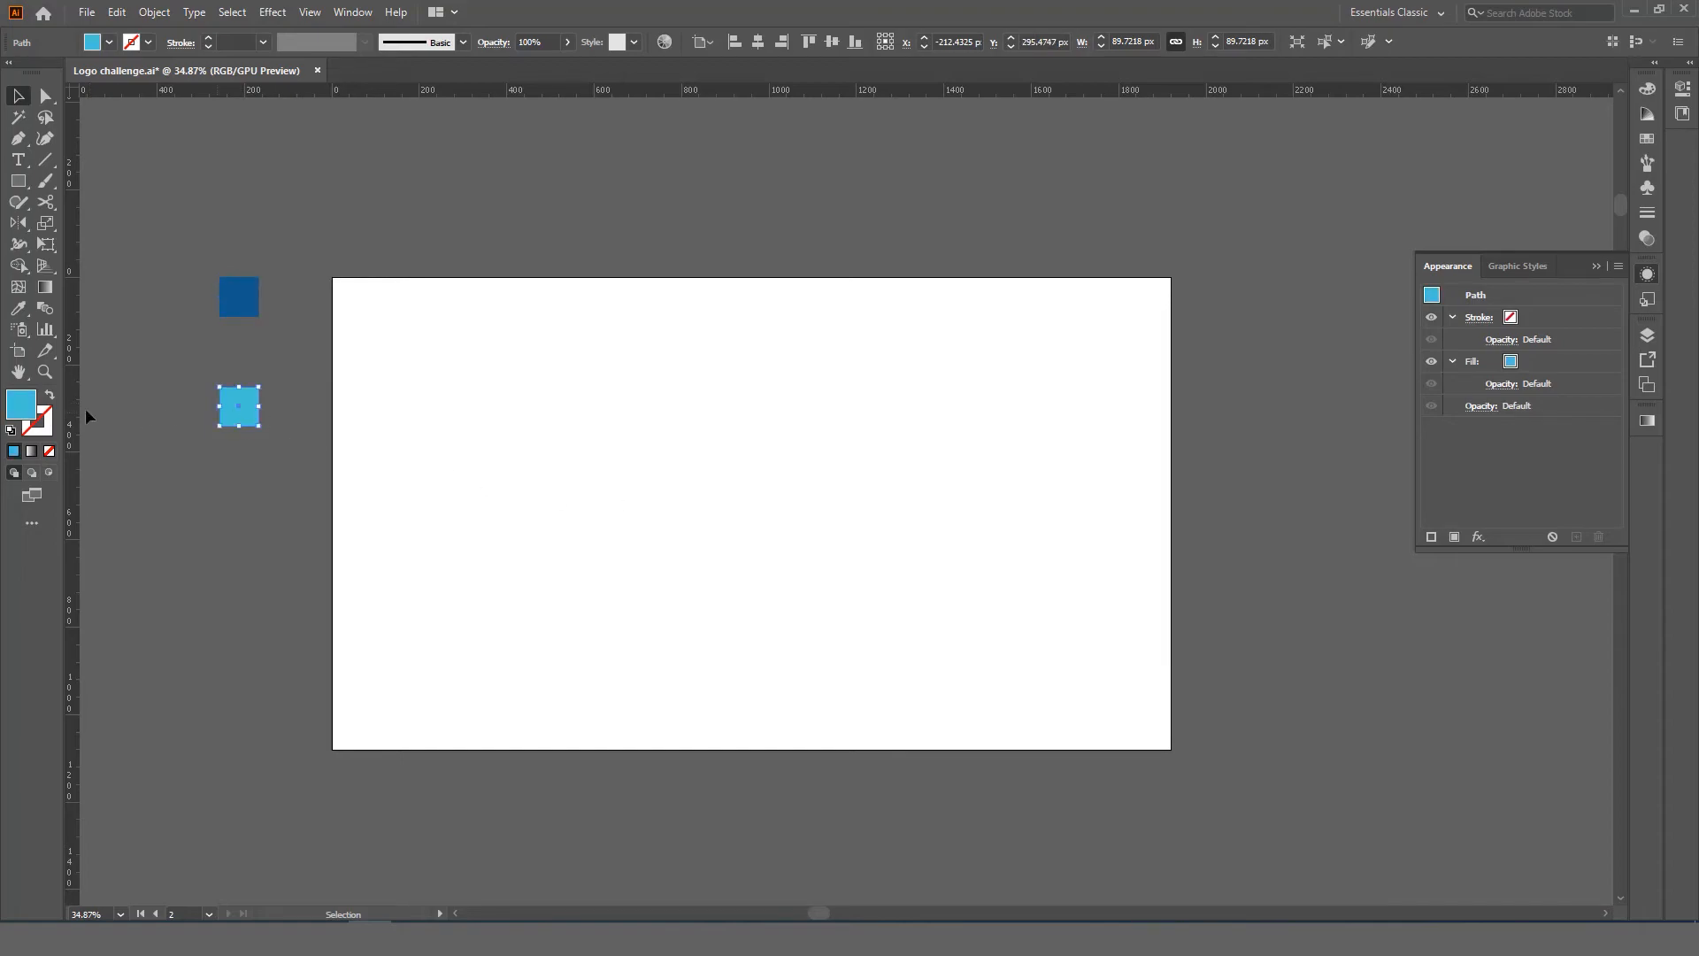
double_click(9, 407)
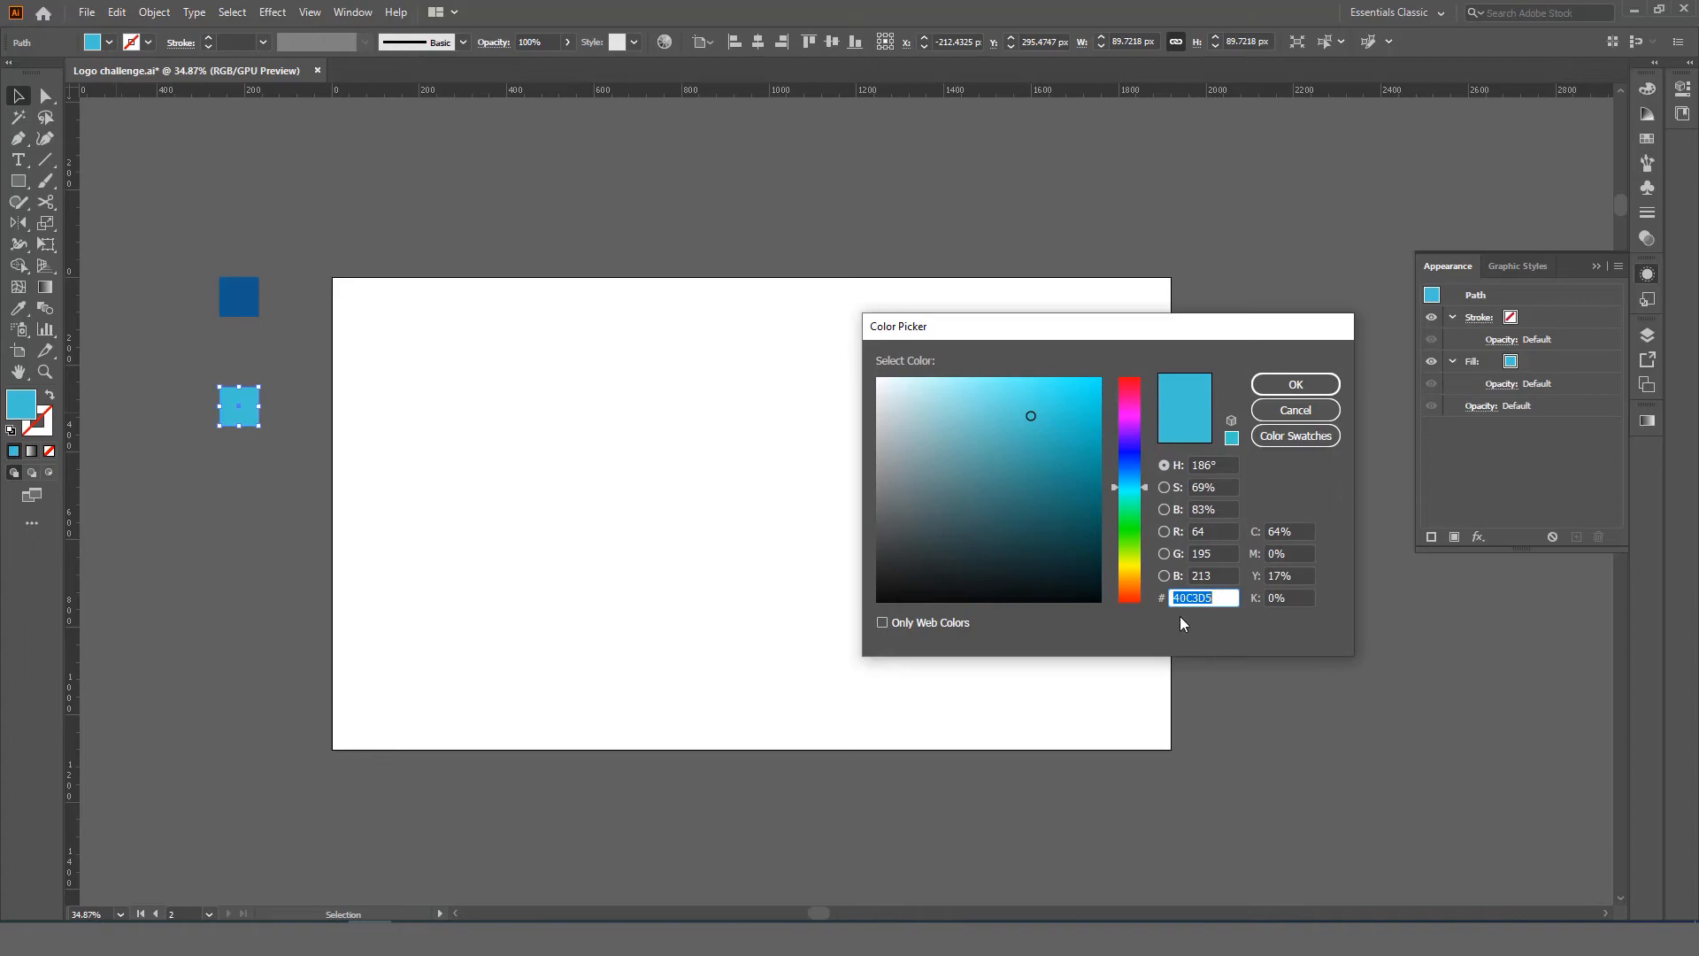
left_click(1217, 598)
key("Return")
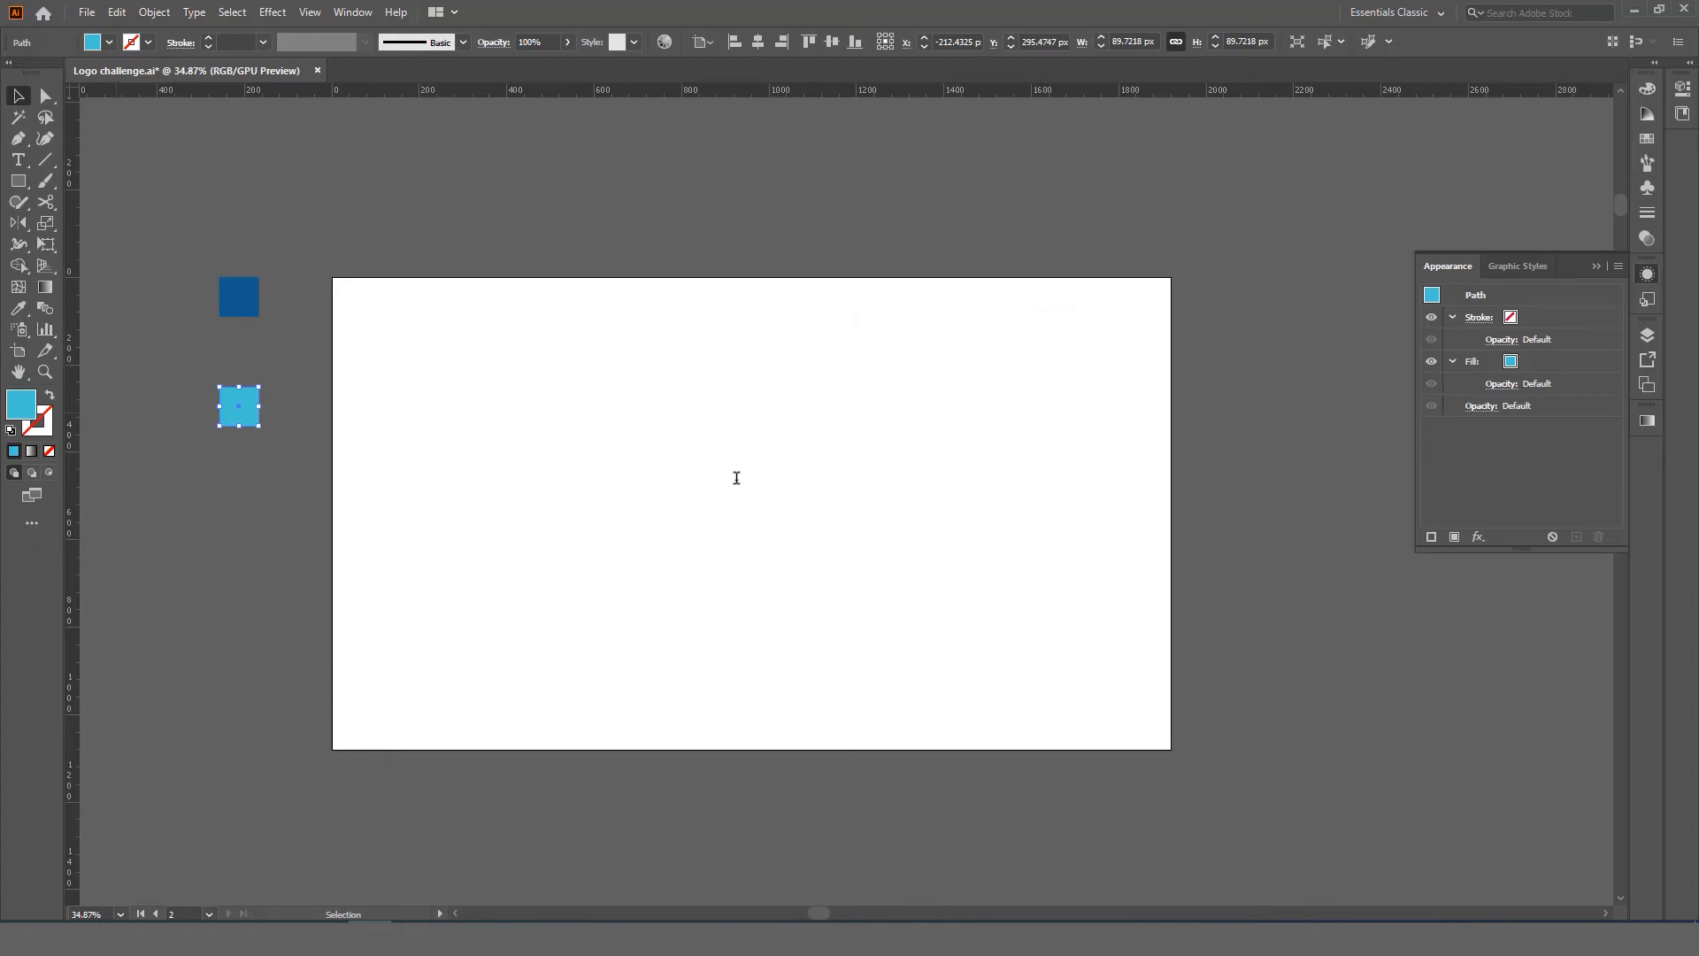
Step: Select the dark blue and light blue swatch squares and make a blend between them
left_click(292, 217)
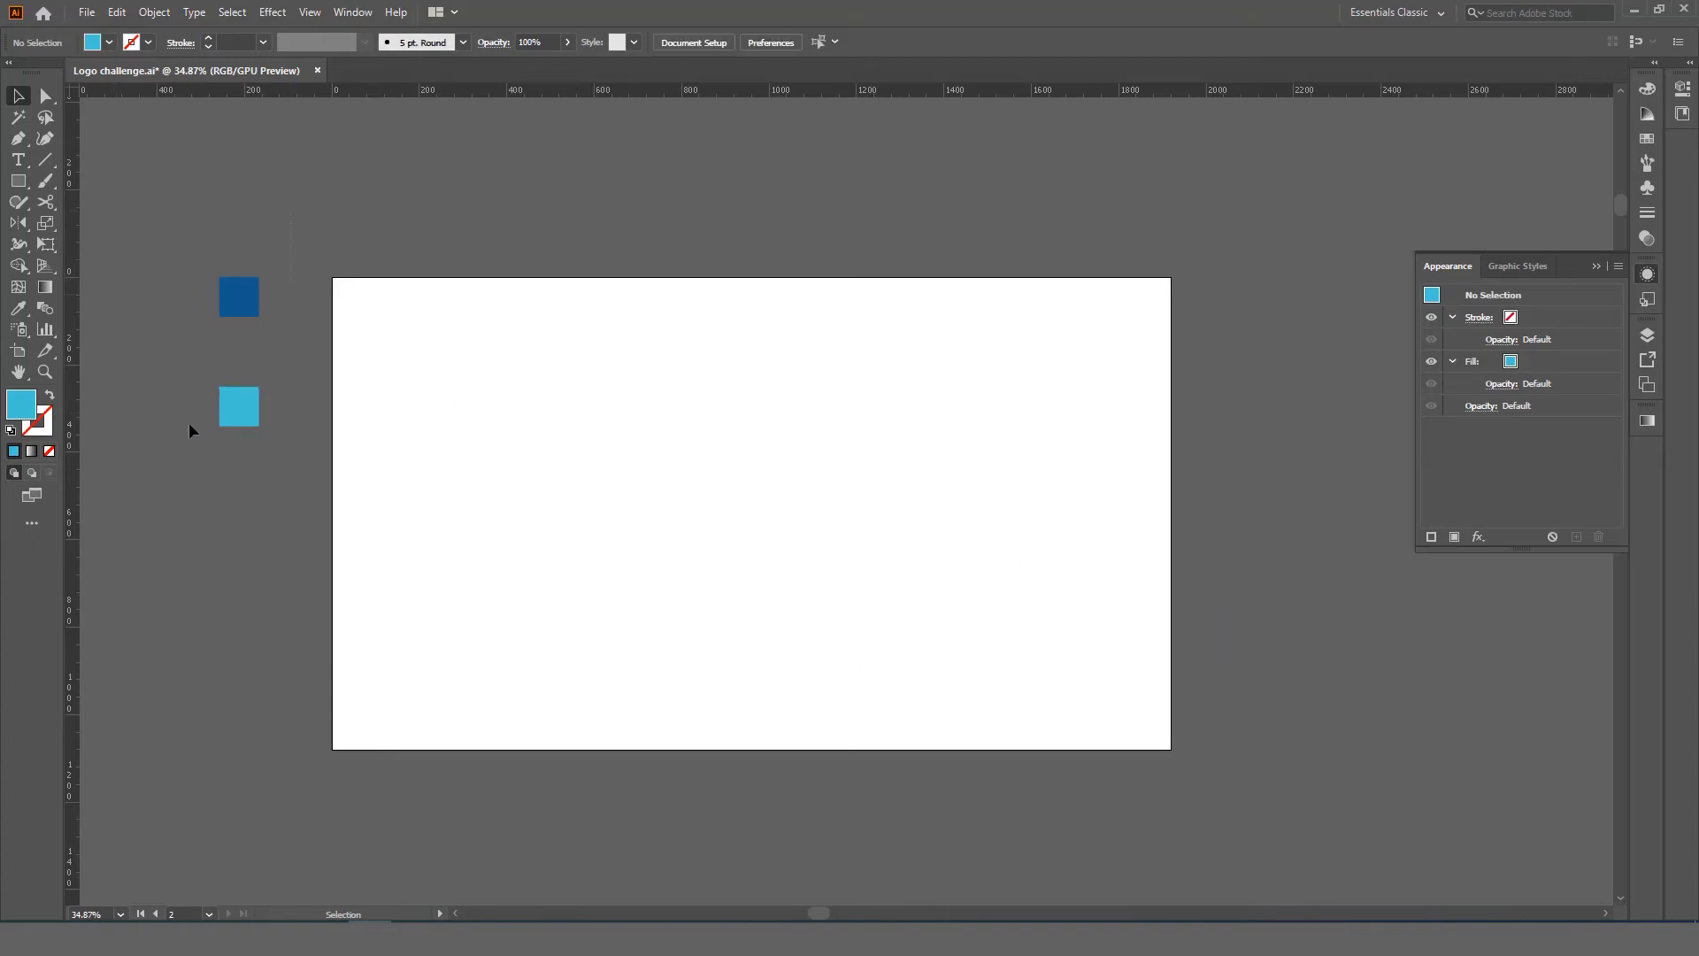
left_click_drag(184, 434, 183, 434)
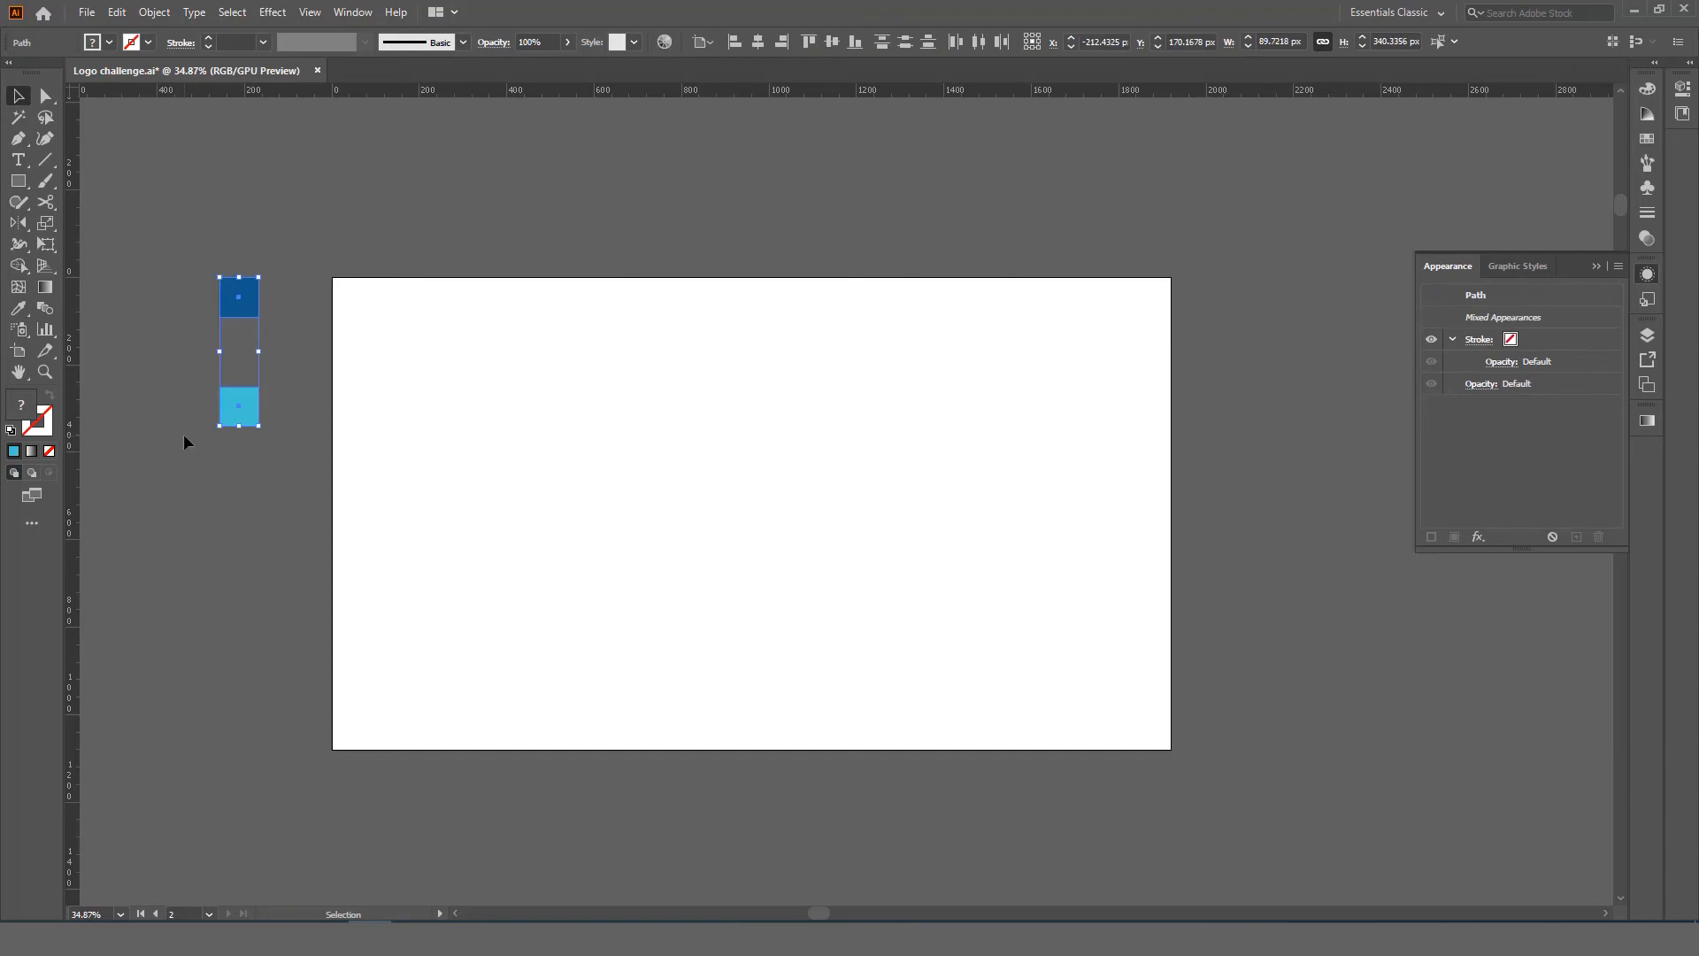
left_click(154, 12)
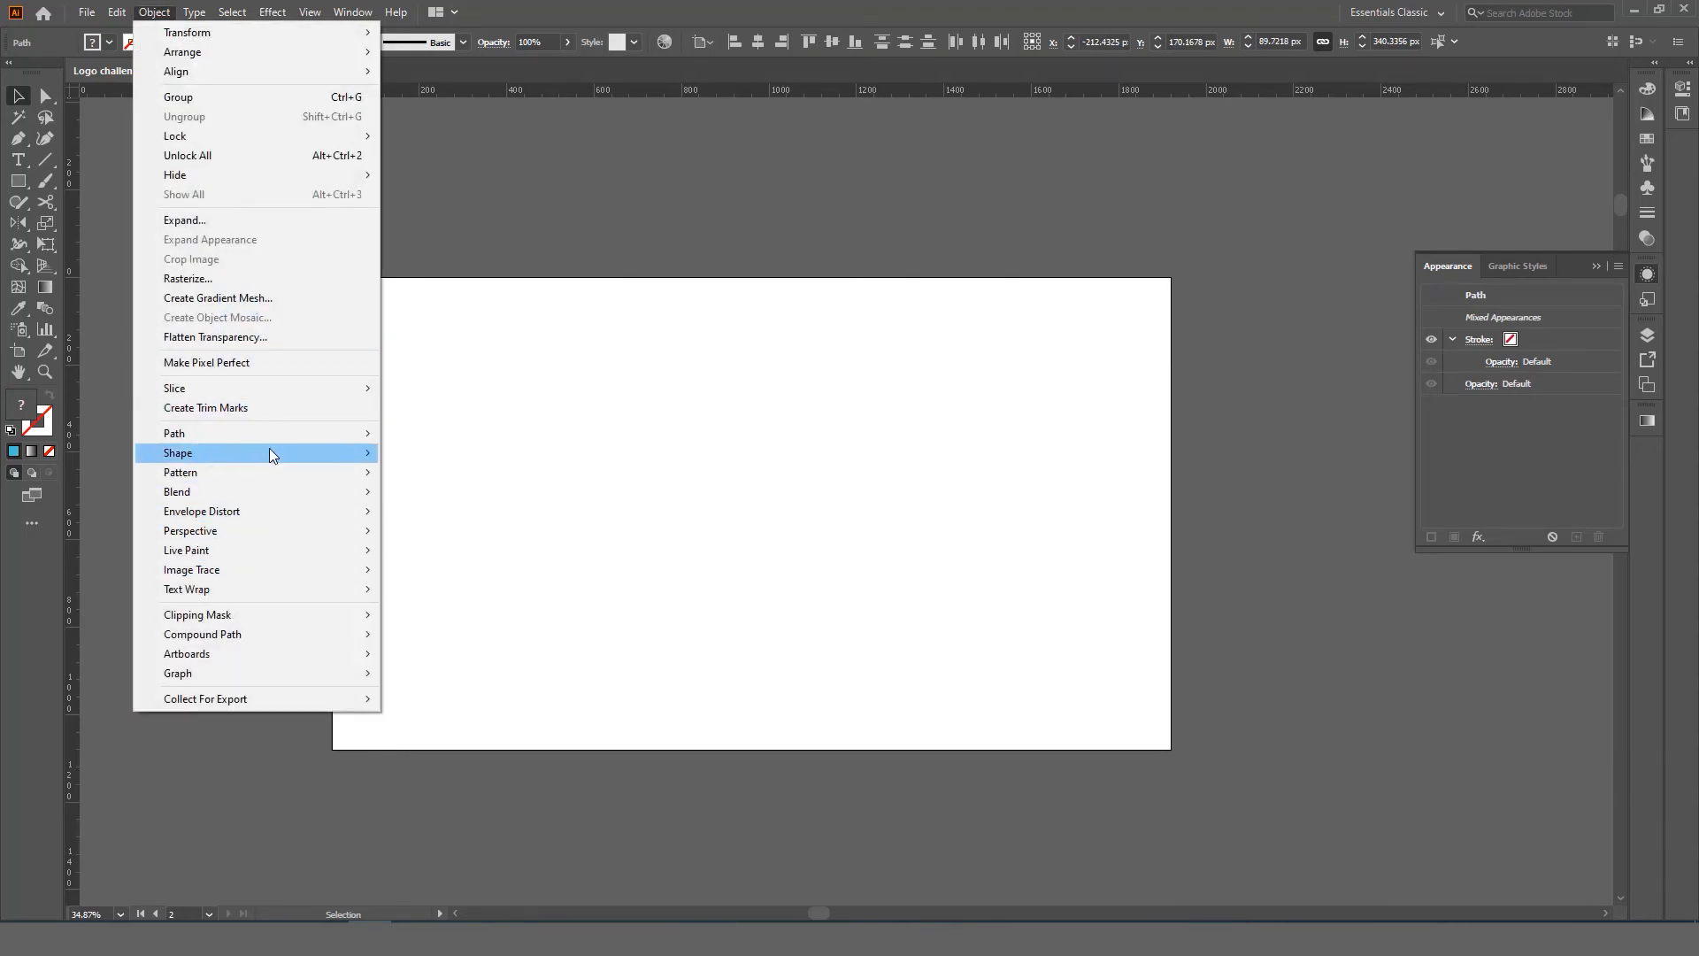
mouse_move(262, 496)
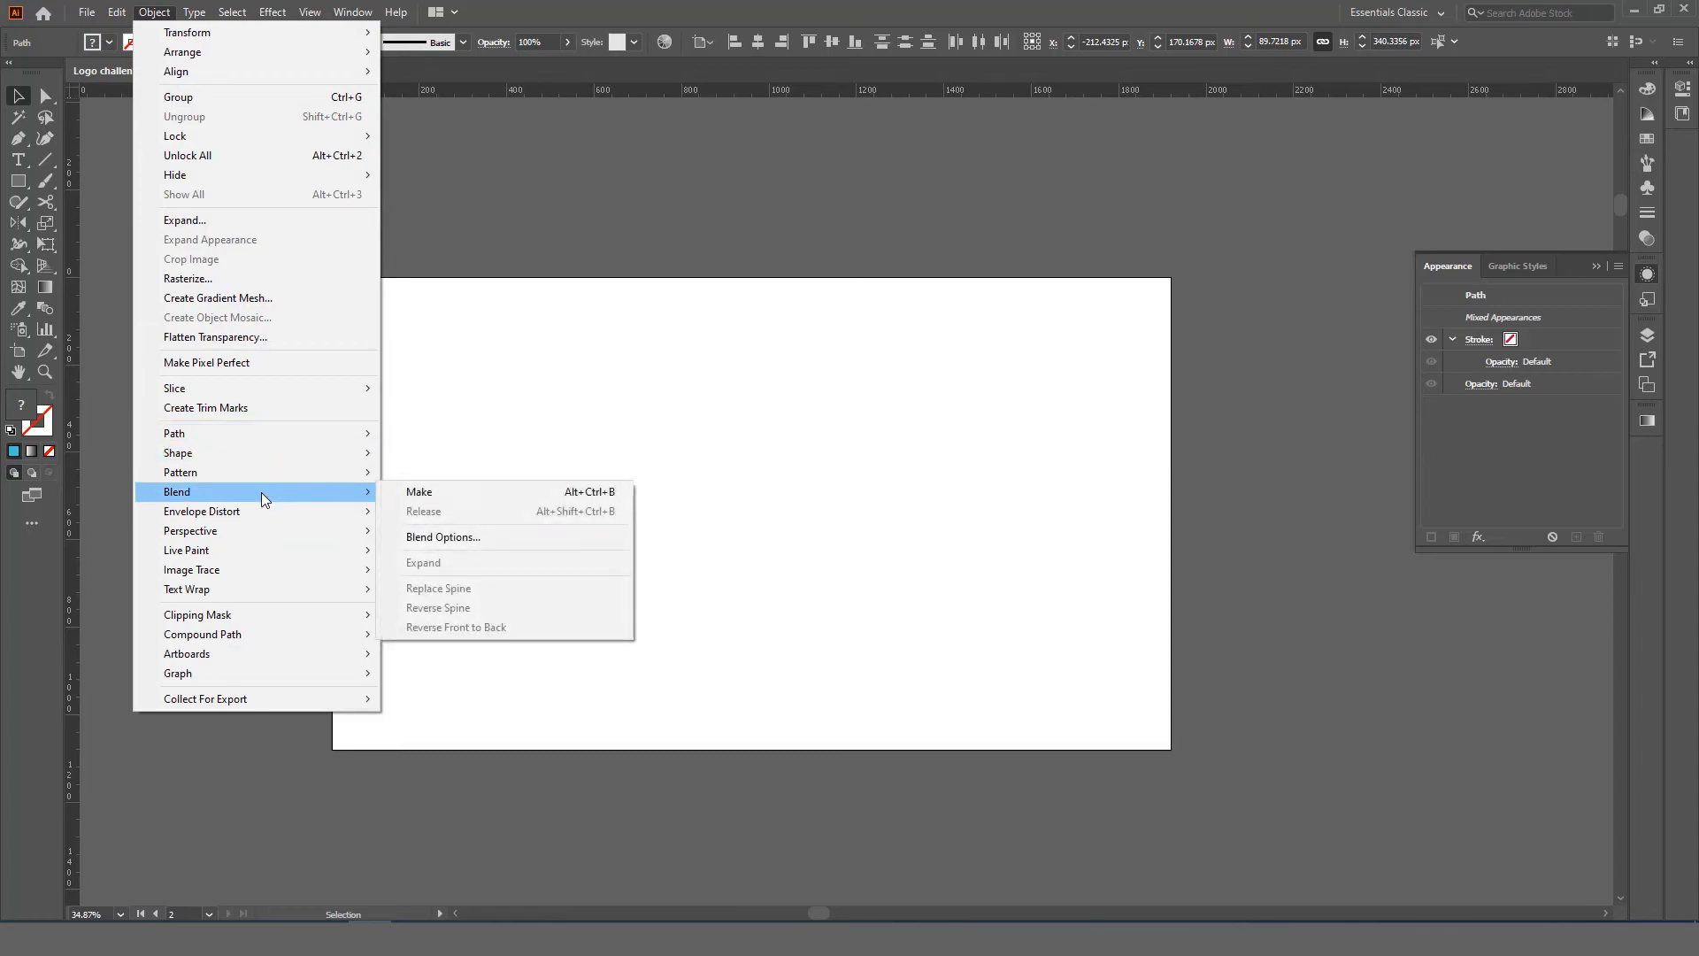
left_click(448, 492)
Step: Set the swatch blend's spacing to Specified Steps with 3 steps and apply it
left_click(150, 14)
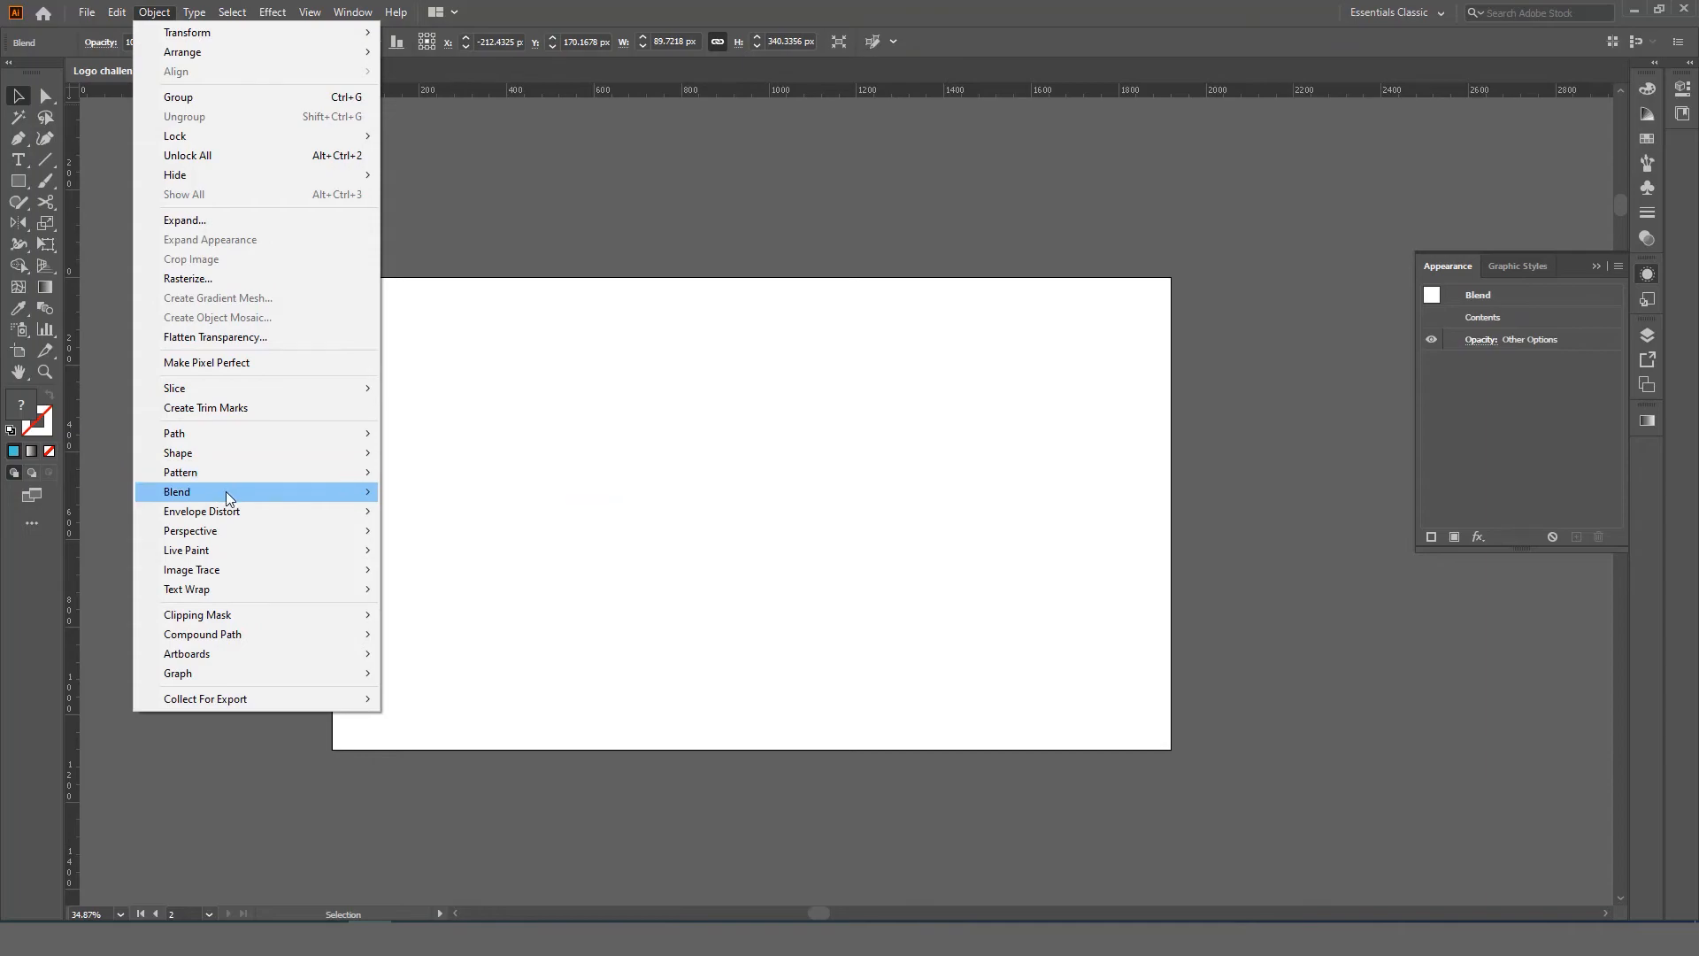
mouse_move(226, 491)
left_click(529, 536)
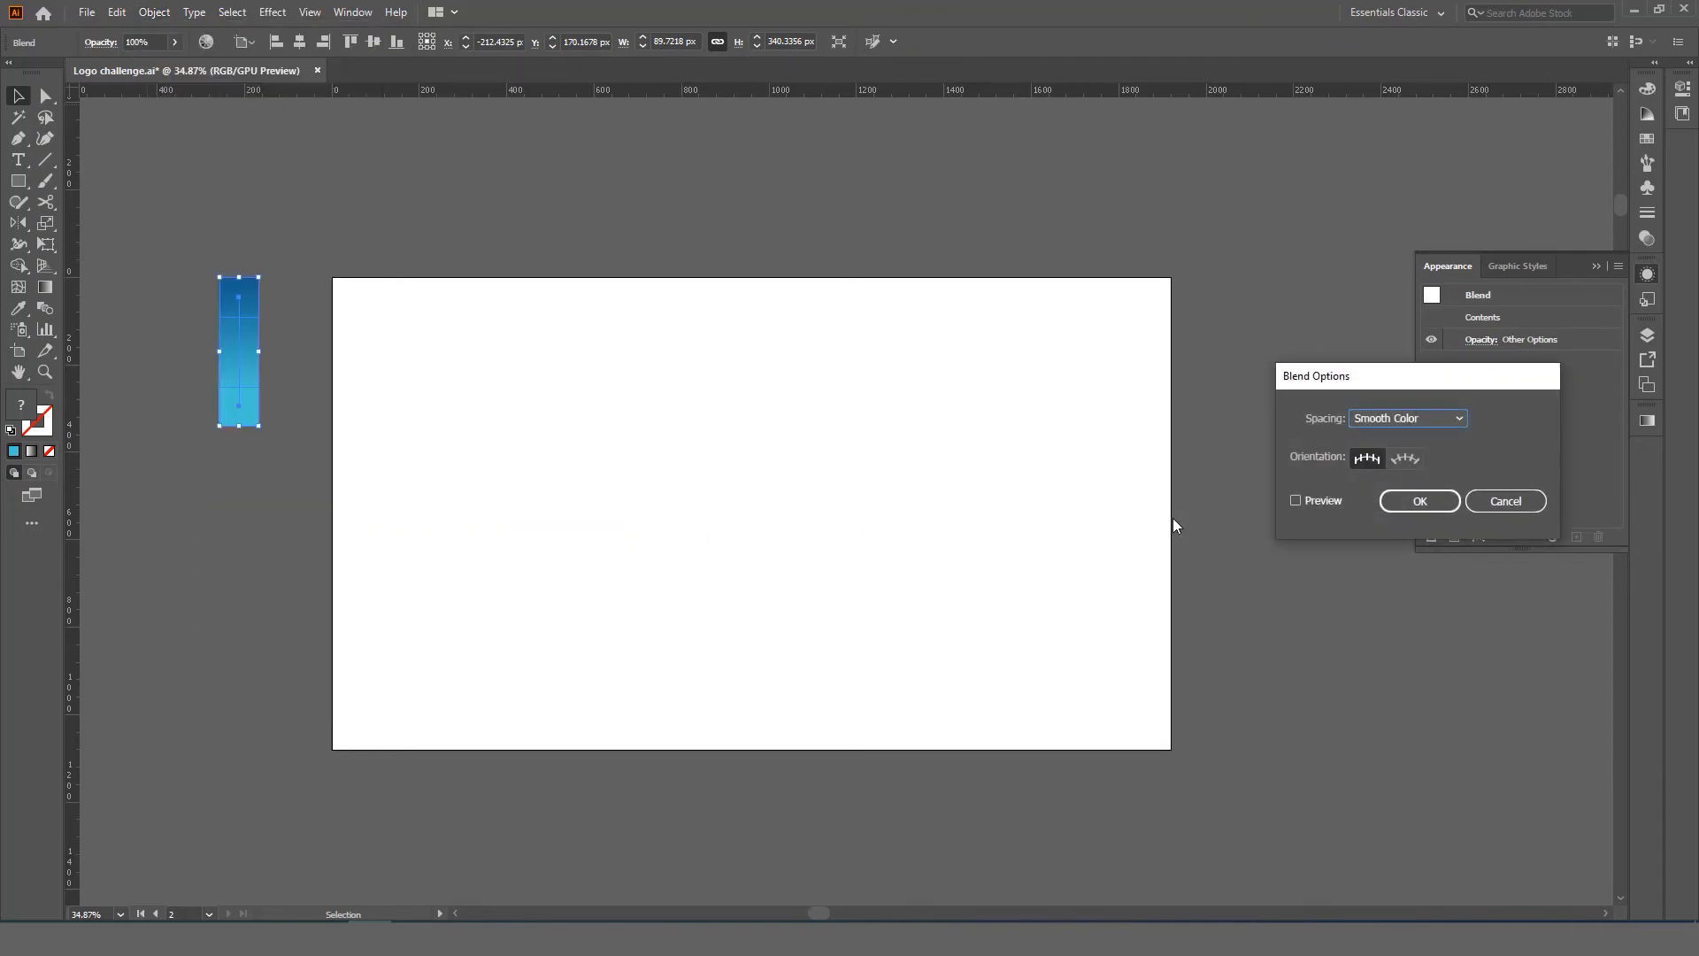
left_click(1304, 502)
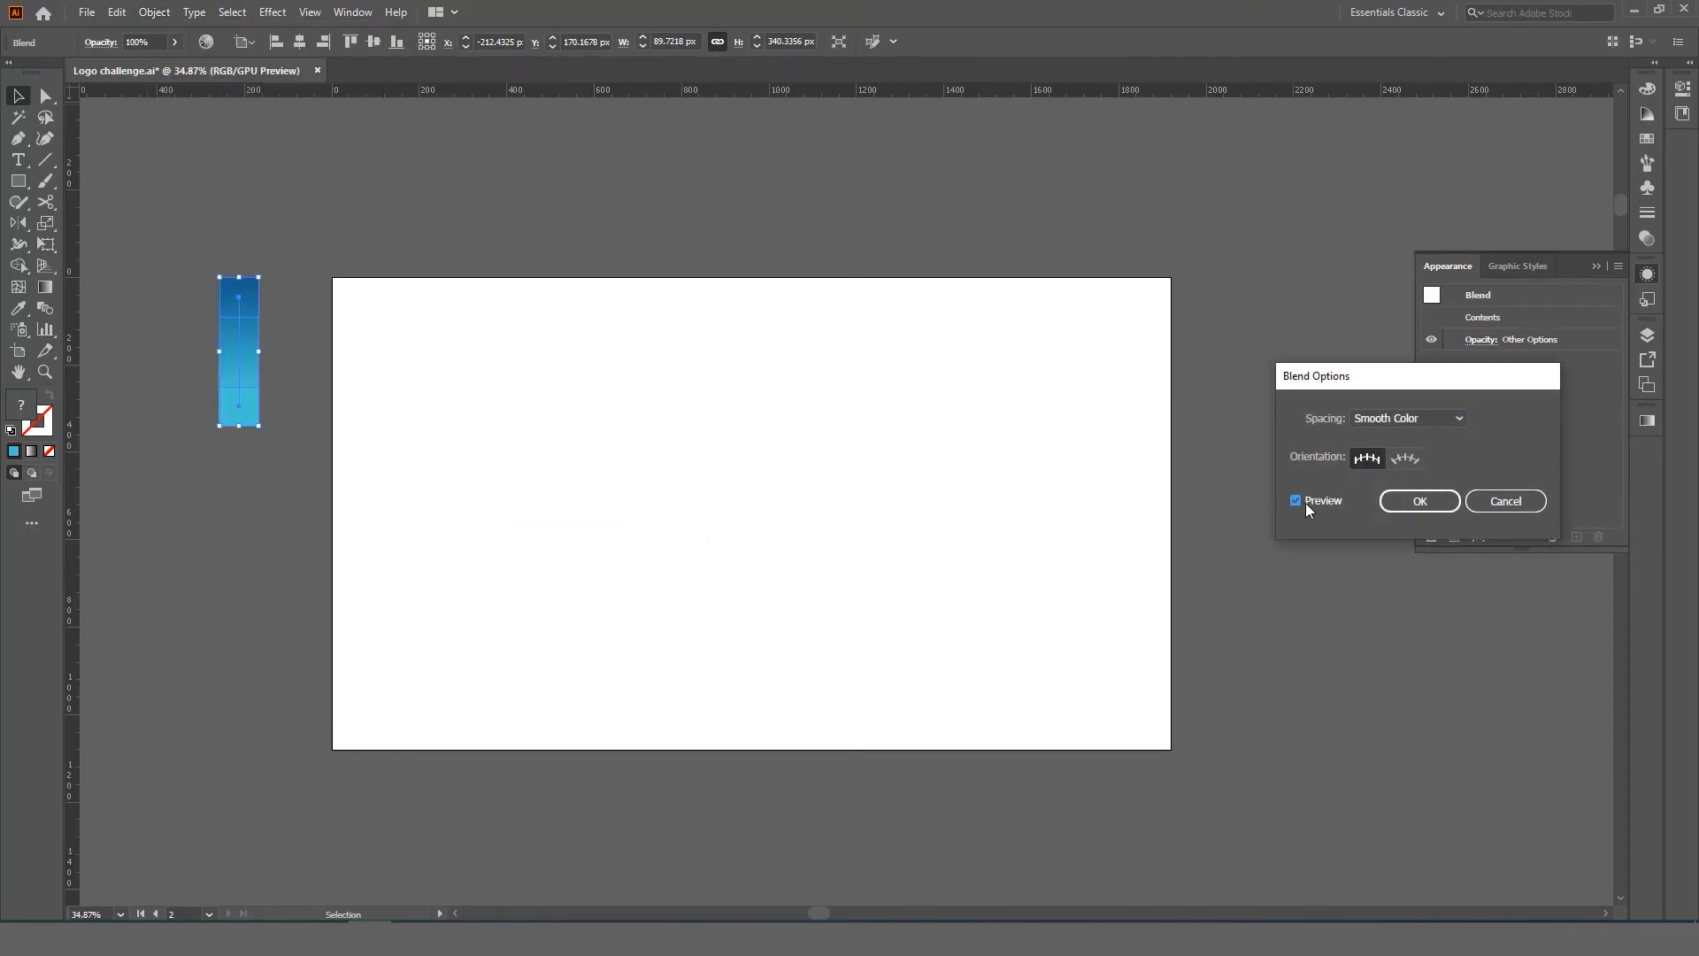
left_click(1426, 420)
left_click(1416, 457)
type("3")
key("Tab")
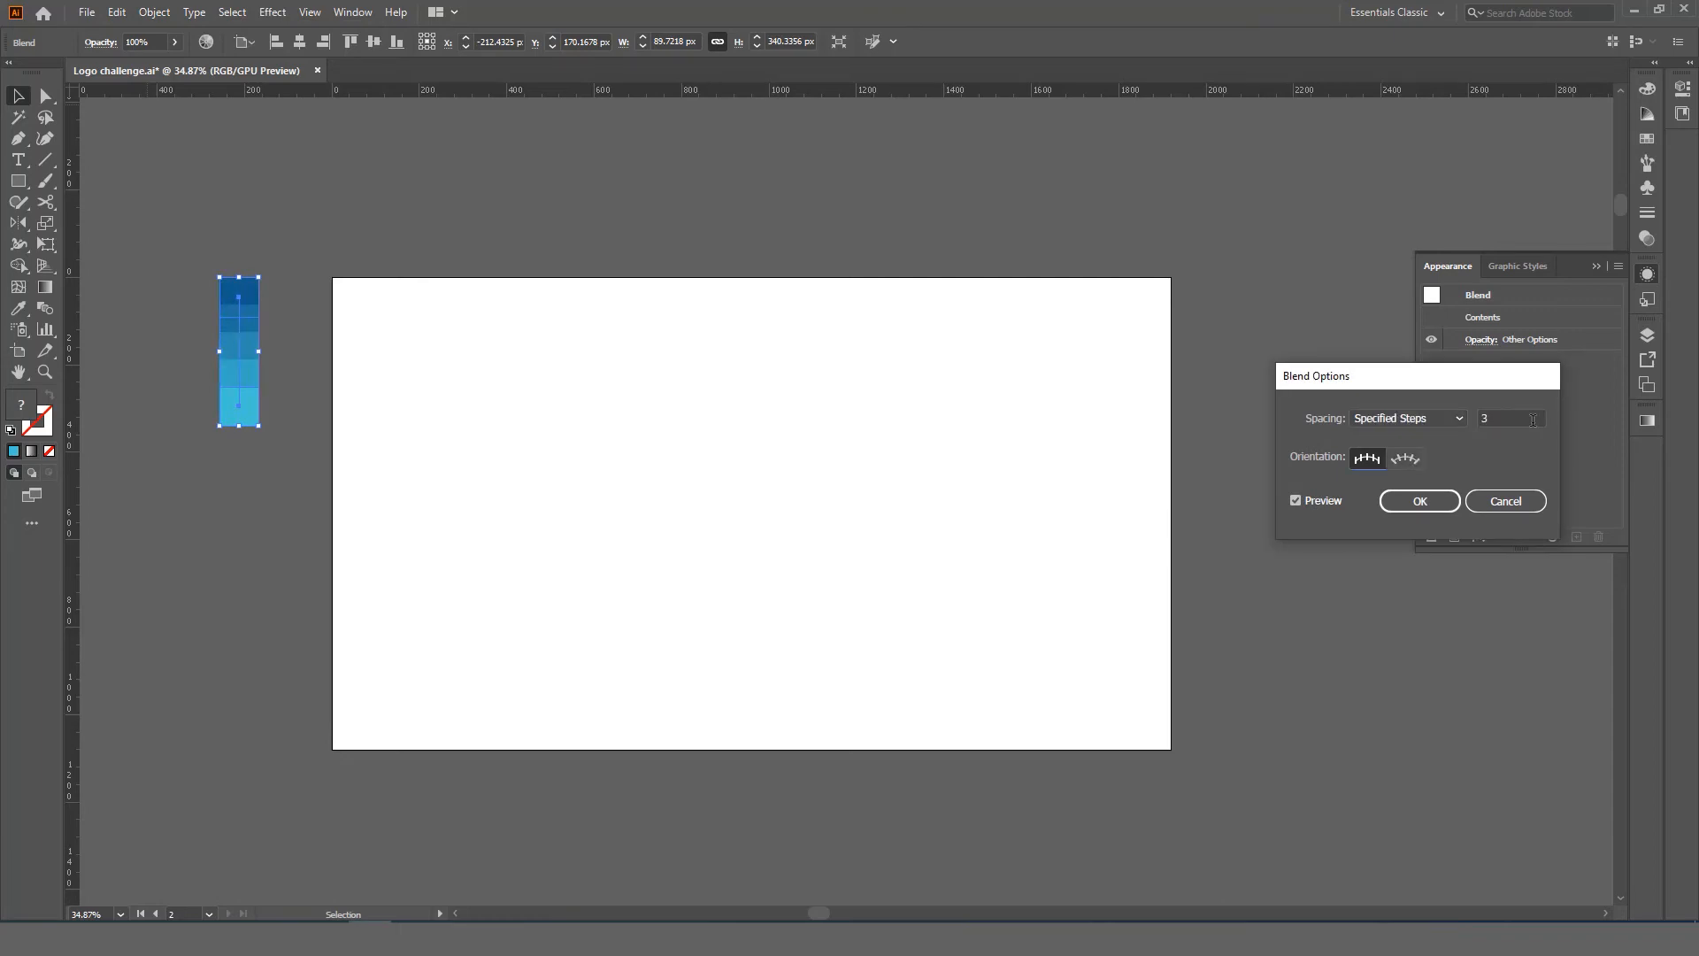
left_click(1416, 502)
Step: Move the light blue square down inside the blend so the five colour squares are spaced apart
left_click(171, 486)
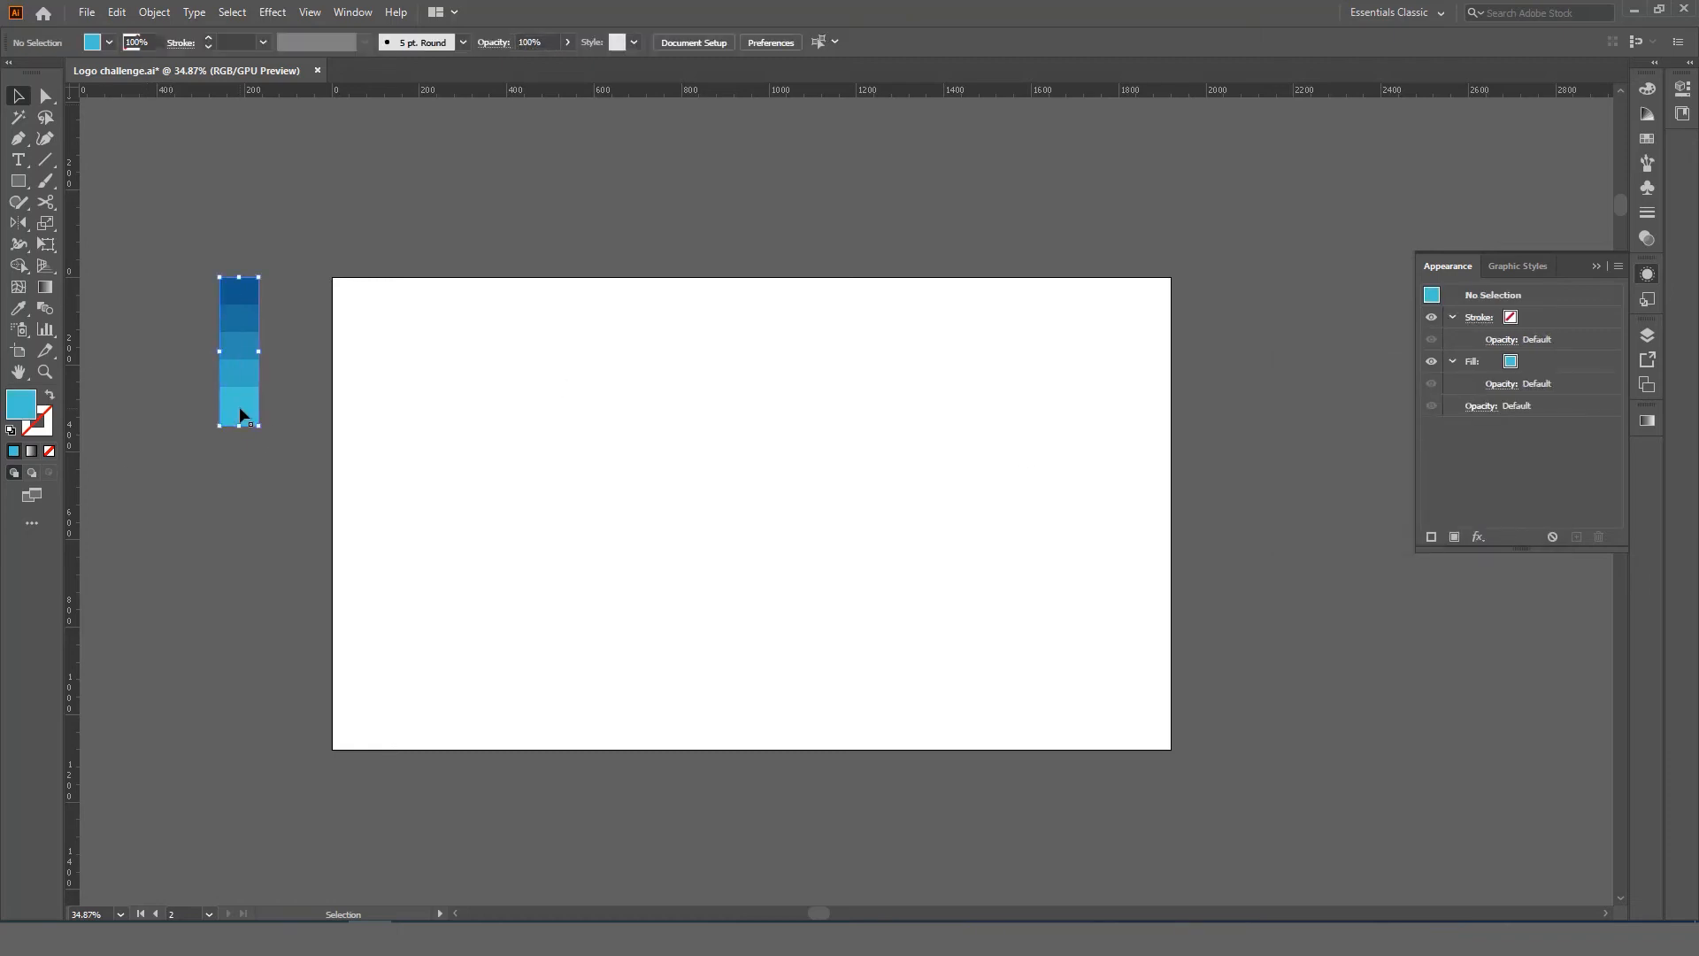
double_click(241, 415)
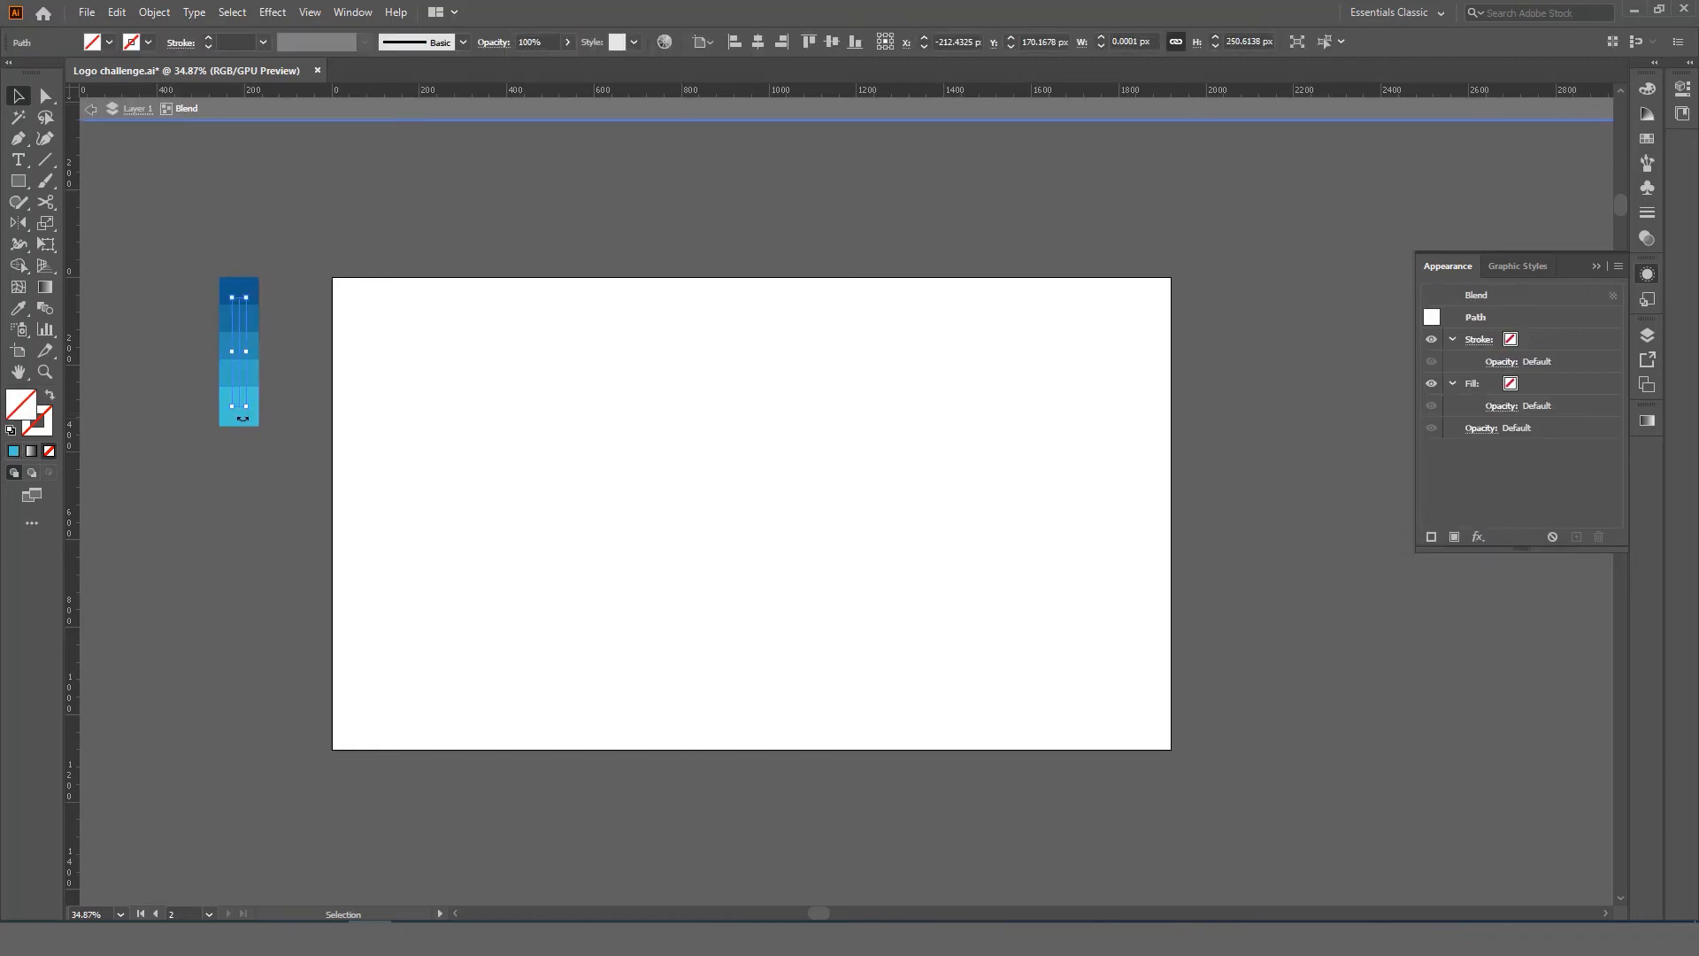
left_click_drag(239, 409, 240, 472)
double_click(237, 530)
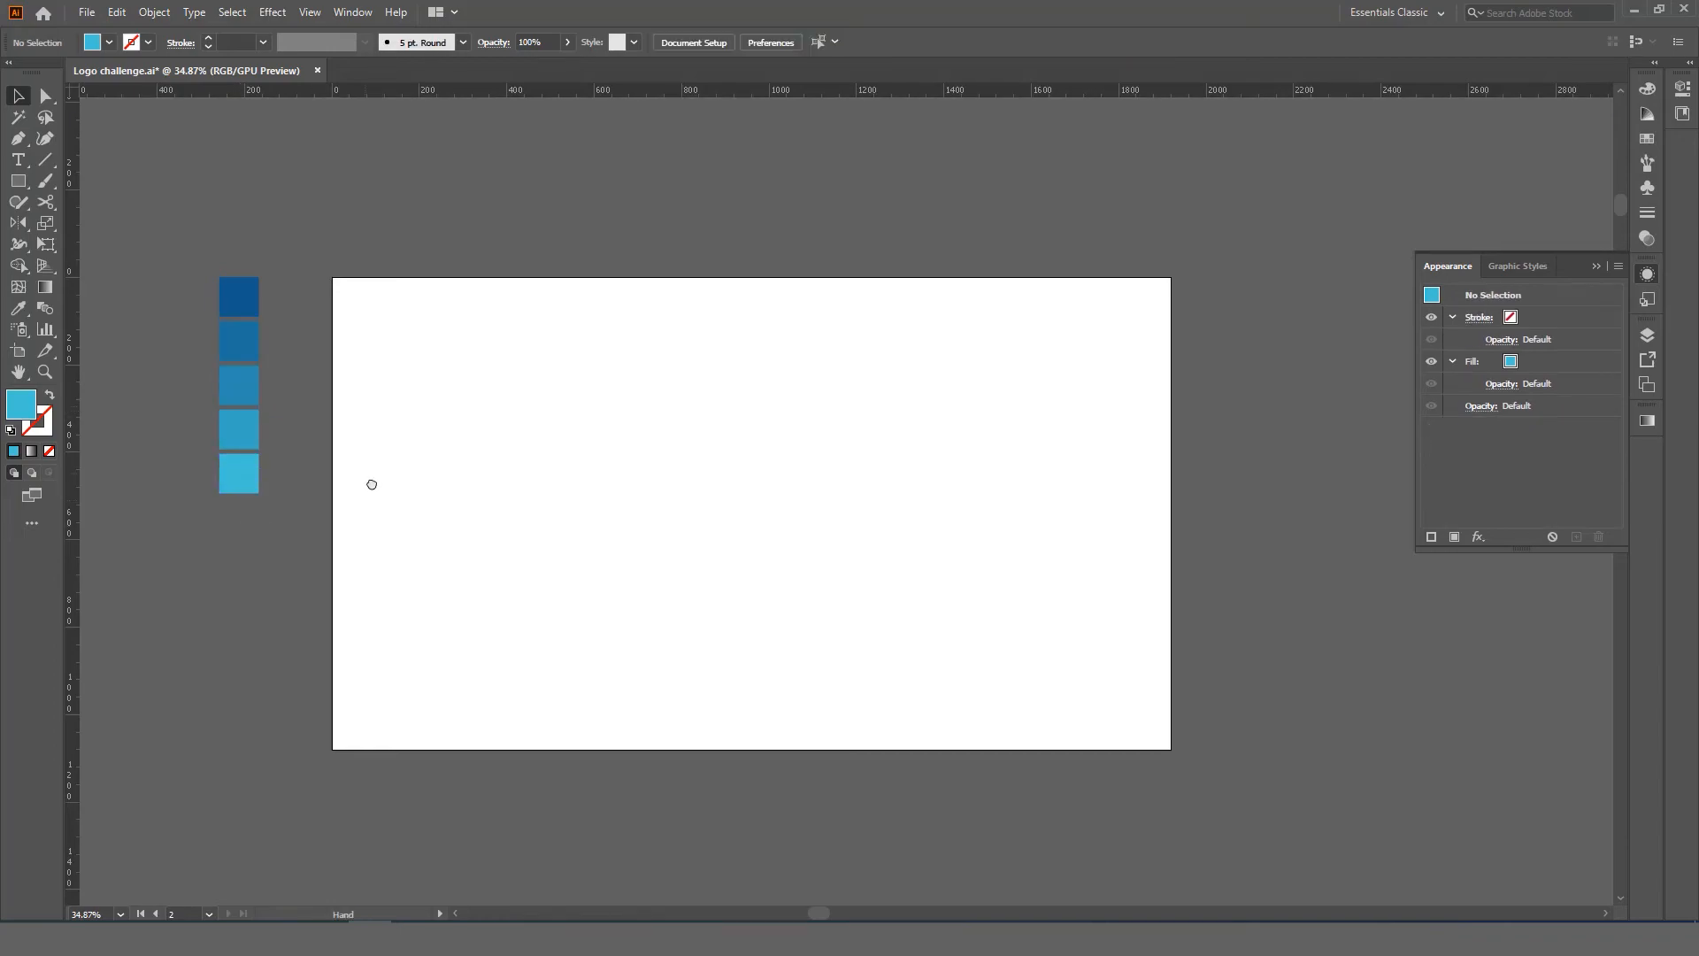
Step: Fill the top wave band with the darkest blue sampled from the first swatch
left_click_drag(368, 497, 375, 478)
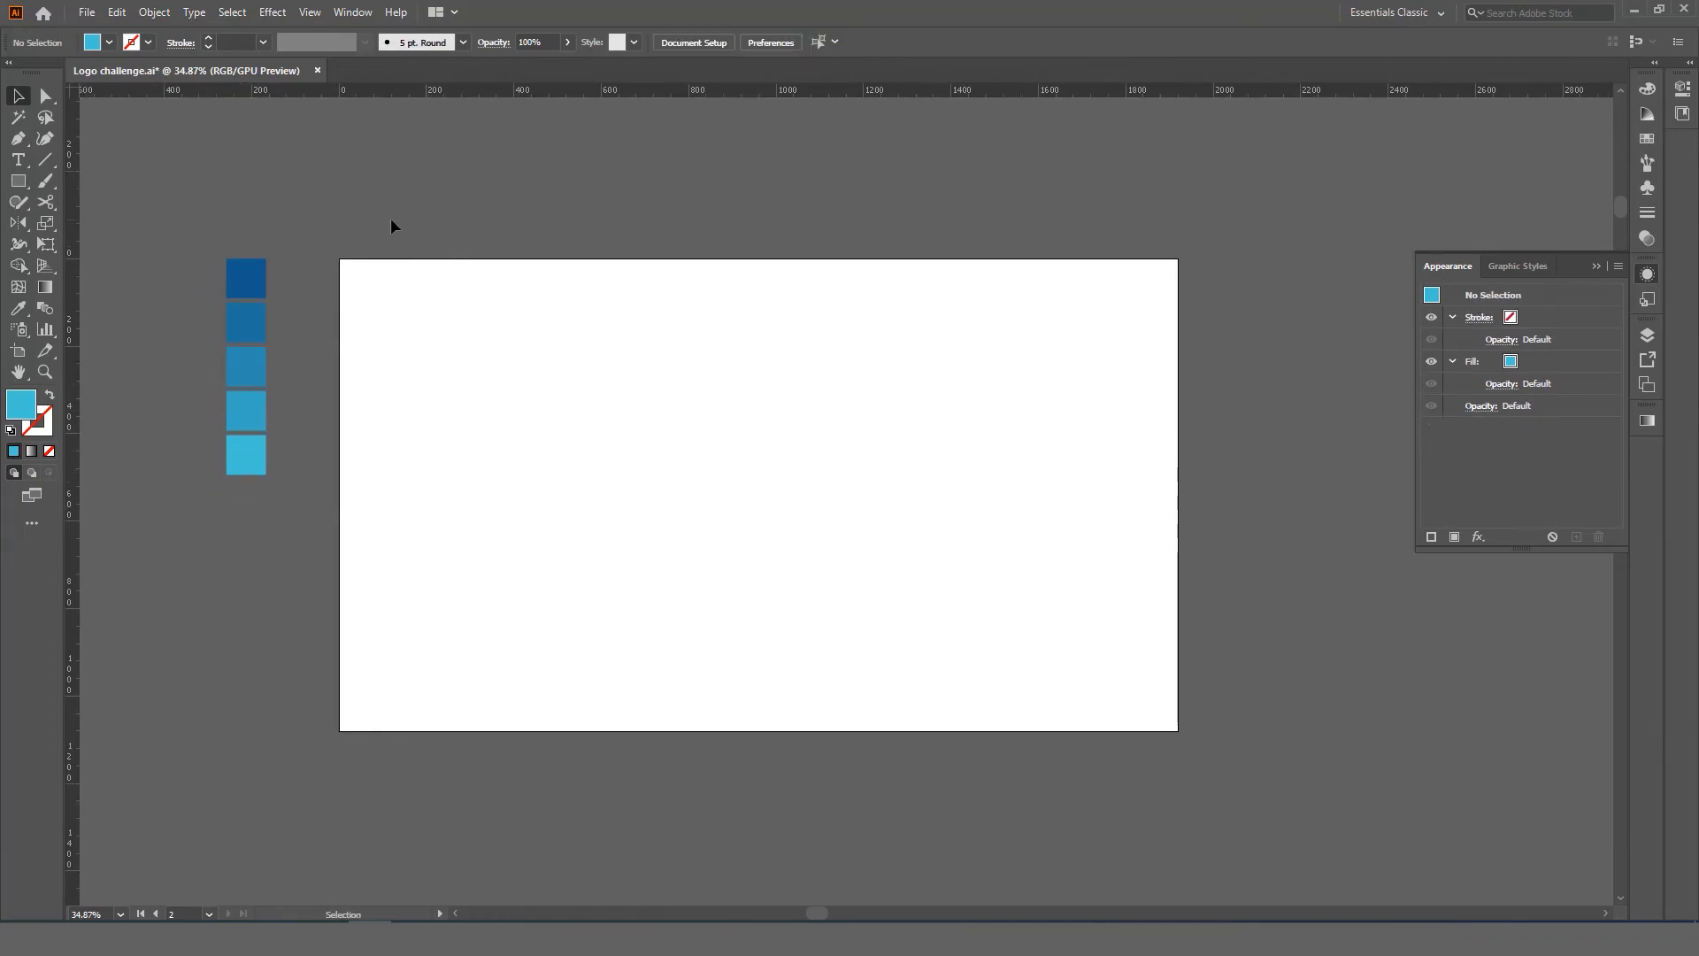
key("ctrl+f")
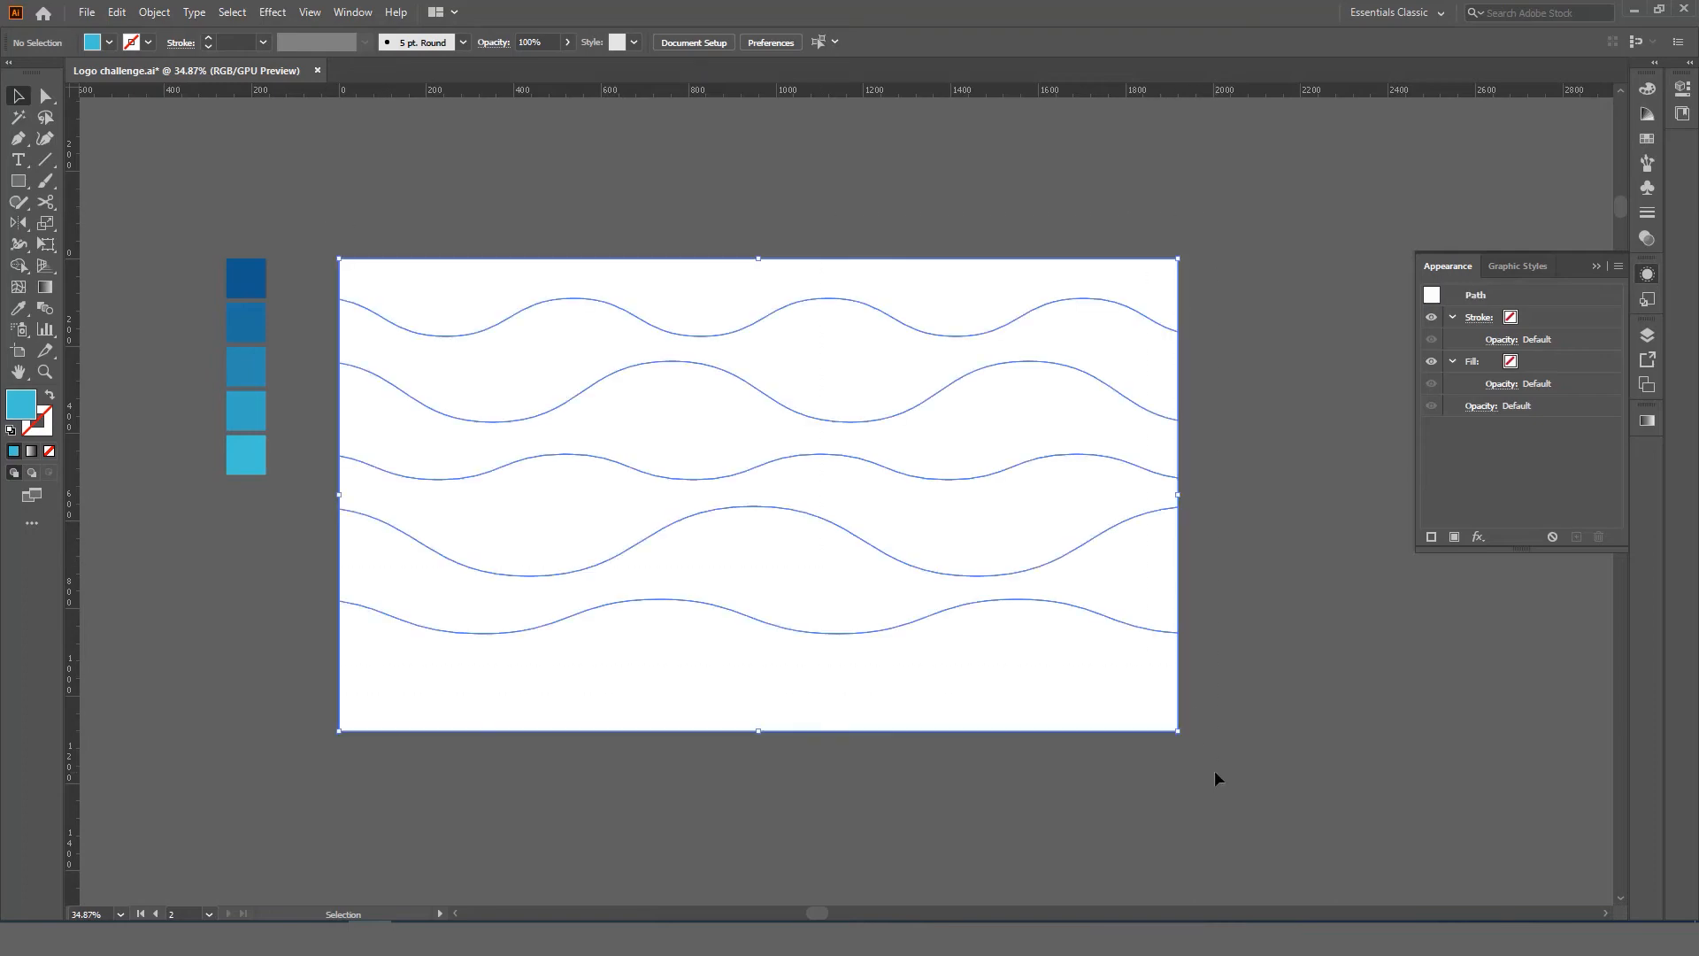
left_click(394, 186)
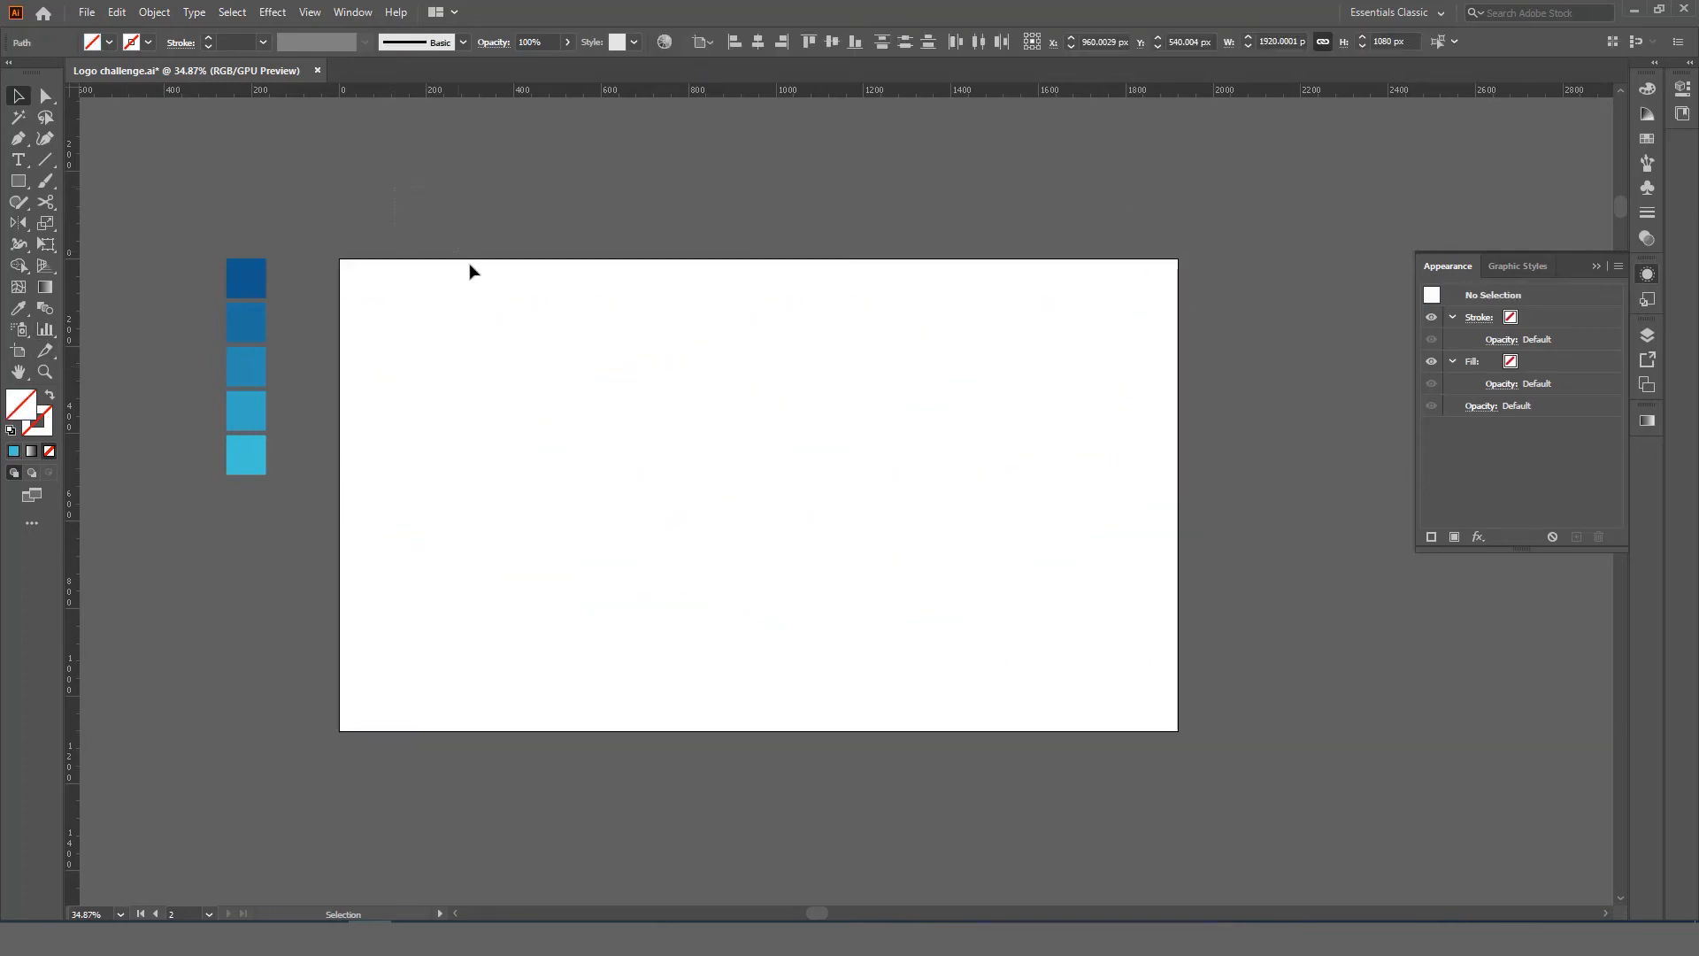
left_click(471, 270)
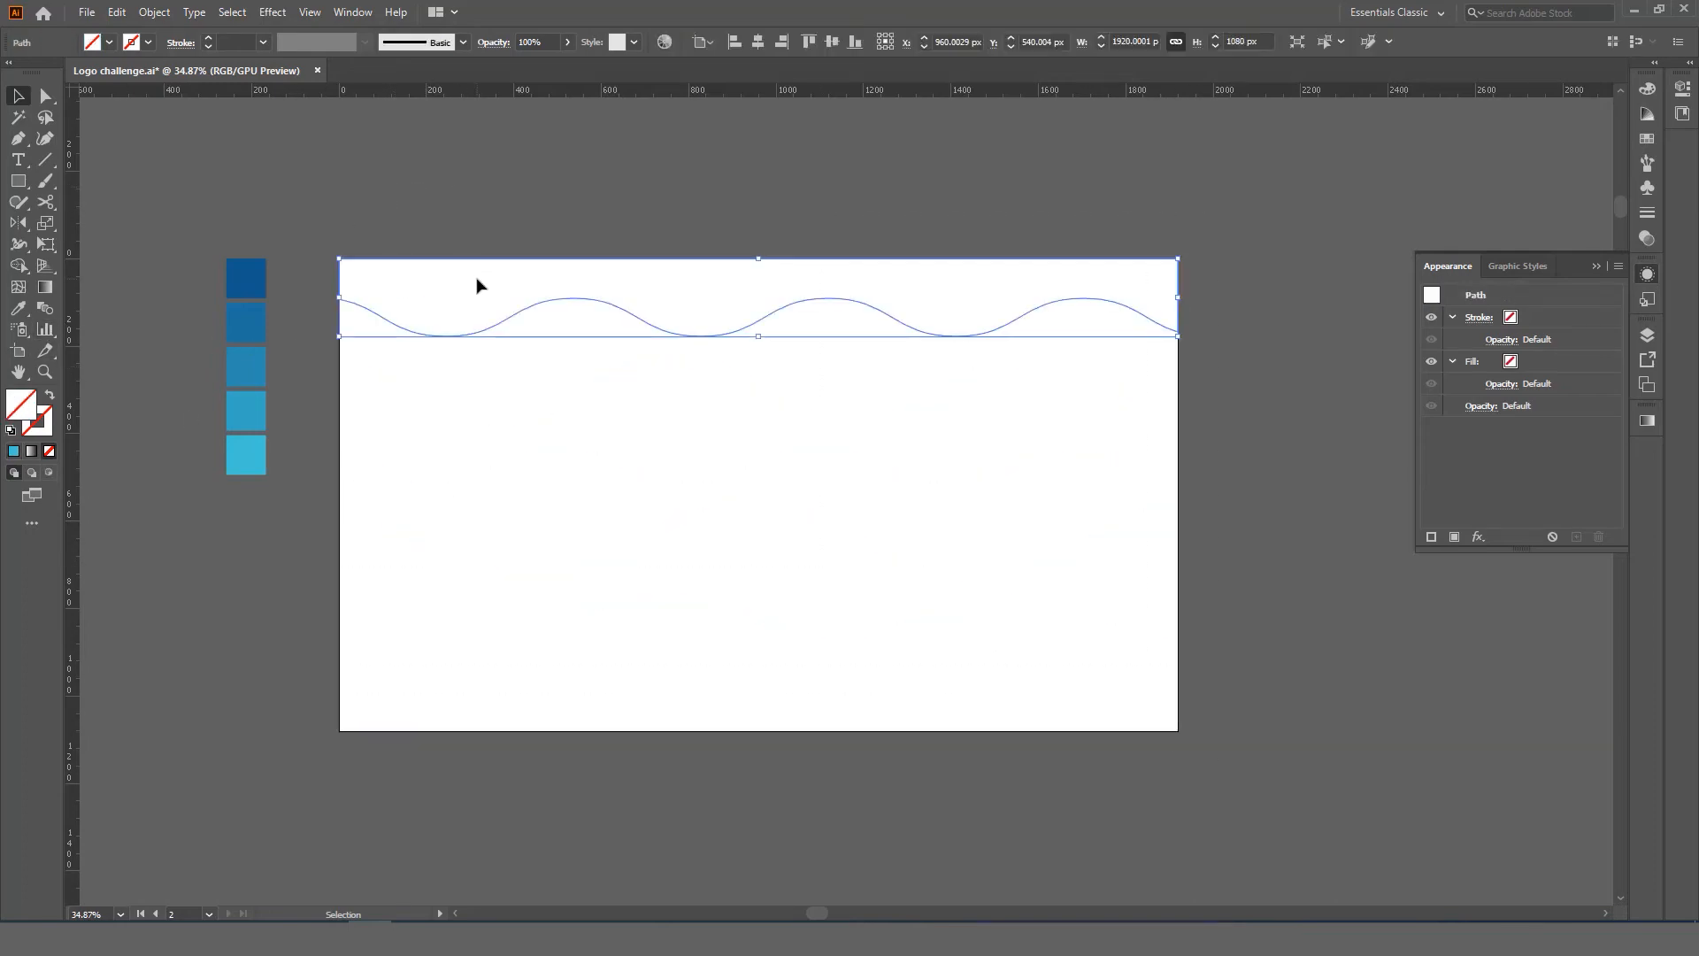
left_click(18, 311)
left_click(247, 271)
key("v")
left_click(384, 213)
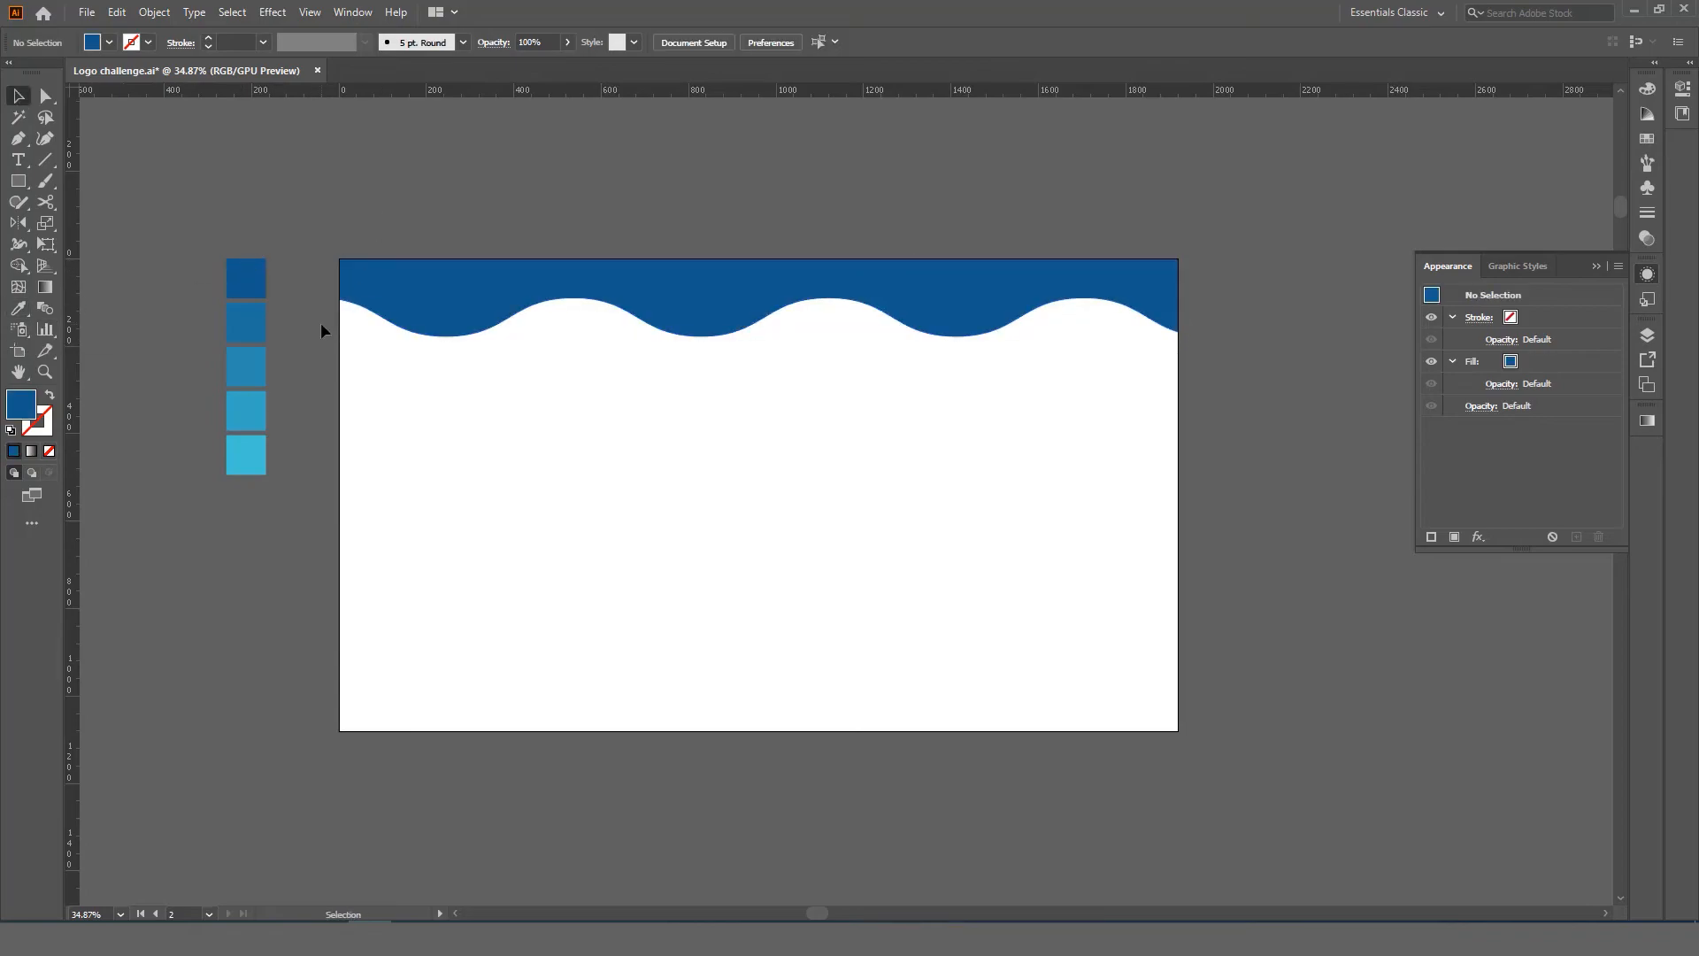
Step: Fill the second wave band with the blue sampled from the second swatch
left_click_drag(320, 323, 373, 345)
left_click(19, 310)
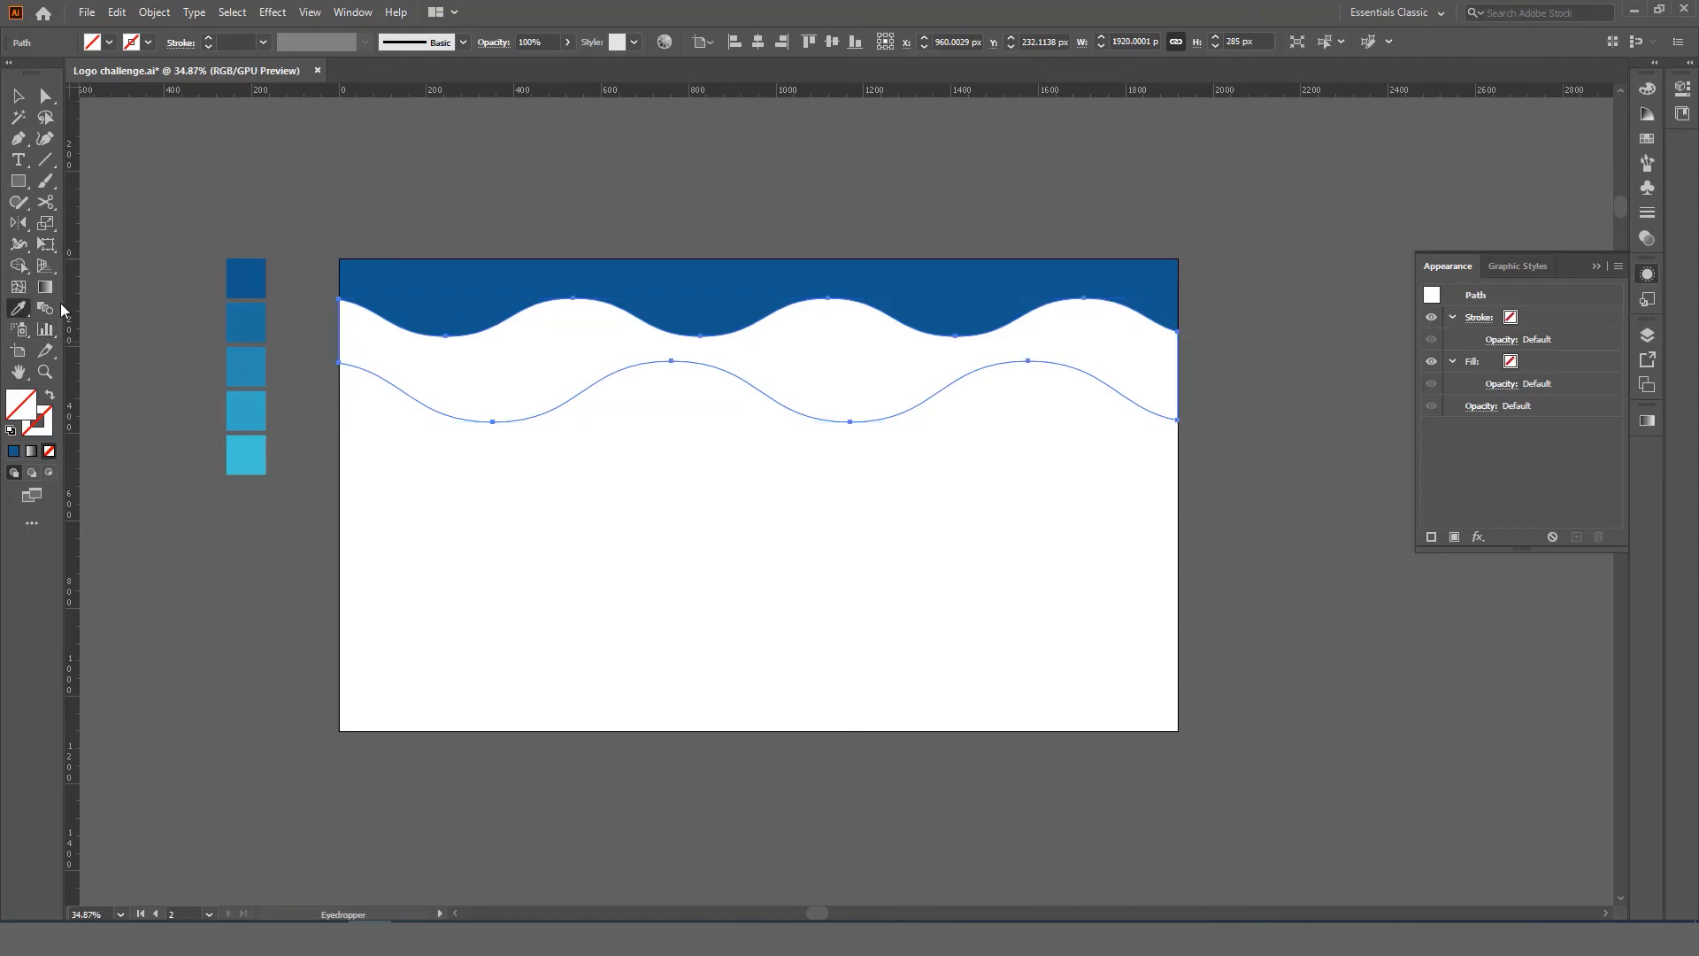
left_click(258, 315)
key("v")
Step: Fill the third wave band with the medium blue sampled from the third swatch
left_click_drag(312, 403, 361, 413)
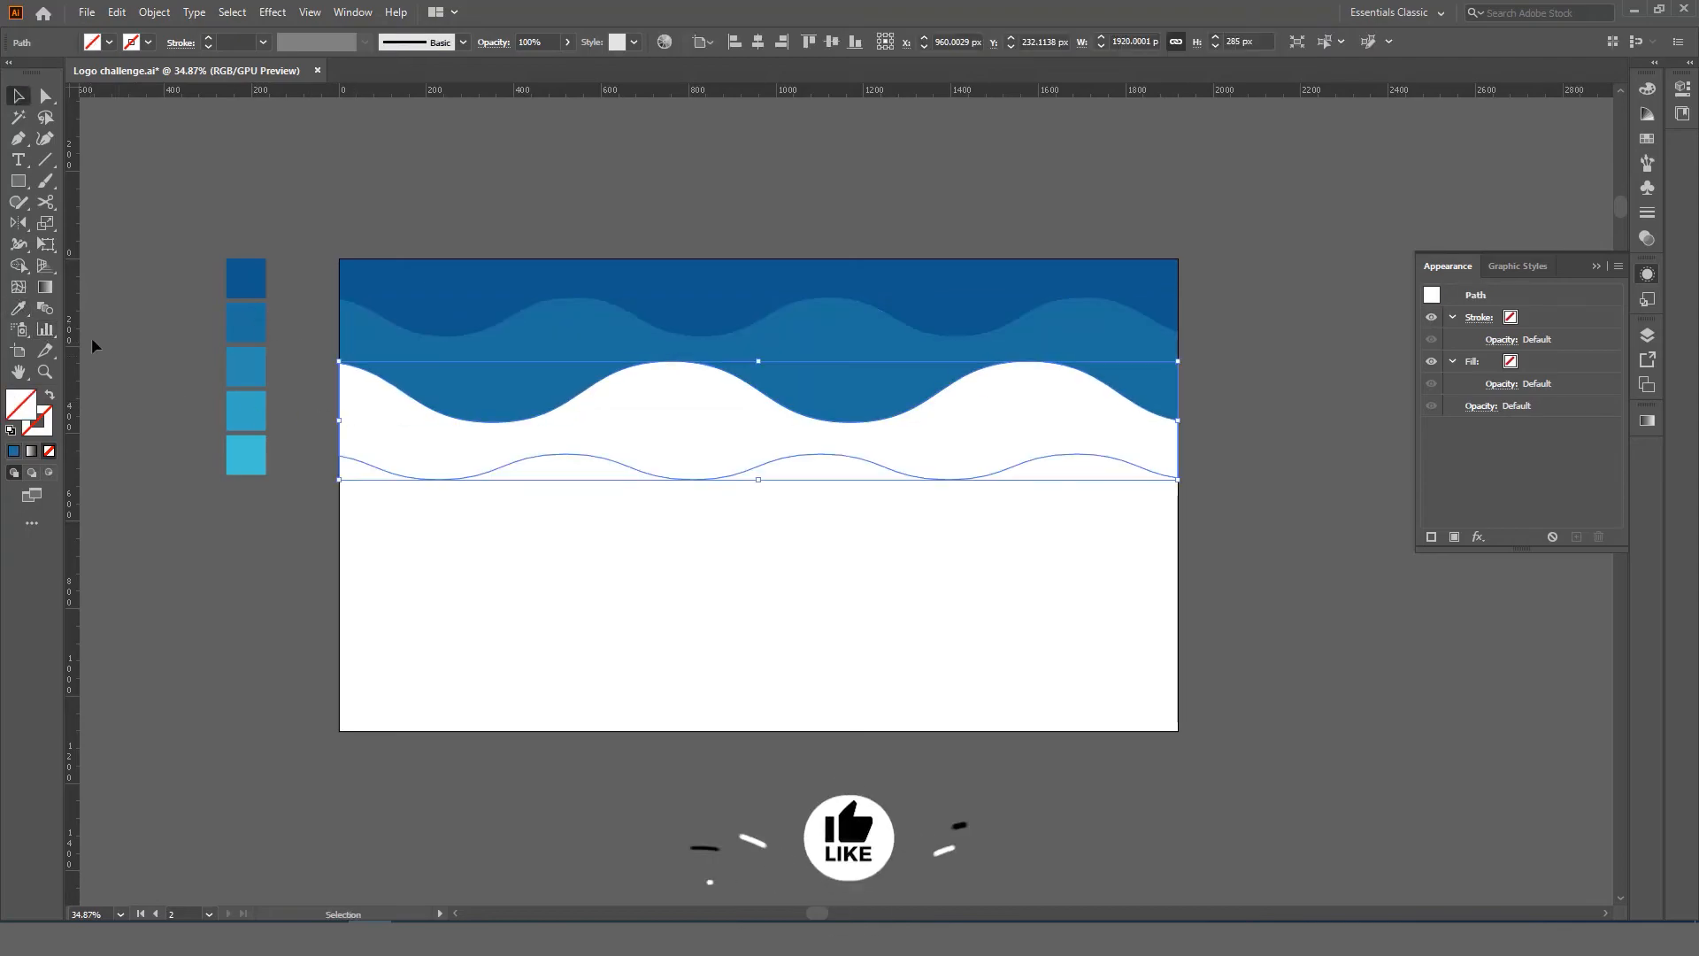
left_click(22, 309)
left_click(244, 363)
key("v")
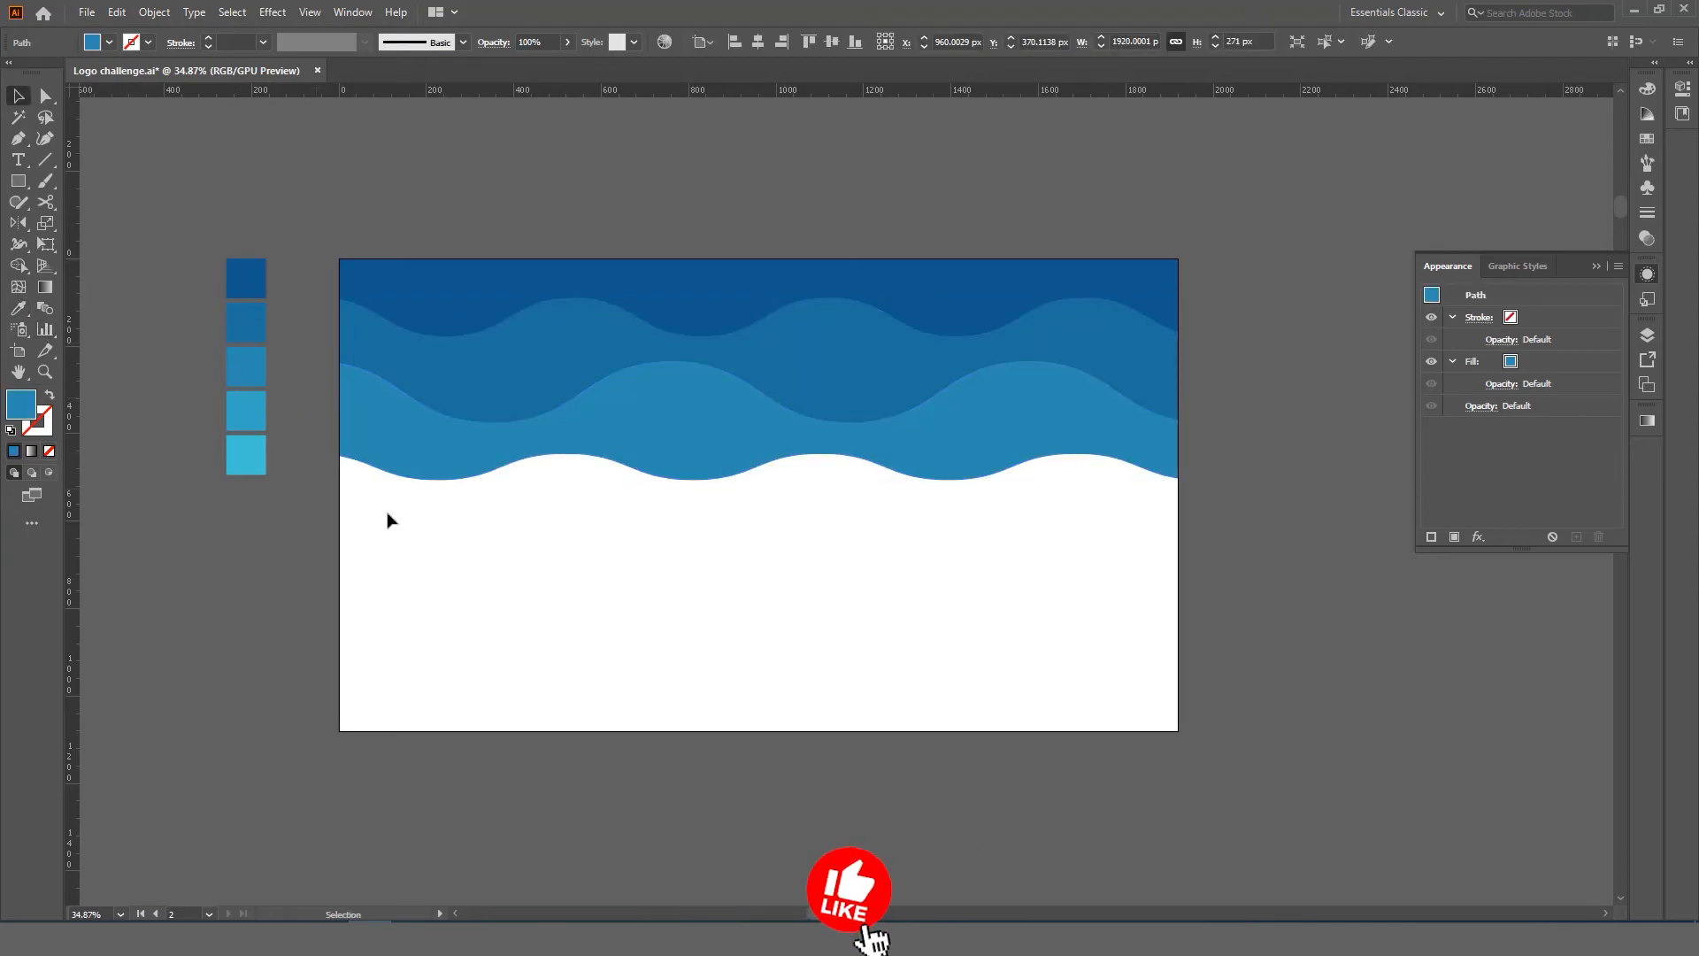
Step: Fill the fourth wave band with the lighter blue sampled from the fourth swatch
left_click(391, 522)
left_click_drag(307, 469, 366, 496)
left_click(20, 309)
left_click(245, 409)
key("v")
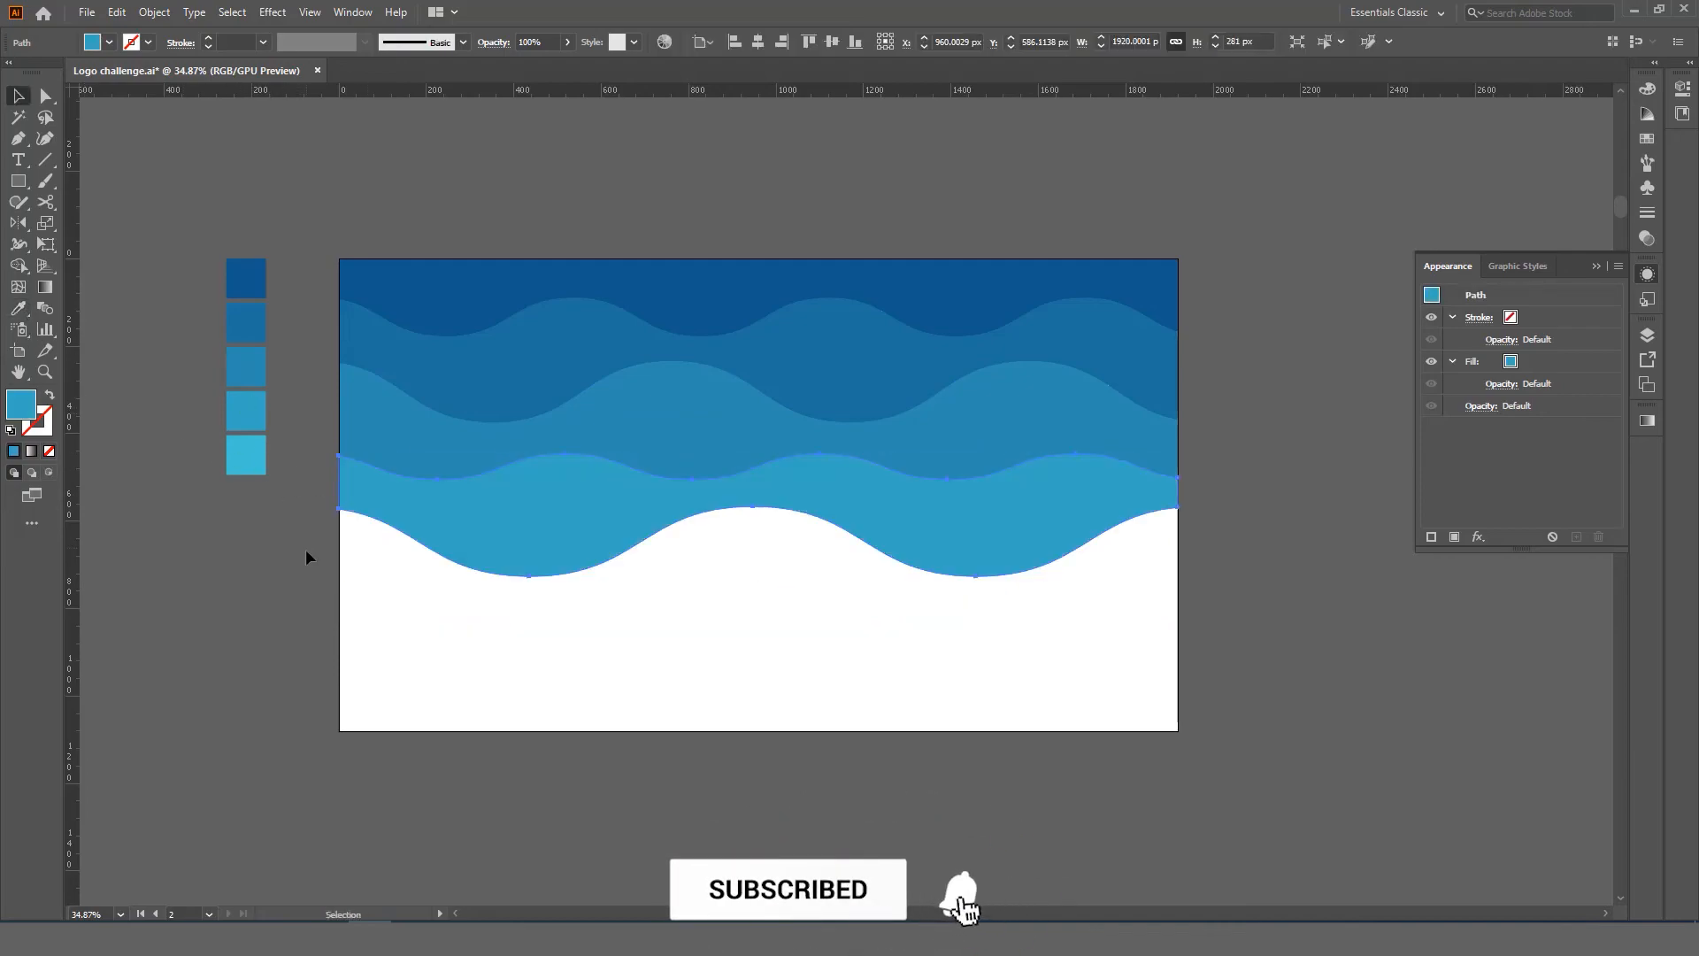
Step: Fill the fifth wave band with the lightest blue sampled from the last swatch
left_click_drag(353, 558, 207, 518)
left_click(18, 308)
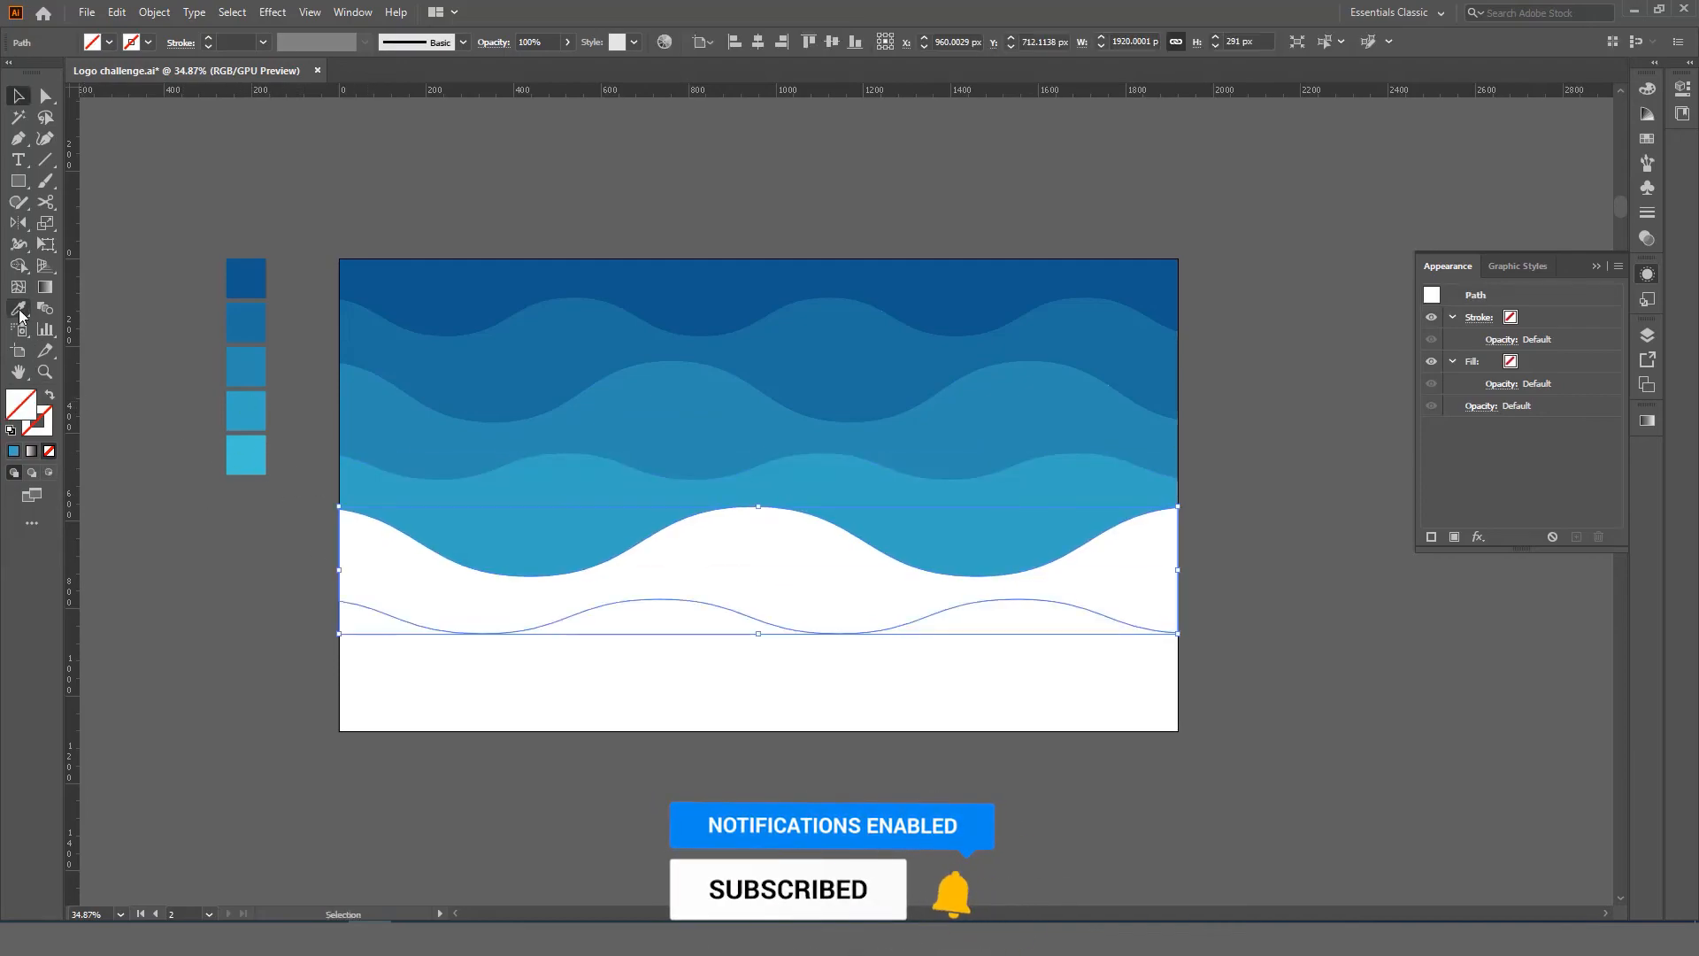
left_click(246, 452)
key("v")
left_click(545, 640)
key("z")
left_click_drag(825, 567, 864, 556)
key("v")
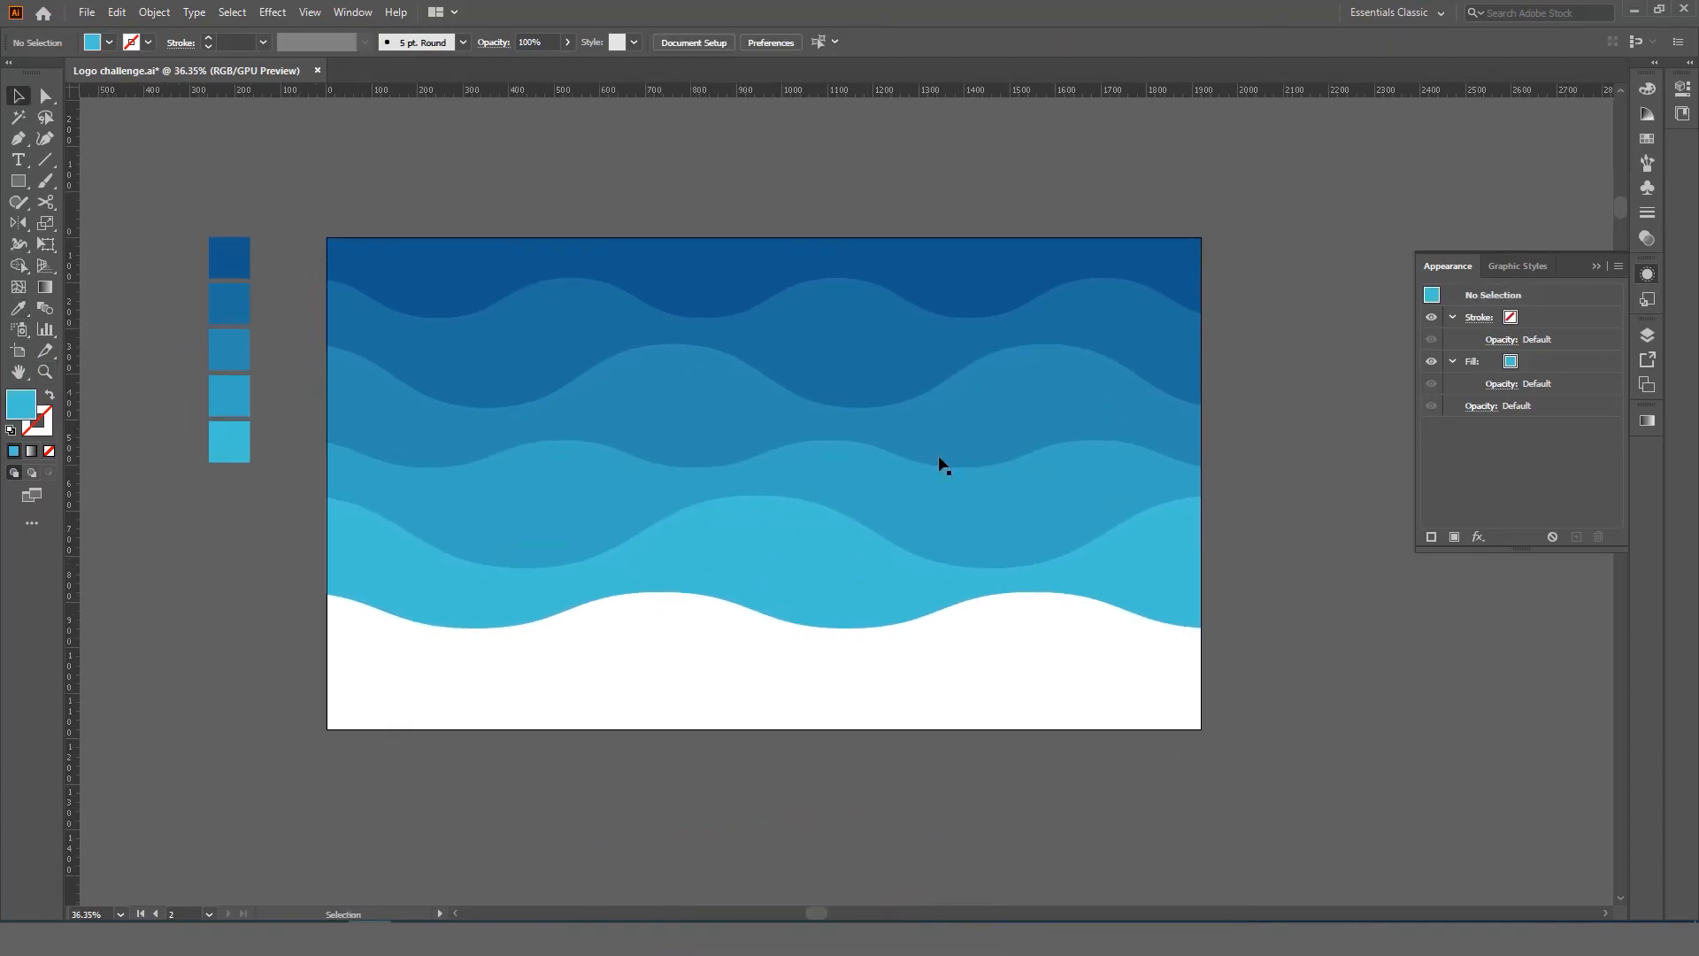
left_click(939, 459)
key("z")
left_click_drag(845, 443, 932, 506)
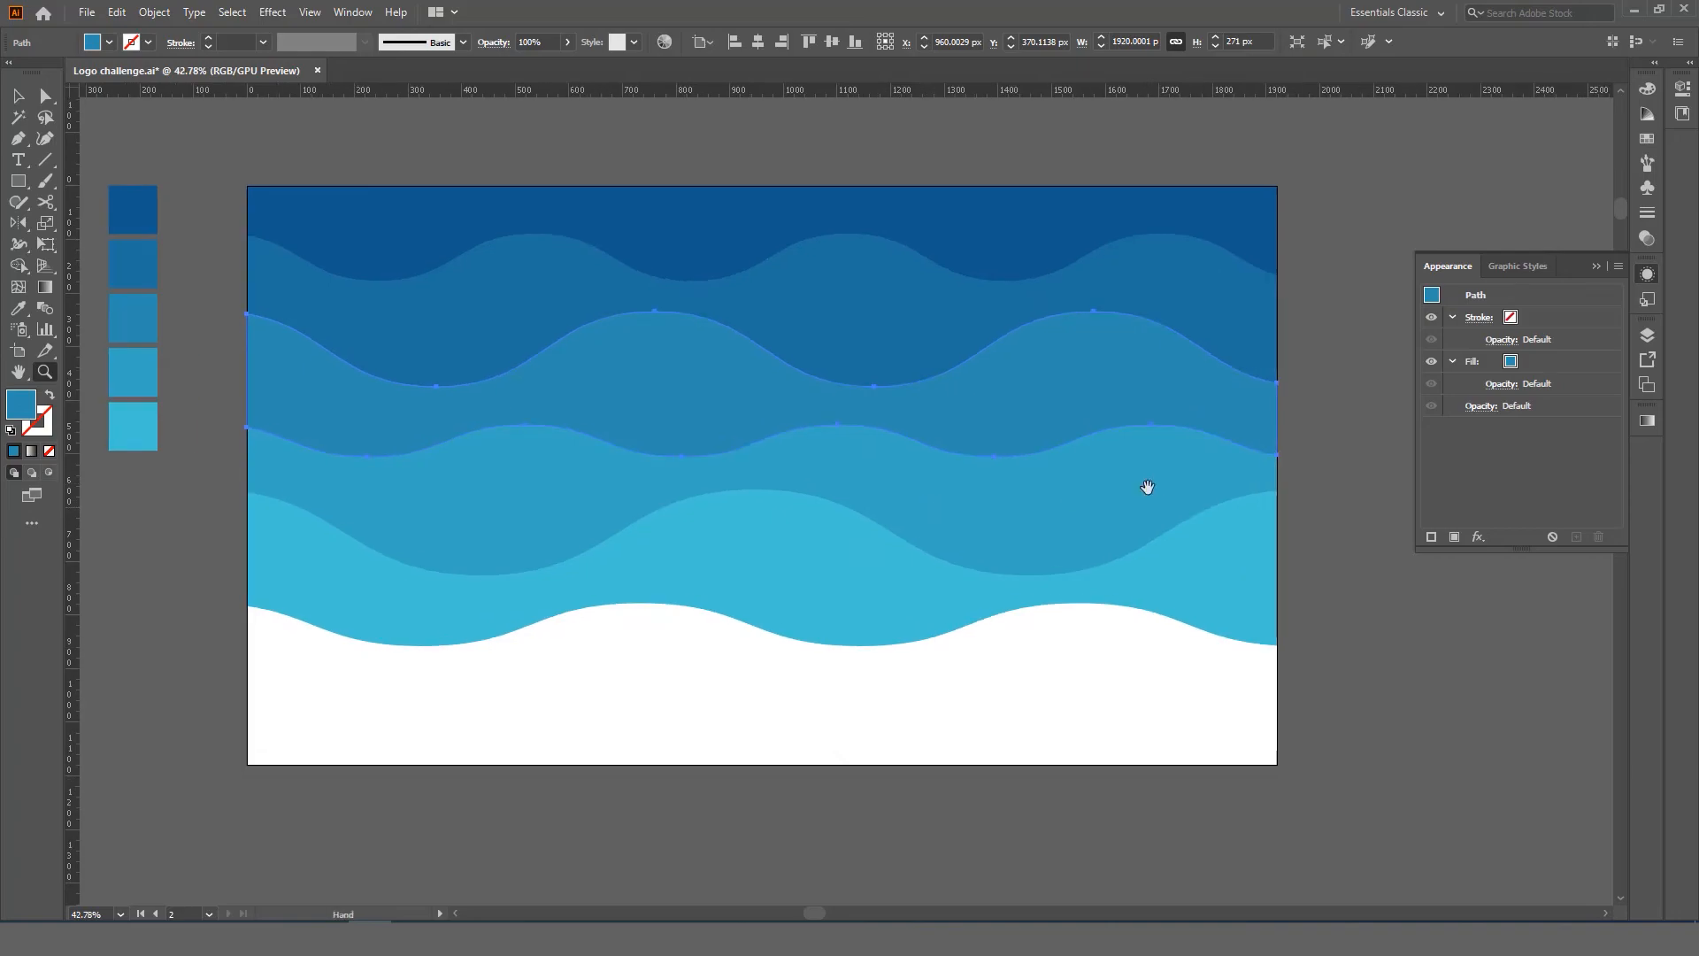
key("v")
left_click(1378, 407)
left_click_drag(1241, 345, 1263, 336)
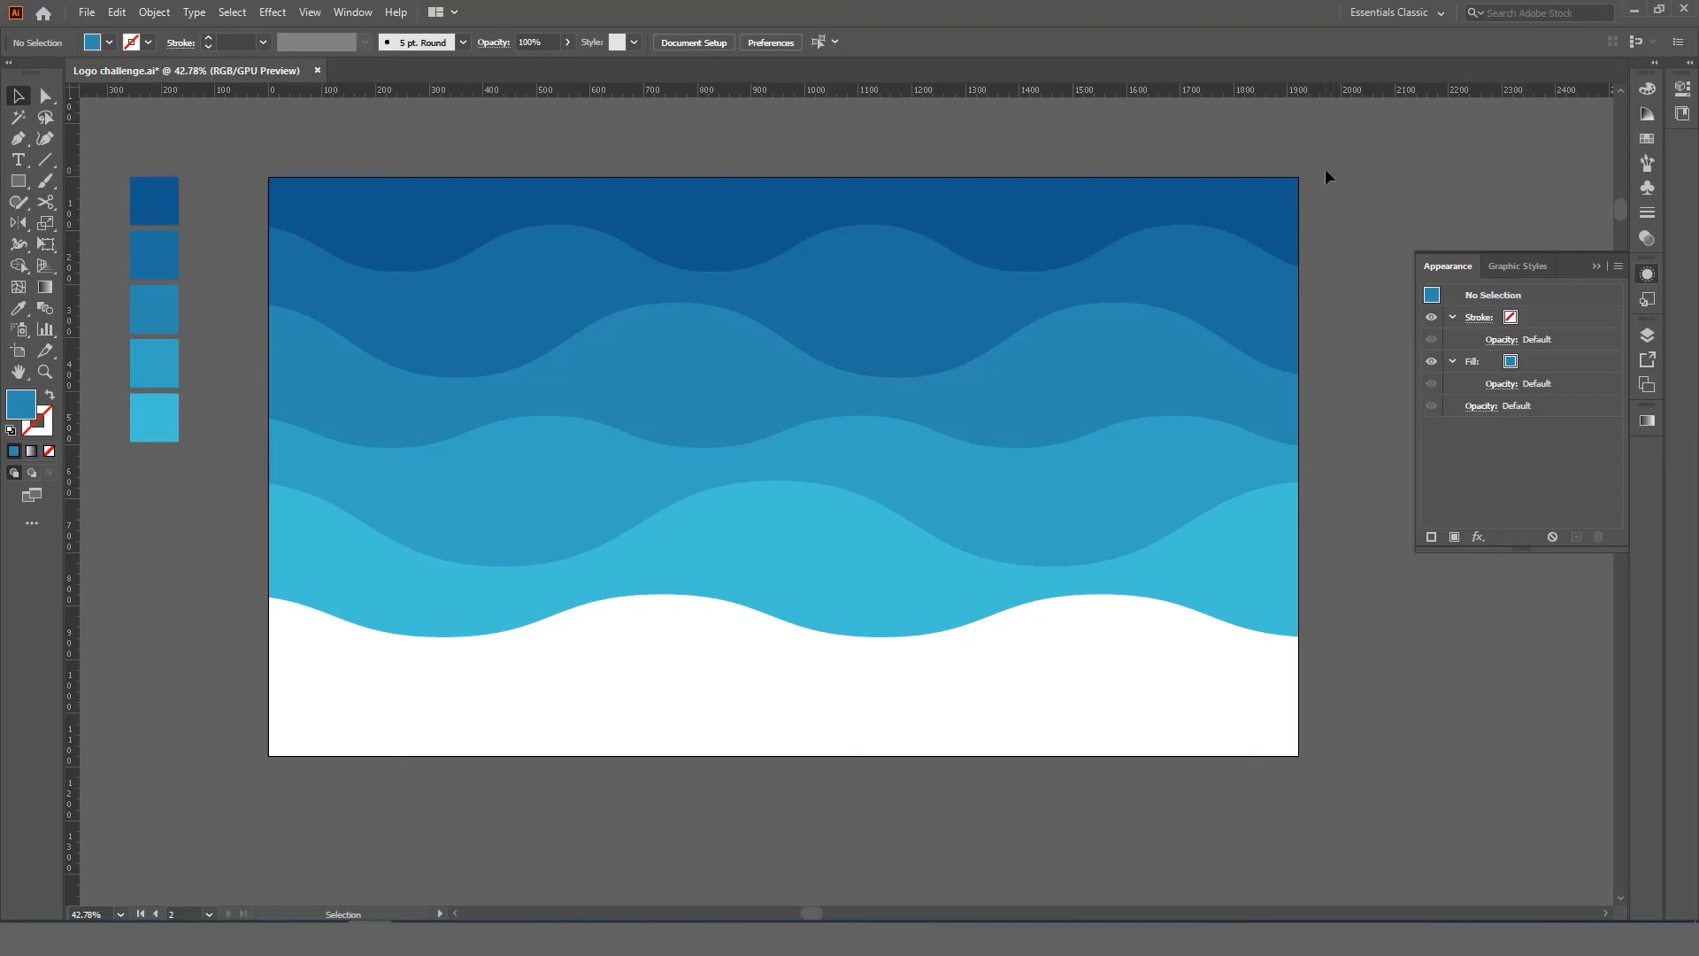
Step: Fill the unfilled bottom wave band with white sampled from the empty artboard area
left_click_drag(1324, 168, 396, 726)
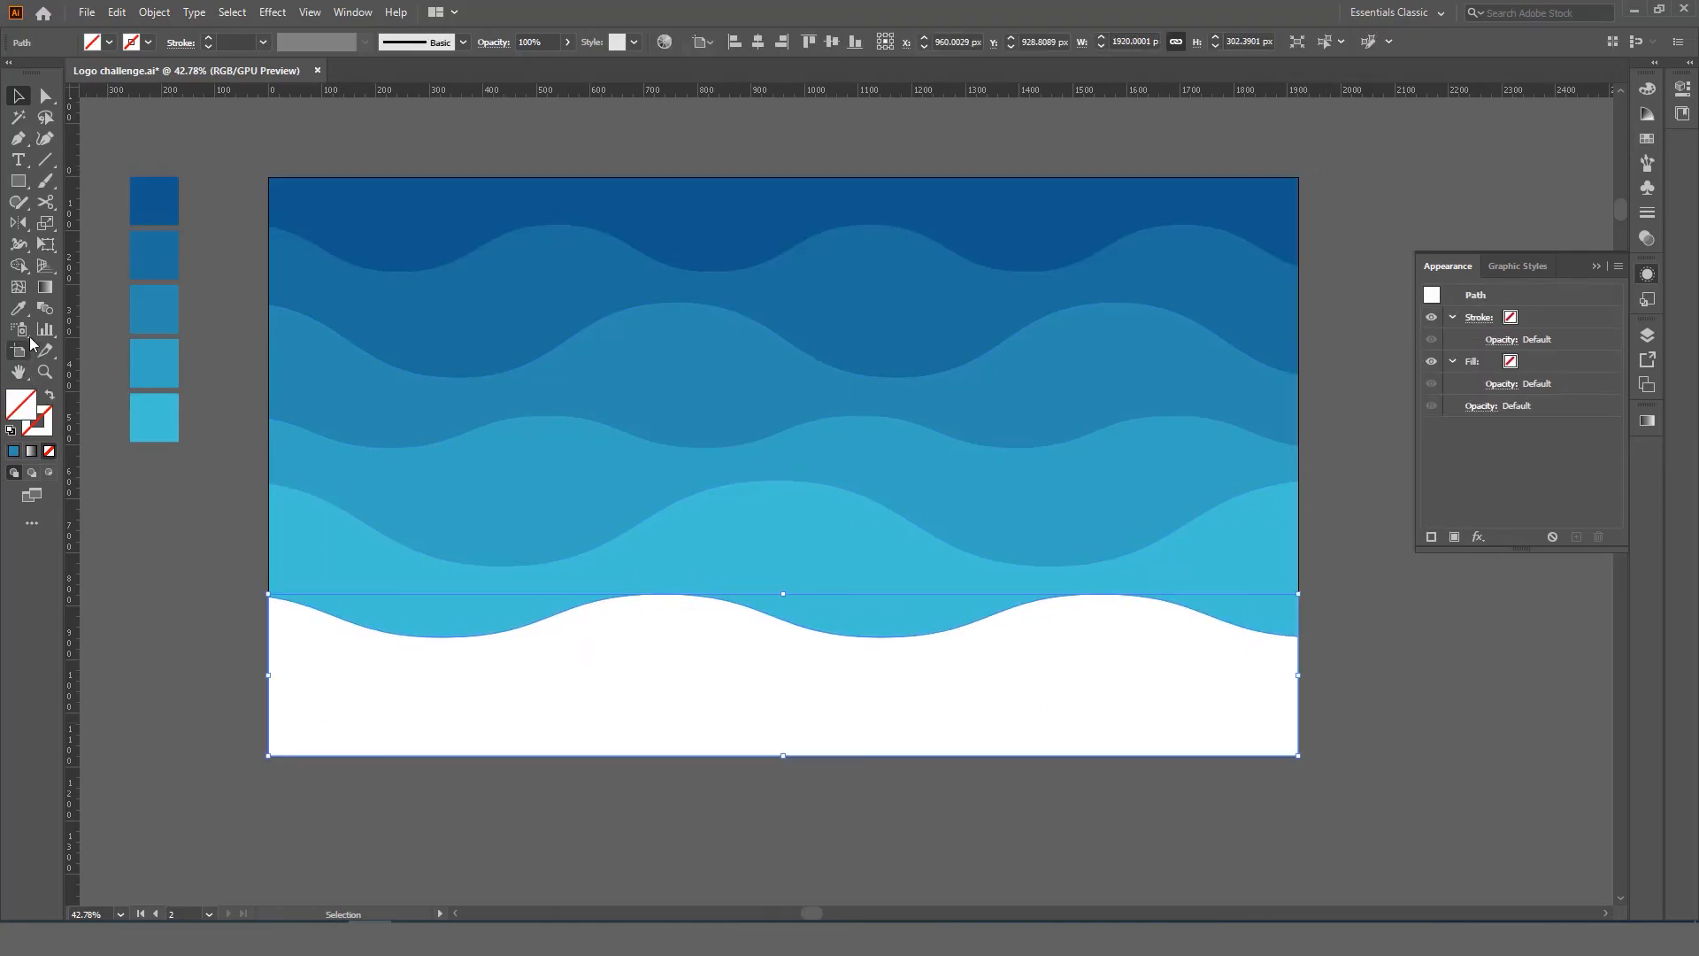
left_click(18, 308)
left_click(431, 685)
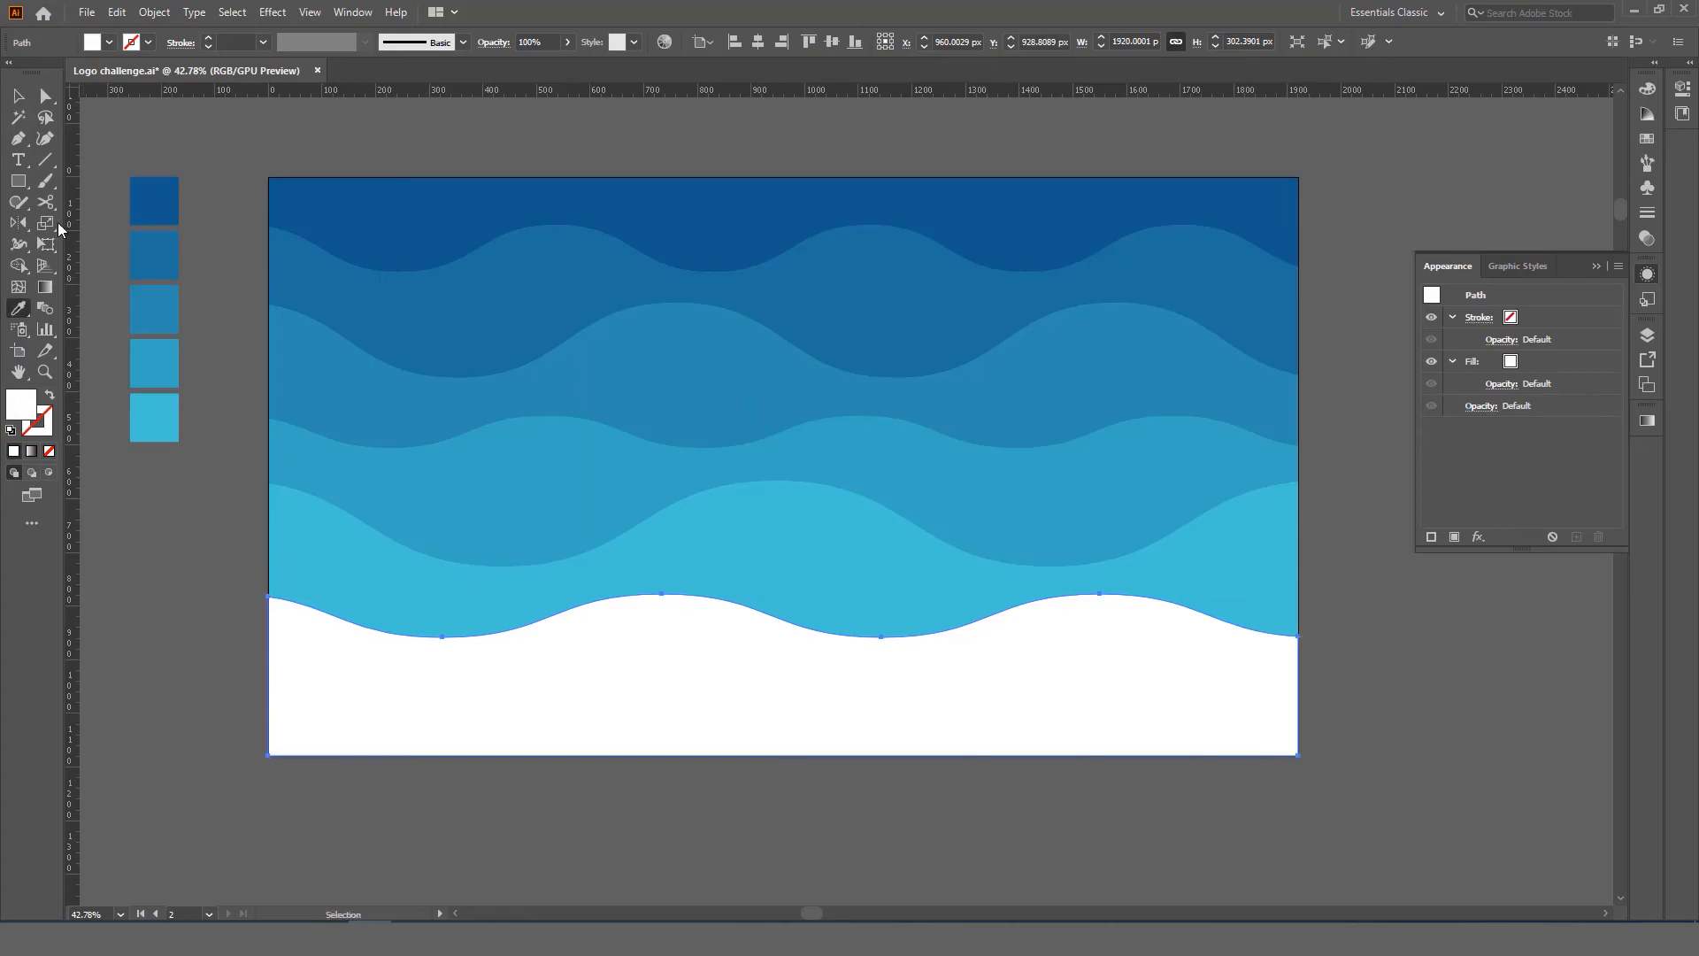
Step: Apply a Drop Shadow to all the wave bands with Multiply mode, 80% opacity, 10 px X and Y offsets and 10 px blur
left_click(26, 104)
left_click_drag(216, 151, 1362, 736)
left_click(273, 12)
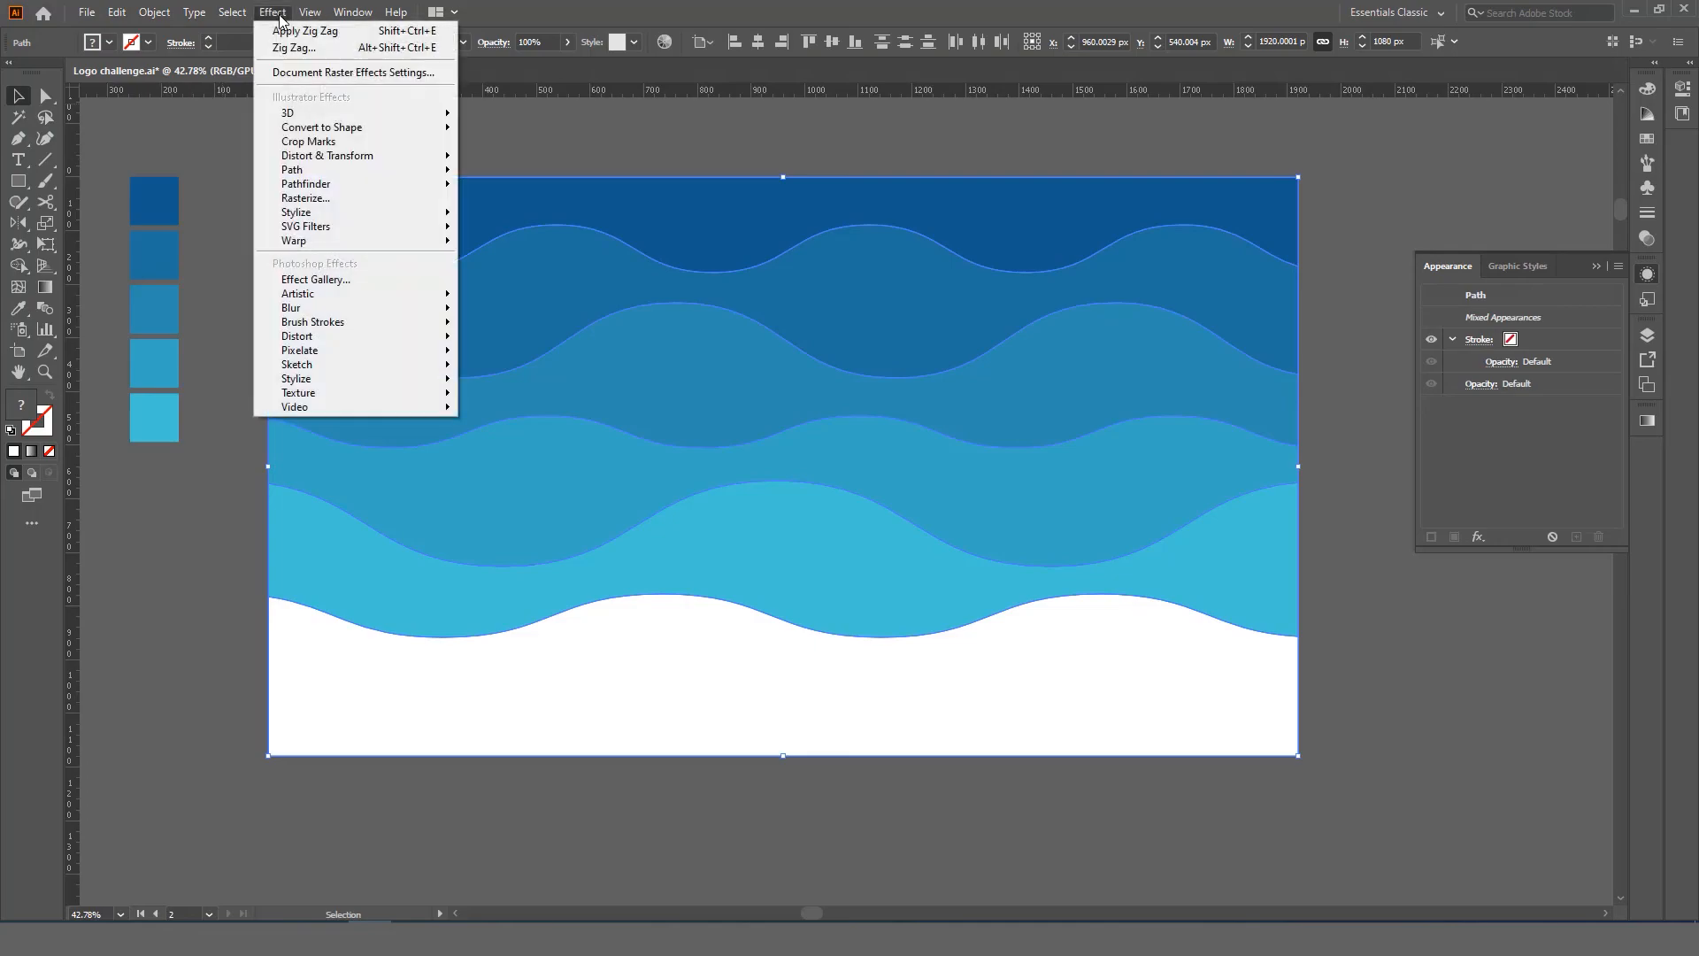
mouse_move(408, 212)
left_click(517, 214)
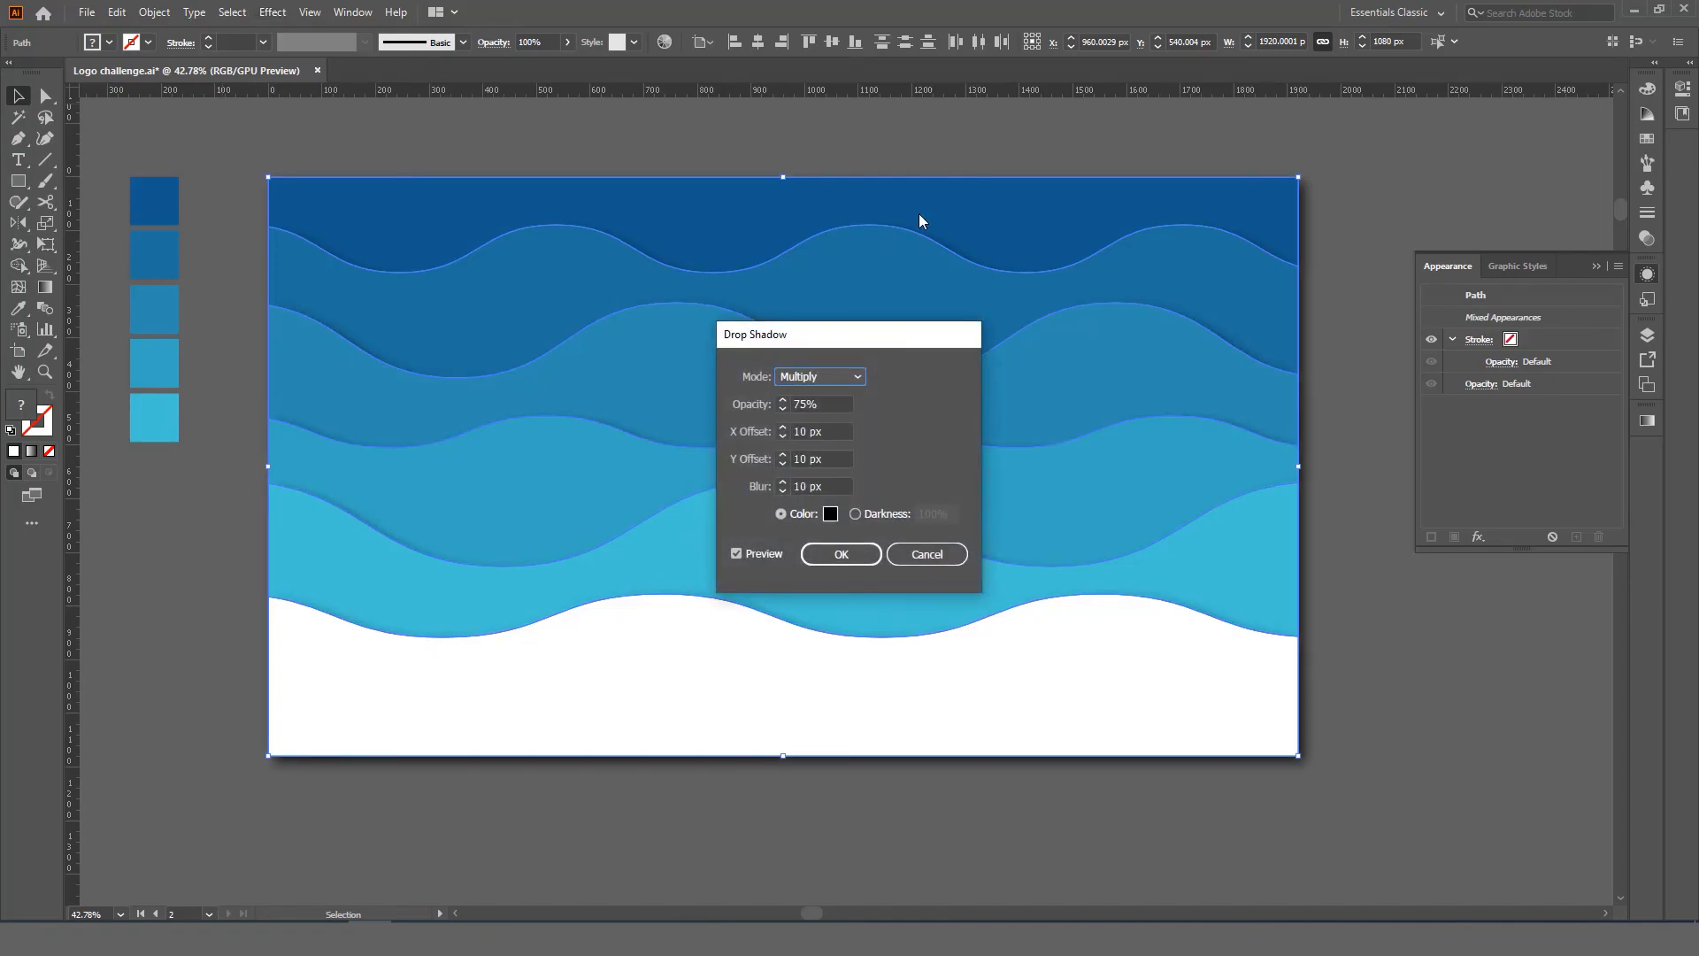
left_click_drag(808, 344, 1103, 358)
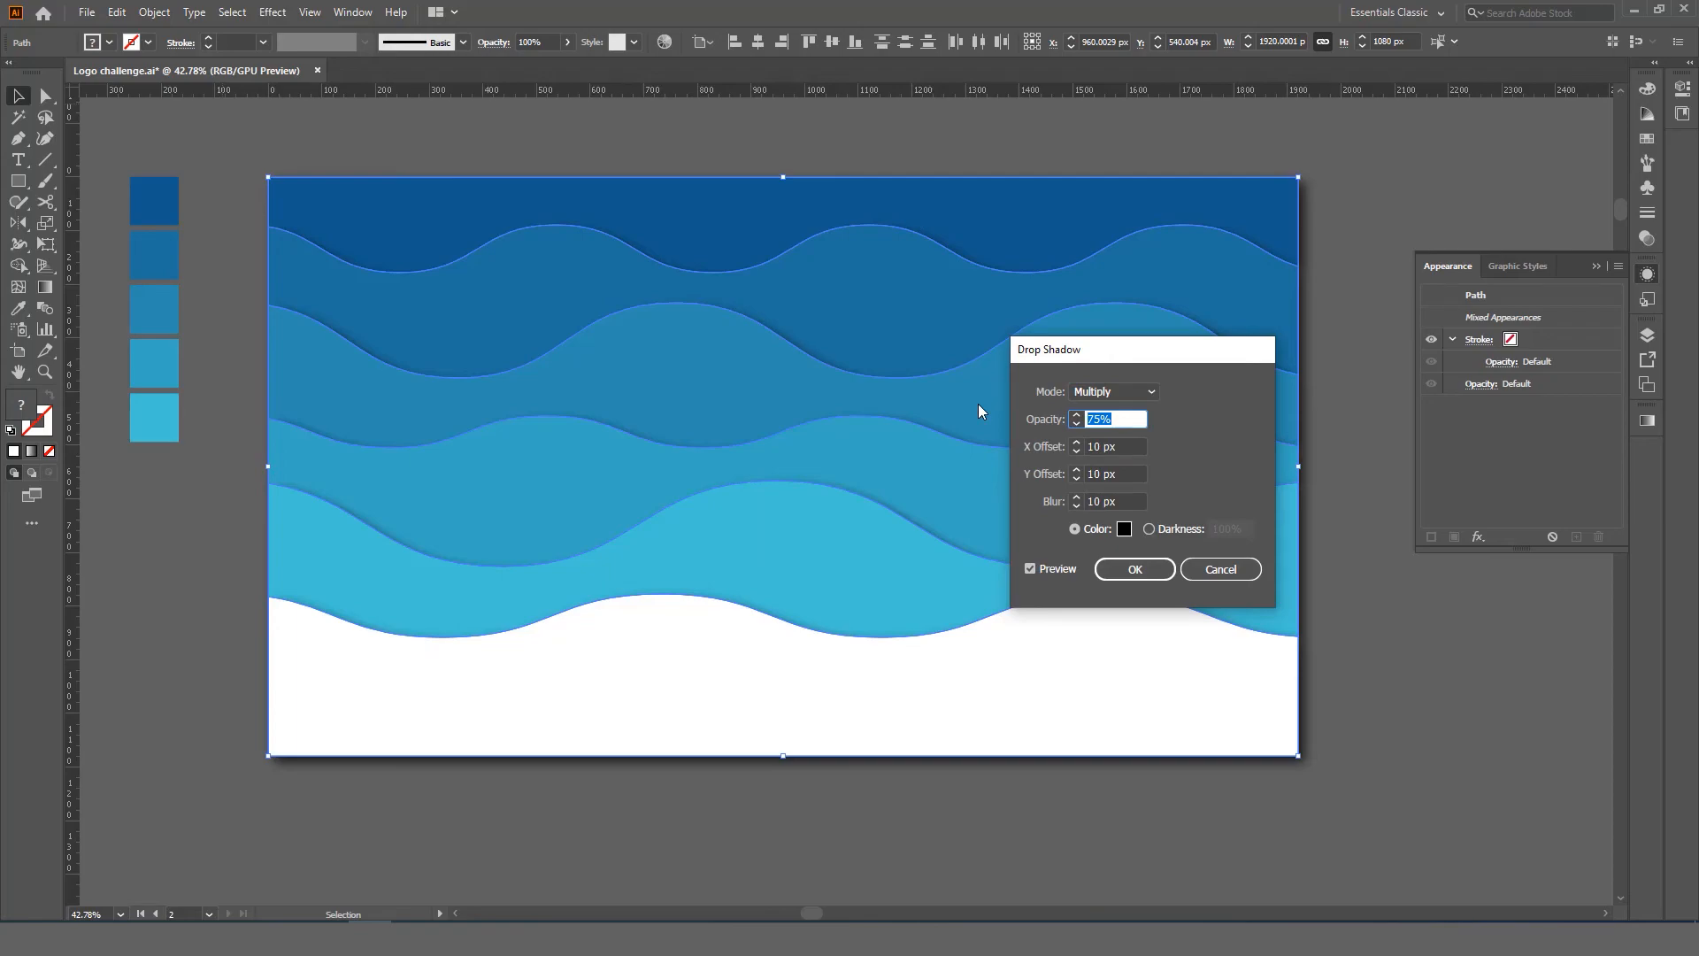
type("80")
left_click(1129, 447)
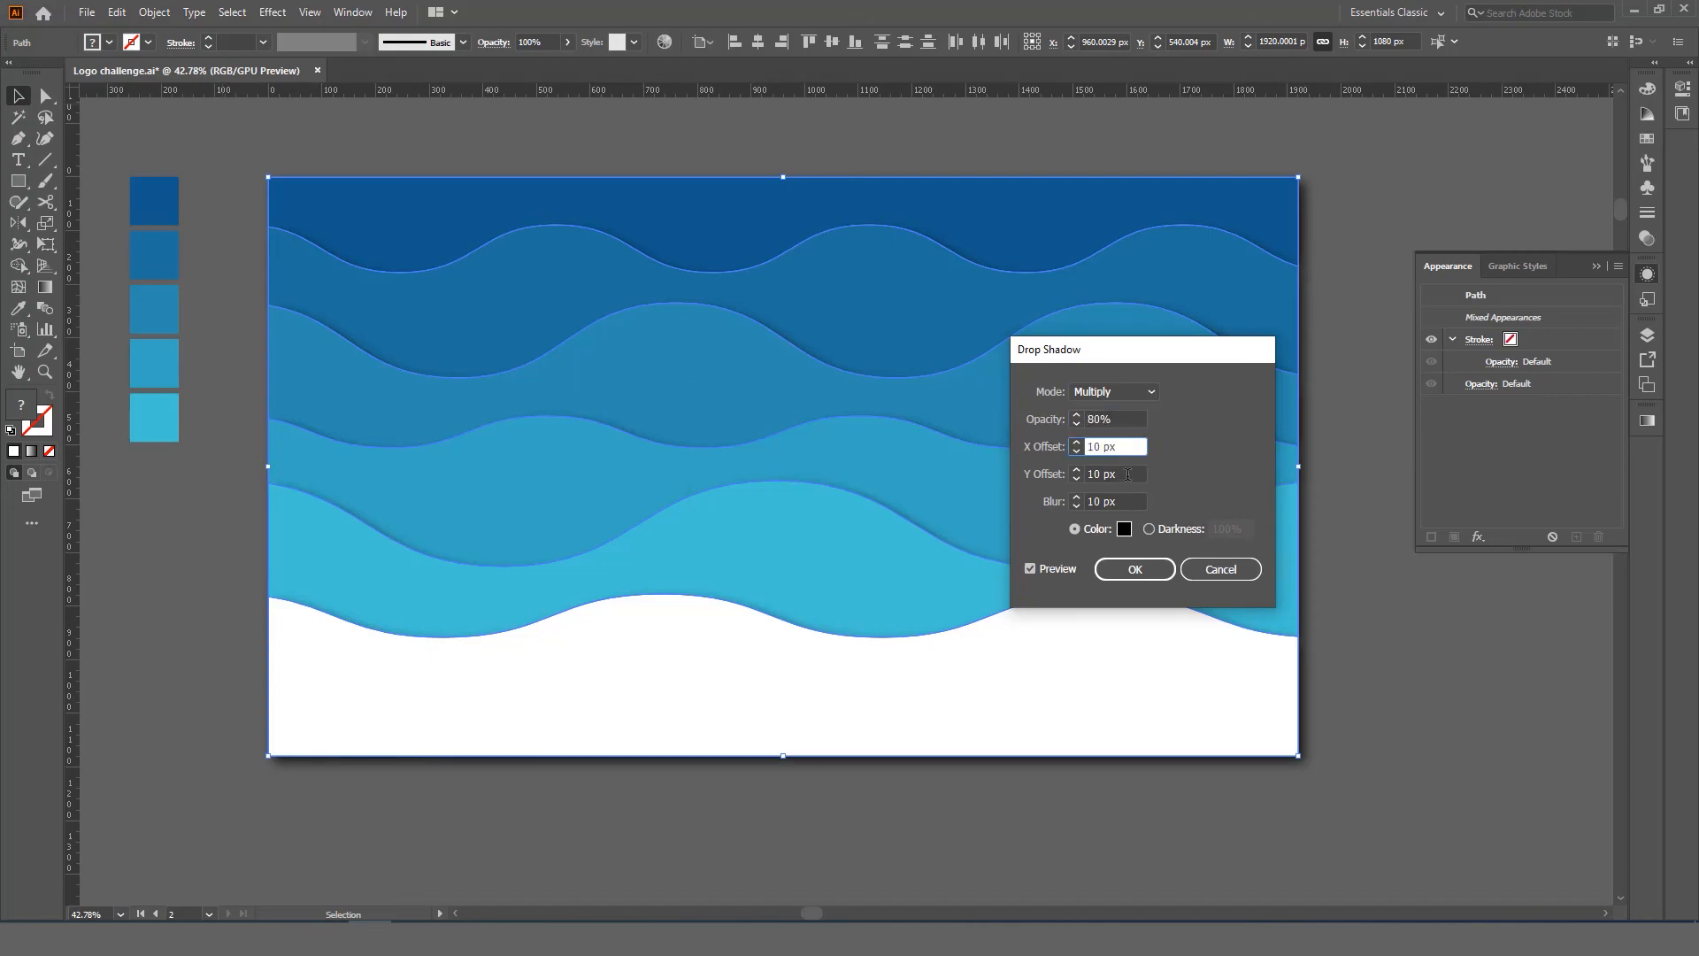
left_click(1135, 476)
left_click(1133, 501)
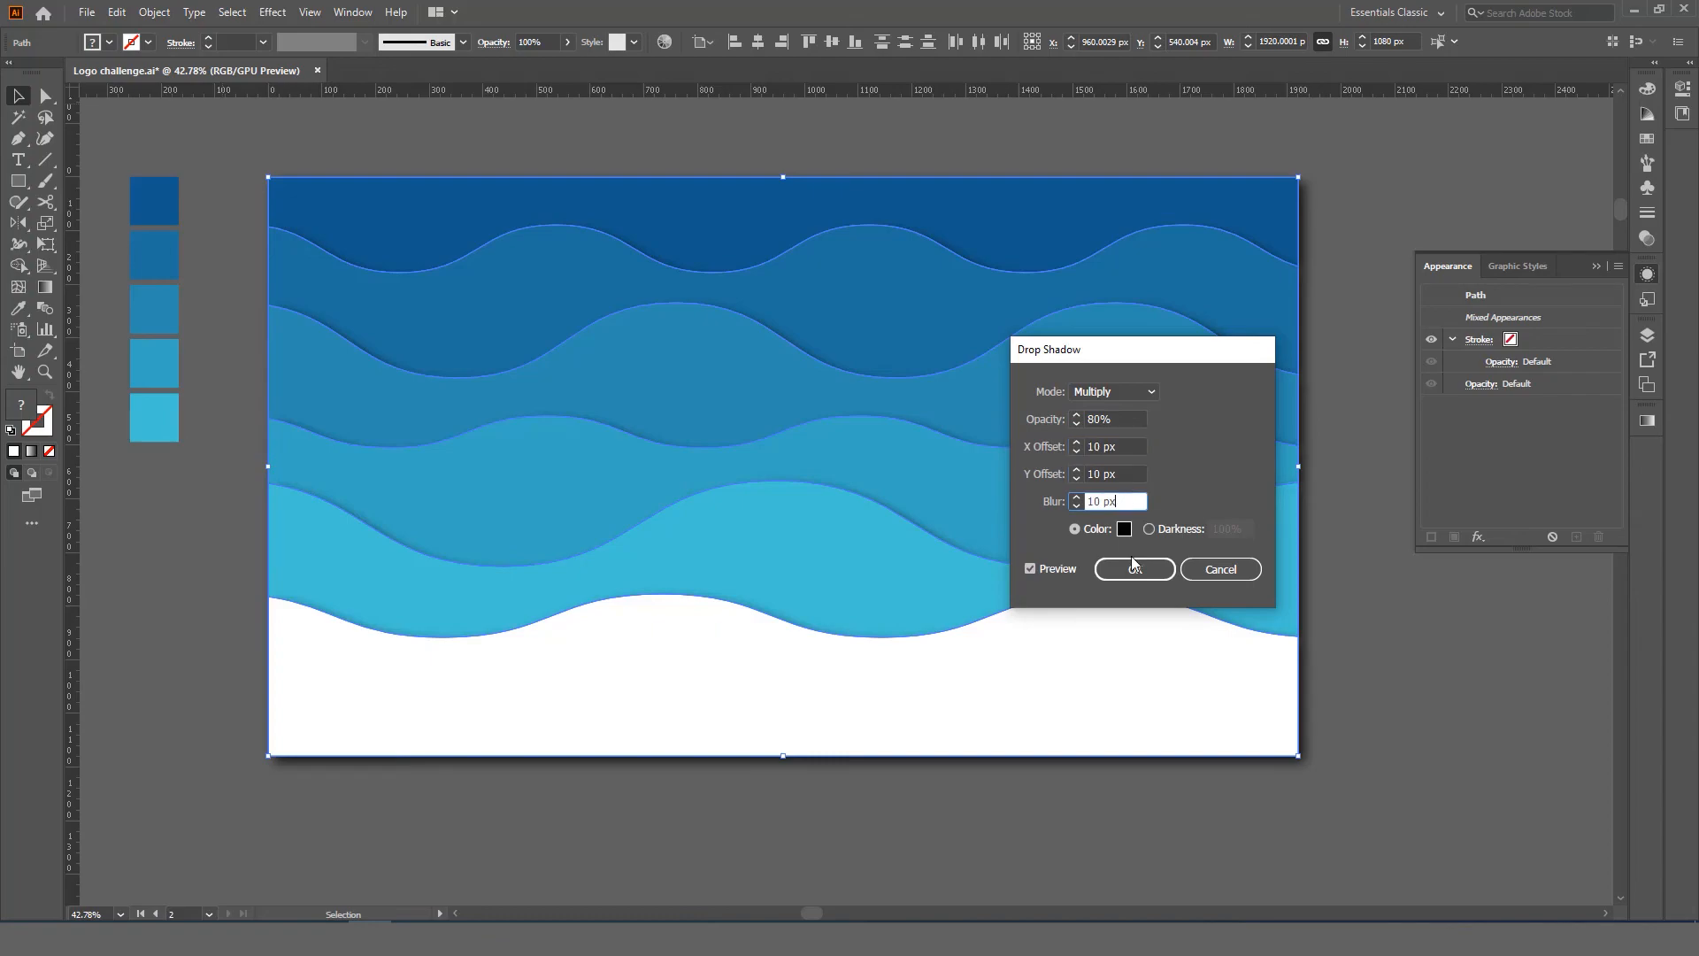
left_click(1136, 570)
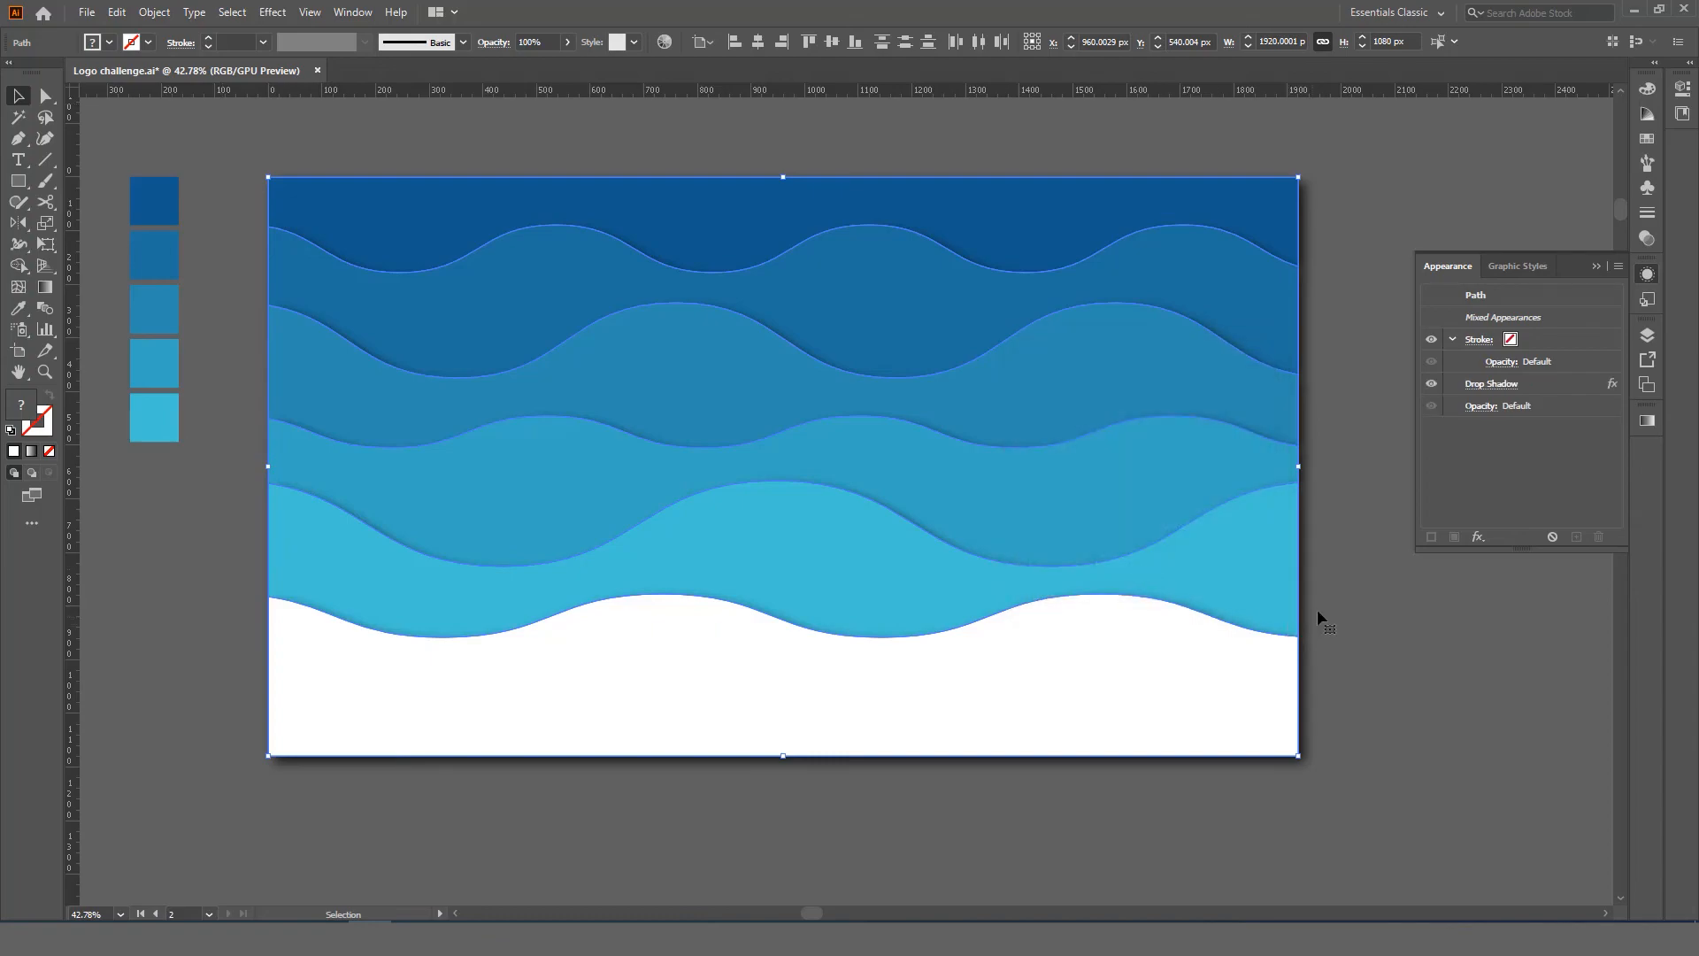
left_click(1437, 686)
Step: Draw a white 1920 x 1080 px rectangle covering the whole artboard and bring it to the front
left_click_drag(1437, 694, 1414, 703)
left_click(25, 186)
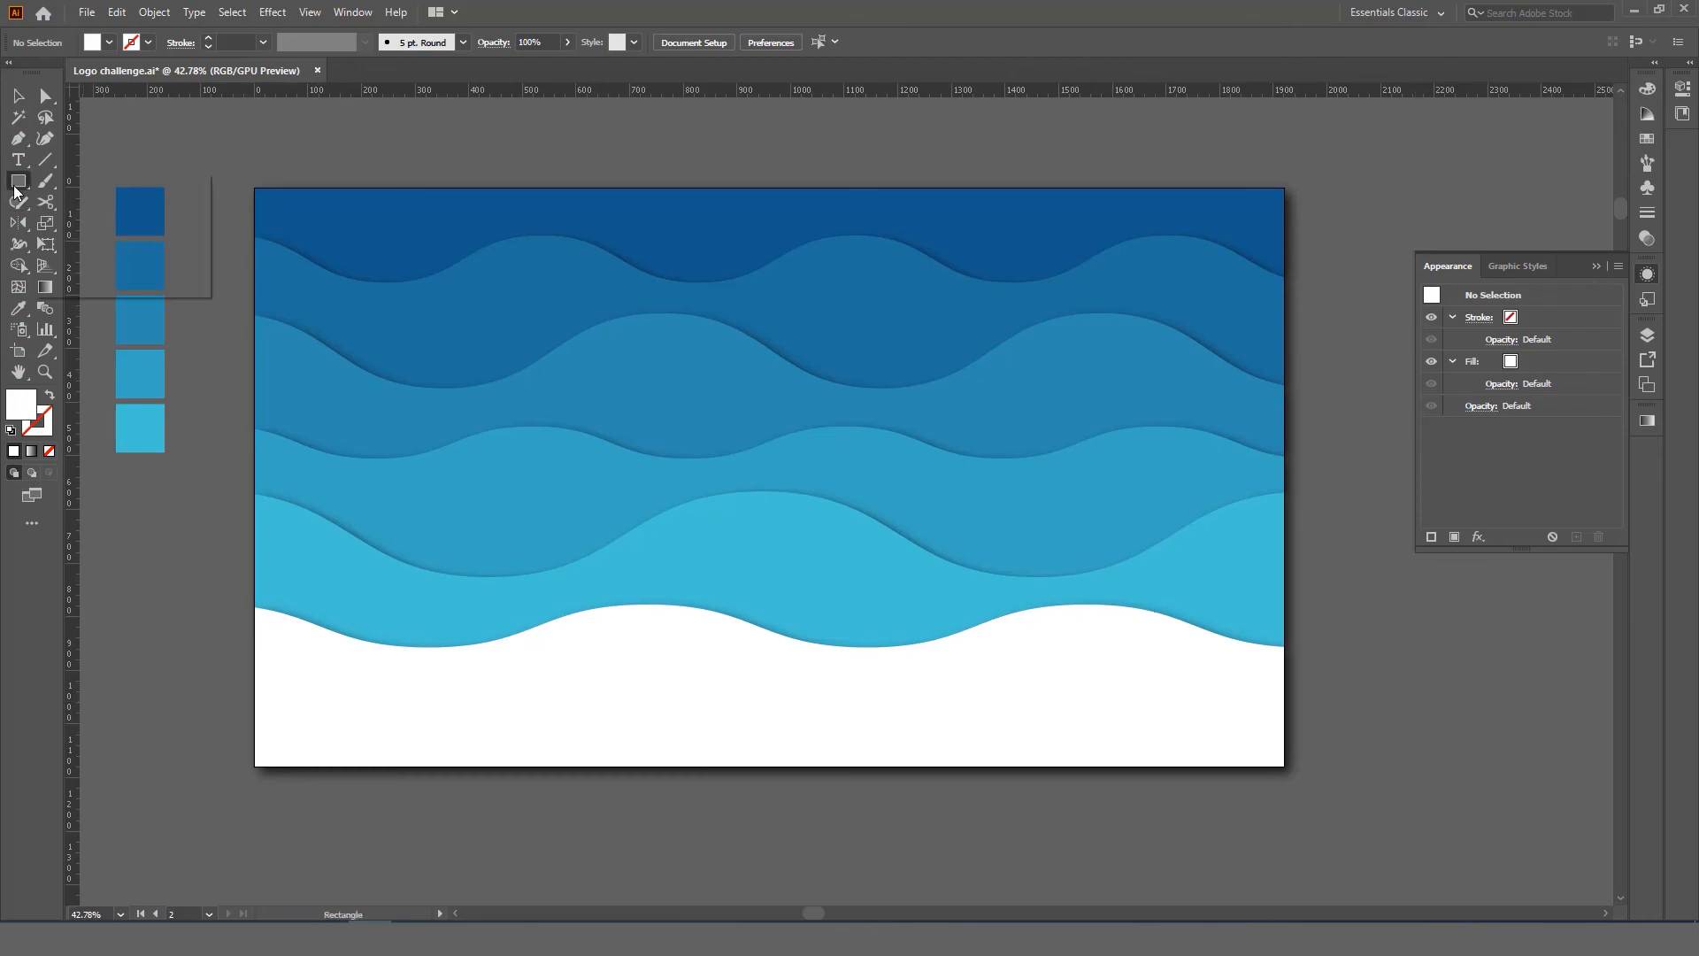
left_click(94, 181)
mouse_move(256, 188)
left_mouse_down()
mouse_move(1043, 607)
mouse_move(1279, 761)
left_mouse_up()
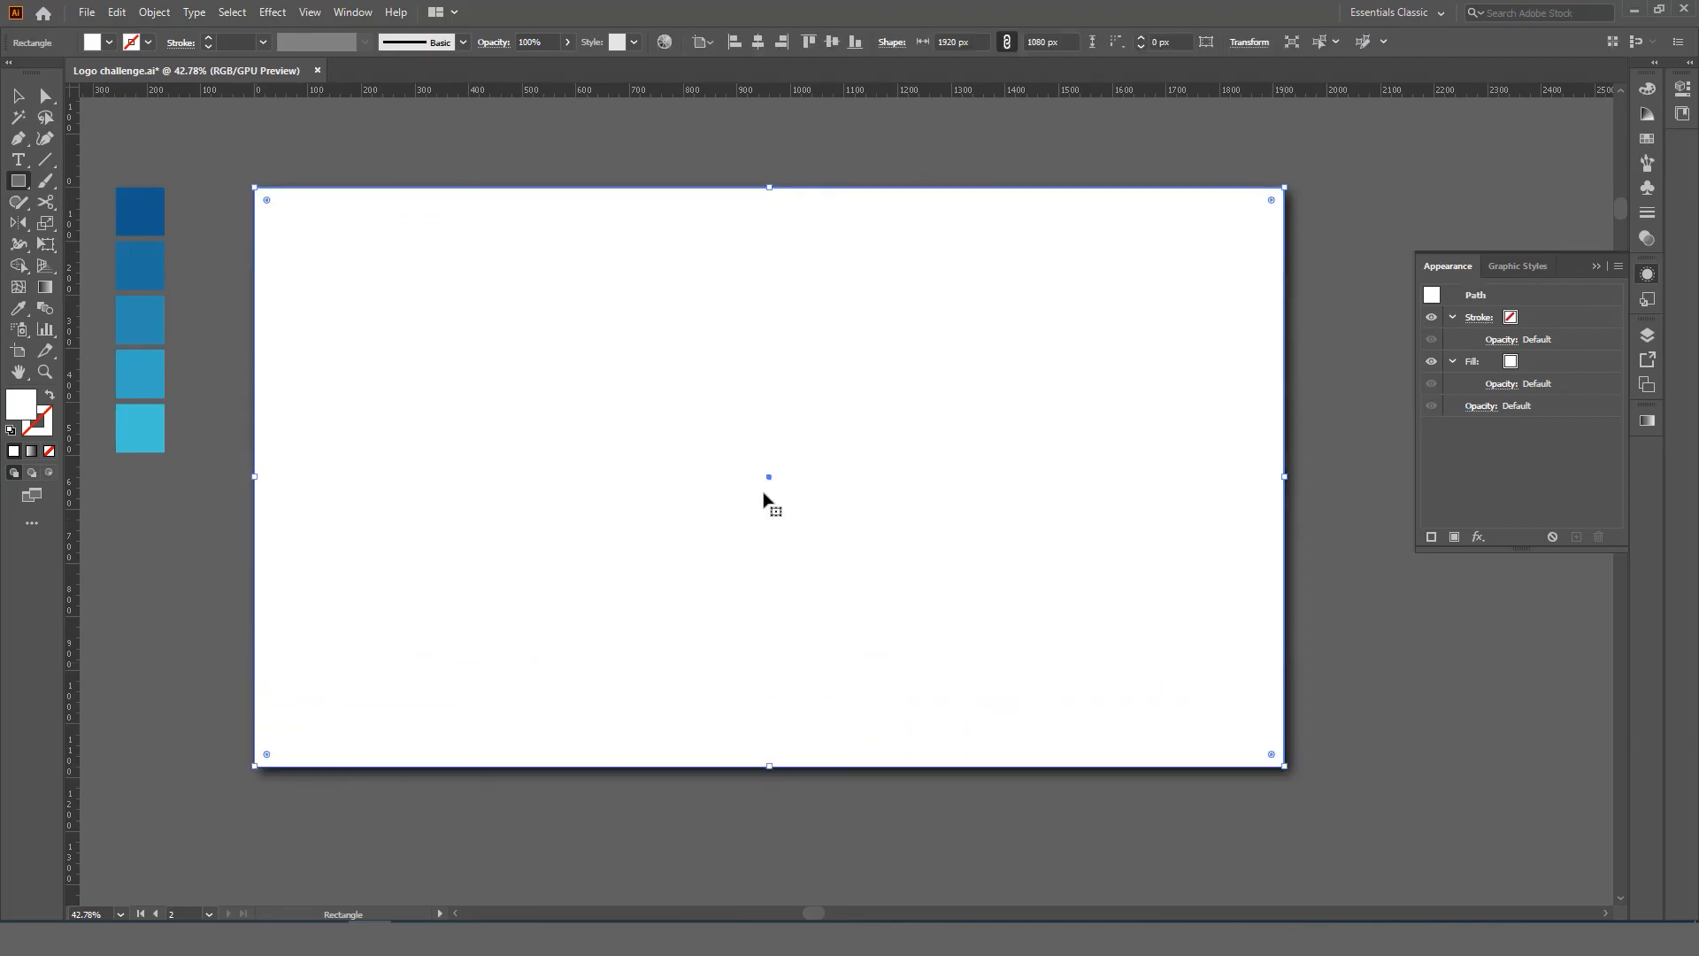
key("v")
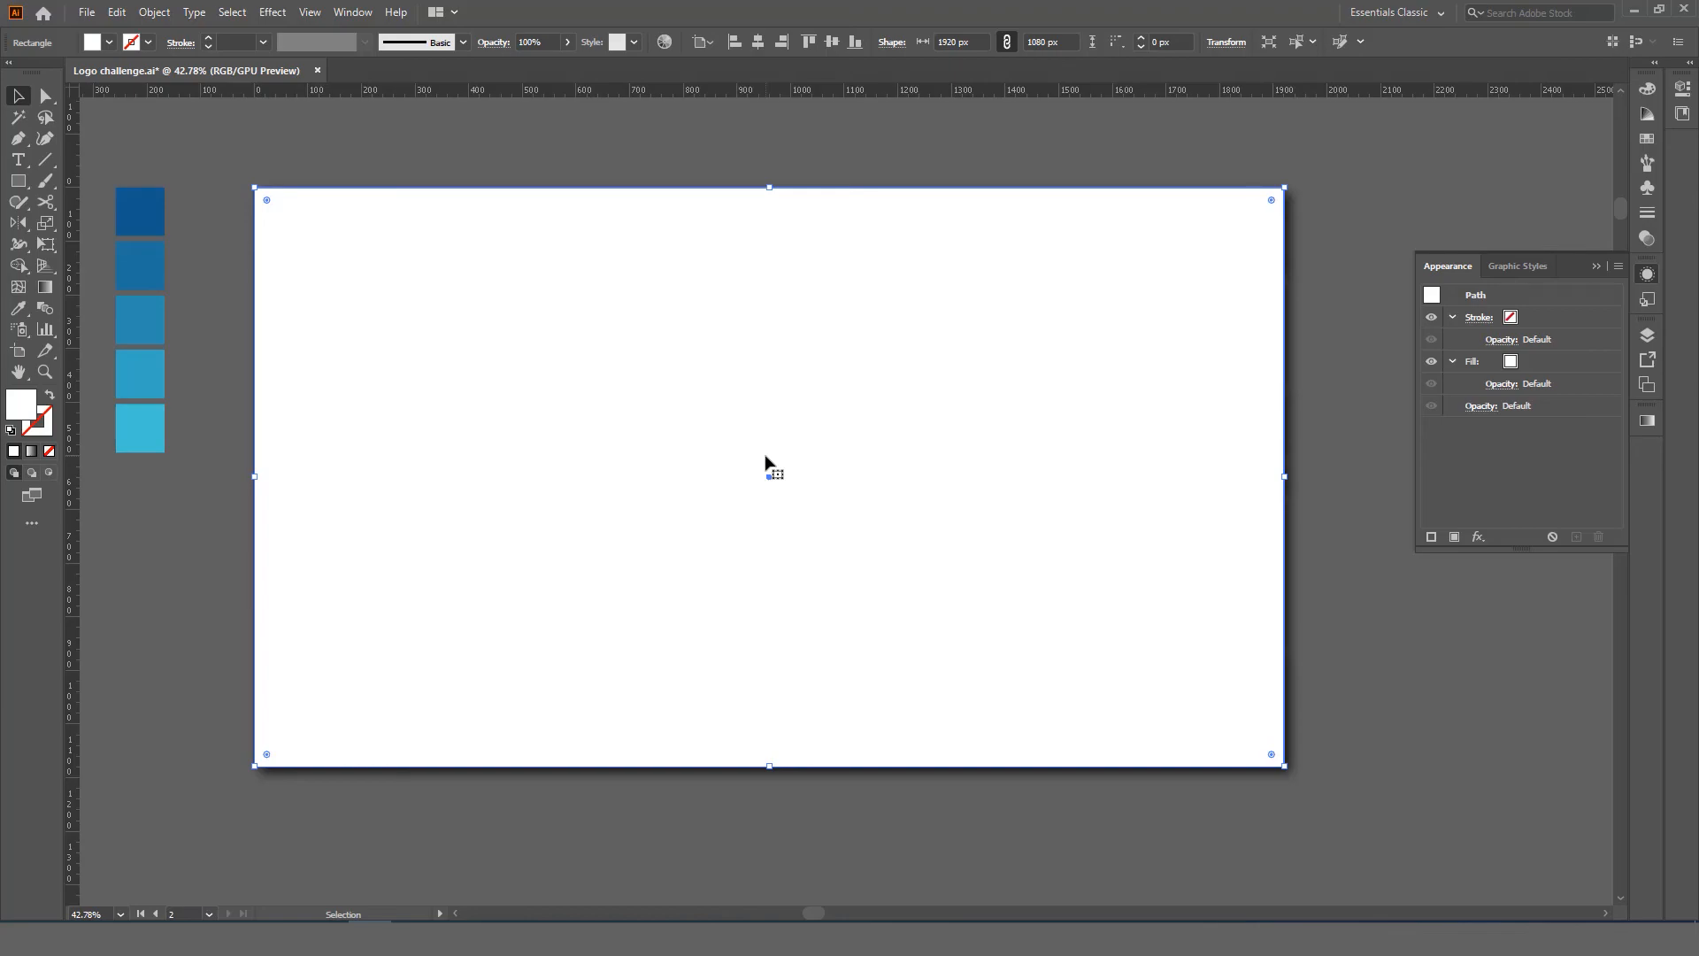
key("ctrl+shift+b")
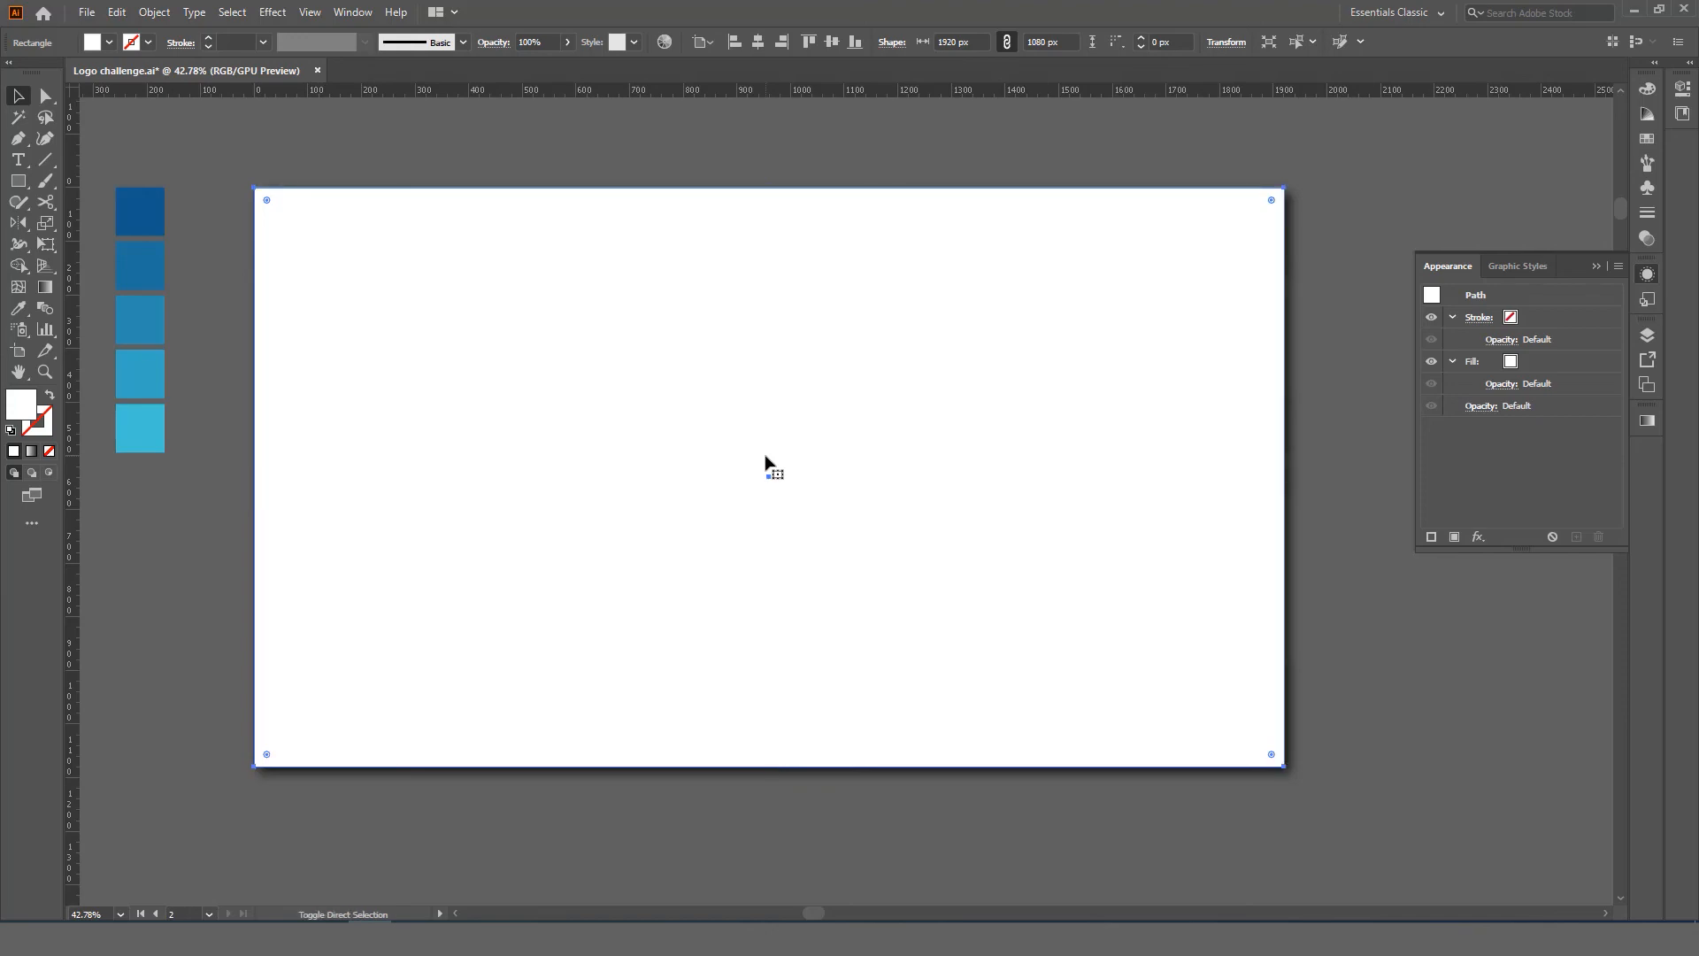
key("ctrl+shift+b")
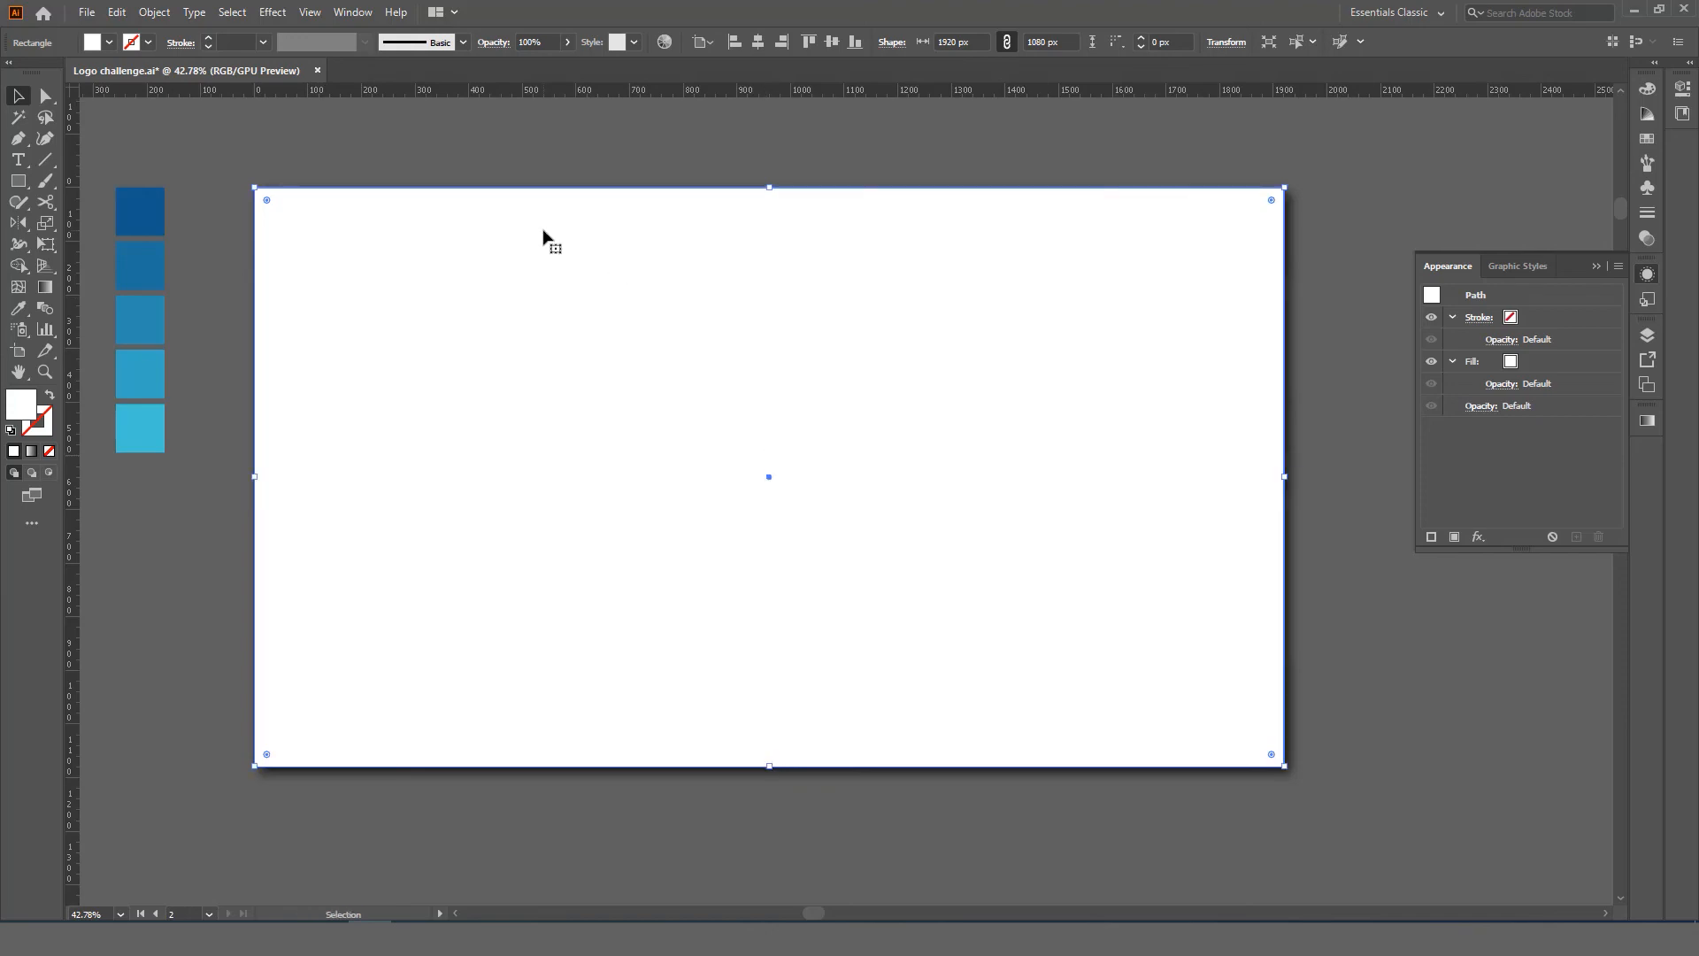
Step: Try a clipping mask on the wave bands using the front rectangle, and undo it
left_click_drag(226, 138, 1366, 814)
right_click(873, 363)
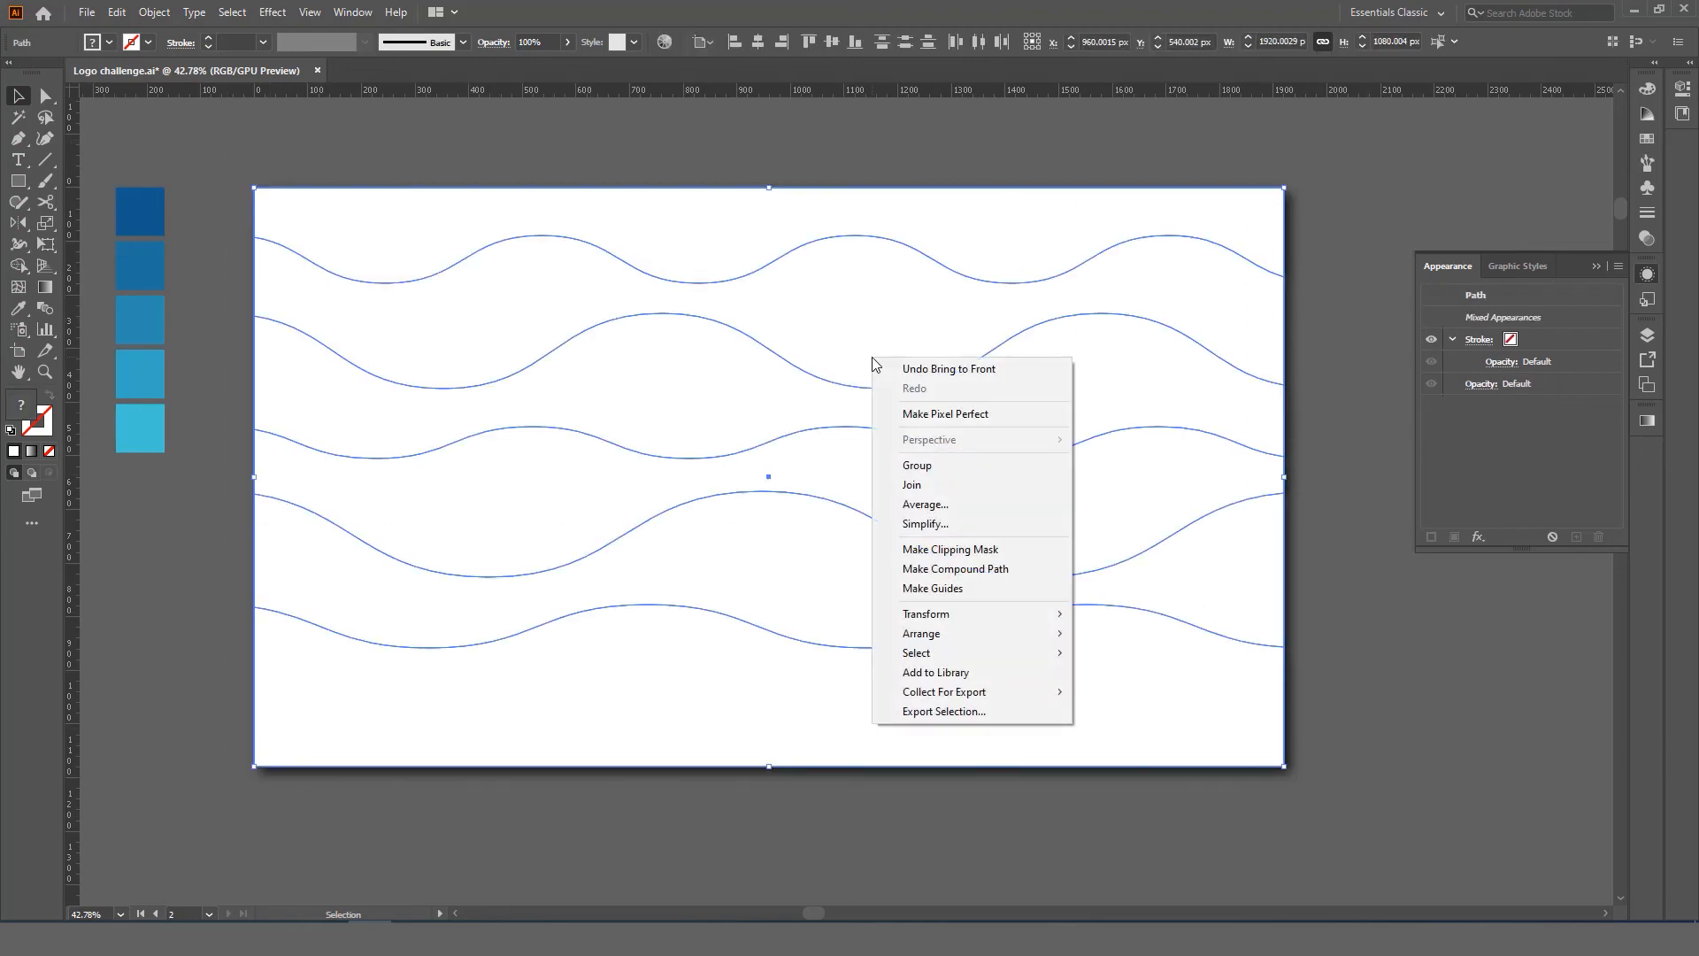
left_click(1016, 551)
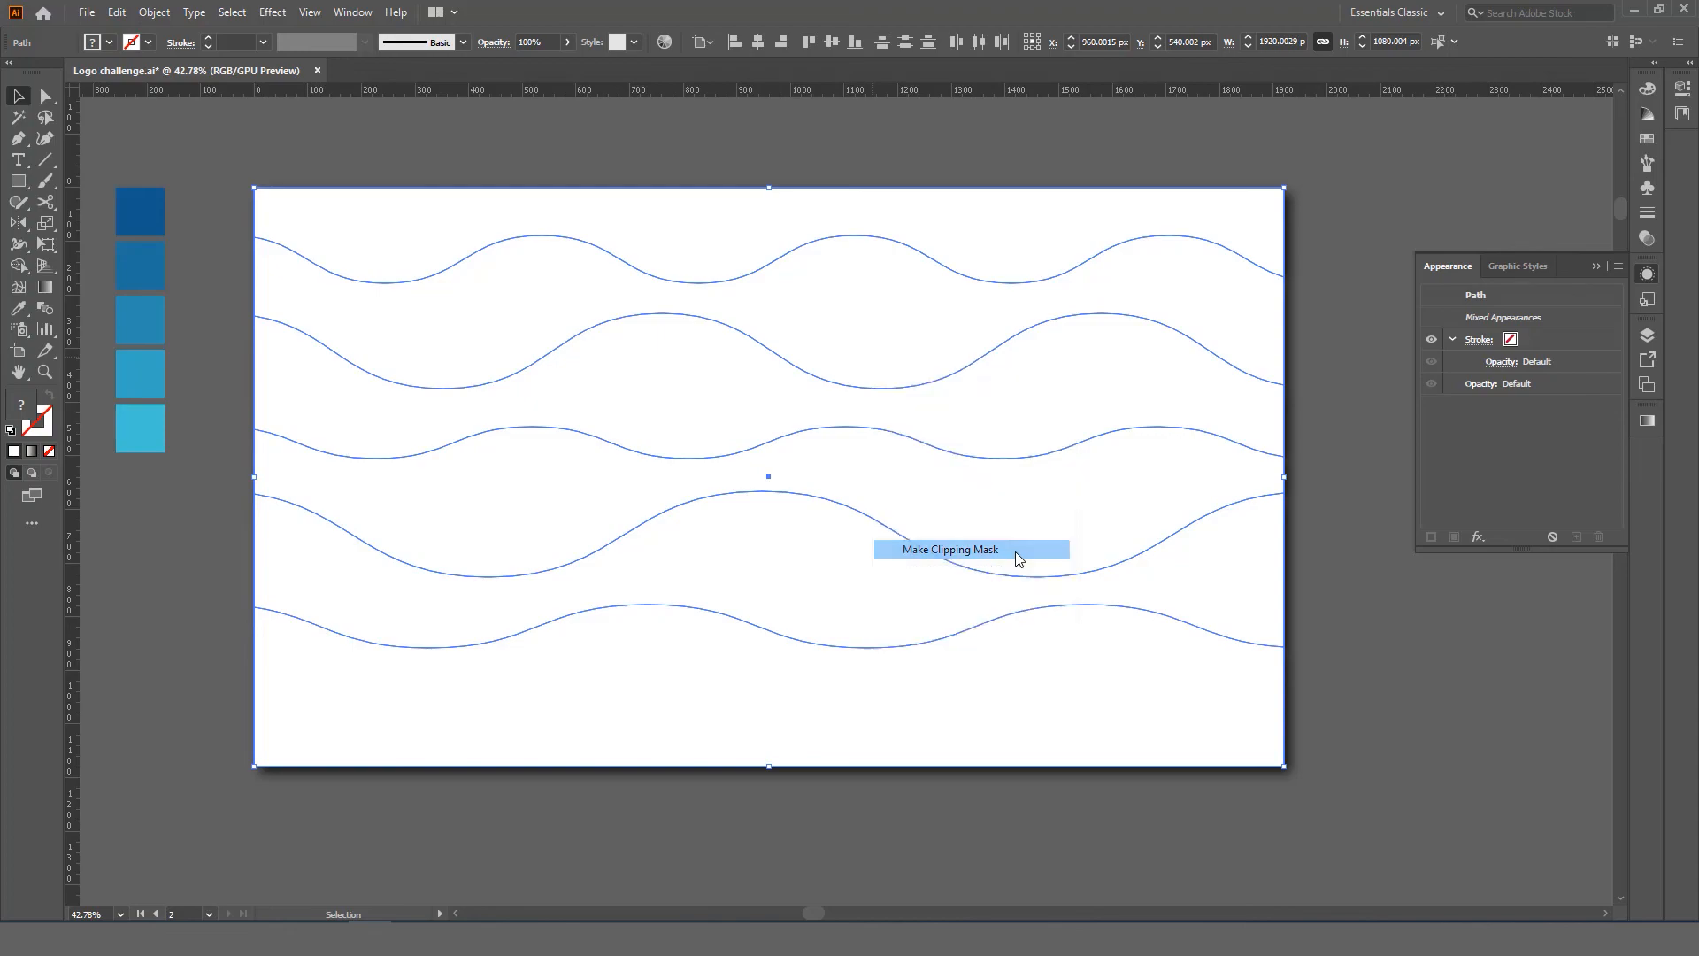
left_click(1351, 624)
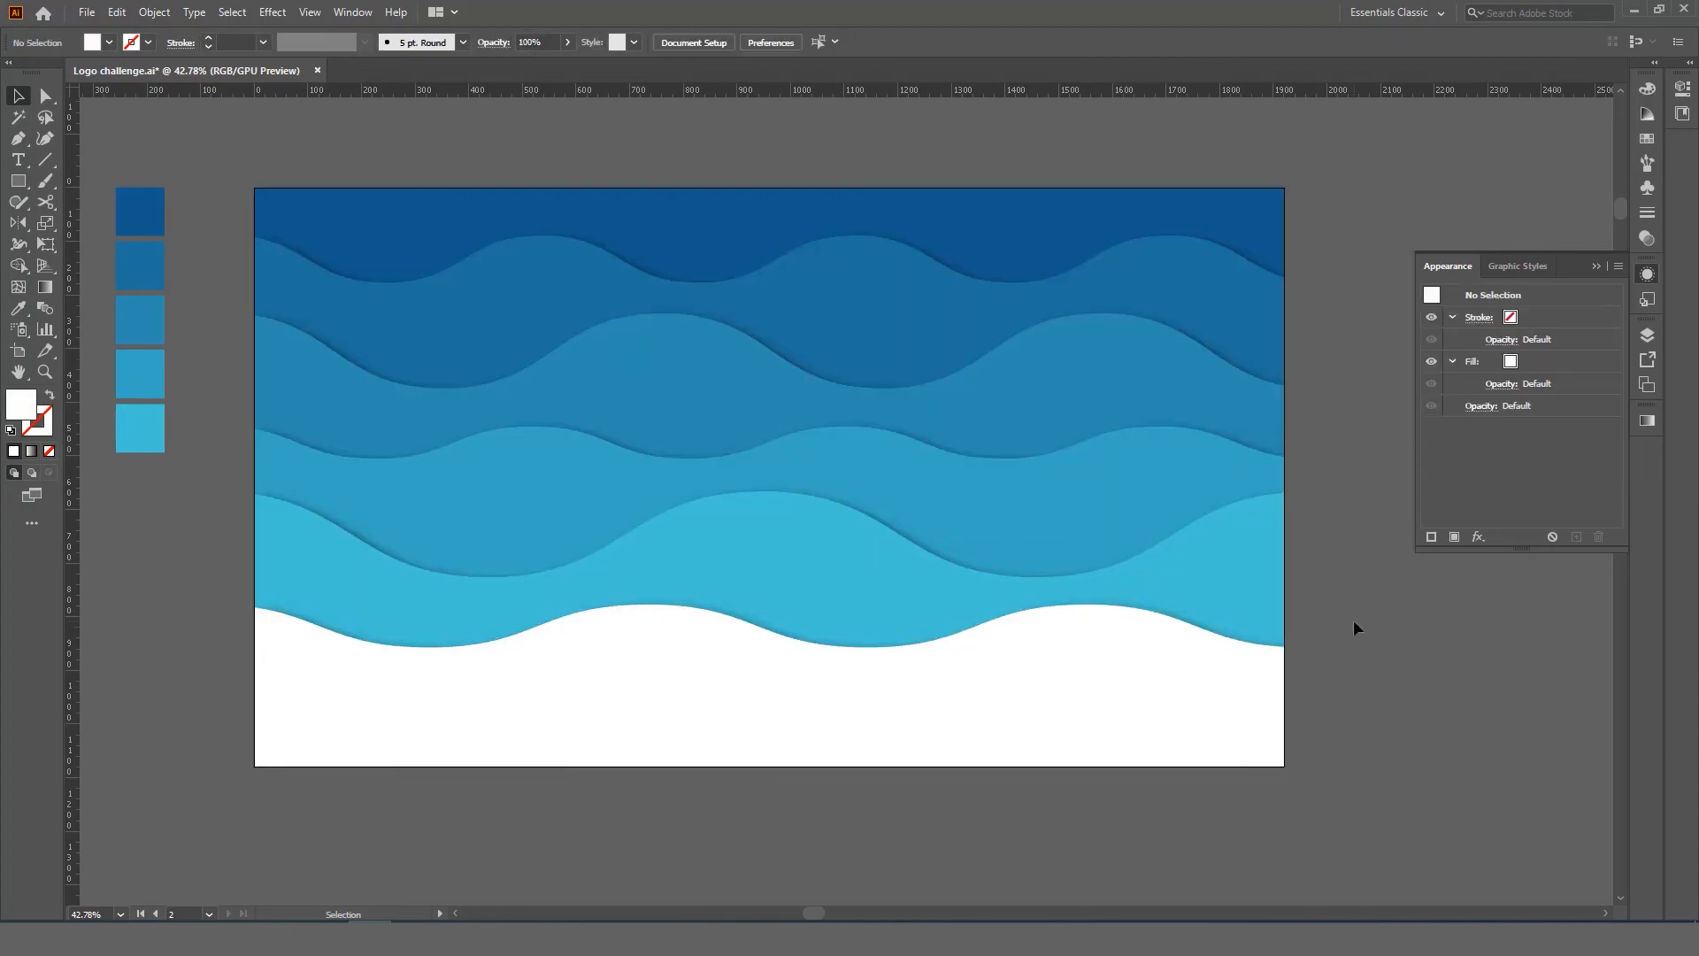
key("ctrl+z")
Step: Clip all the wave bands to the artboard-sized front rectangle with a clipping mask and deselect the group
left_click(1316, 149)
left_click_drag(1316, 156, 210, 777)
key("a")
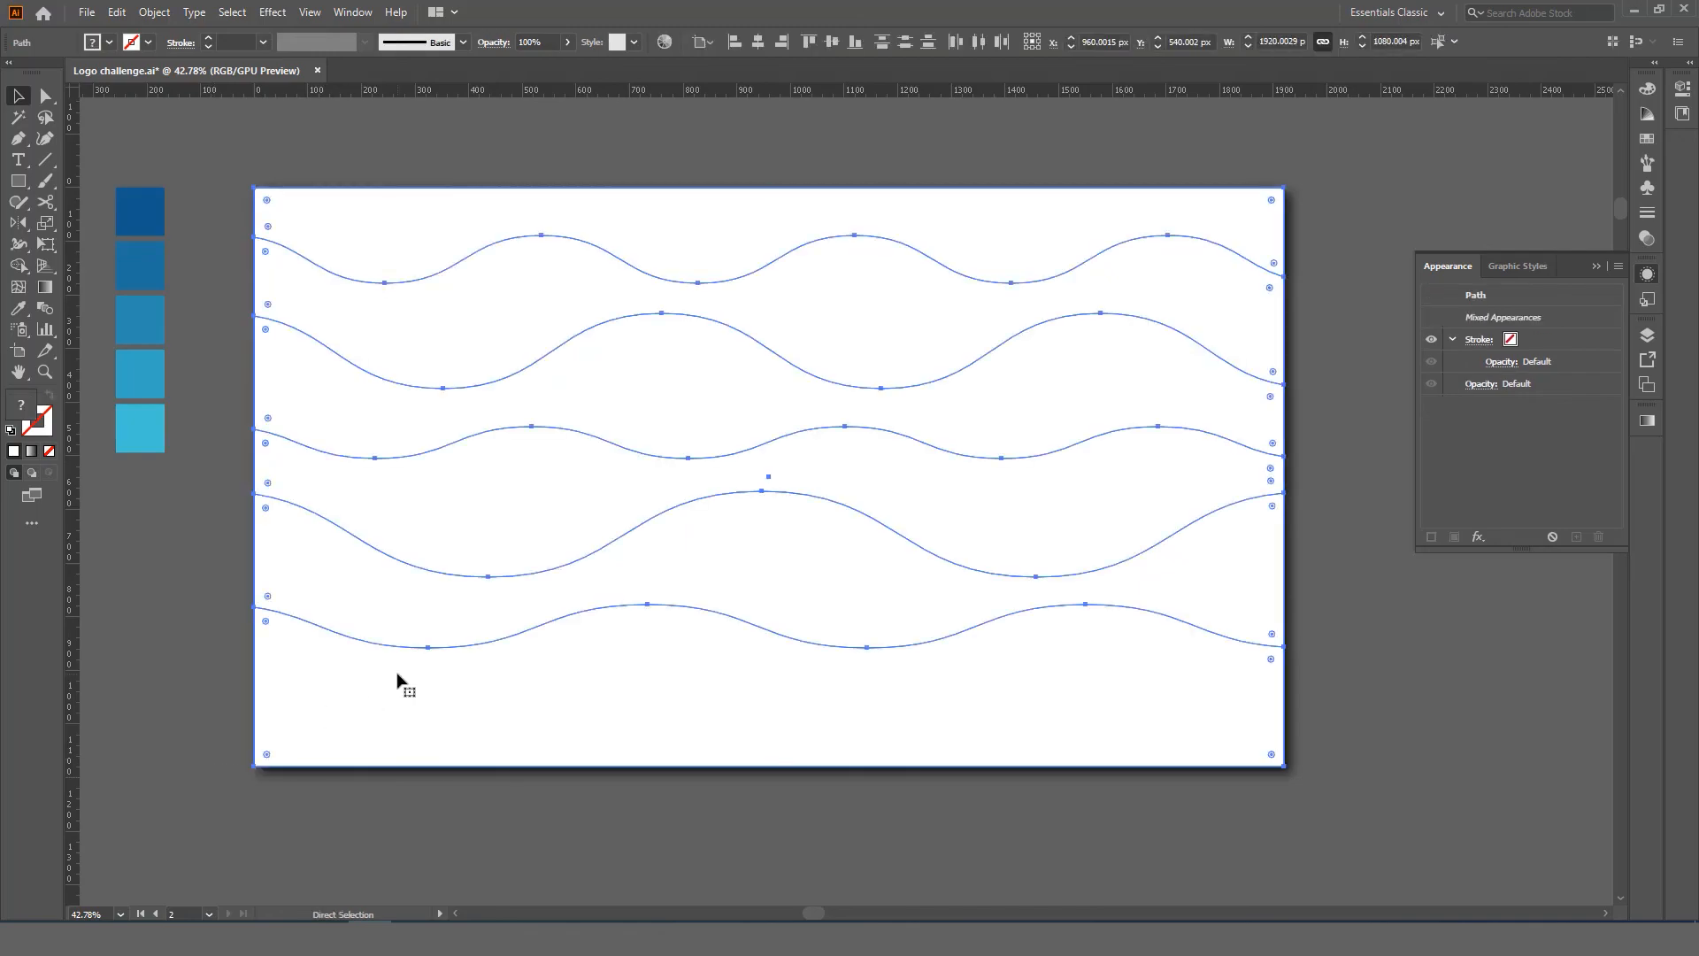
key("ctrl+7")
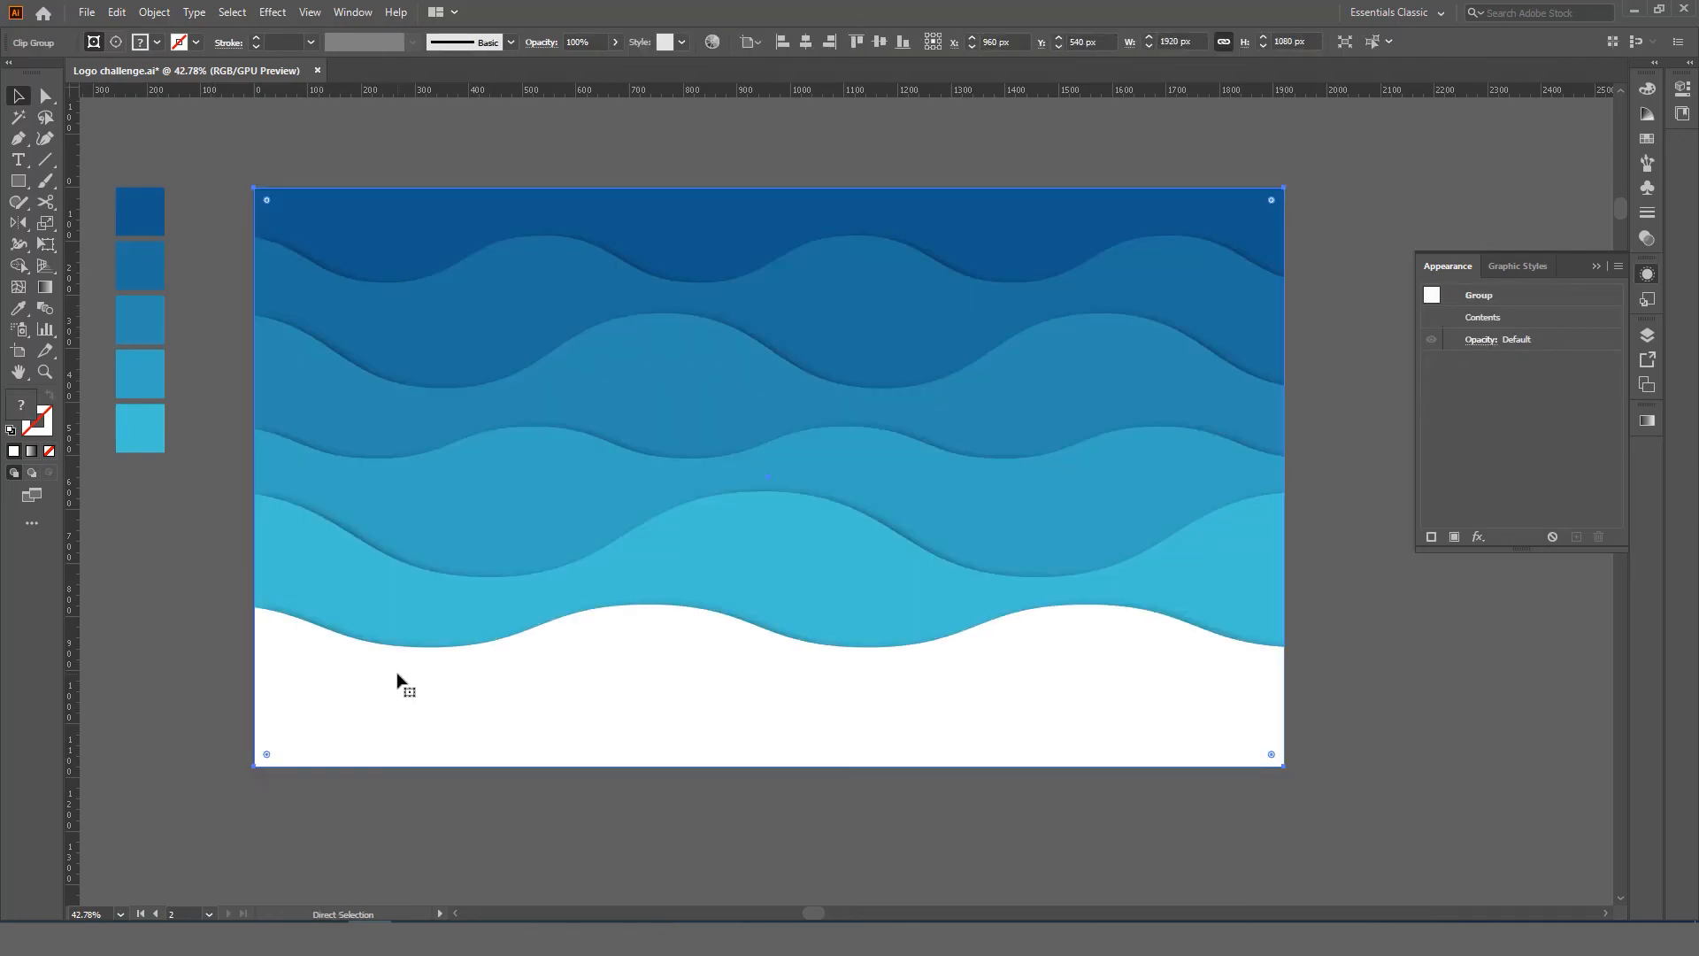
key("v")
right_click(748, 412)
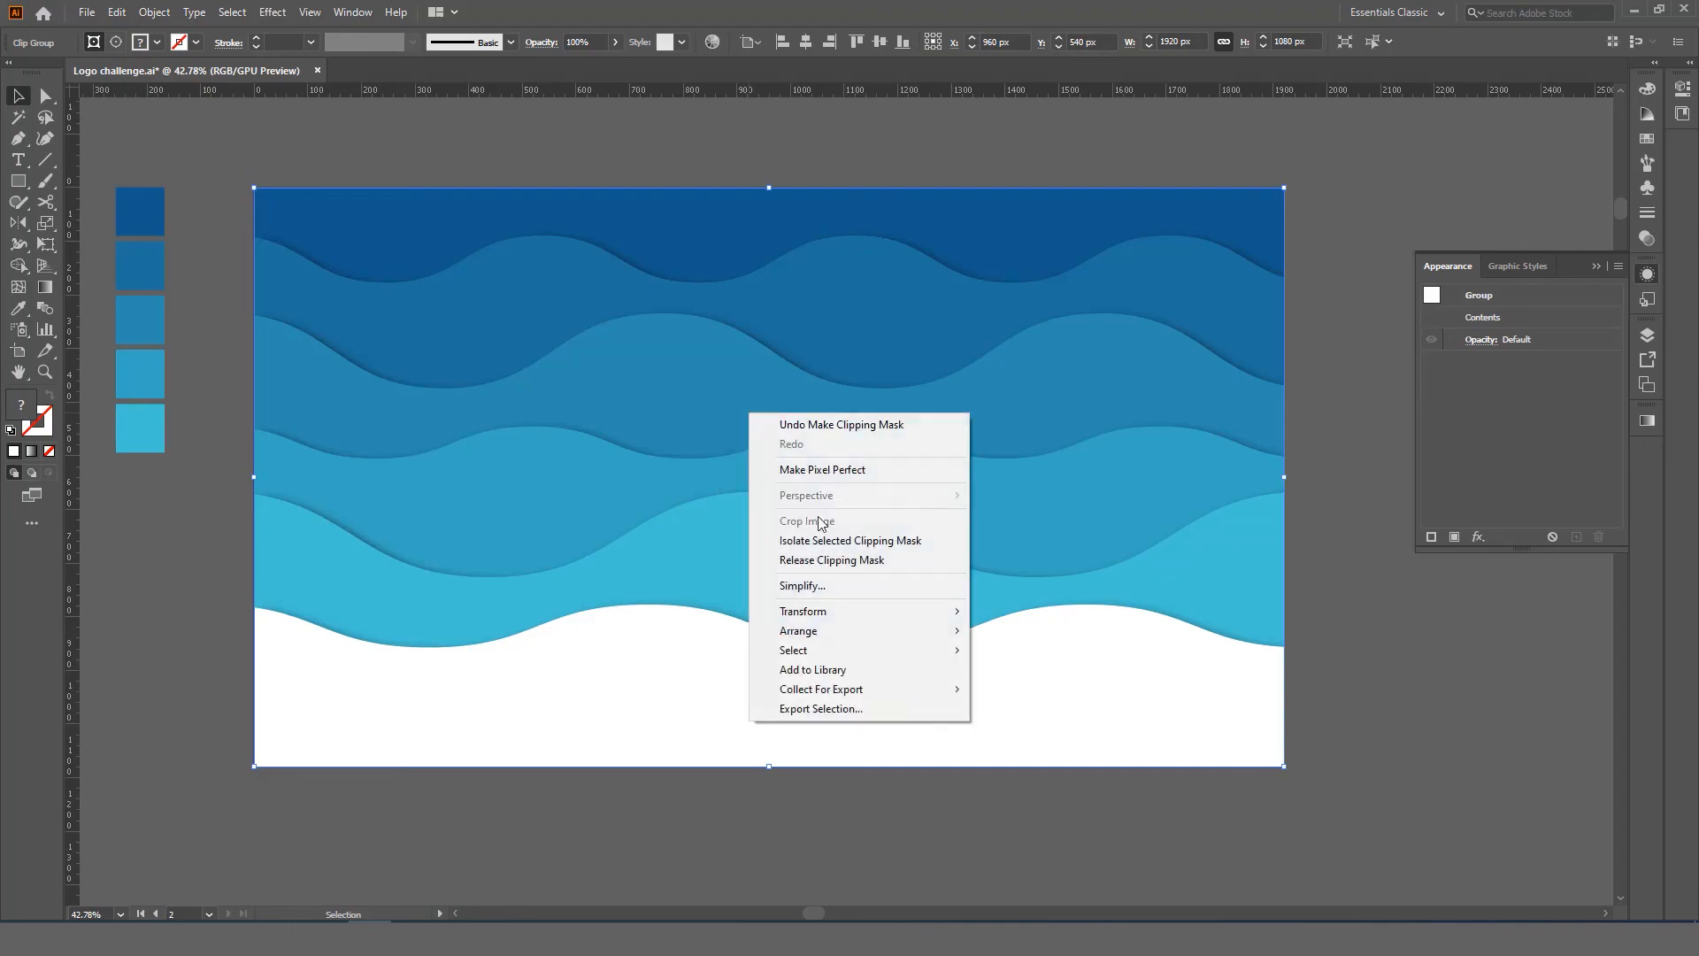
left_click(1352, 677)
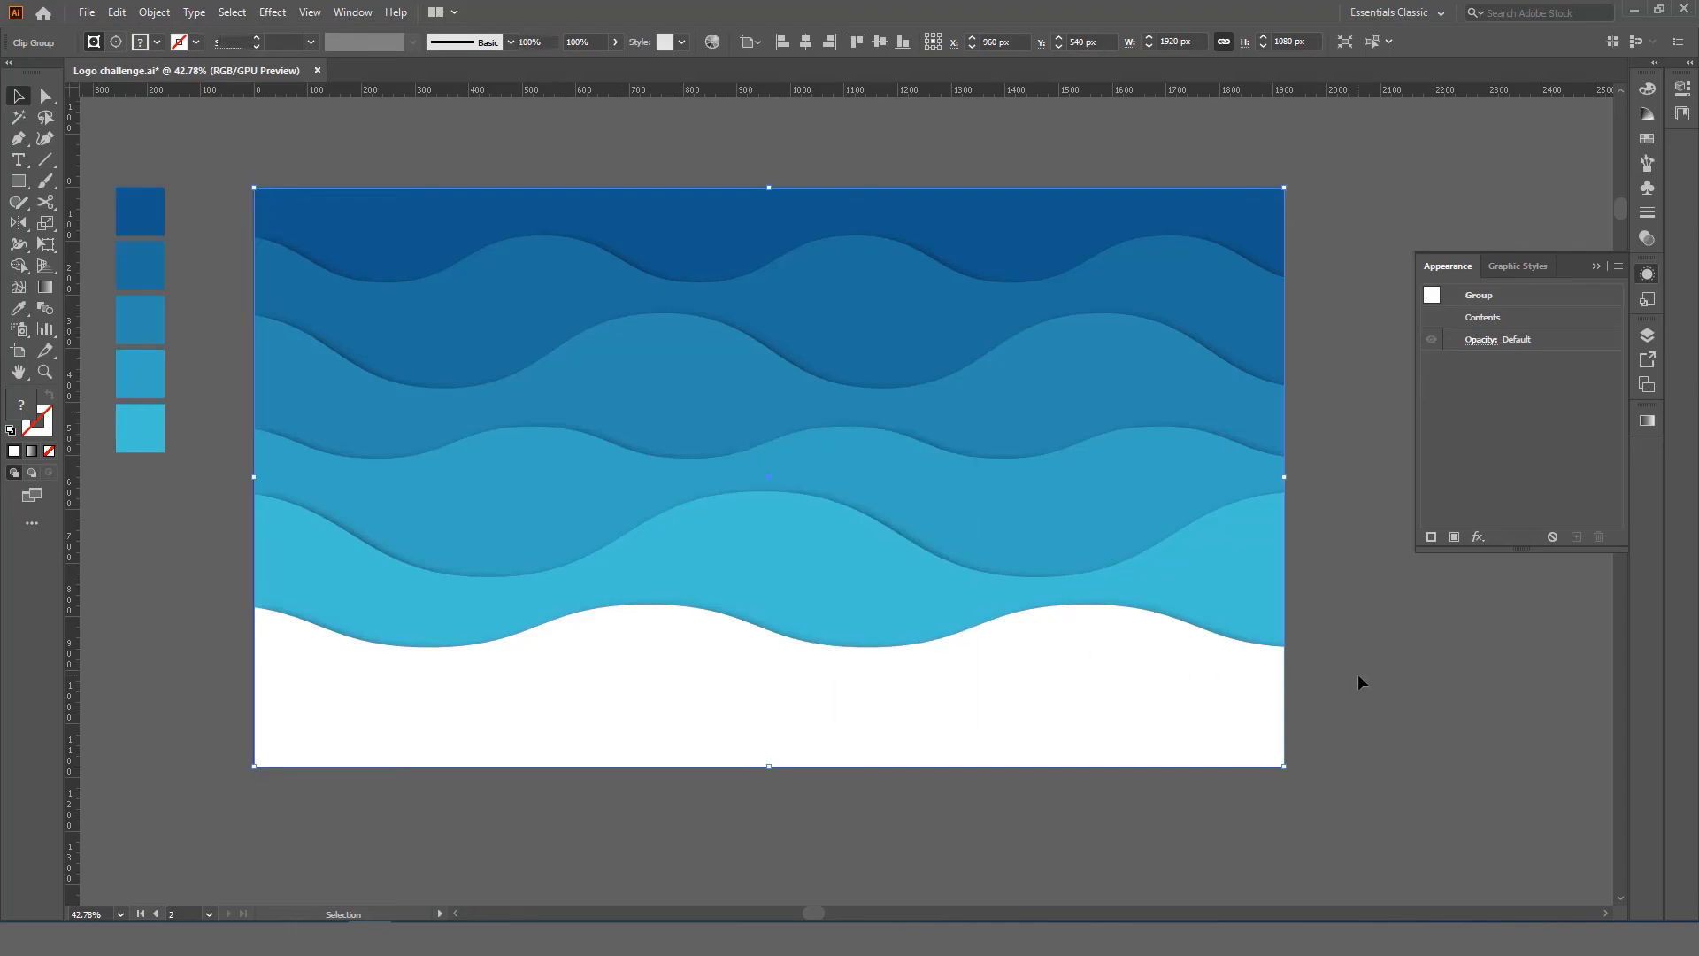
left_click(1358, 674)
Step: Hide the toolbars and panels and examine the wave background at a larger size
left_click_drag(1350, 686, 1376, 698)
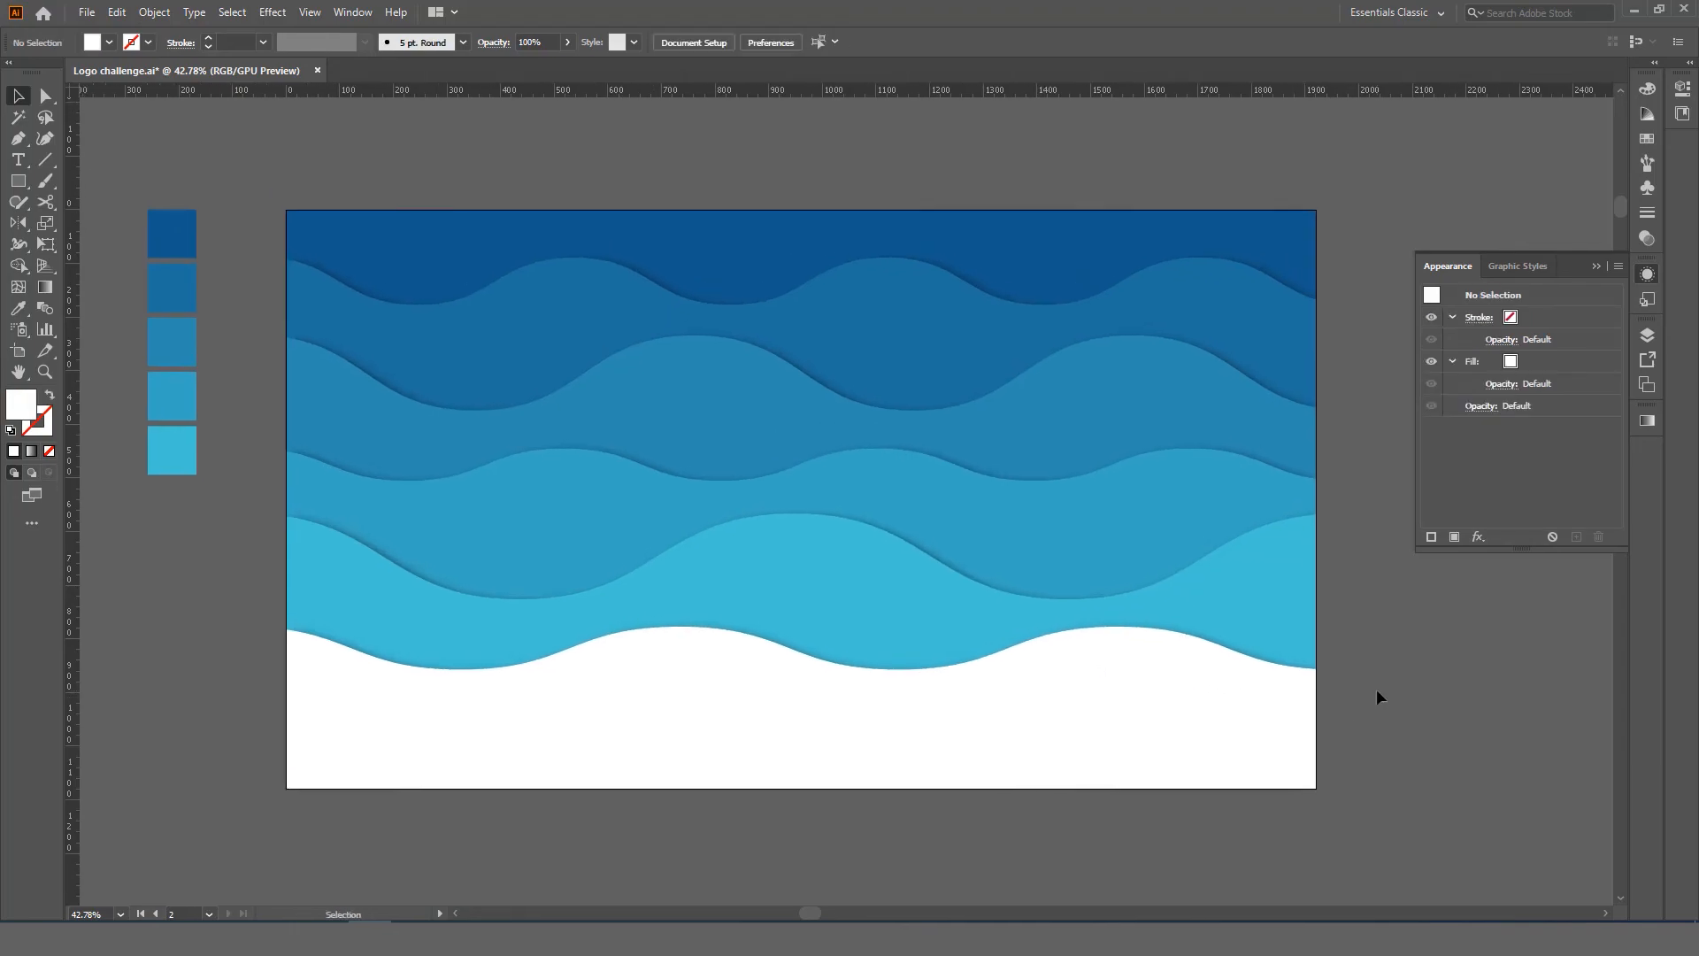
key("Tab")
left_click_drag(1131, 612, 1255, 628)
scroll(948, 528, "up", 2)
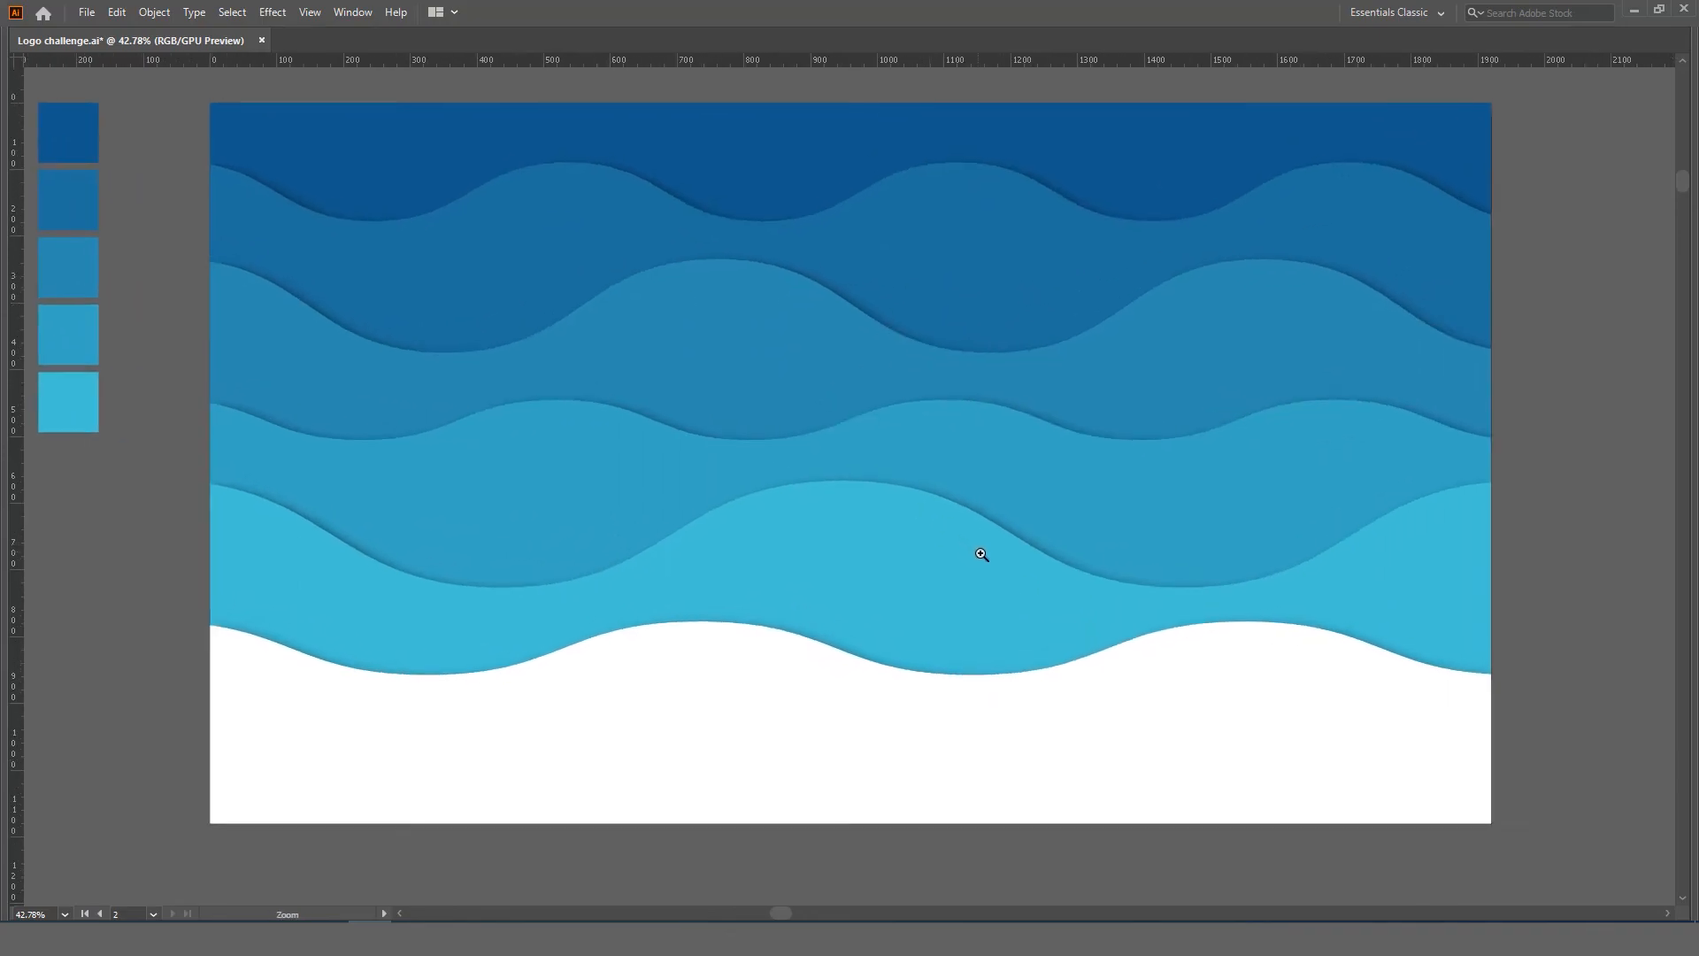